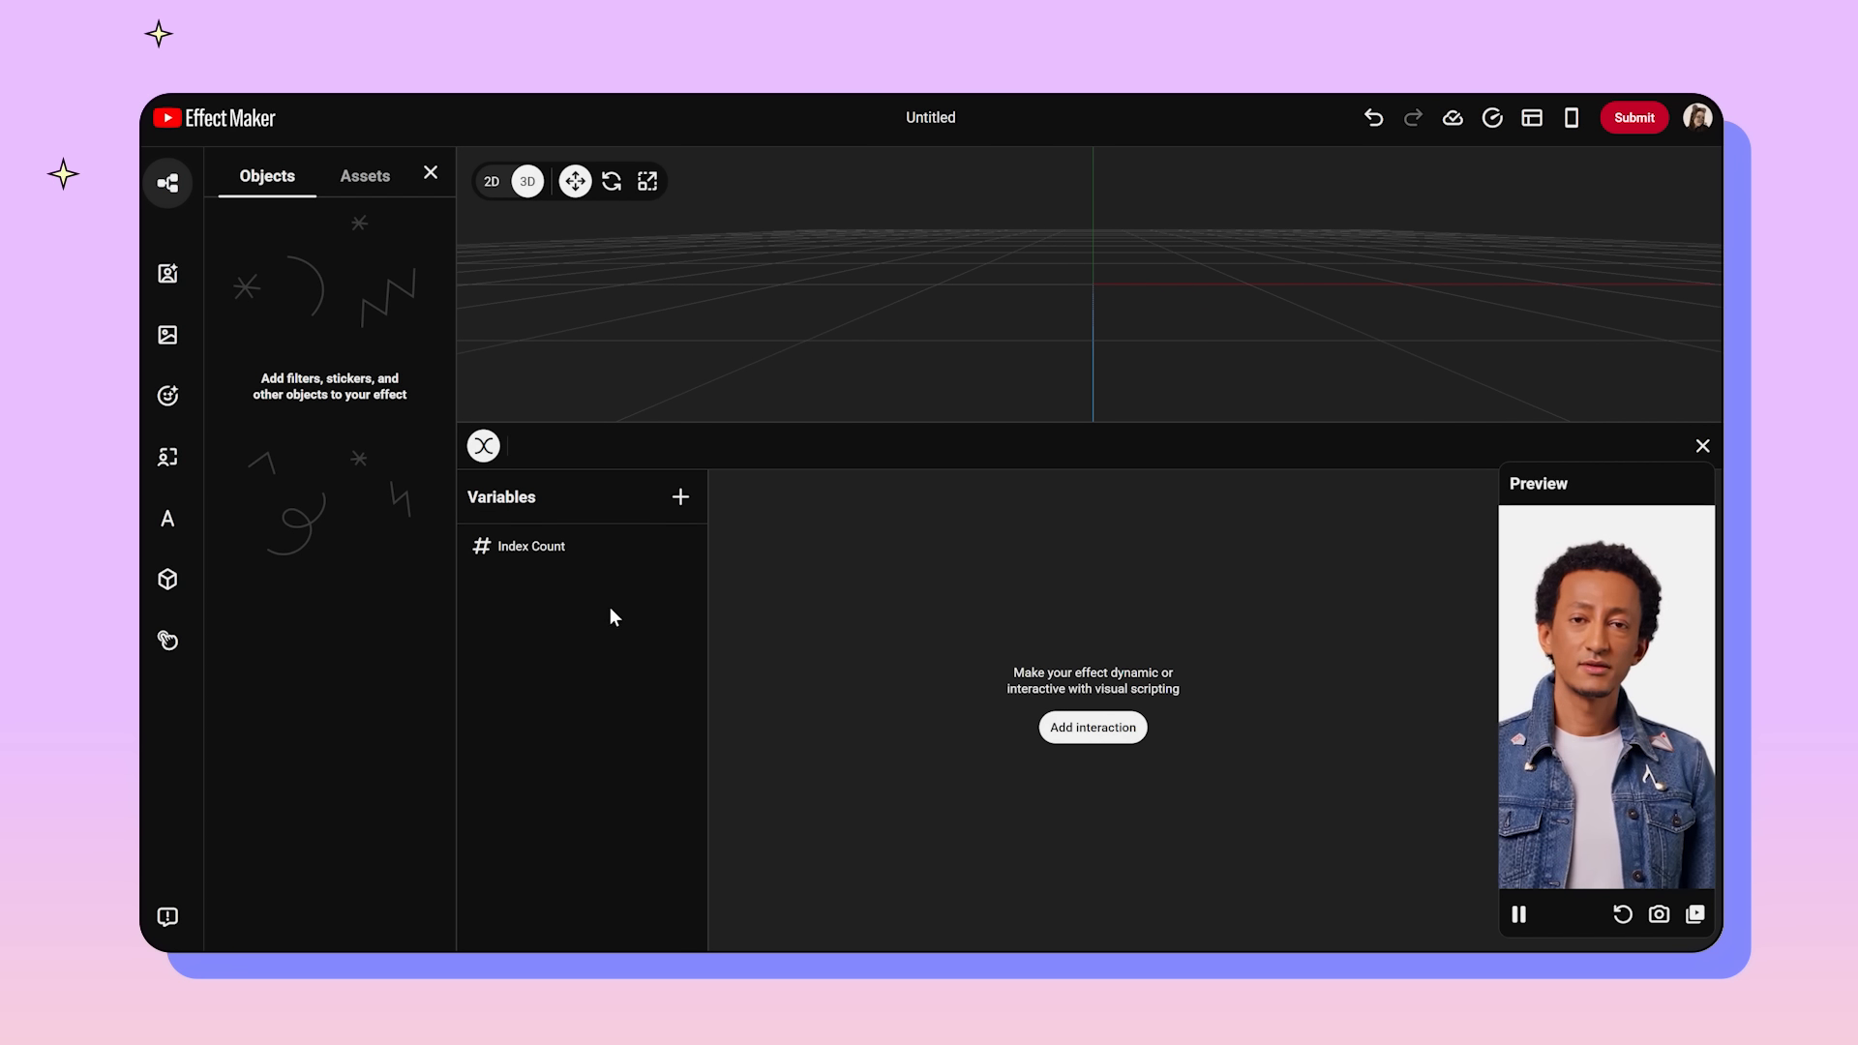
Step: Add Get variable and Set variable nodes for Index Count and space them apart in the graph
click(595, 550)
click(612, 573)
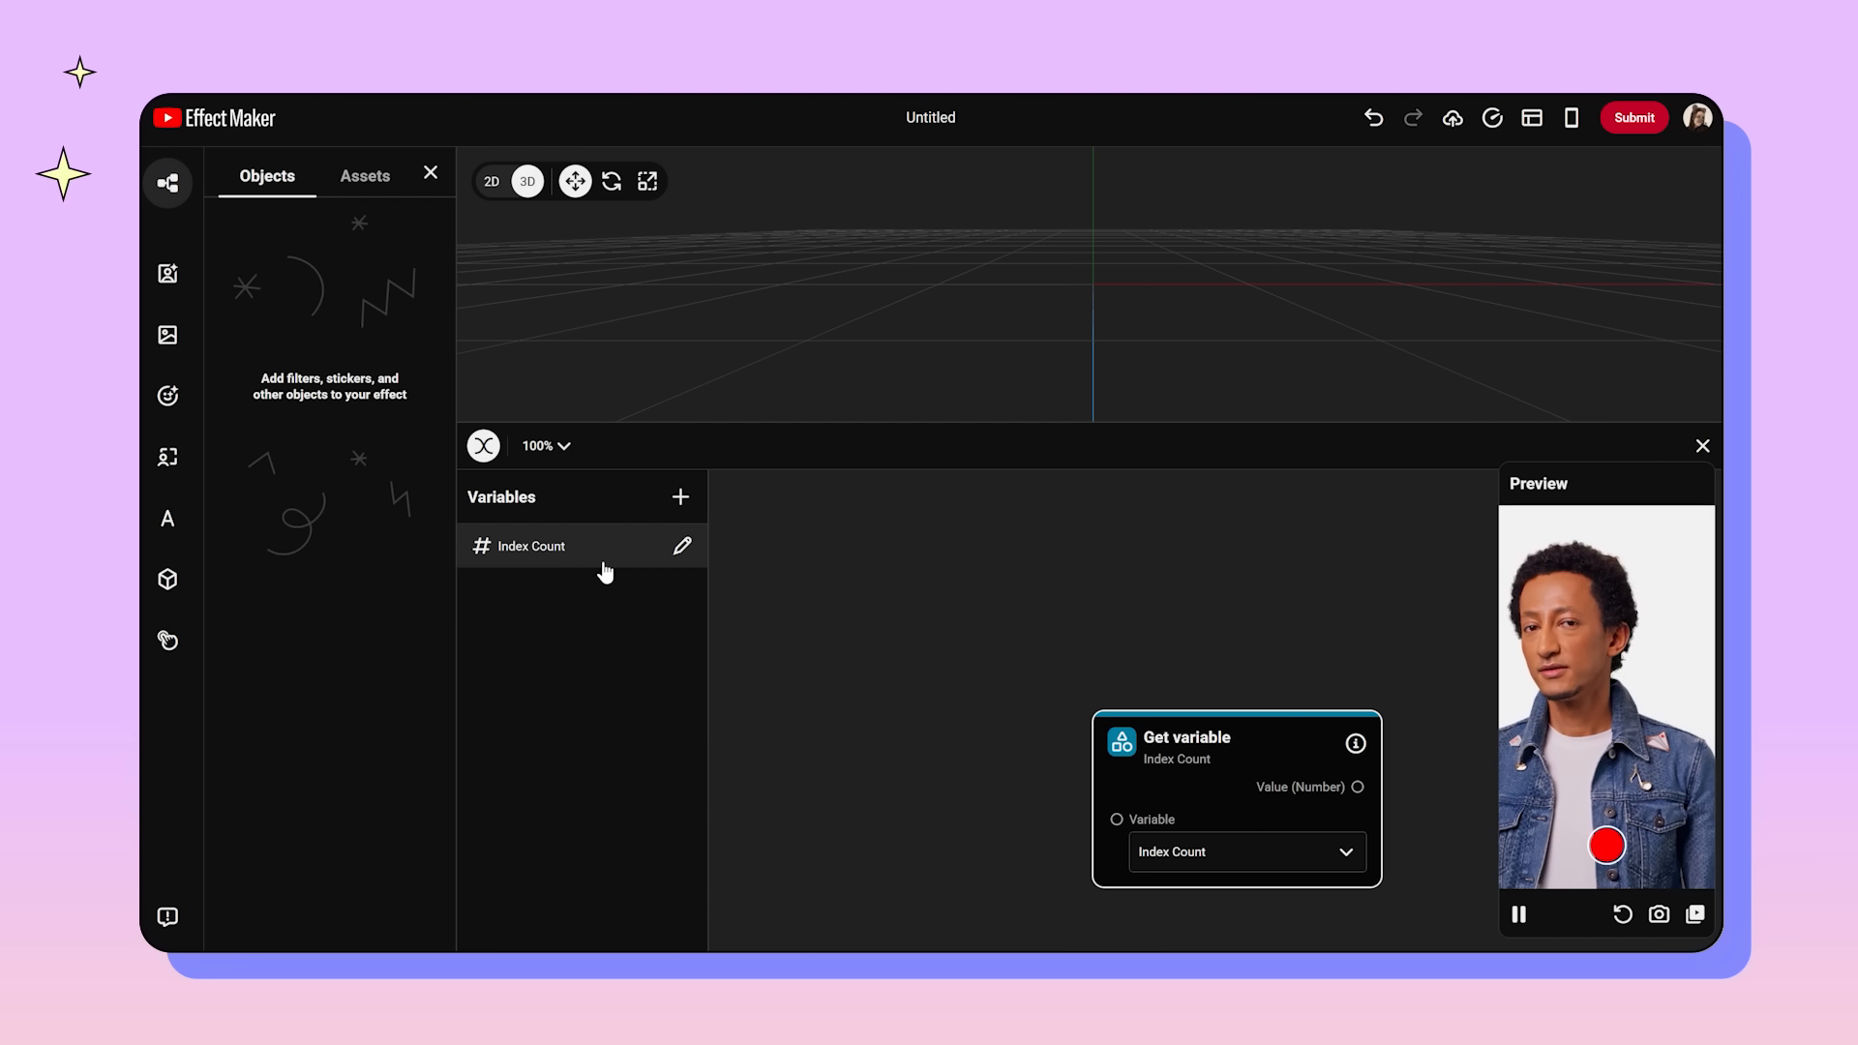
click(593, 558)
click(619, 613)
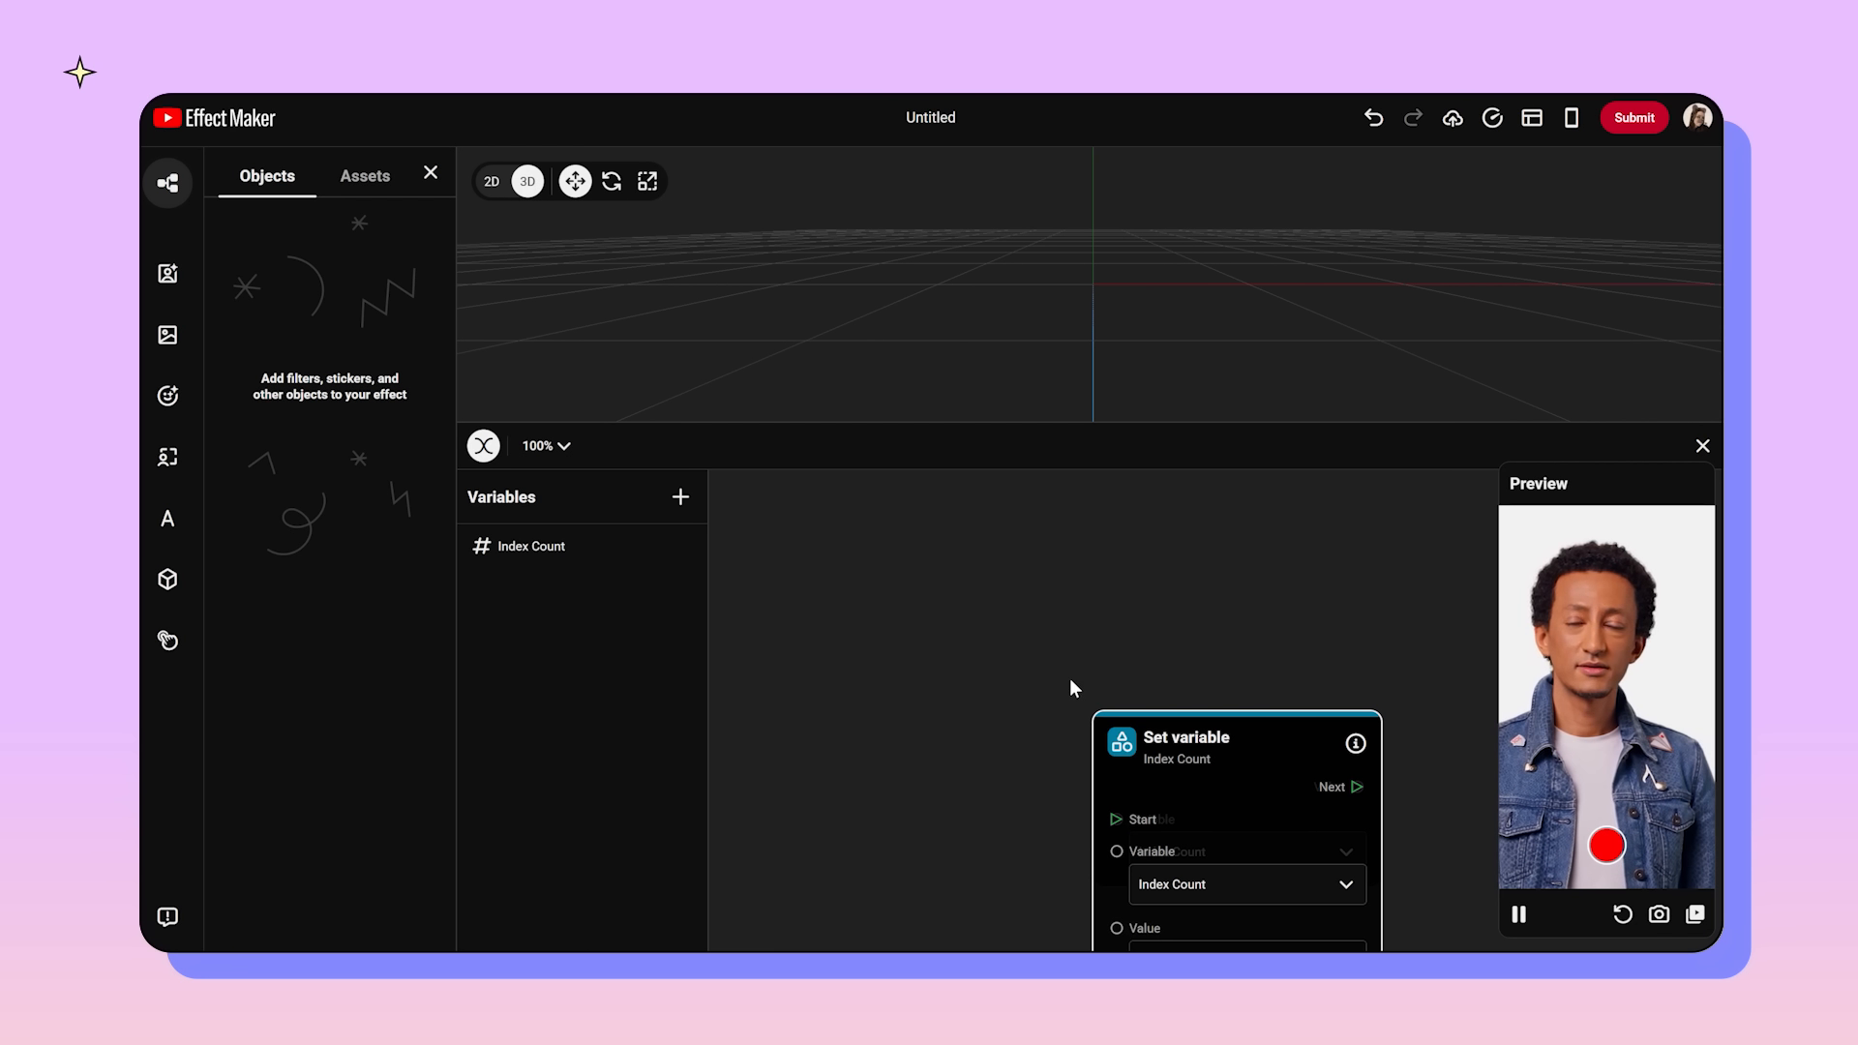
scroll(1048, 689, down, 2)
drag(1077, 659, 1274, 699)
click(1107, 689)
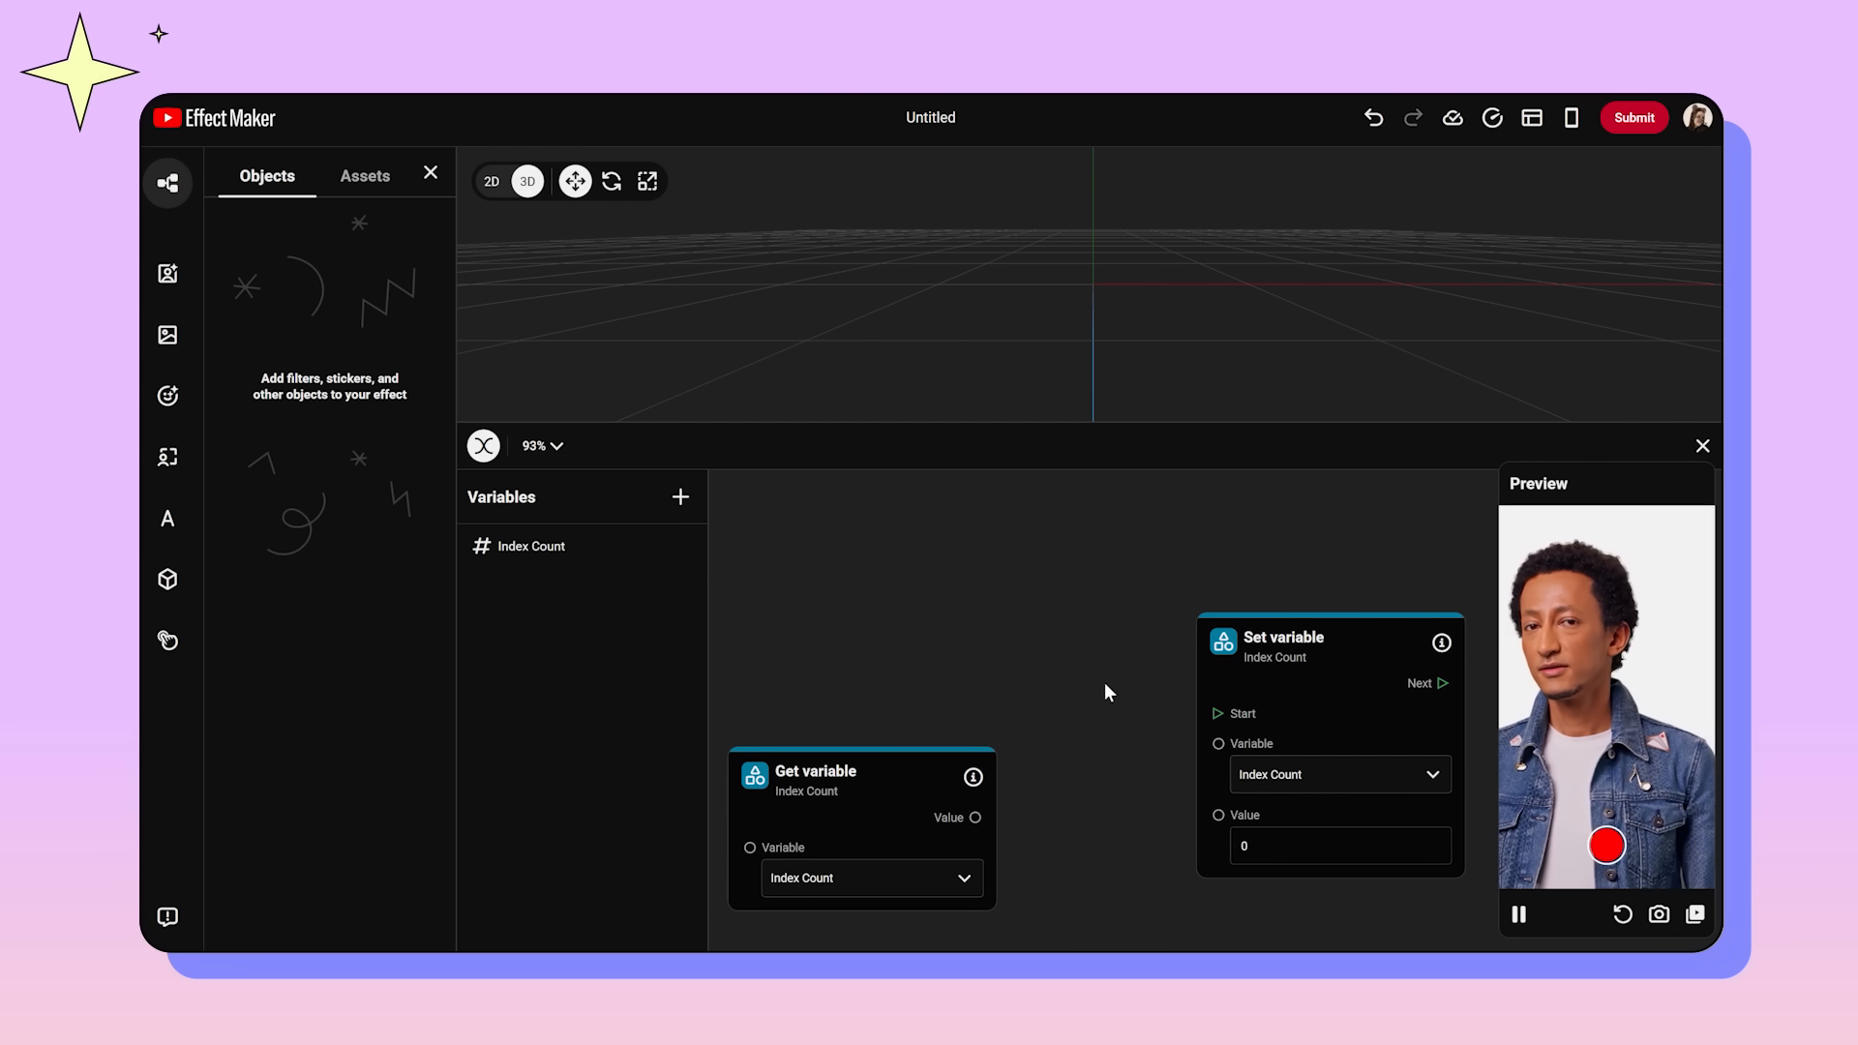
Step: Add an Object tap trigger beside the Set variable node and connect its Next output to Set variable's Start
right_click(1023, 740)
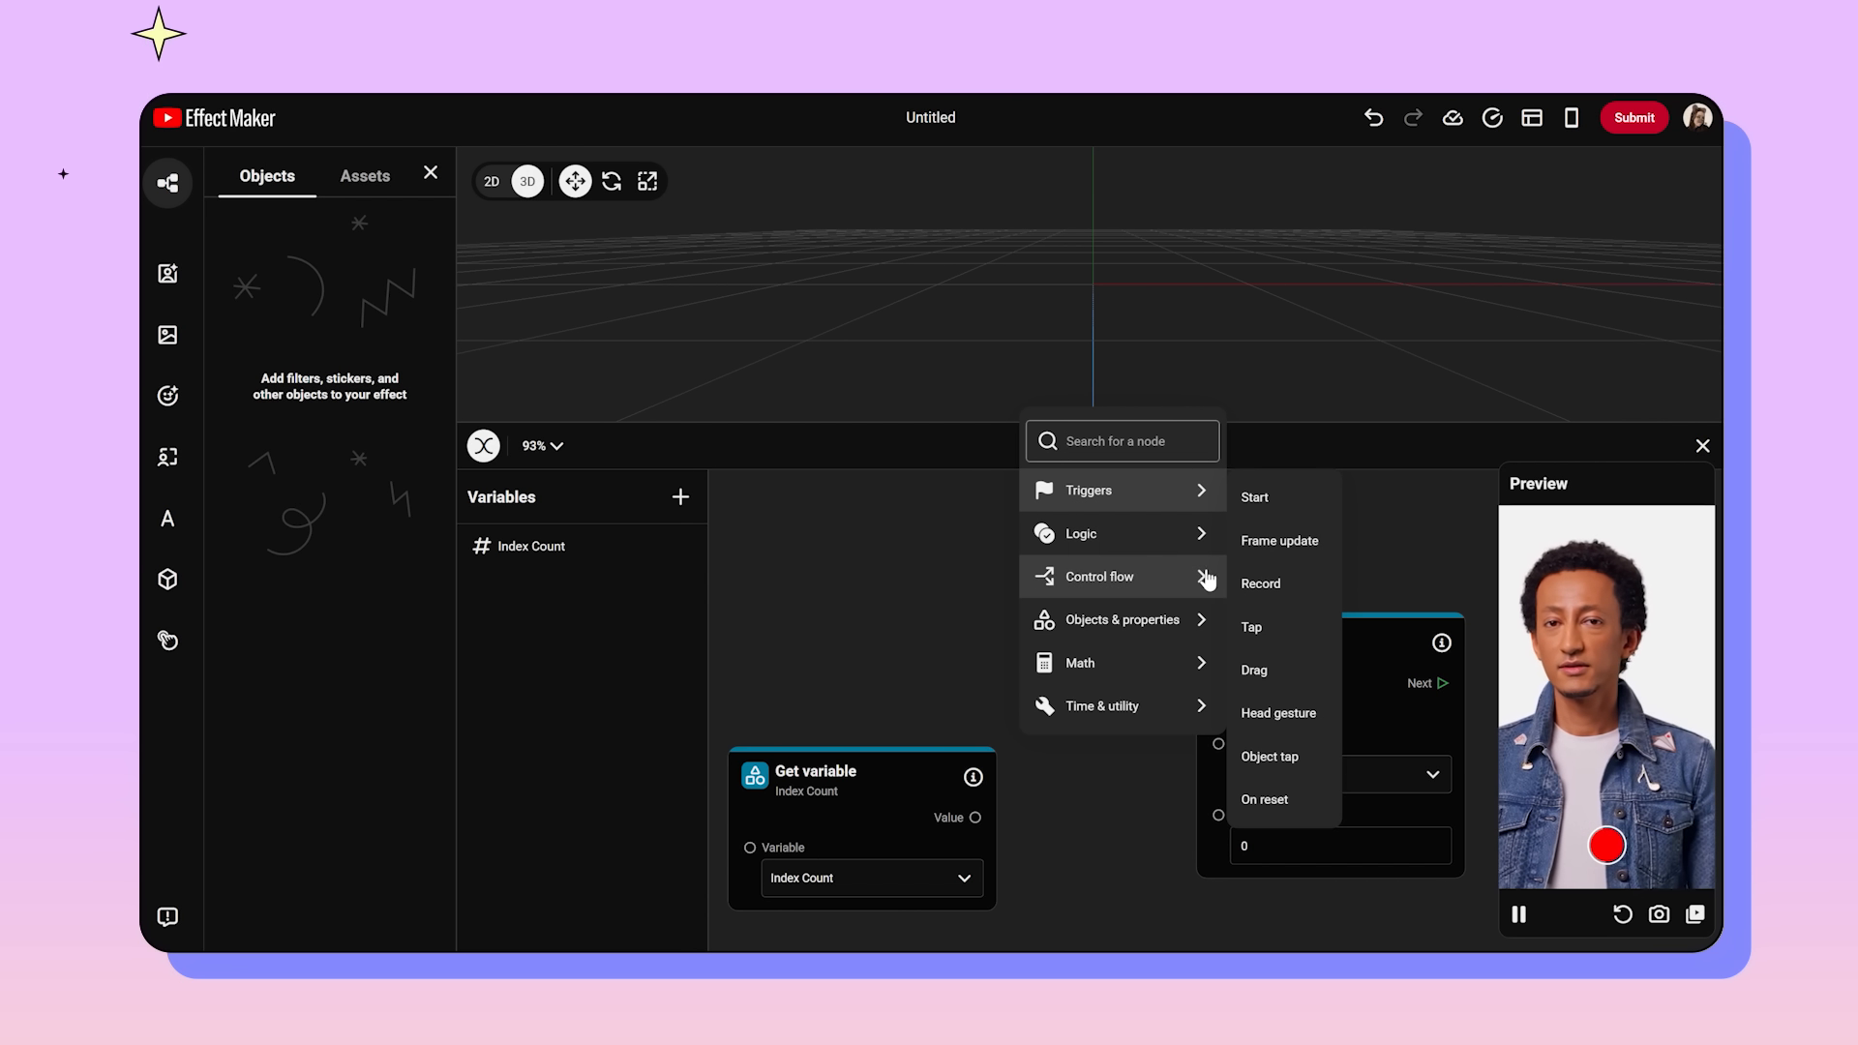
click(1271, 760)
drag(1233, 788, 1117, 571)
drag(1359, 644, 1368, 544)
scroll(1210, 821, down, 2)
drag(914, 728, 877, 785)
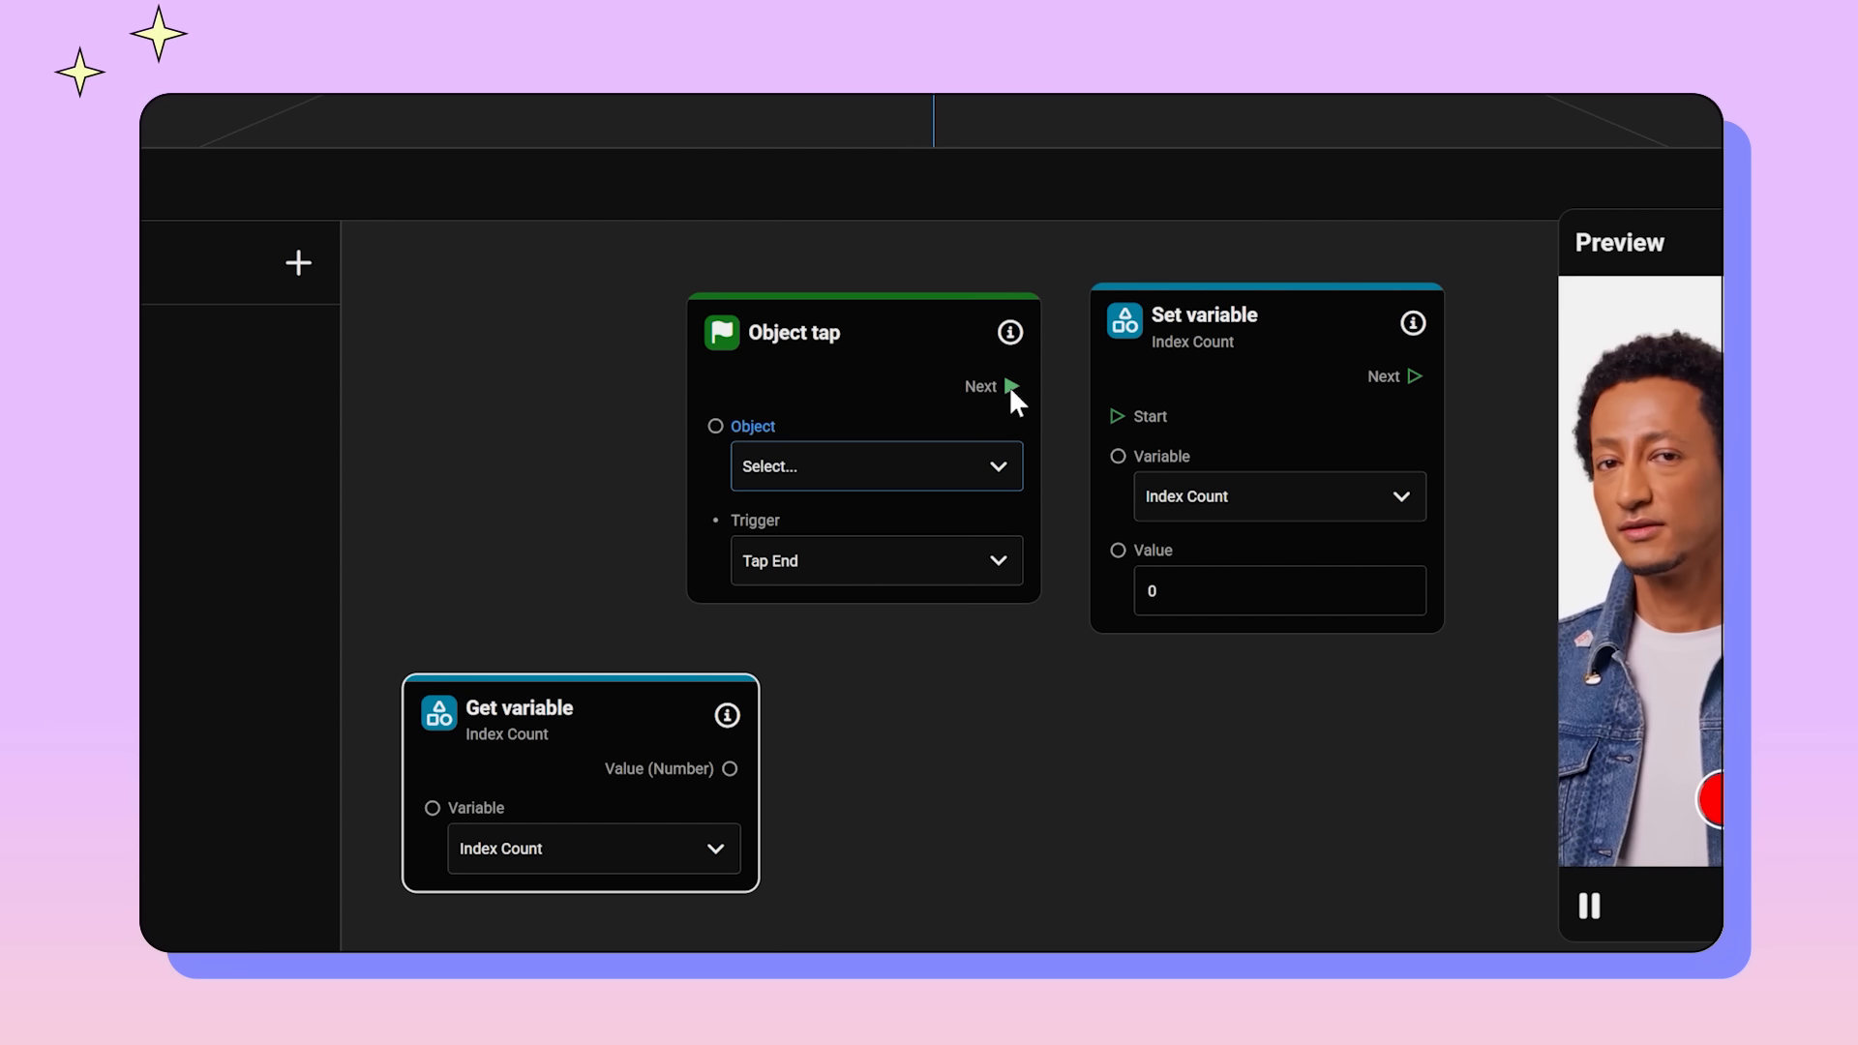
drag(1010, 390, 1118, 416)
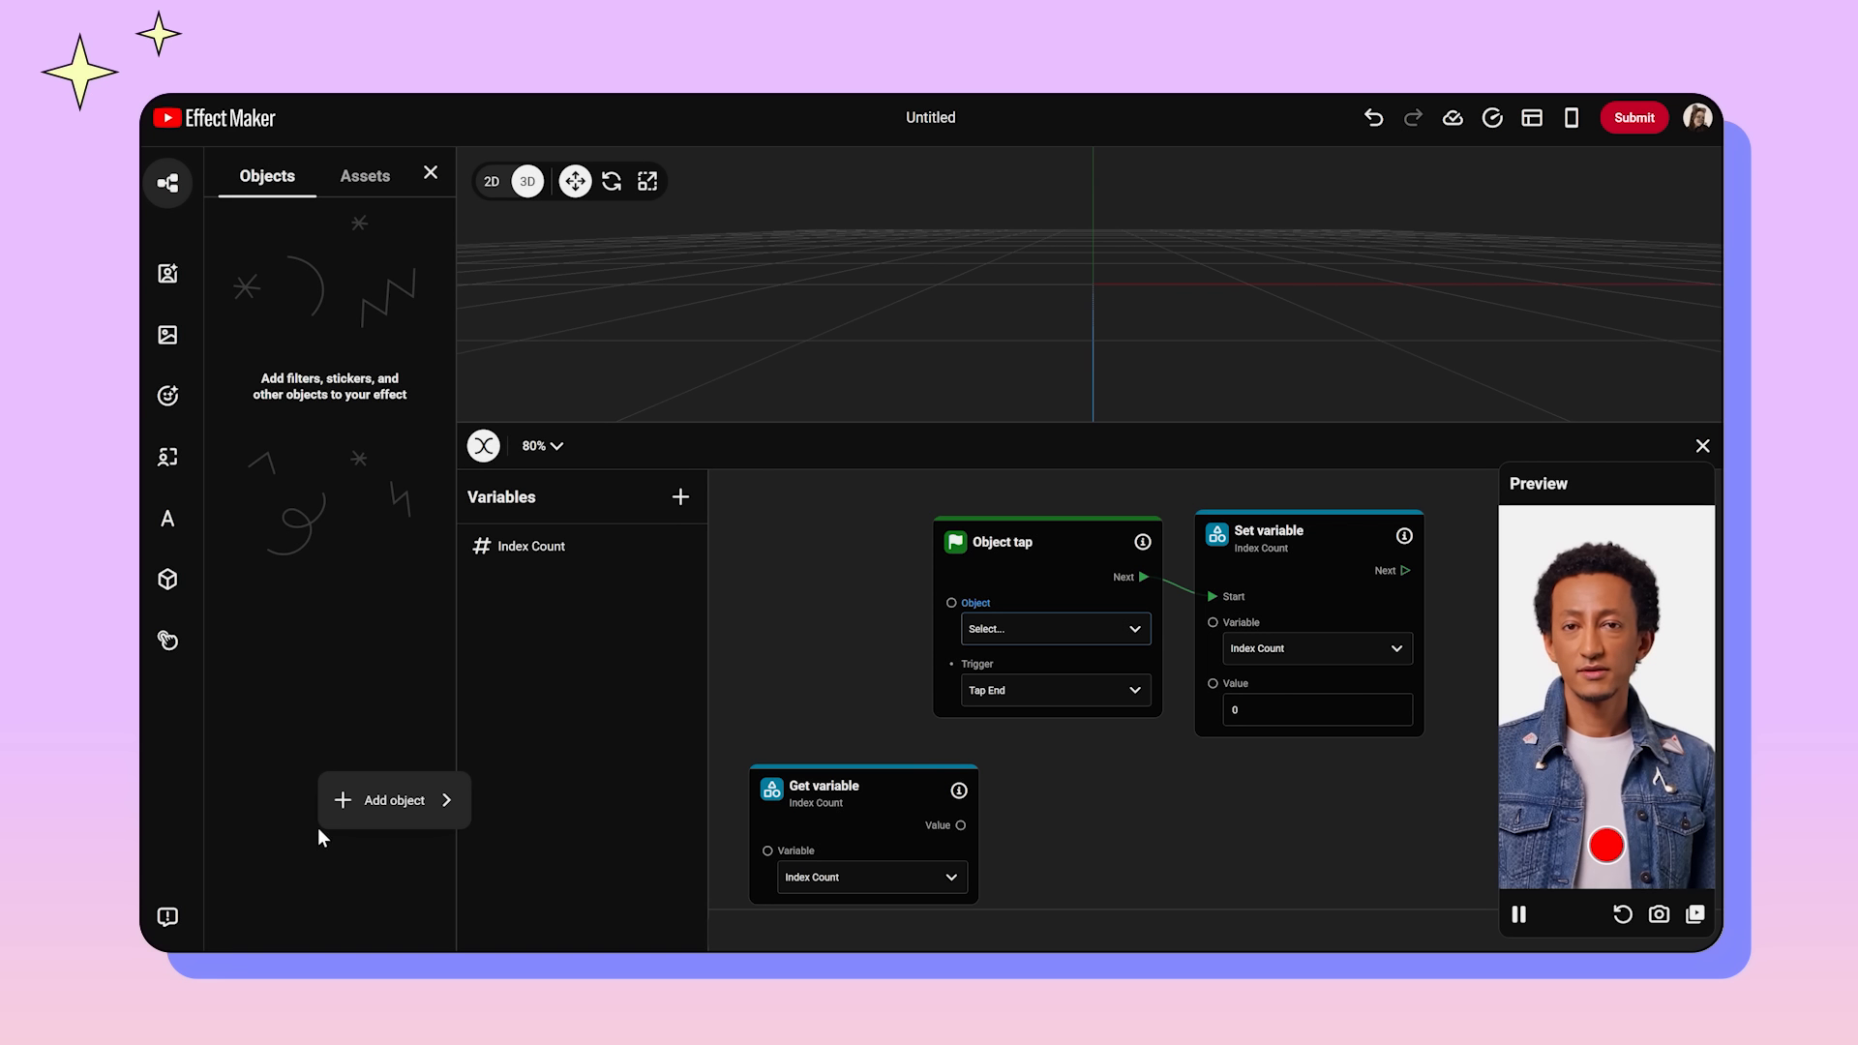
Step: Add an image object that uses the existing next button asset
click(396, 800)
mouse_move(595, 636)
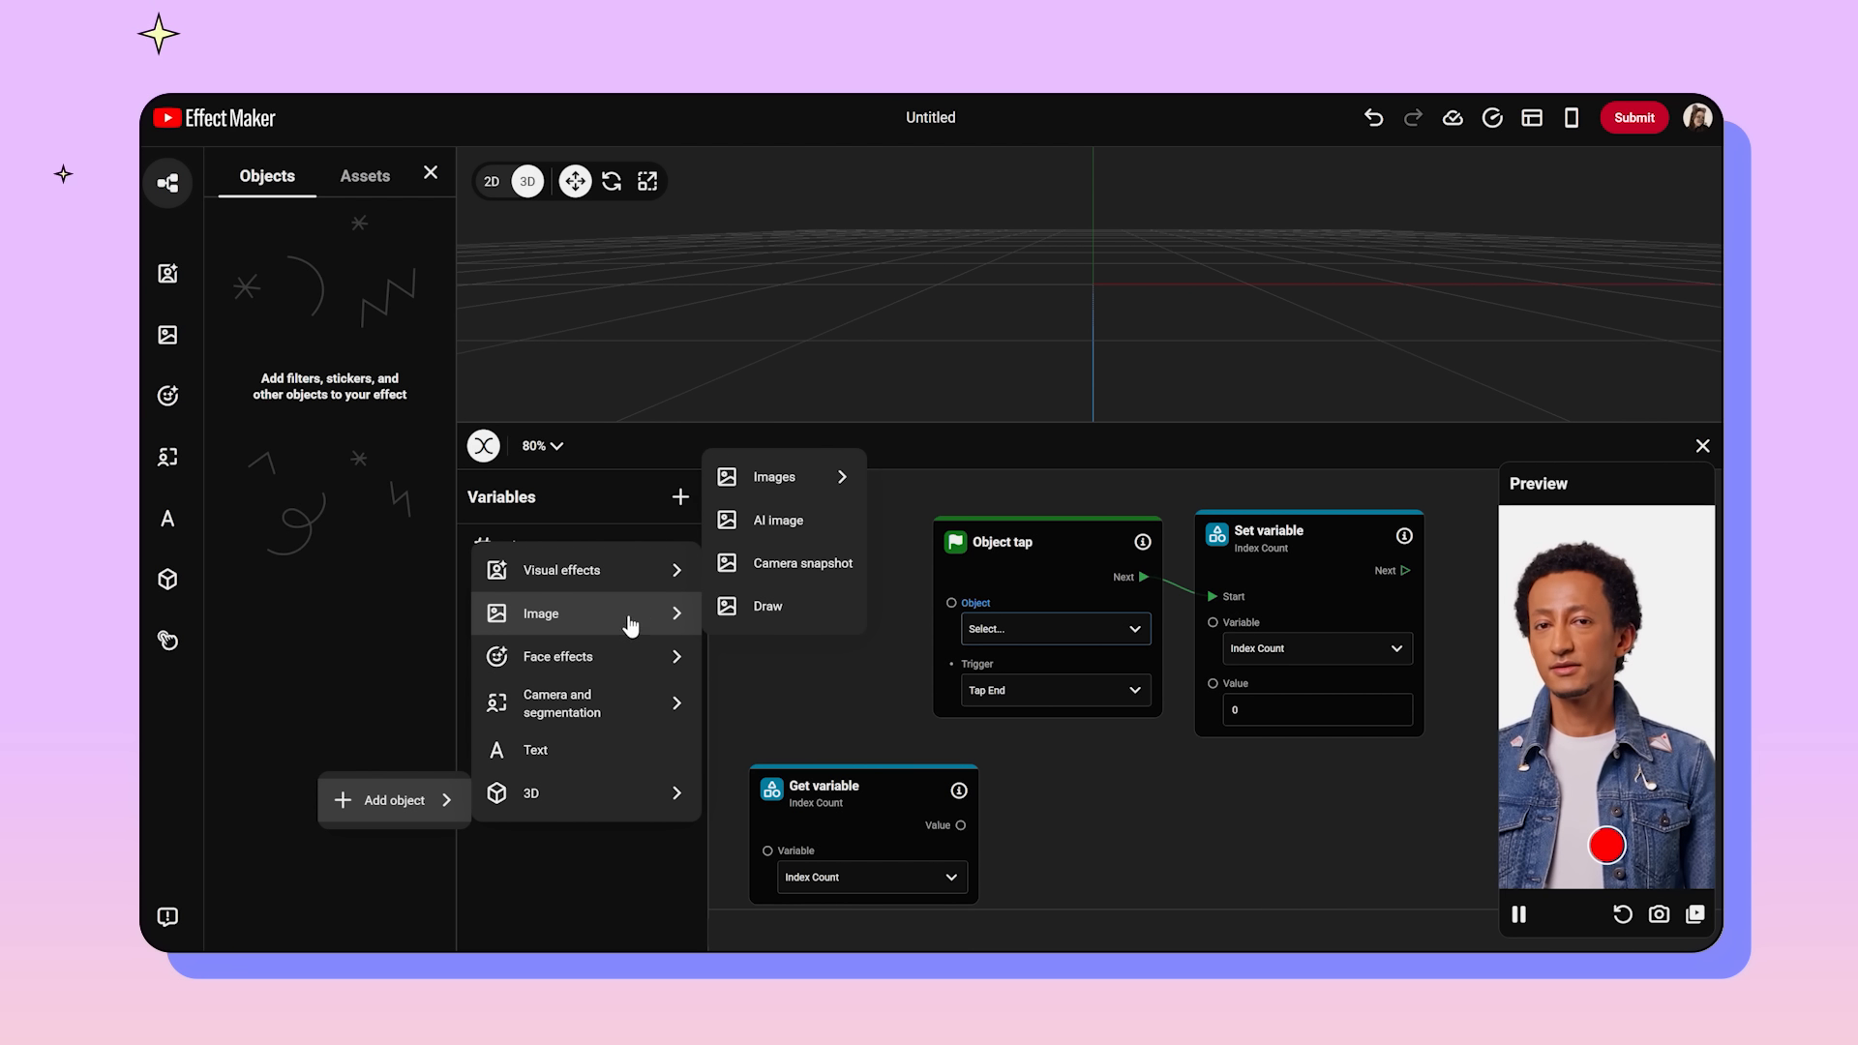
mouse_move(822, 481)
click(915, 486)
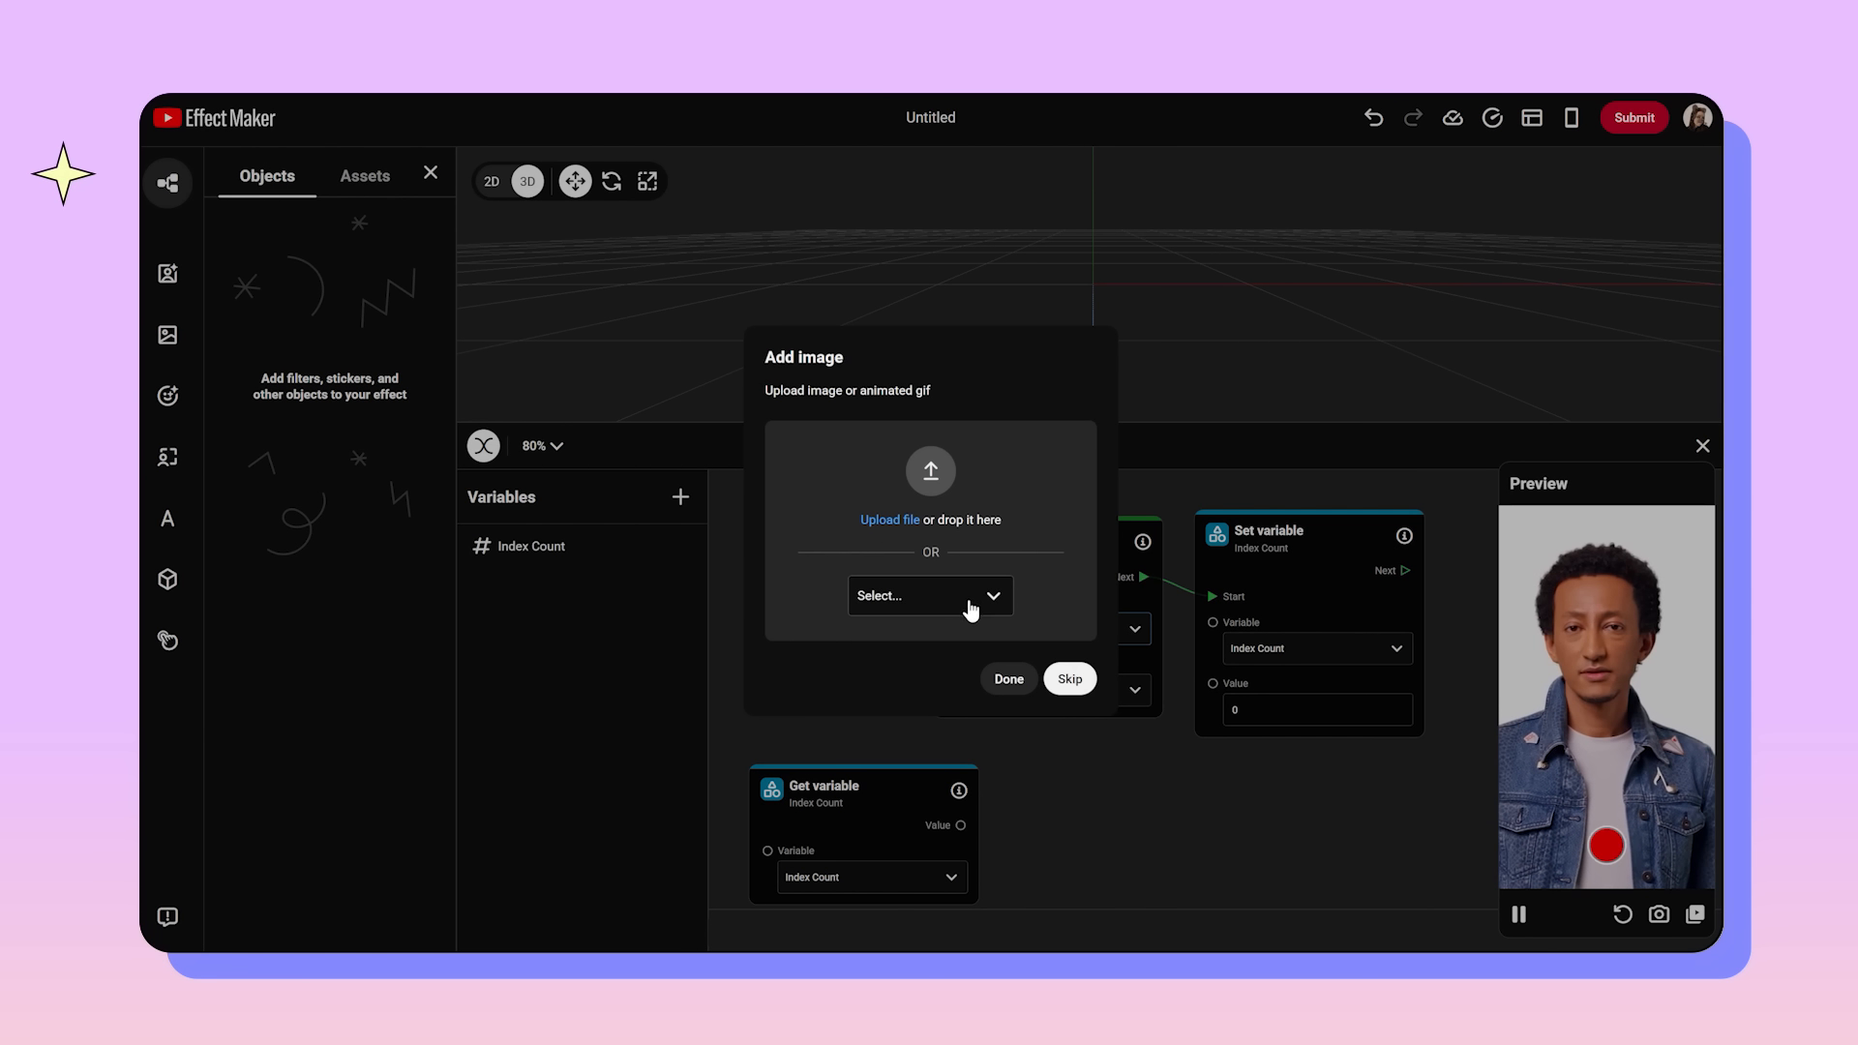
click(966, 595)
click(945, 640)
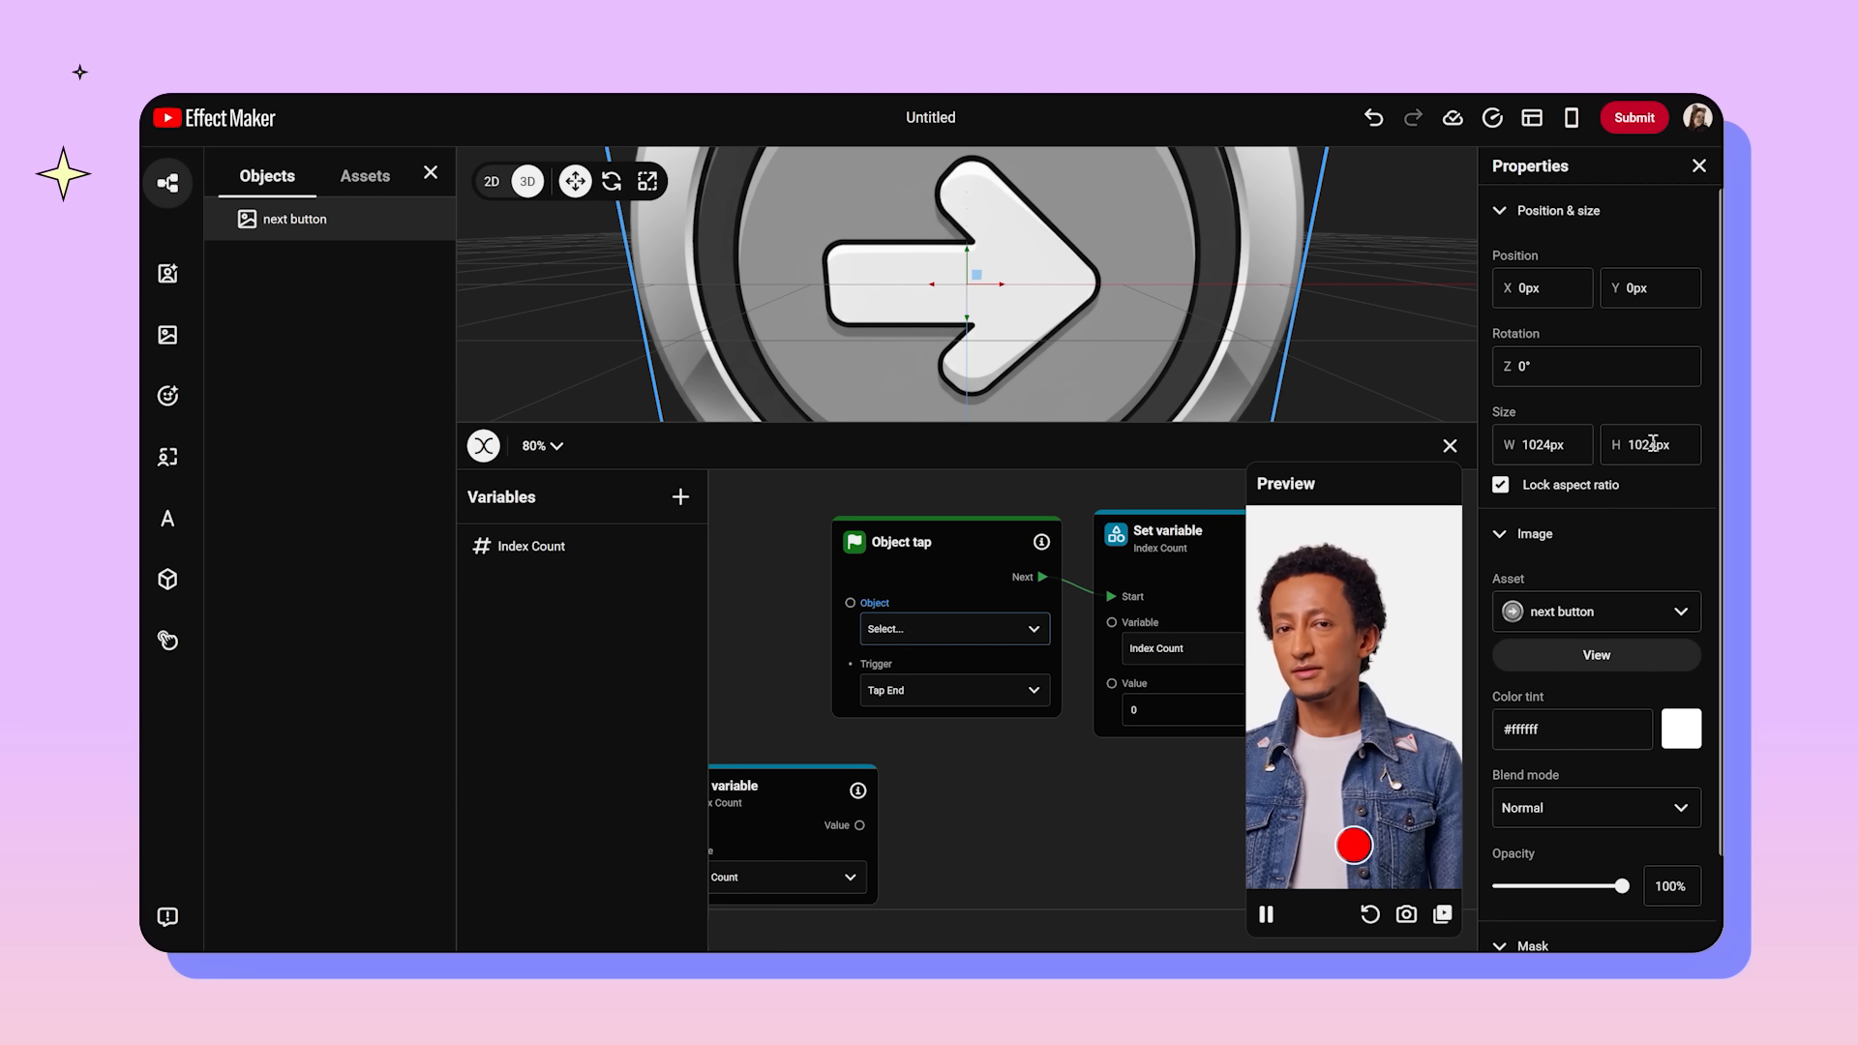
Step: Resize the next button image to 180 px with locked proportions and set its Y position to -300 px
text(180)
key(Return)
drag(1636, 289, 1173, 273)
text(-300)
key(Return)
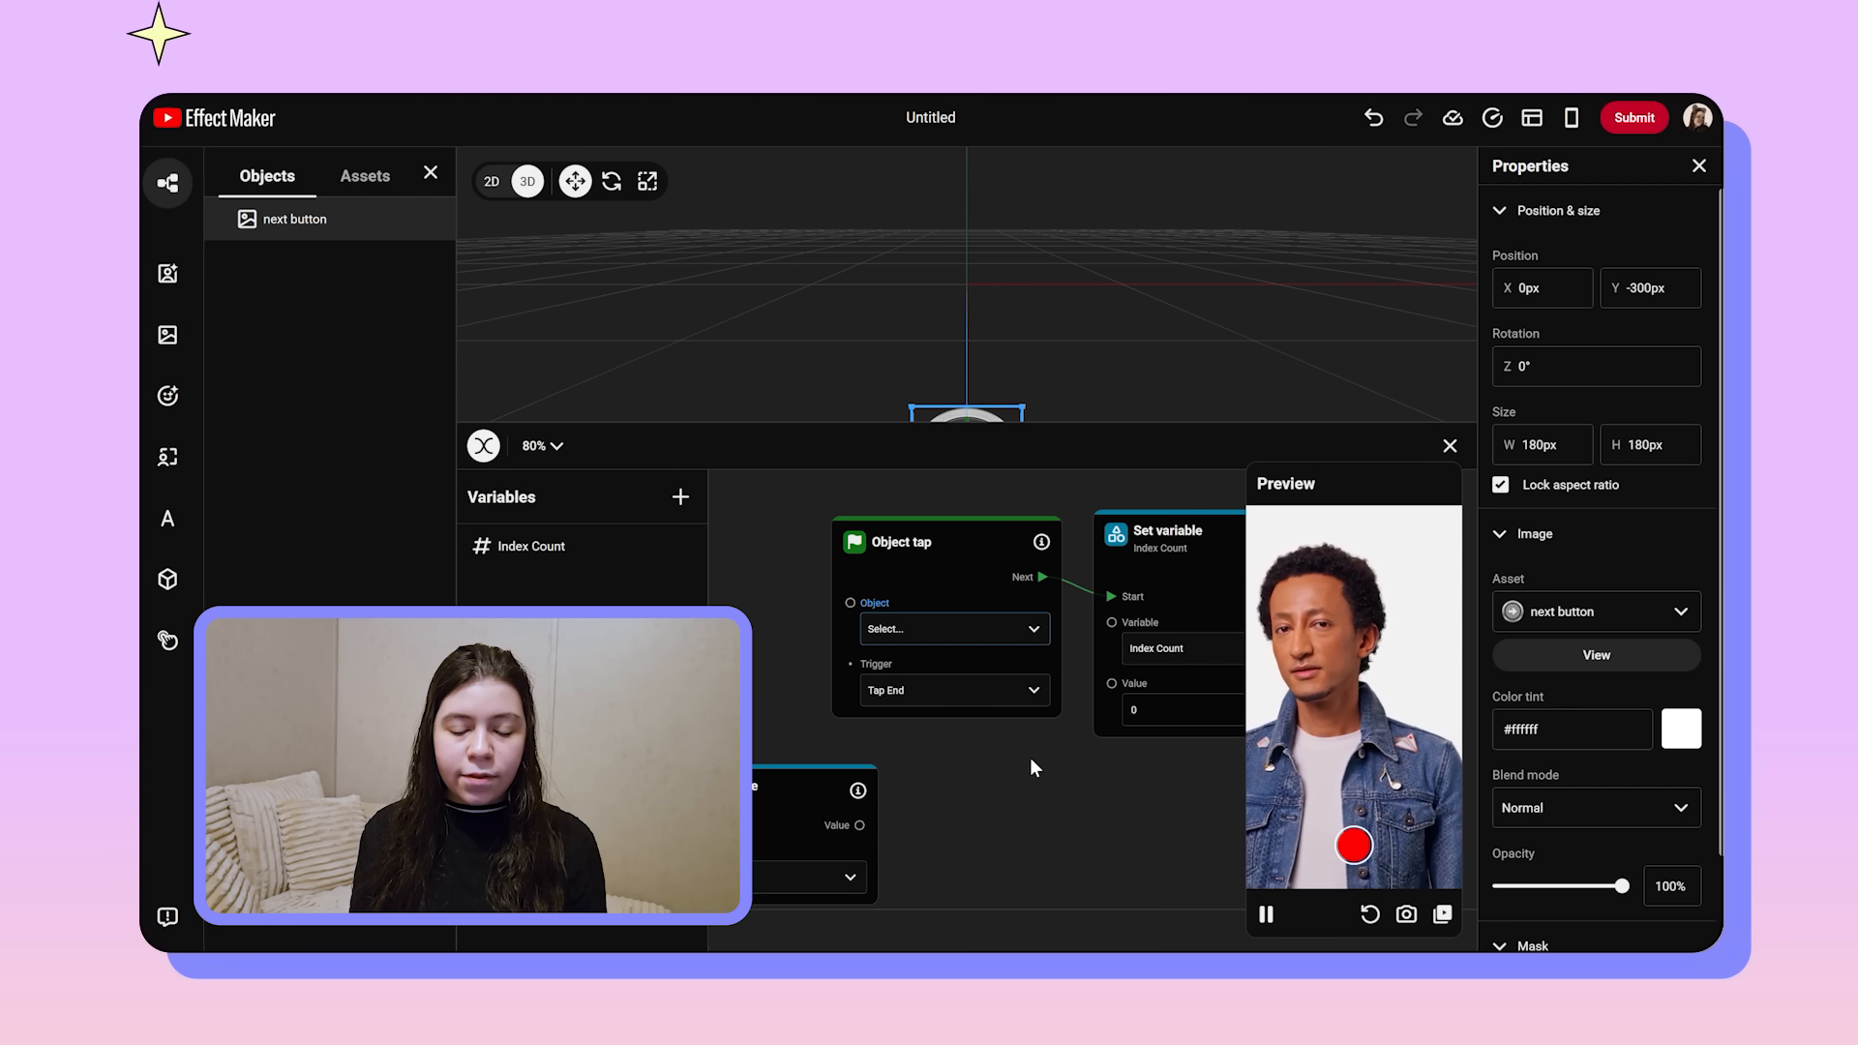
Step: Choose next button as the Object tap node's object
click(976, 634)
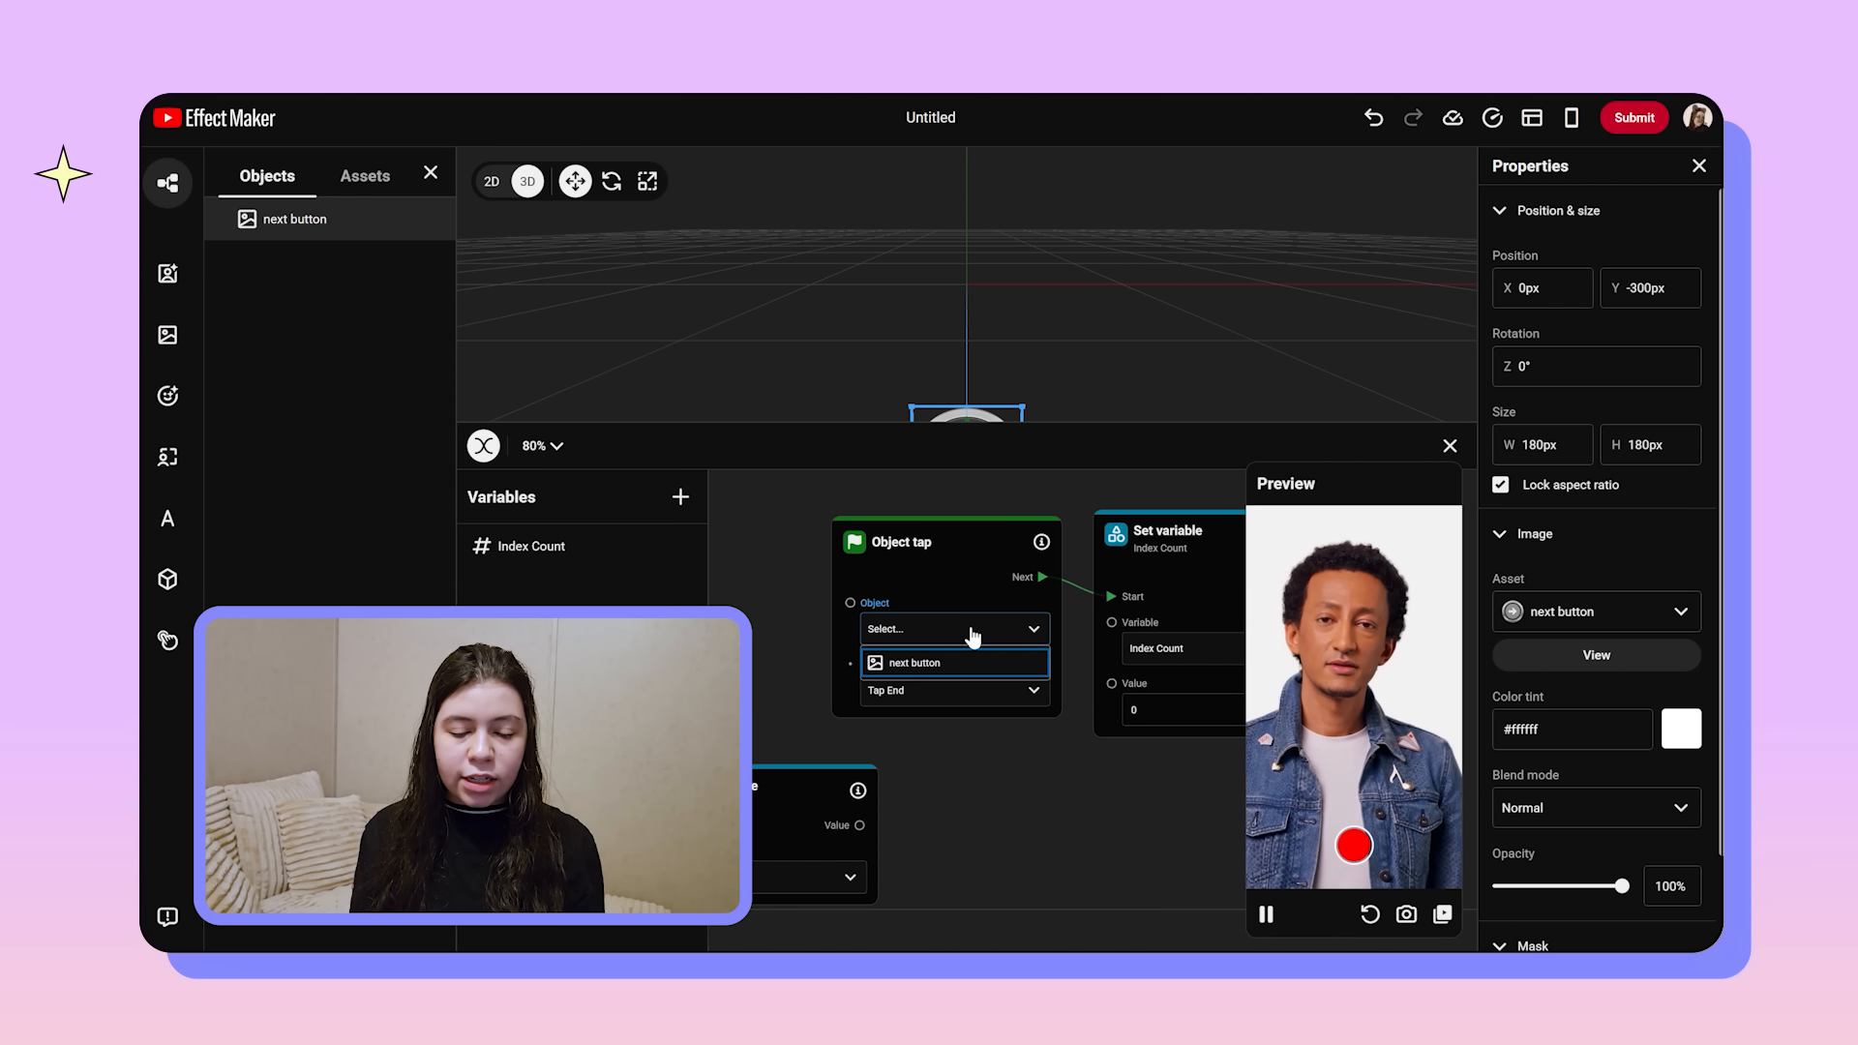
click(968, 666)
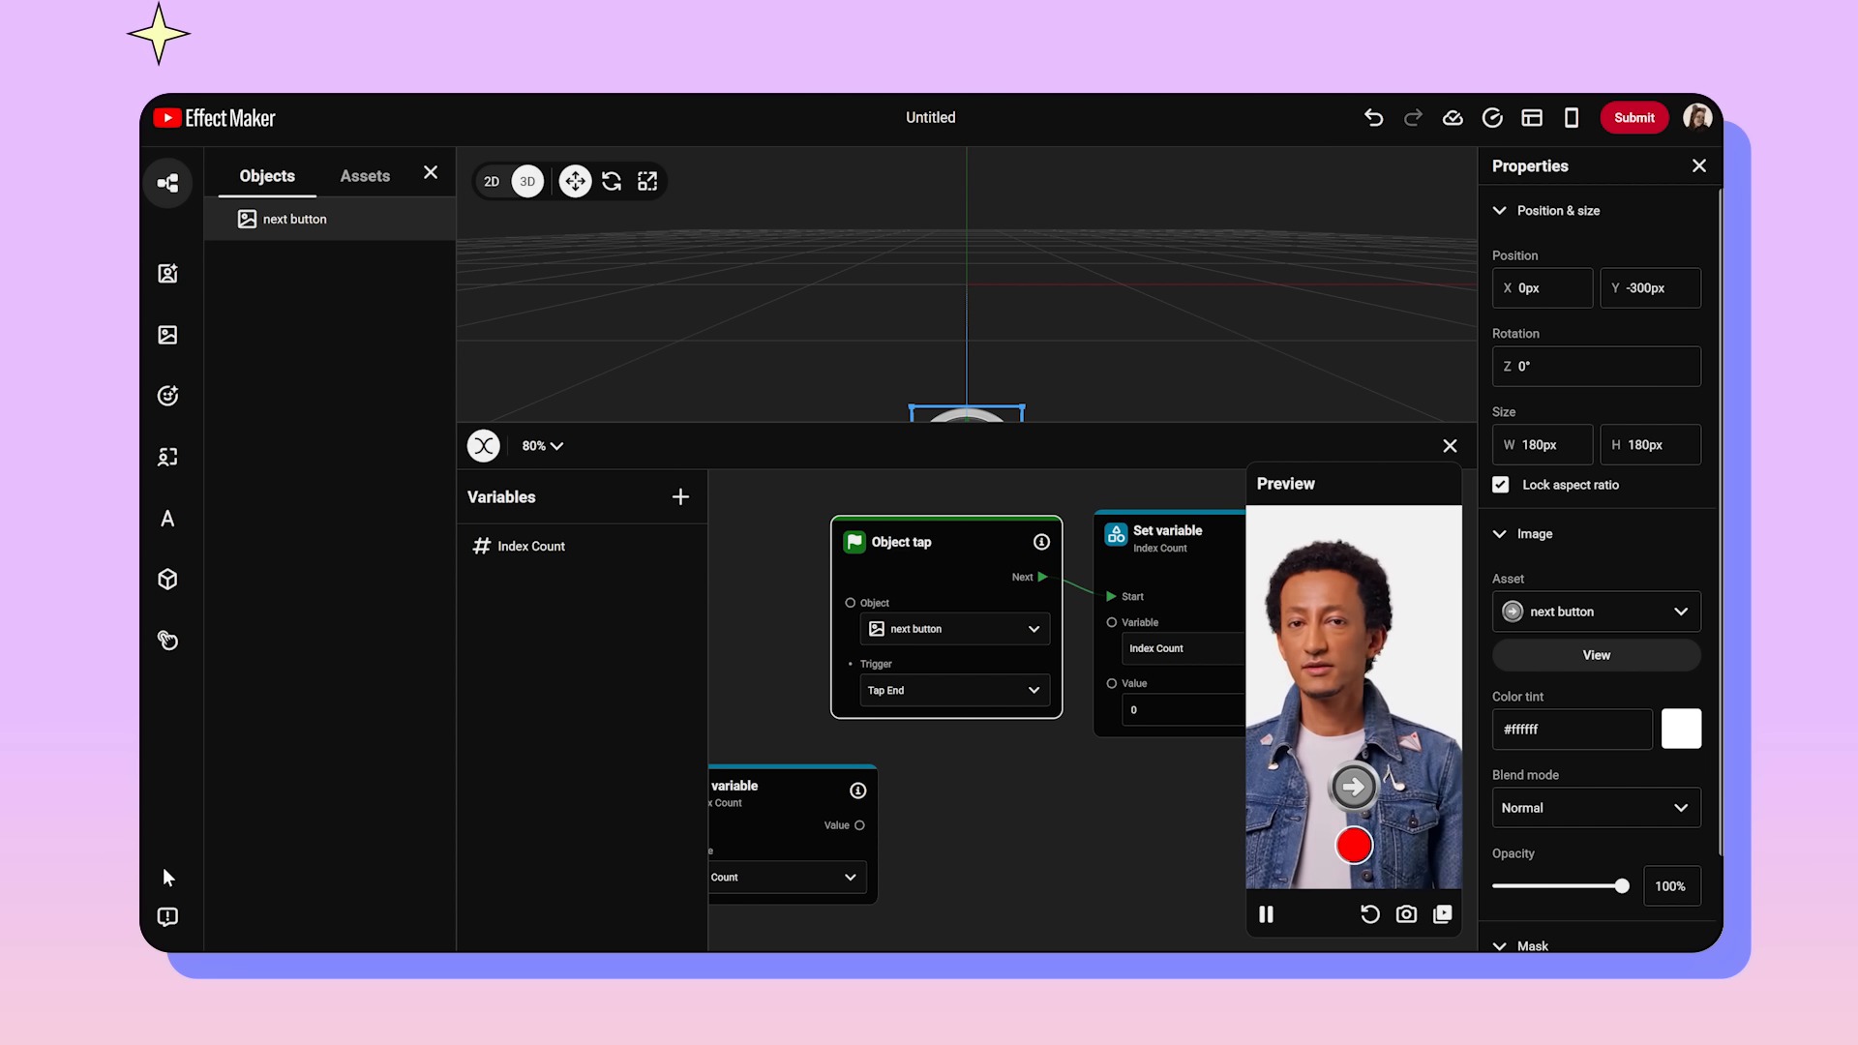
Step: Add a text object to the effect
right_click(234, 900)
mouse_move(301, 891)
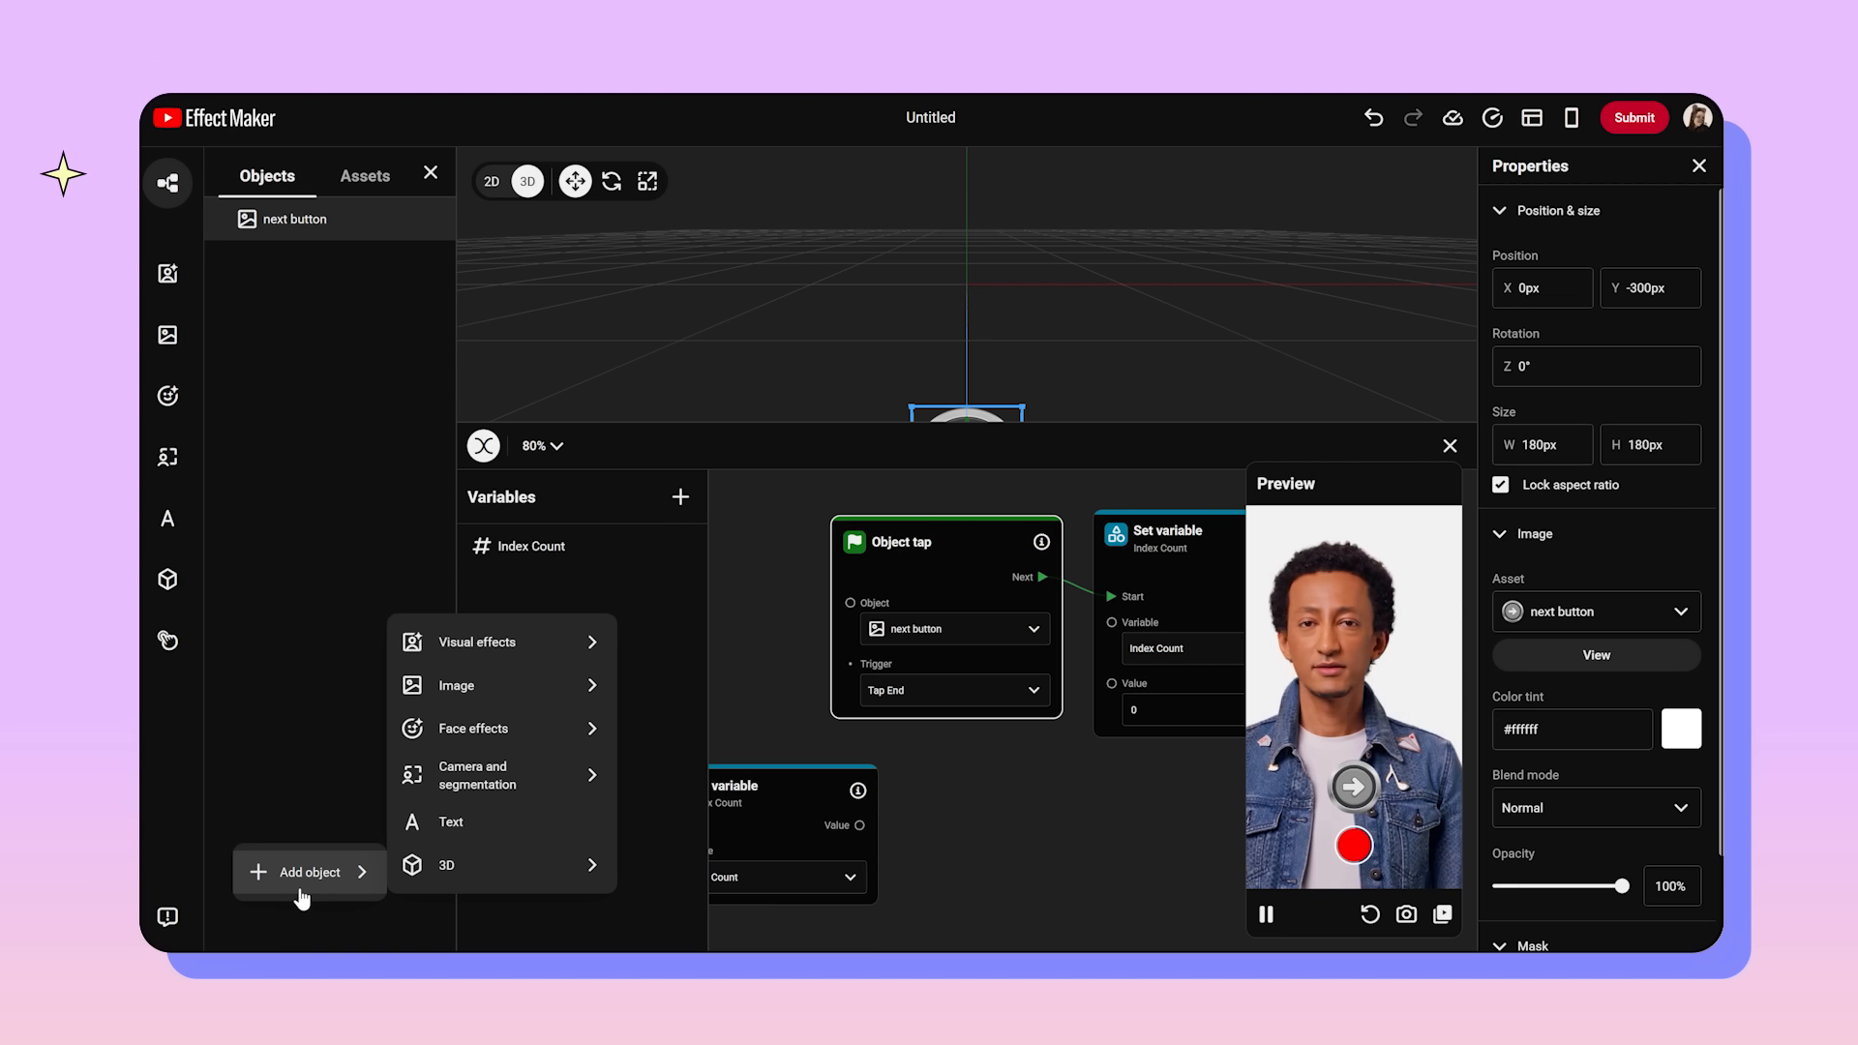
click(509, 816)
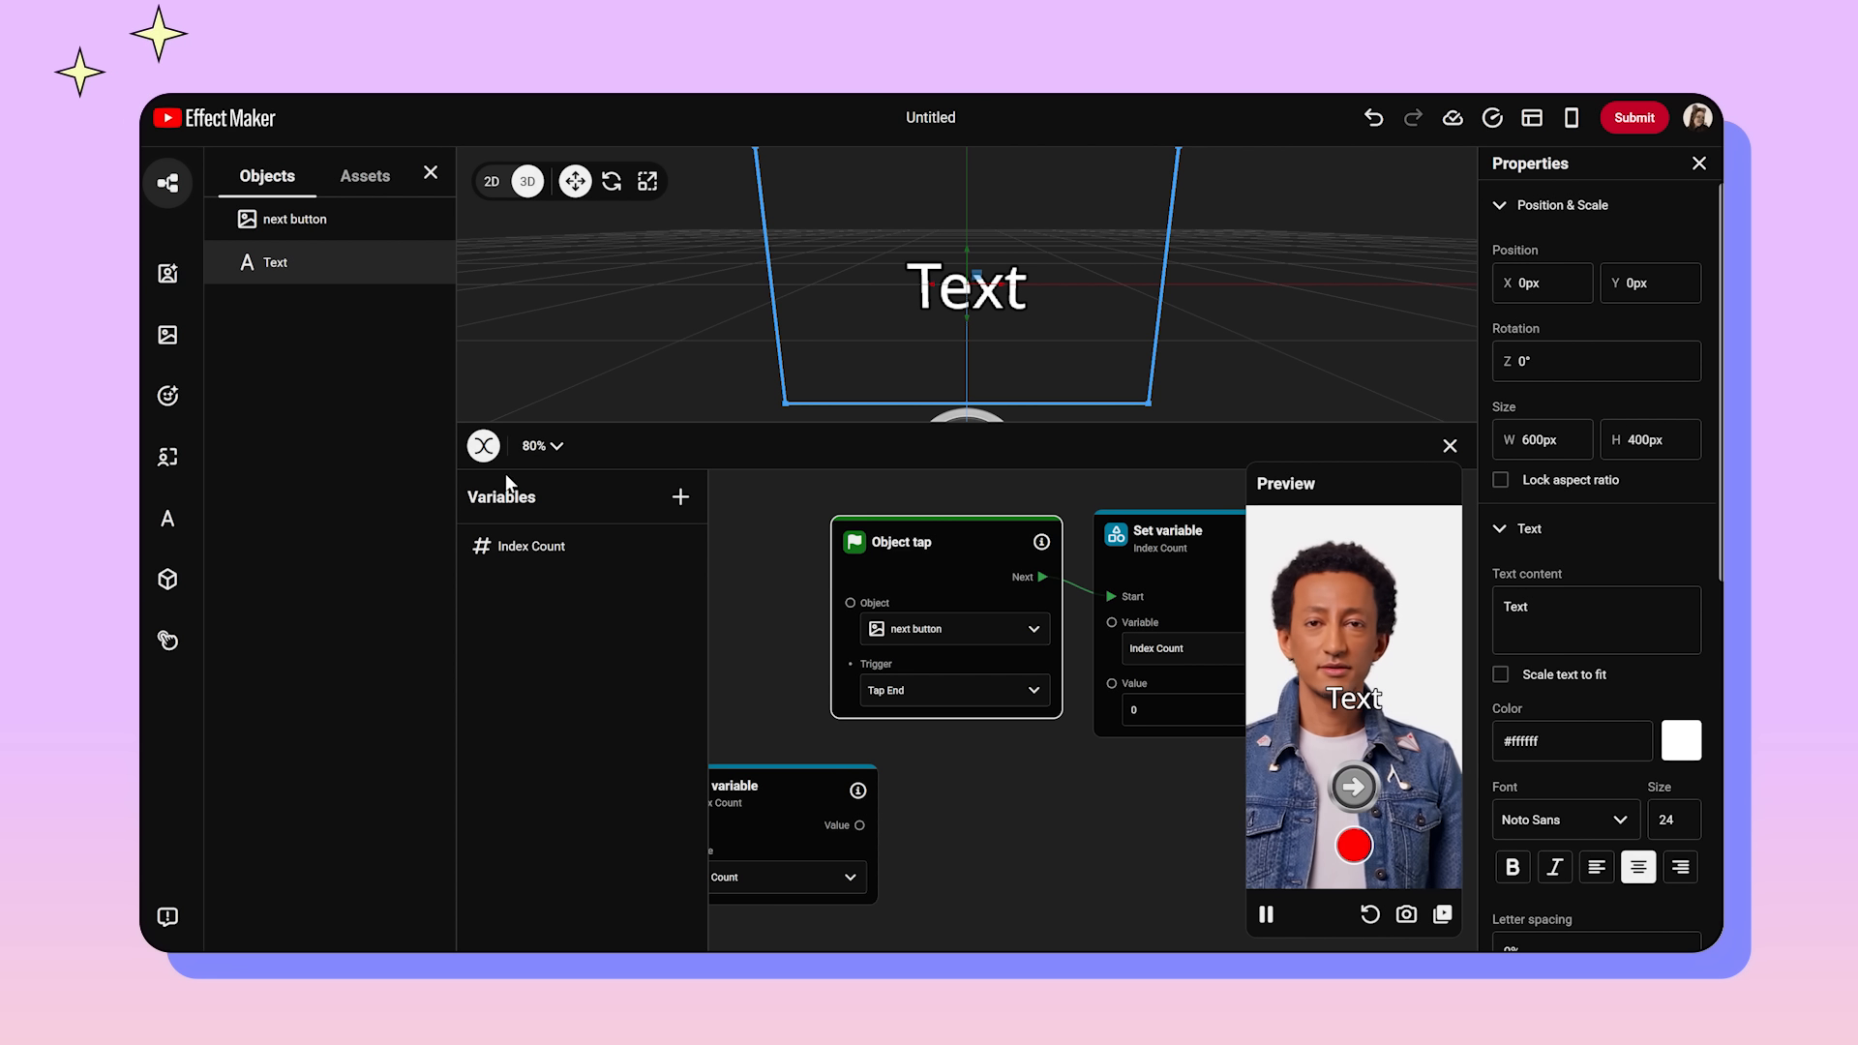
Step: Hide the variables list and add a Set property node below the Set variable node
click(484, 447)
drag(1007, 764, 863, 728)
right_click(963, 839)
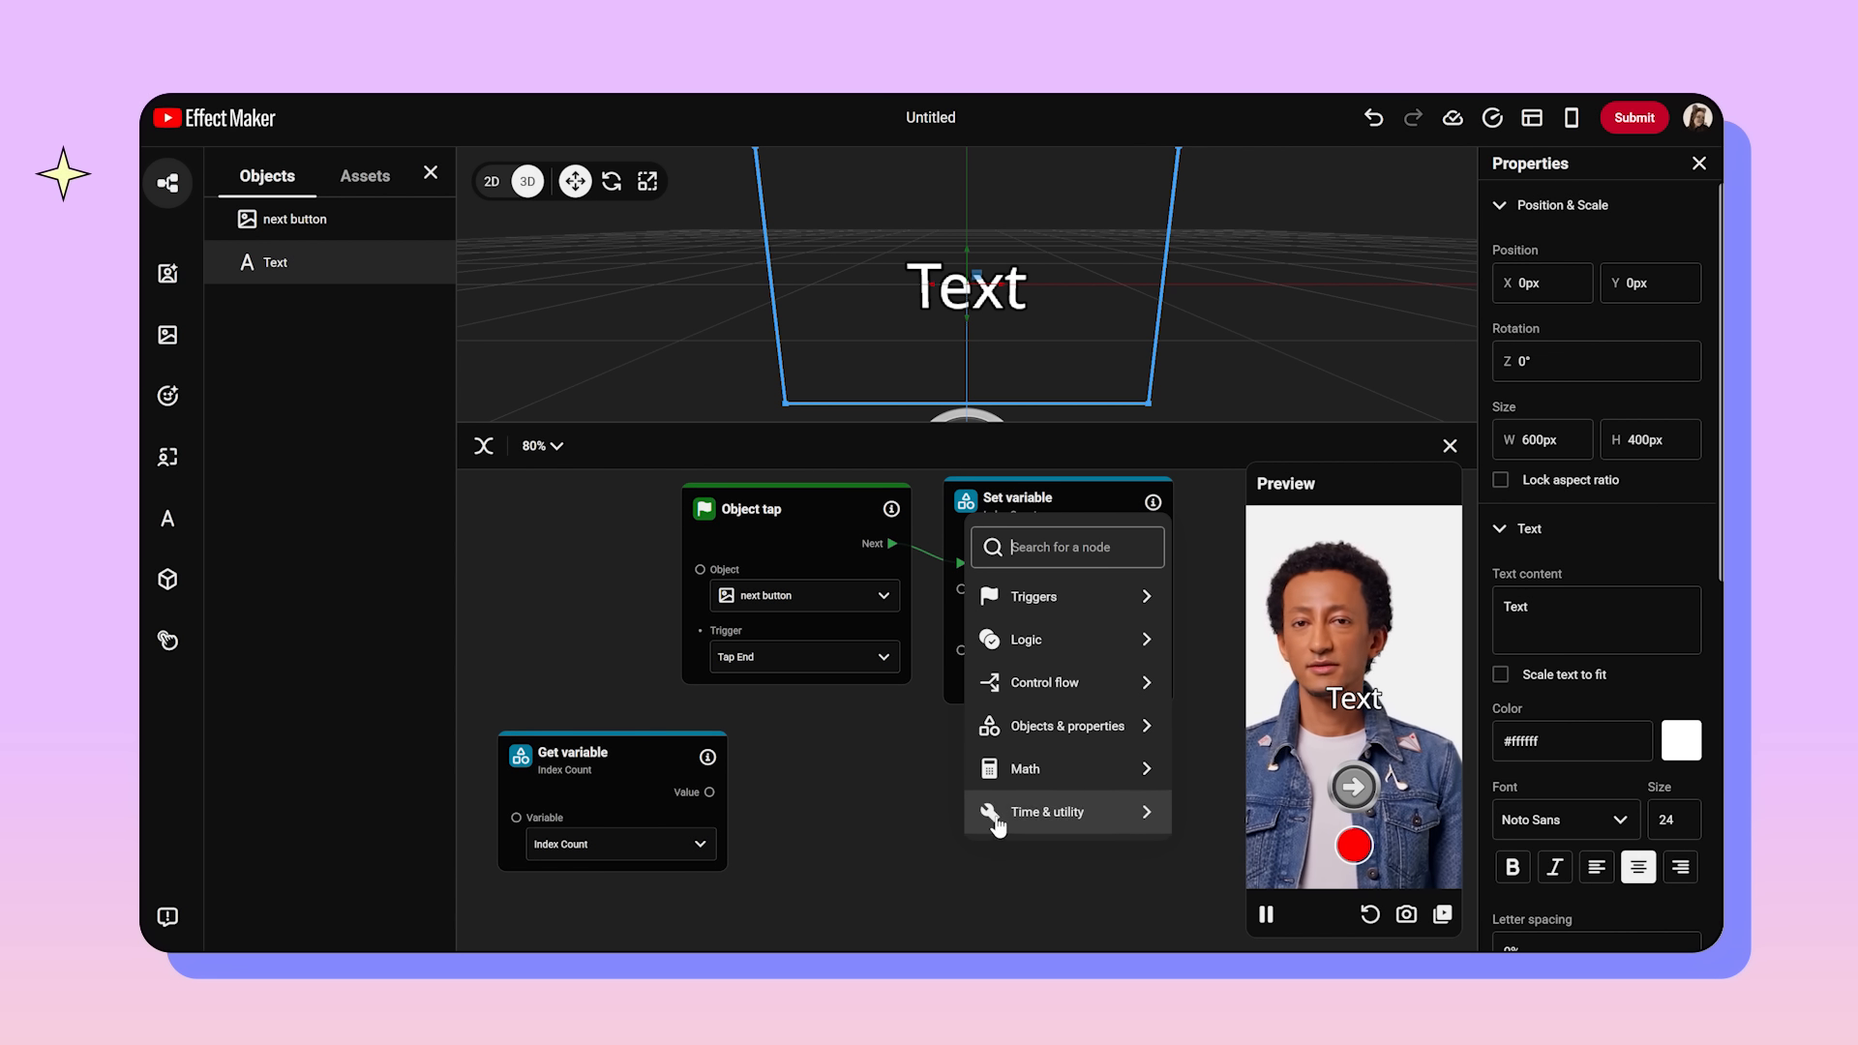
mouse_move(1123, 726)
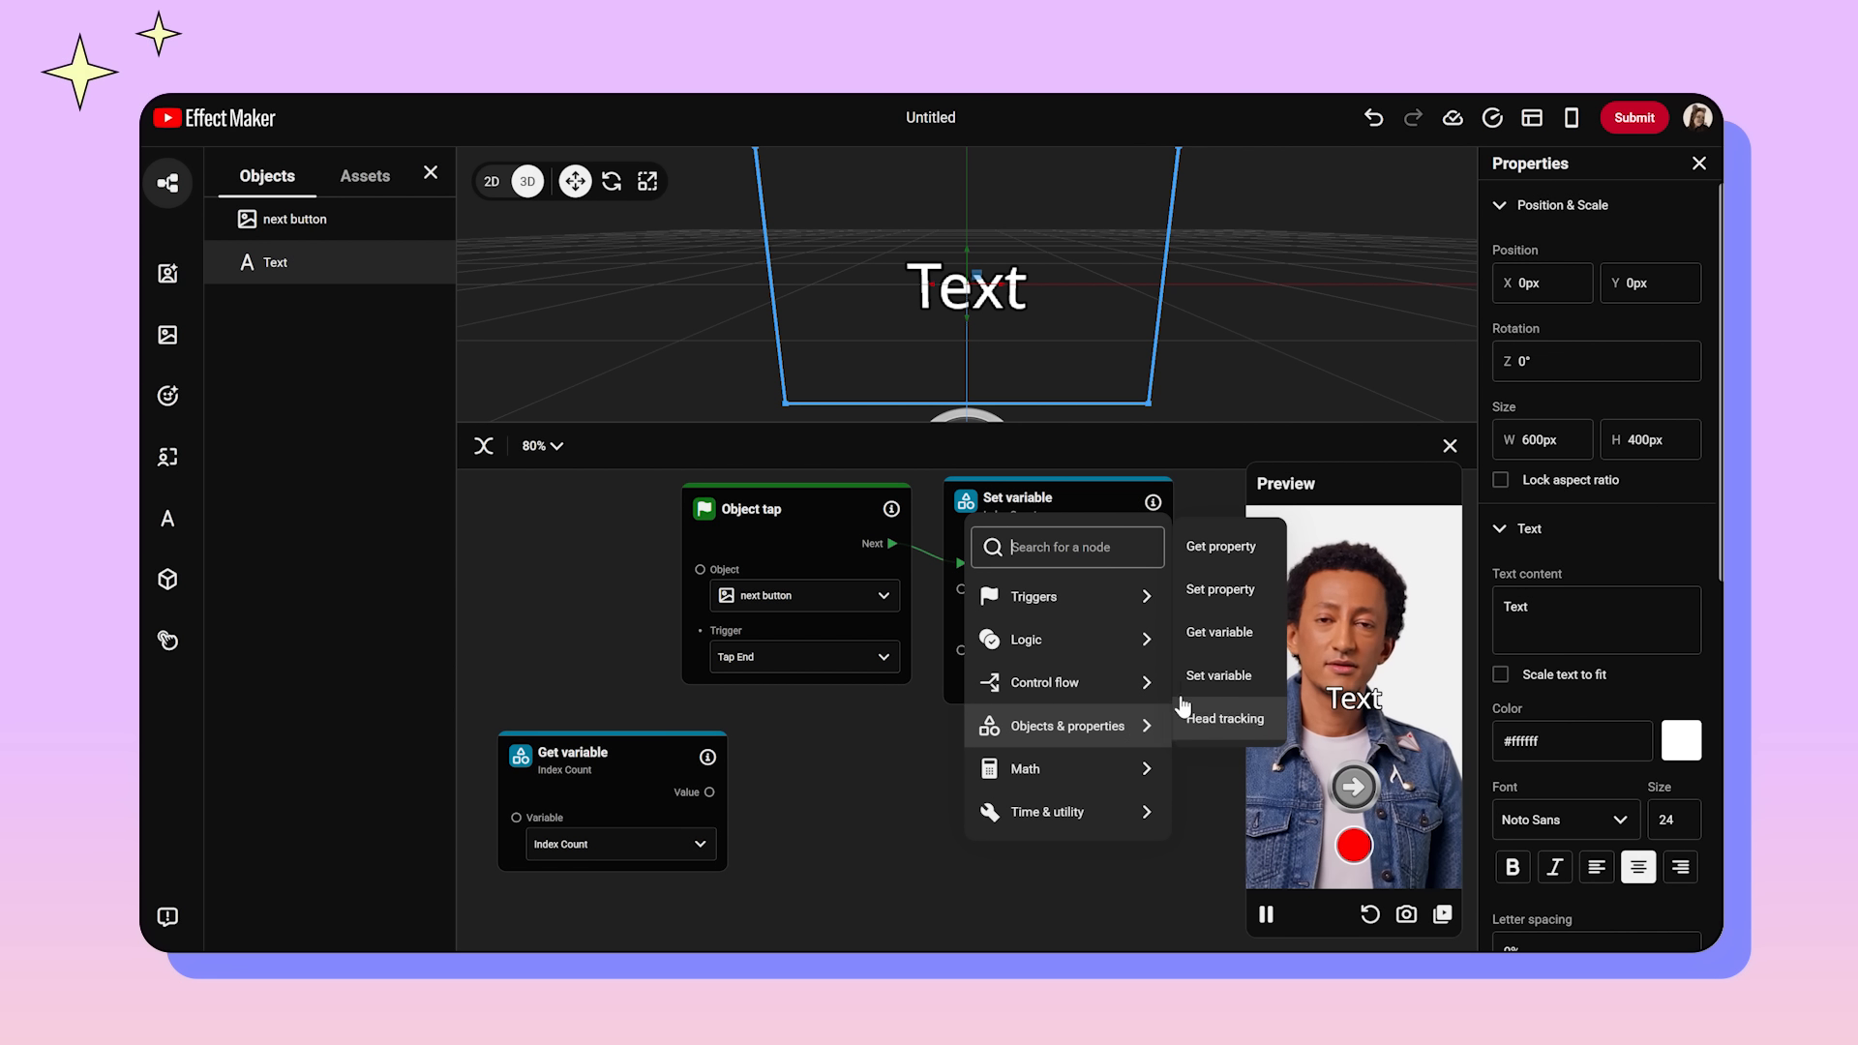
click(1229, 595)
drag(1064, 870, 1045, 766)
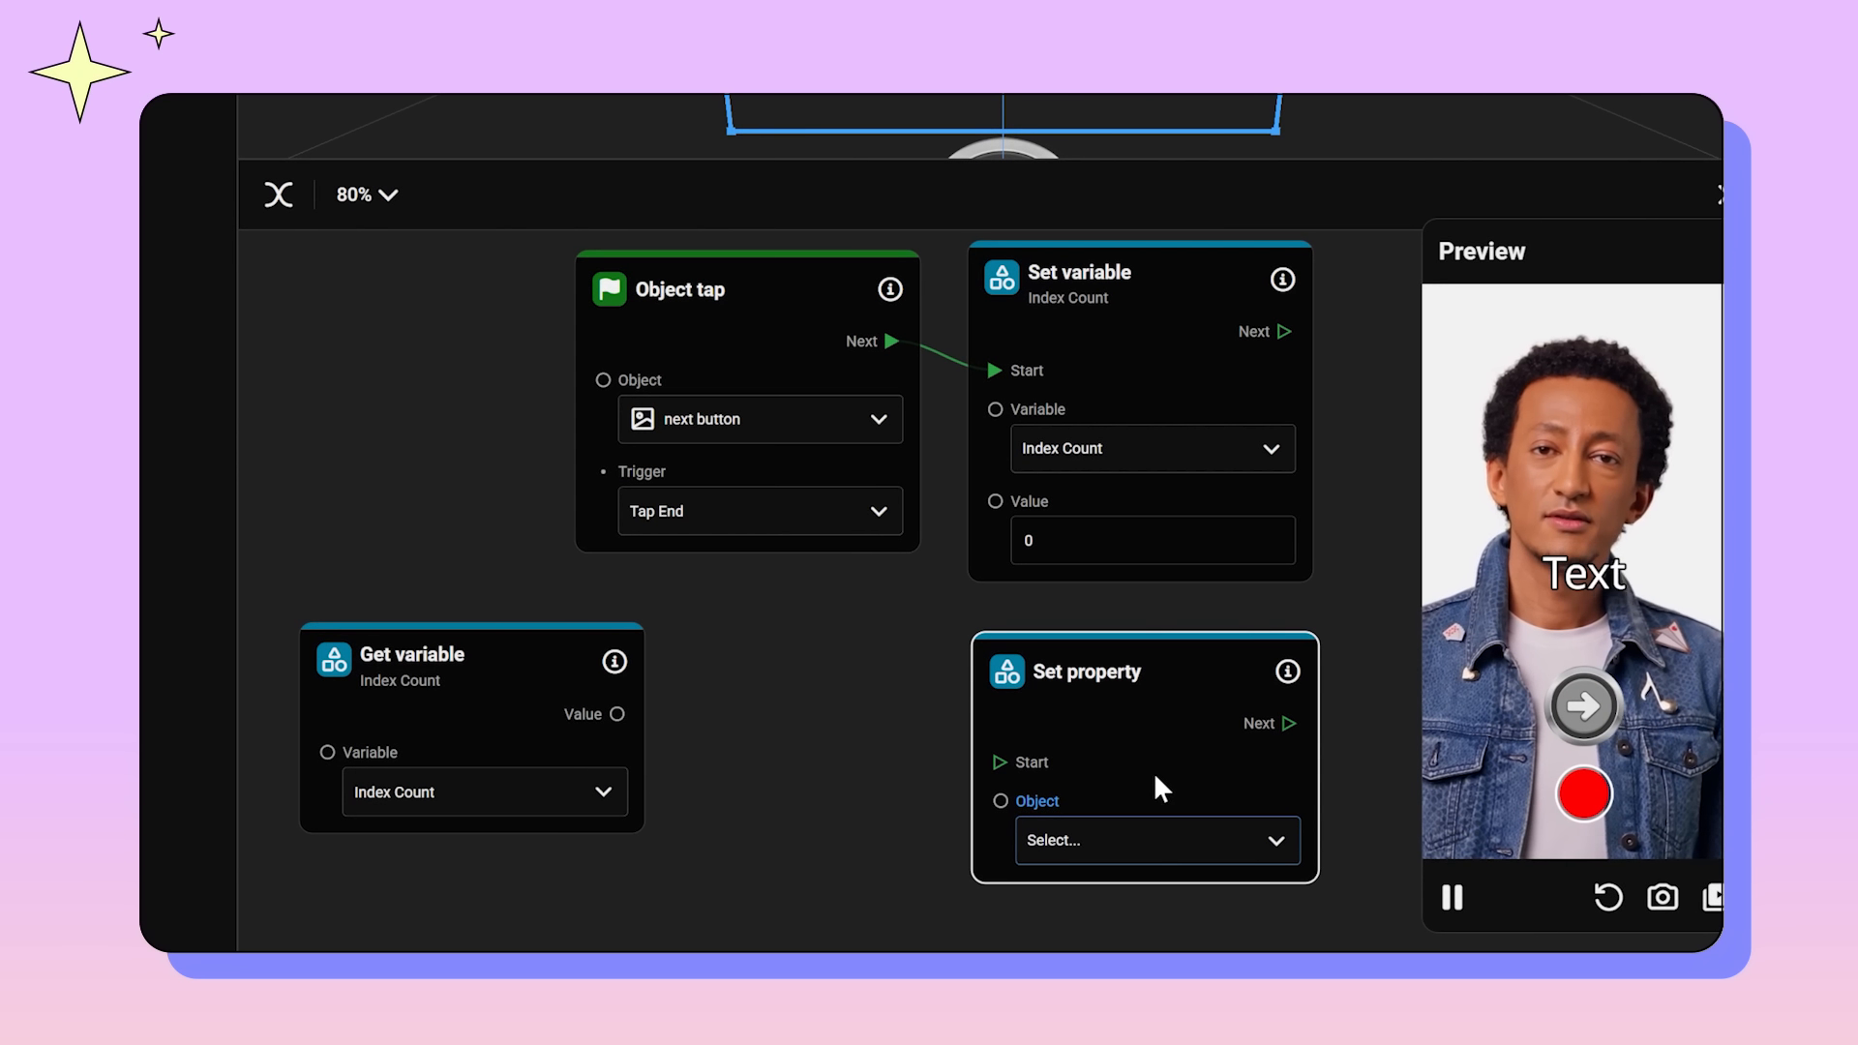
Step: Configure the Set property node to change the Text property of the Text object
click(1167, 834)
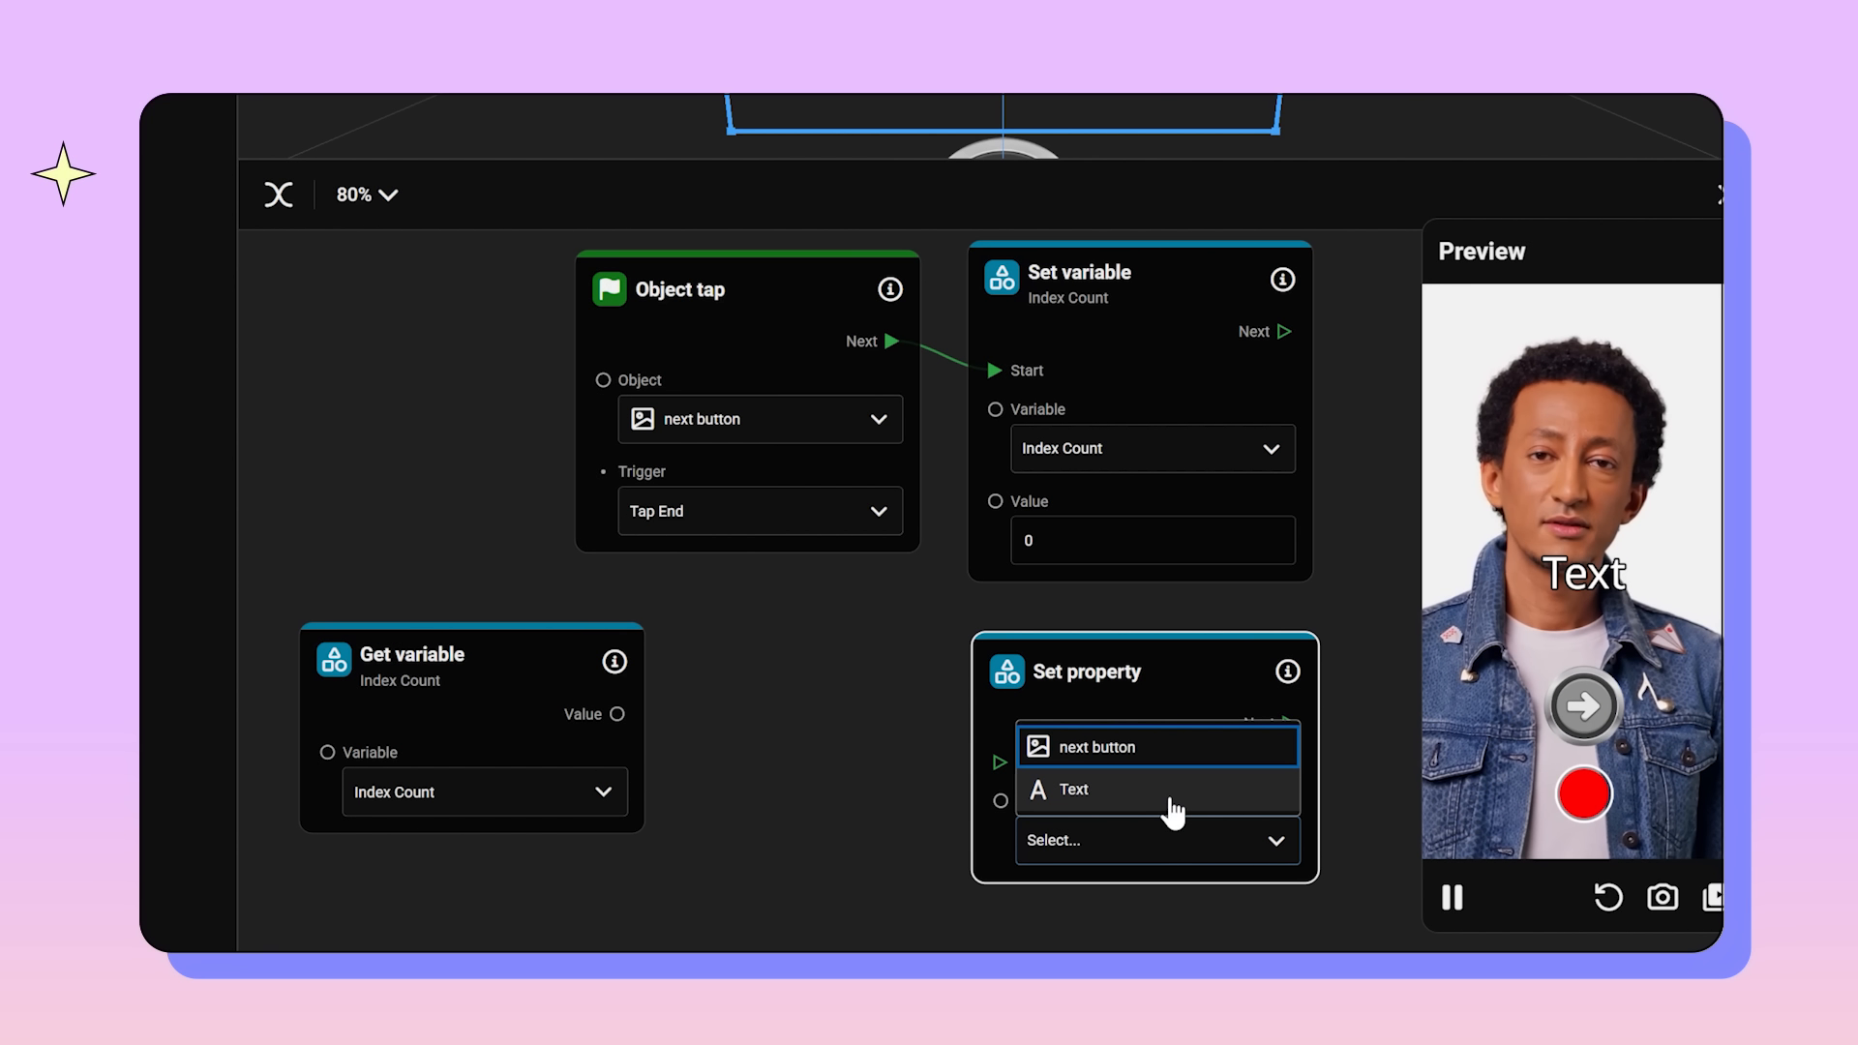
click(1174, 811)
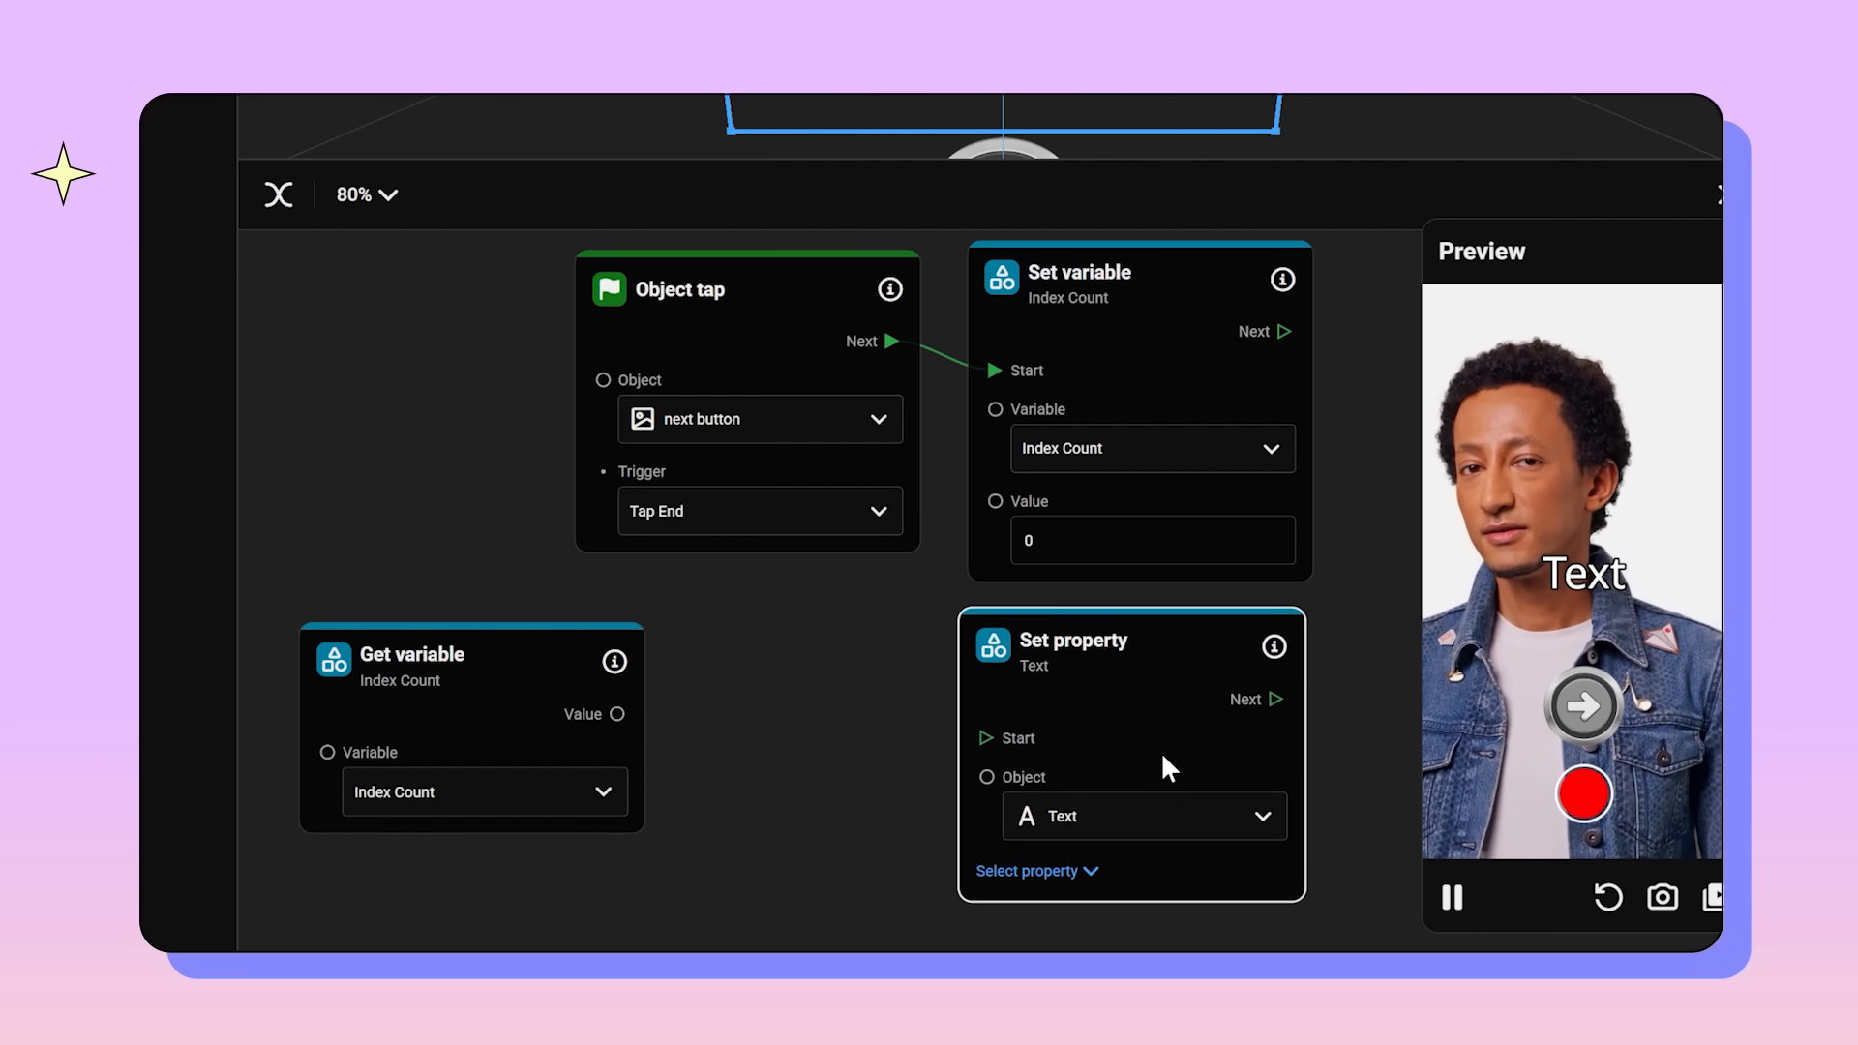
click(1072, 862)
click(1058, 706)
Step: Reposition the Set Text and Get variable nodes so they sit next to each other below the trigger chain
drag(844, 776, 751, 738)
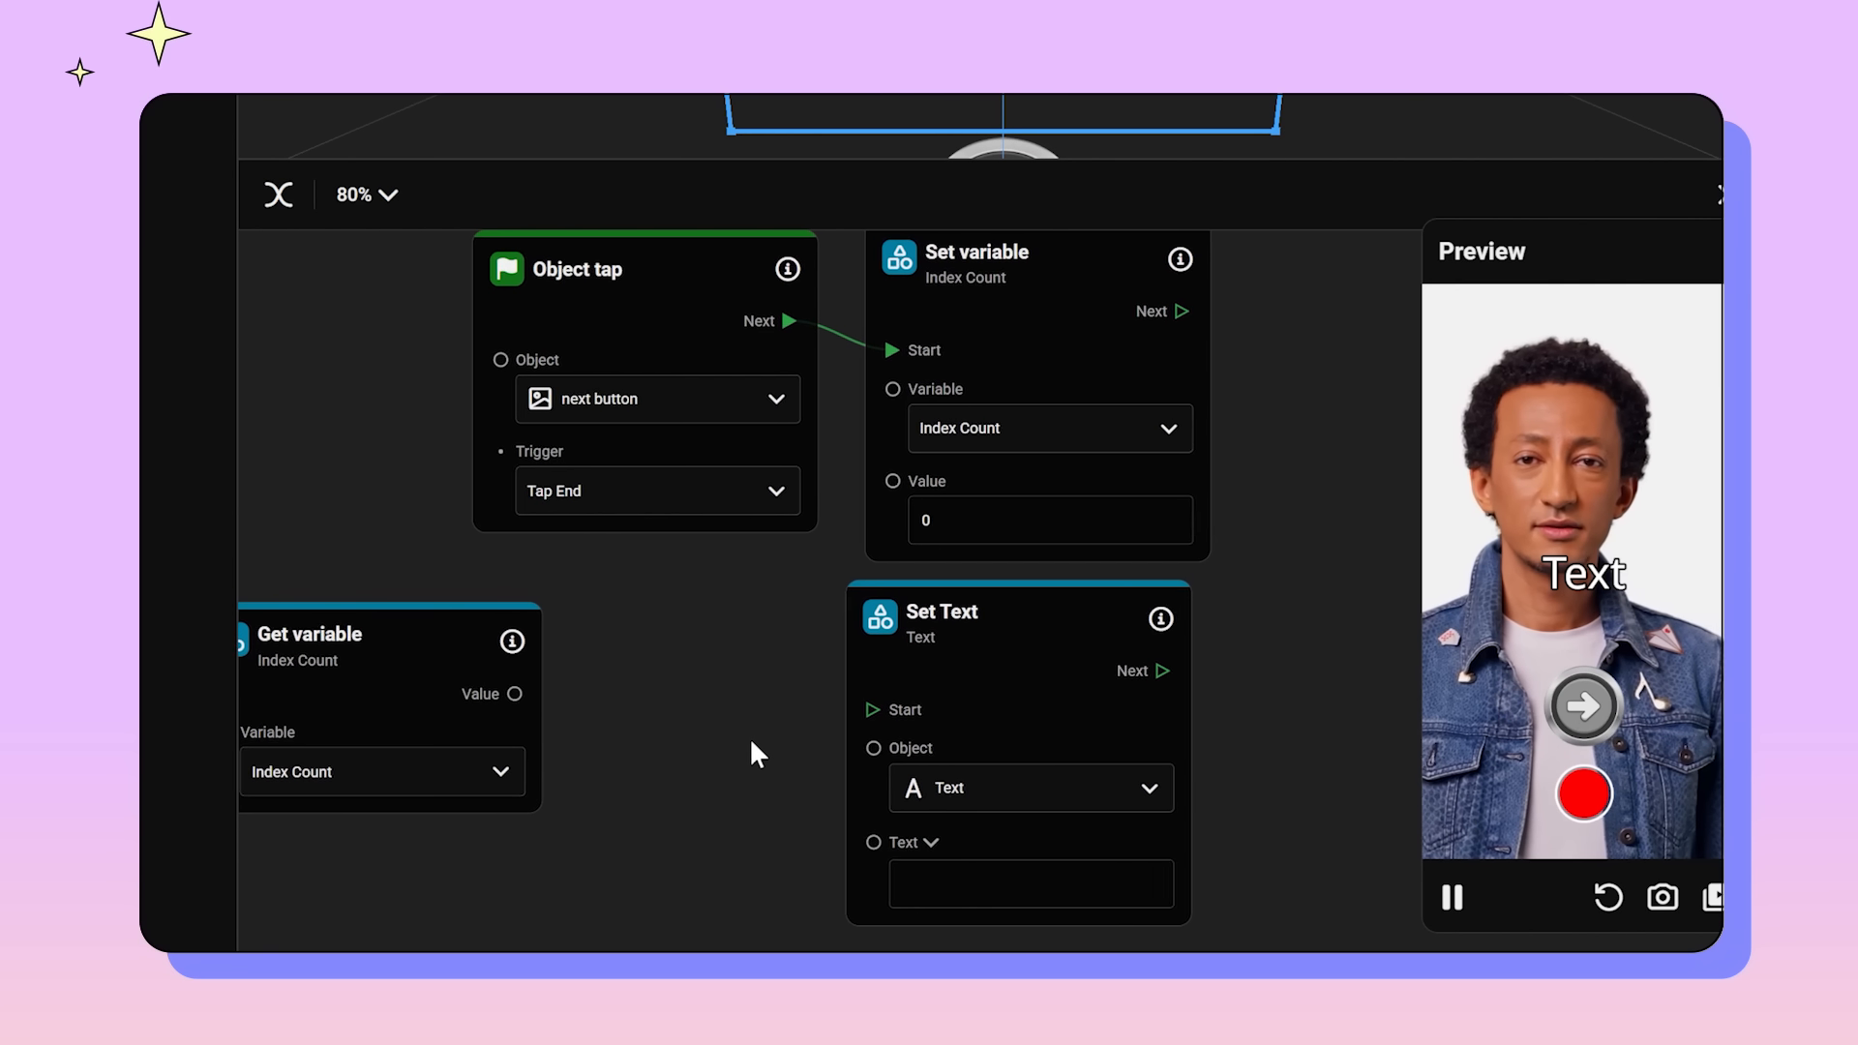
drag(937, 693, 987, 692)
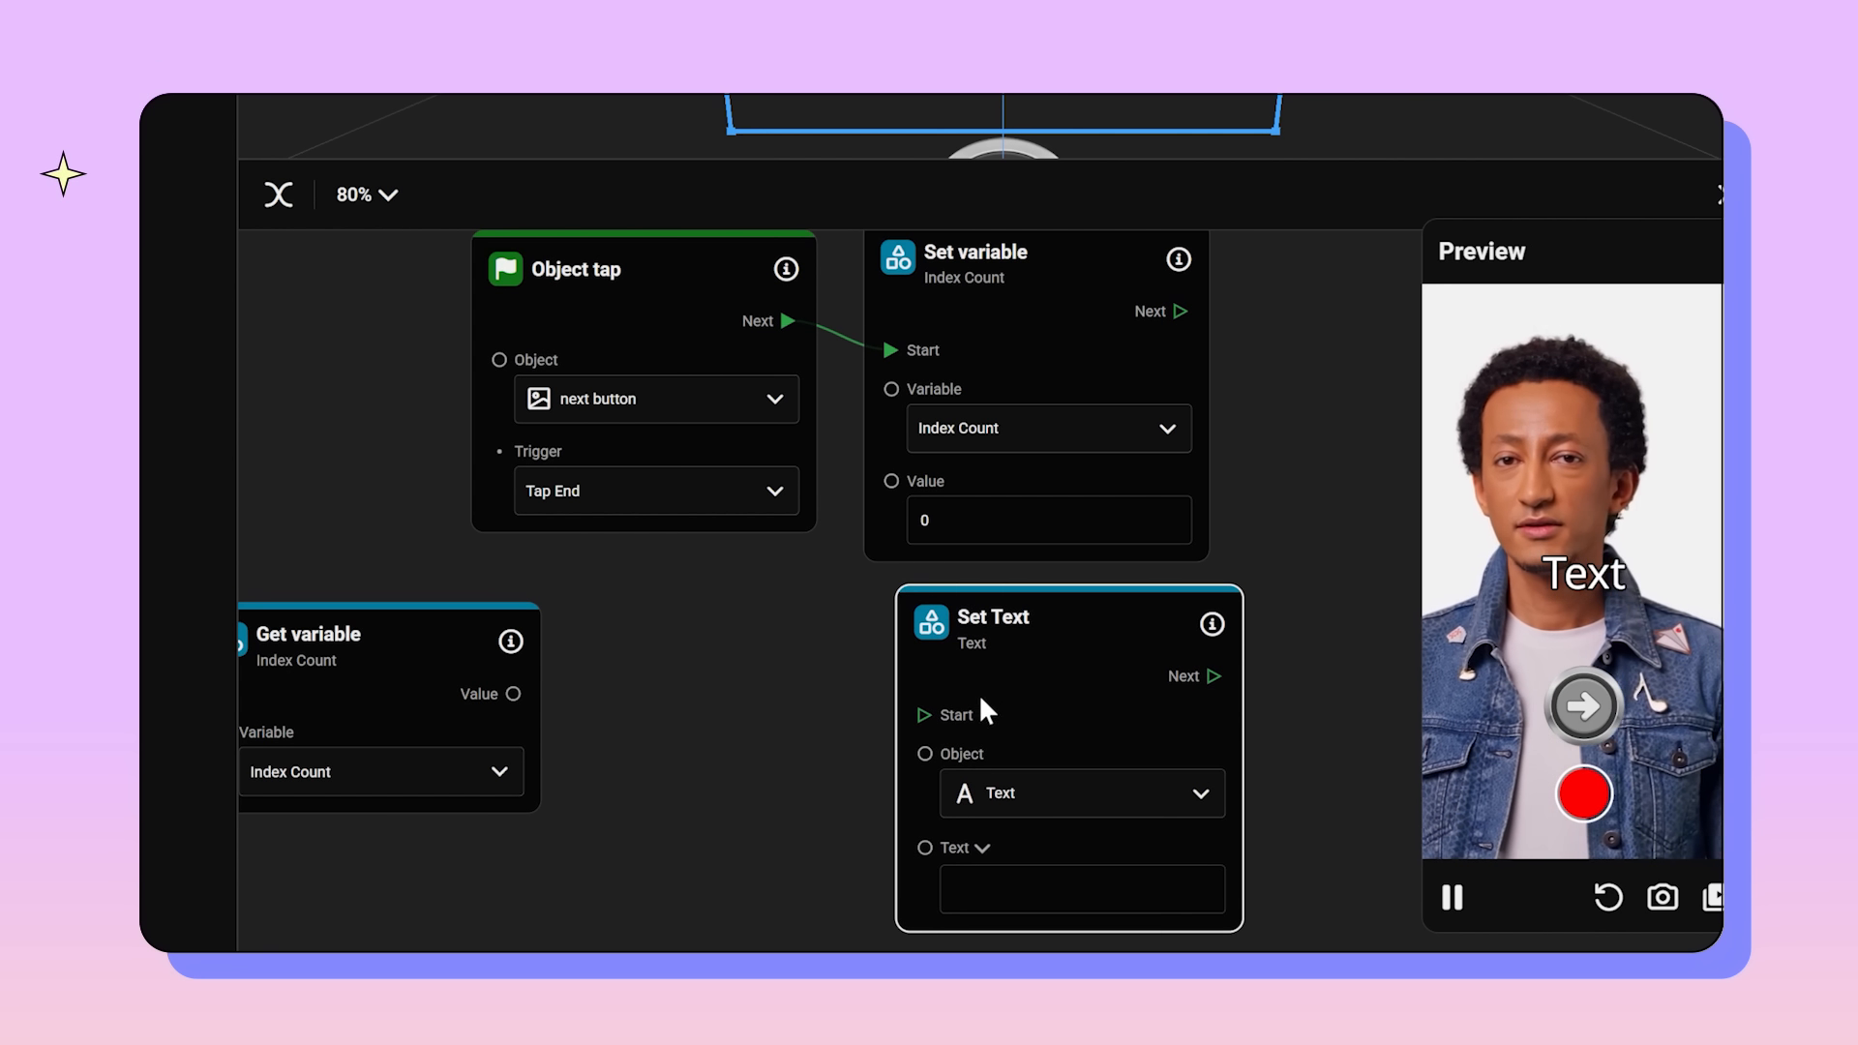
drag(449, 737, 686, 811)
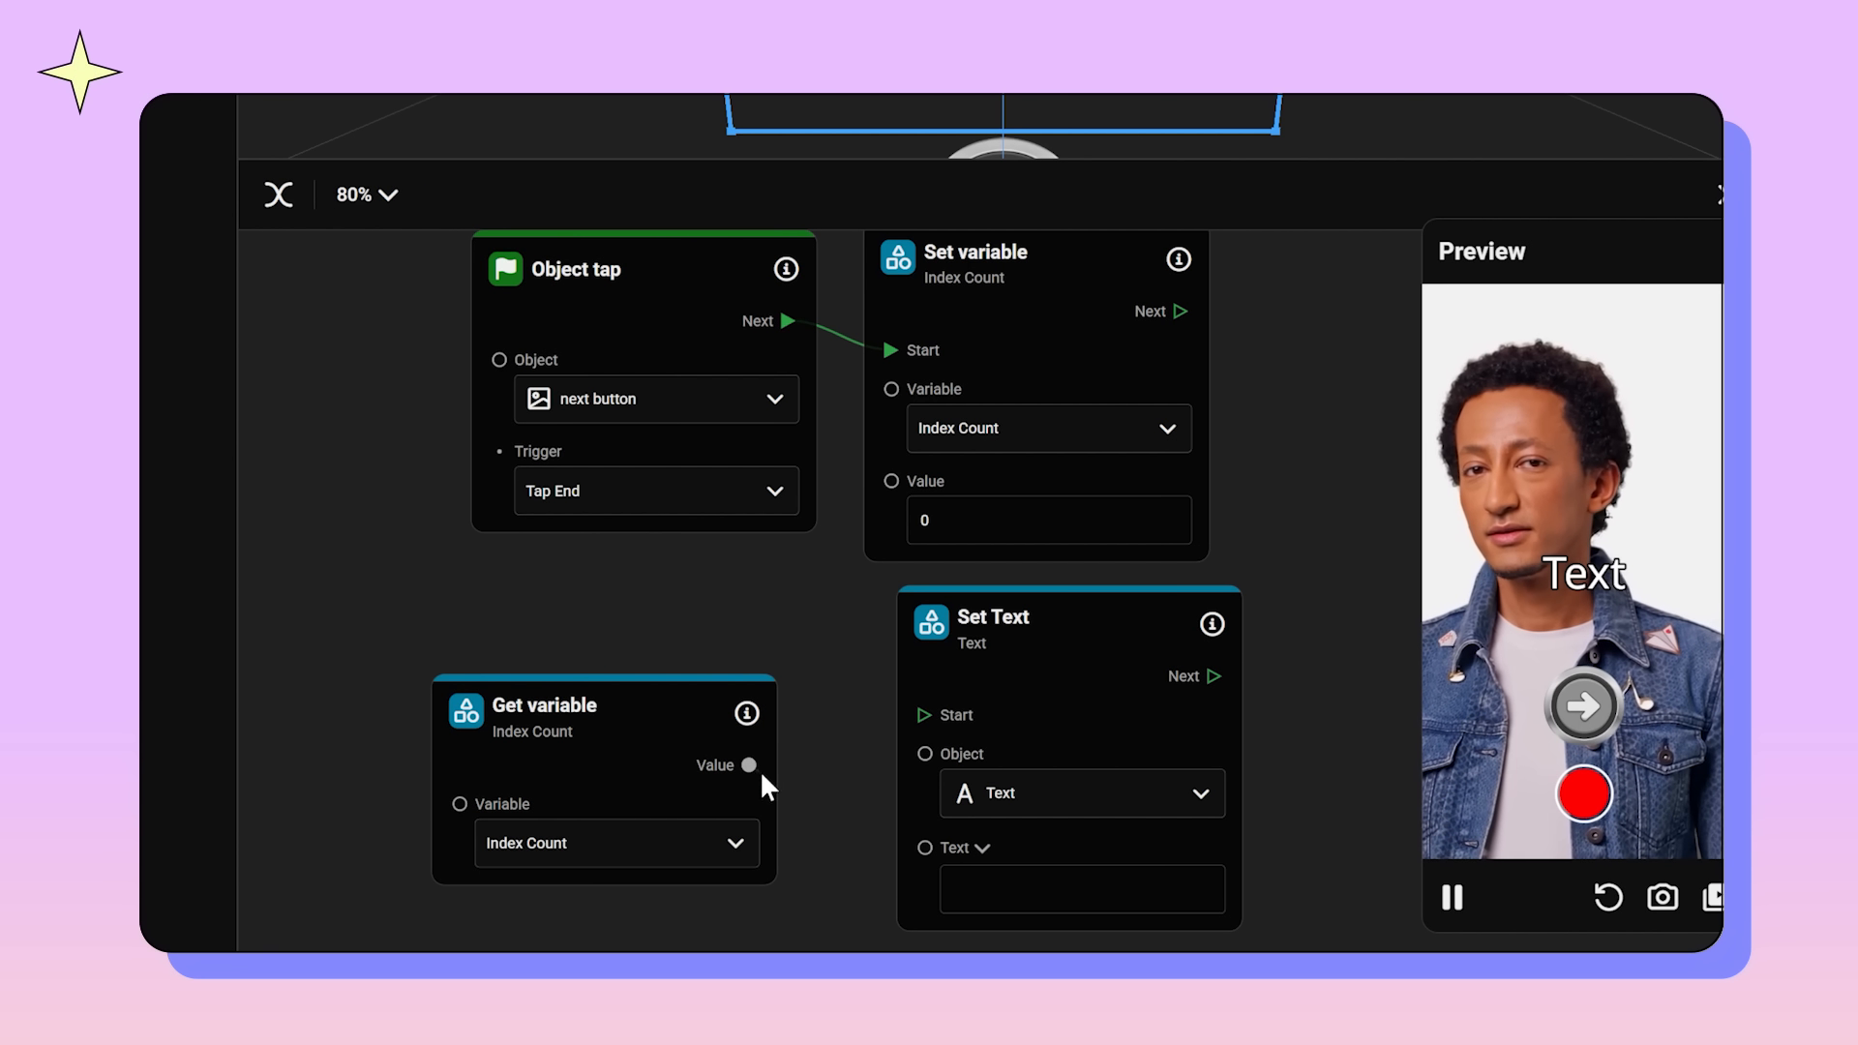
Step: Try to connect Get variable's Value directly to Set Text's Text input and undo the connection
drag(912, 835, 922, 855)
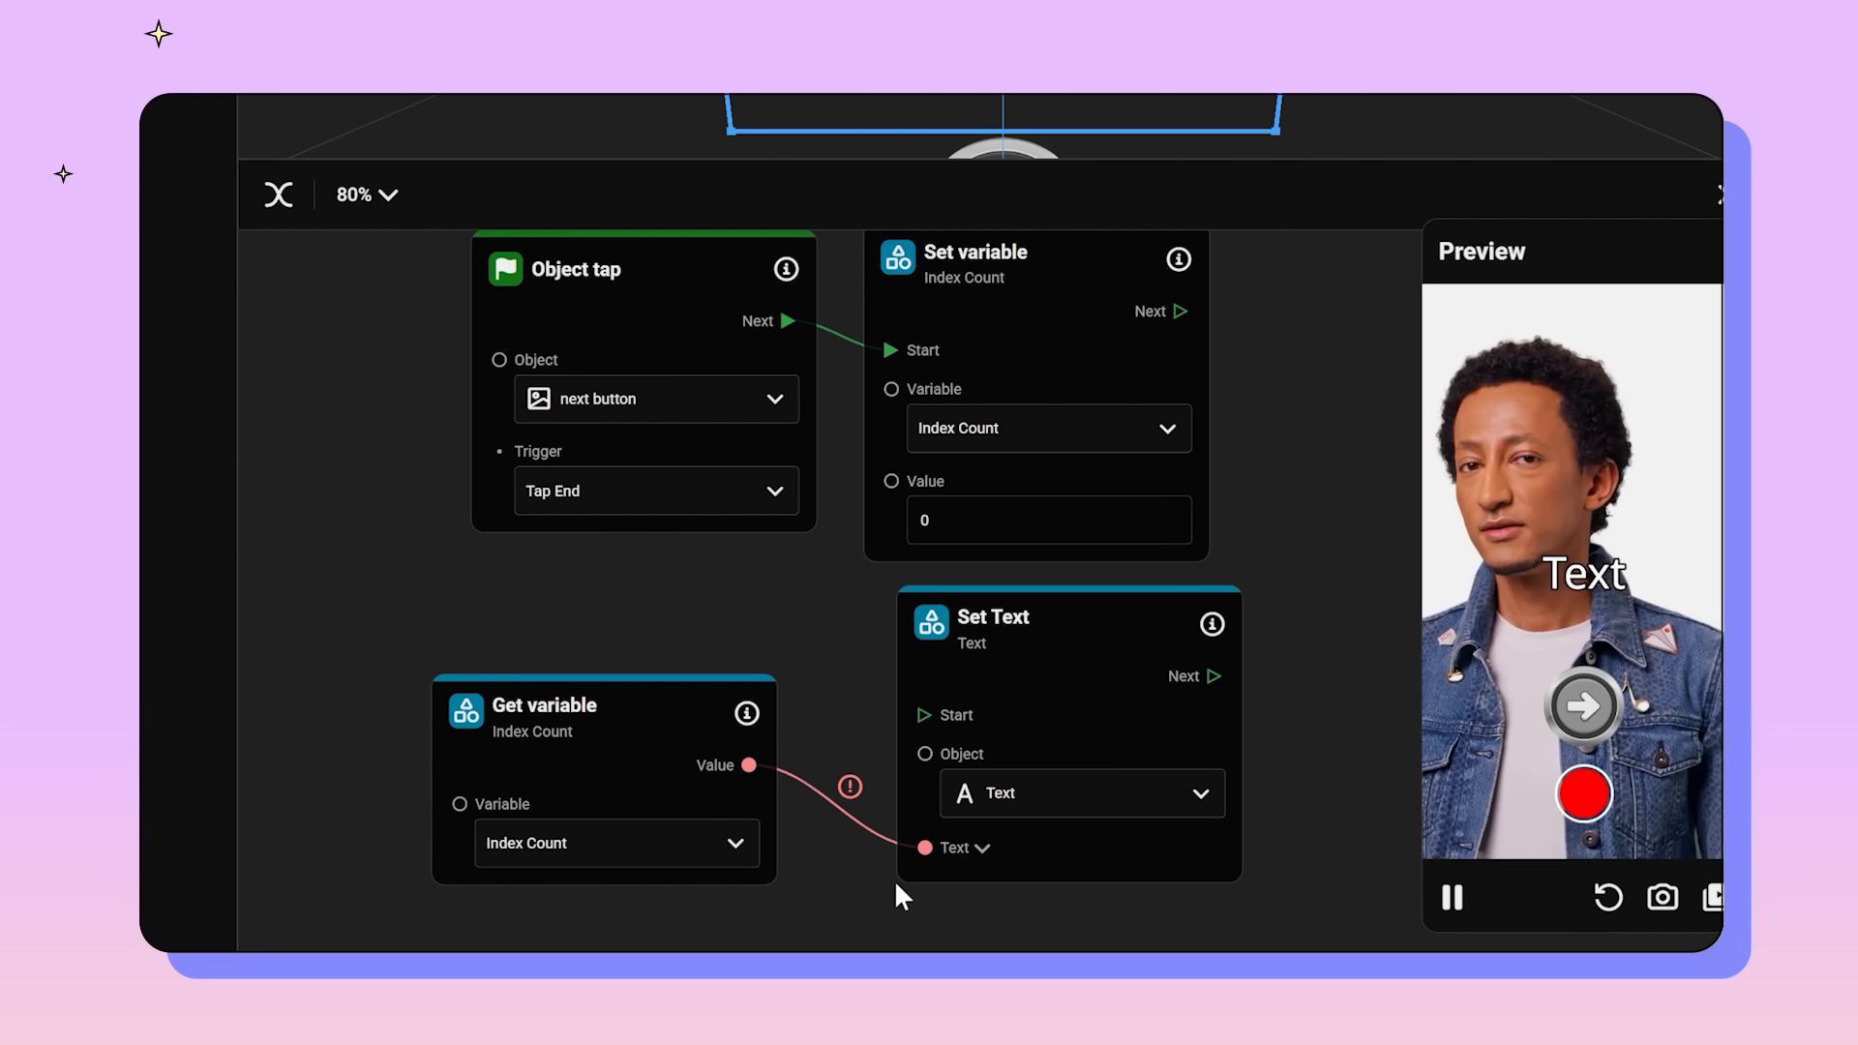
key(ctrl+z)
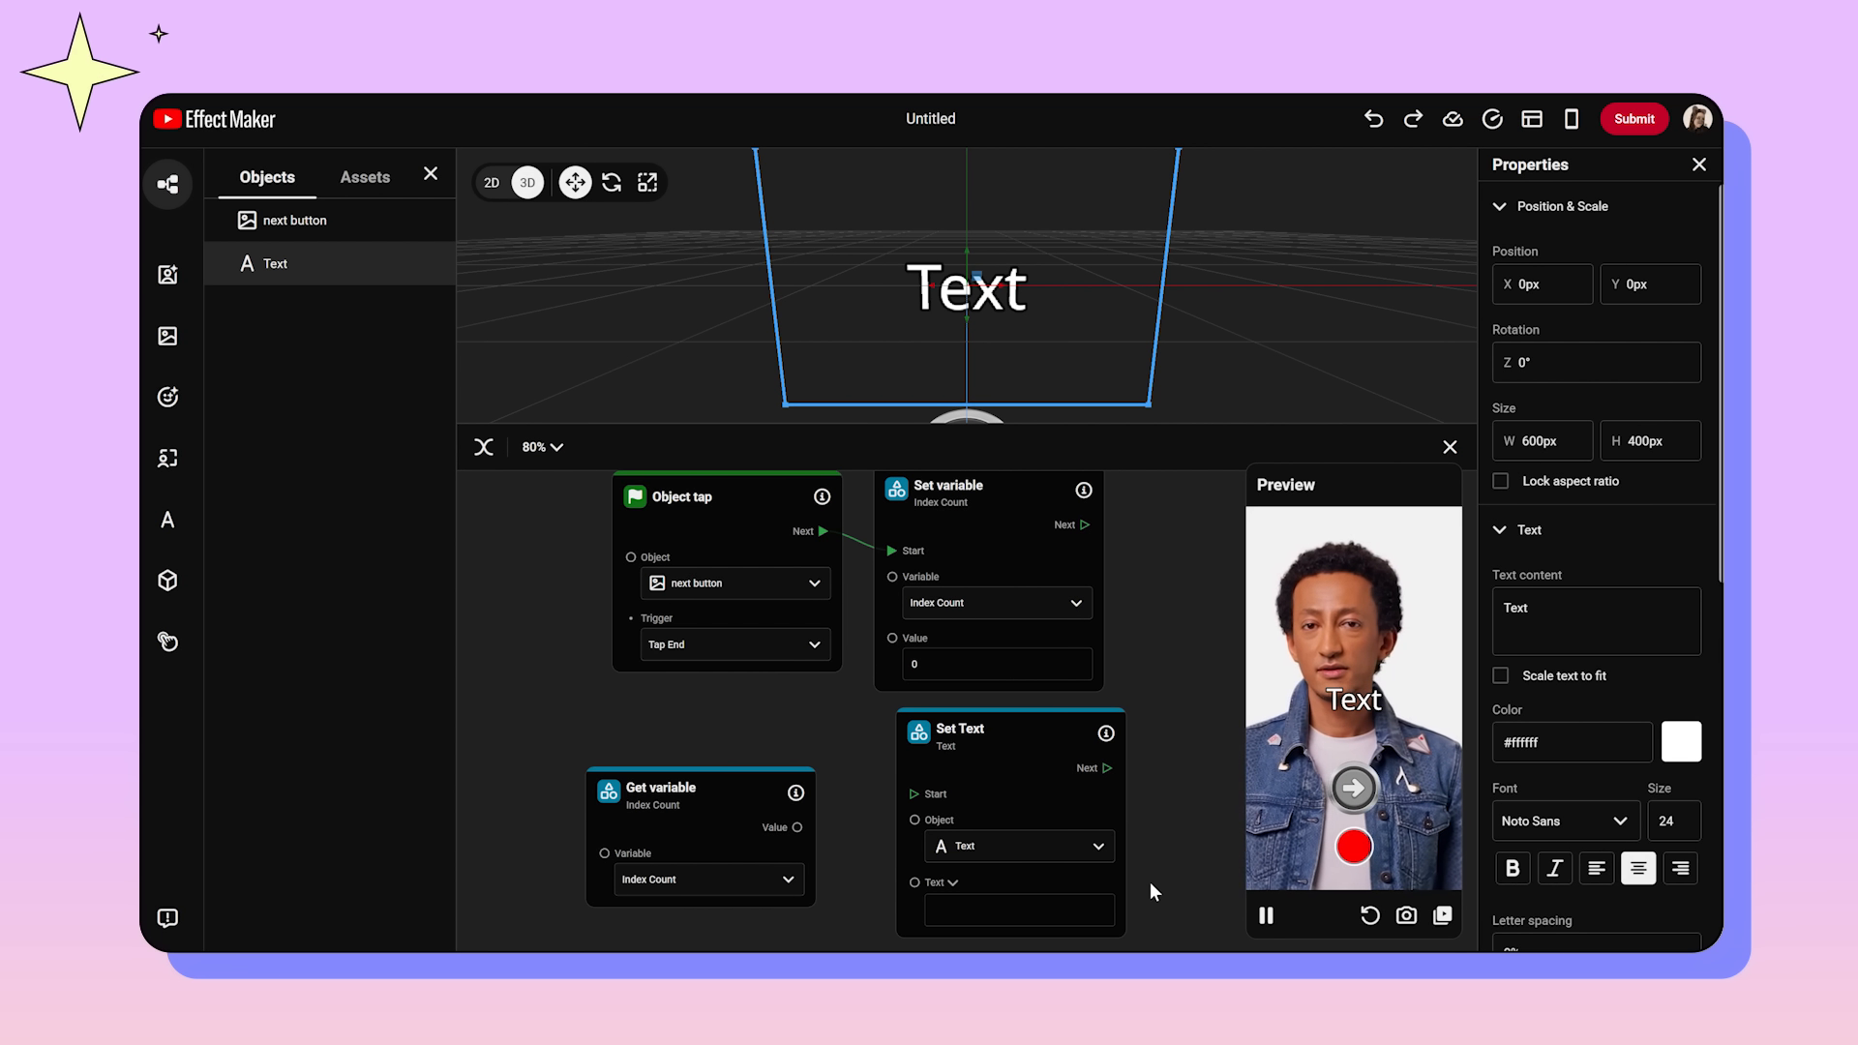
Step: Add a Number to text node and place it between the Get variable and Set Text nodes
right_click(1149, 881)
mouse_move(1222, 875)
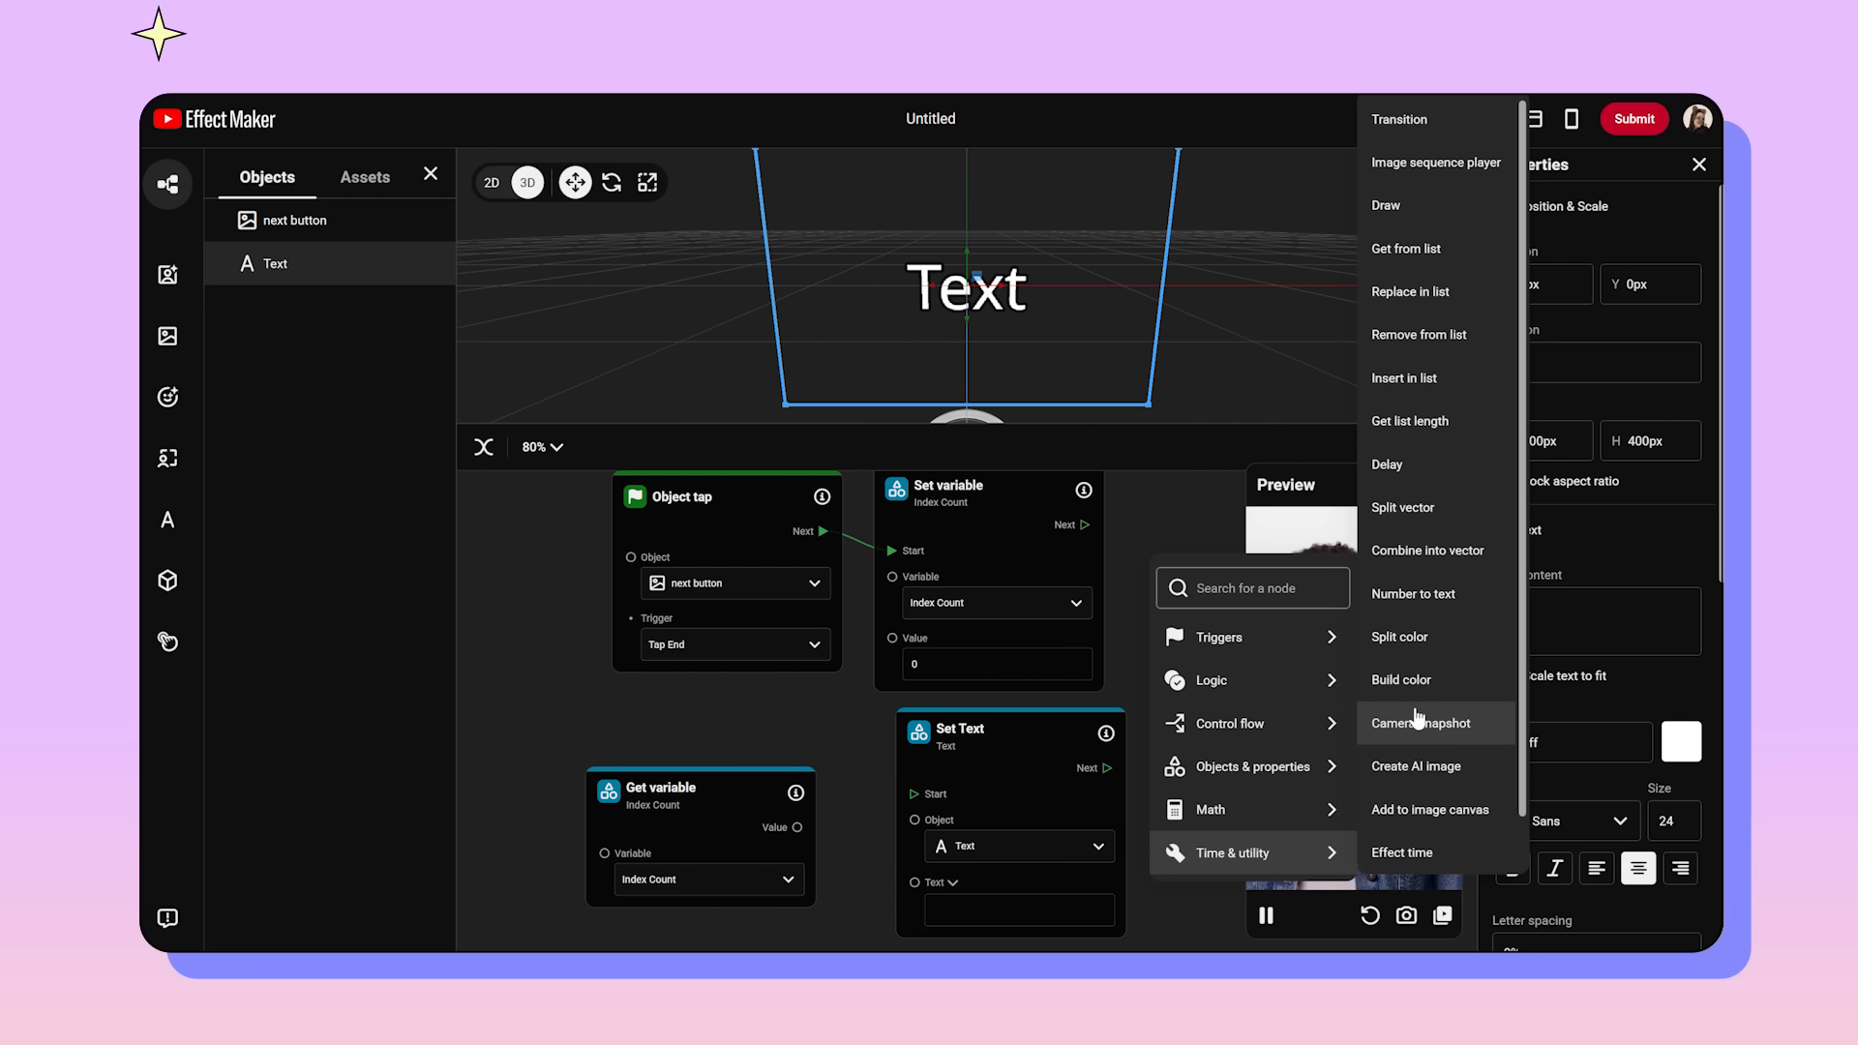
click(1413, 593)
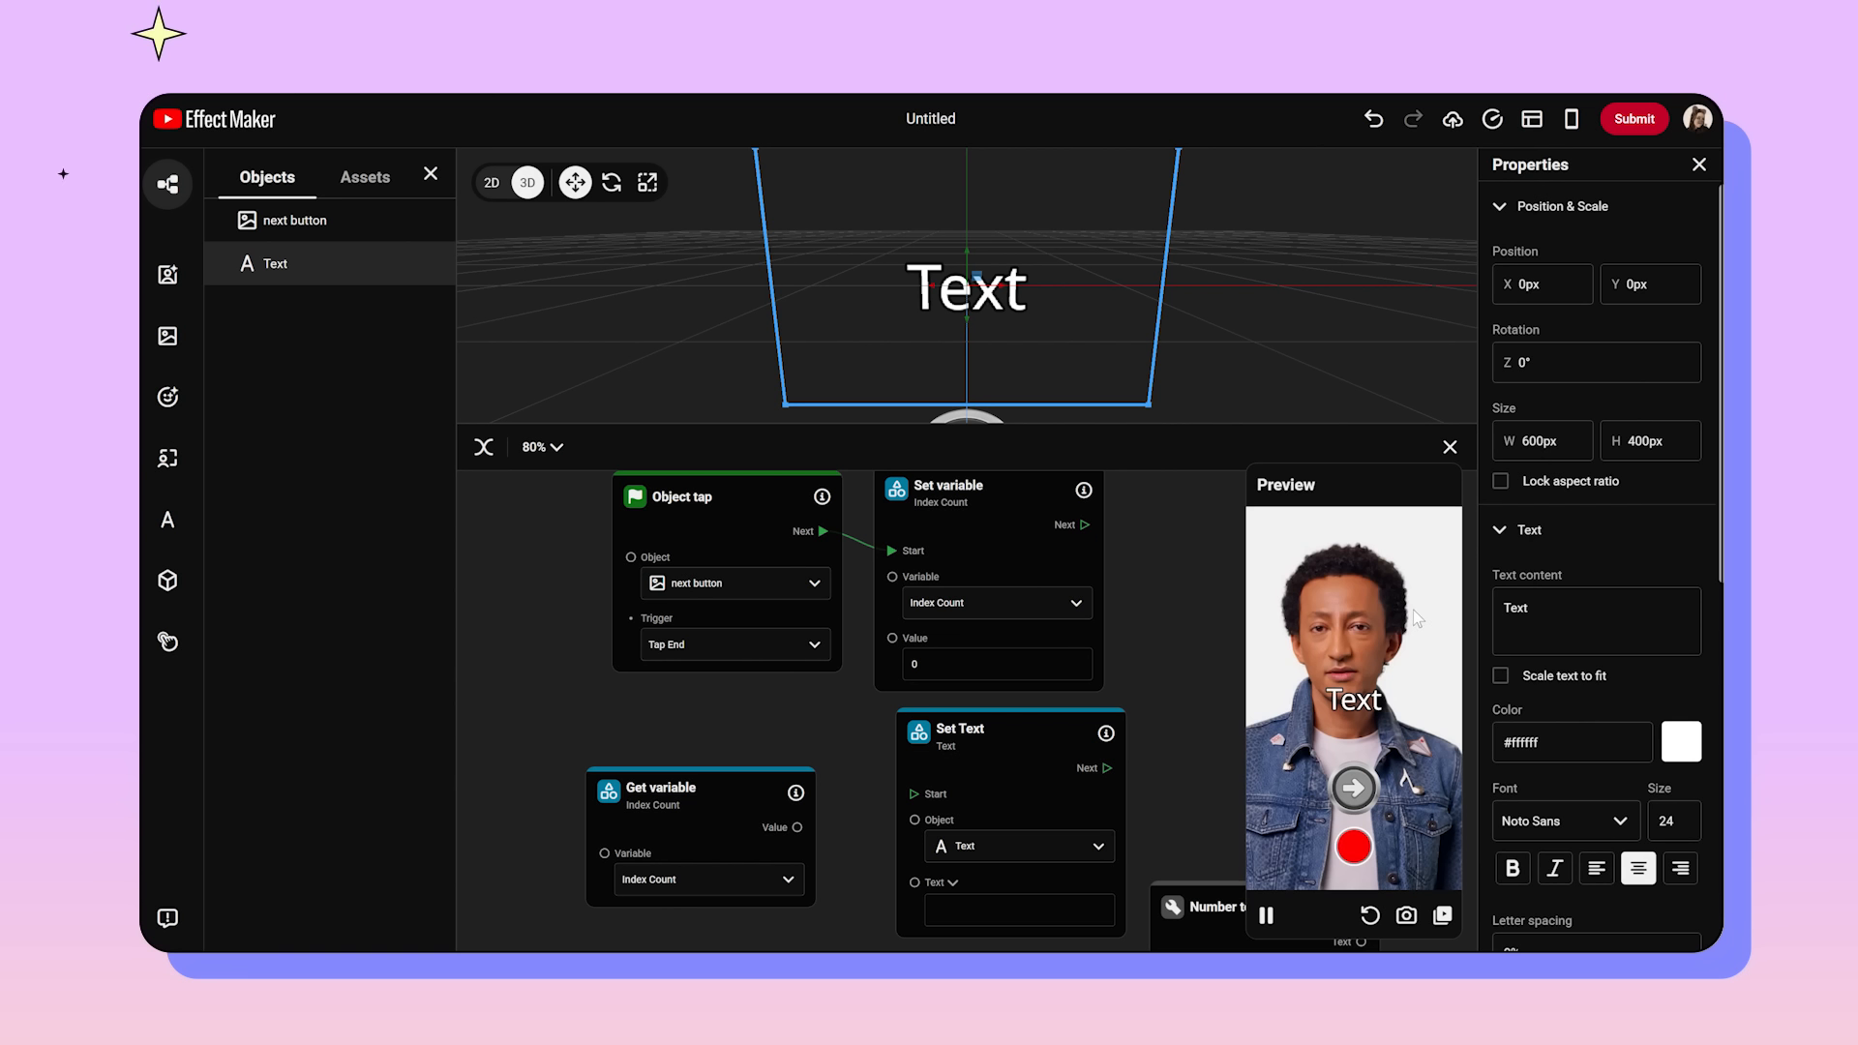
scroll(1087, 747, down, 1)
drag(1099, 873, 852, 753)
drag(891, 713, 1080, 732)
drag(933, 771, 933, 762)
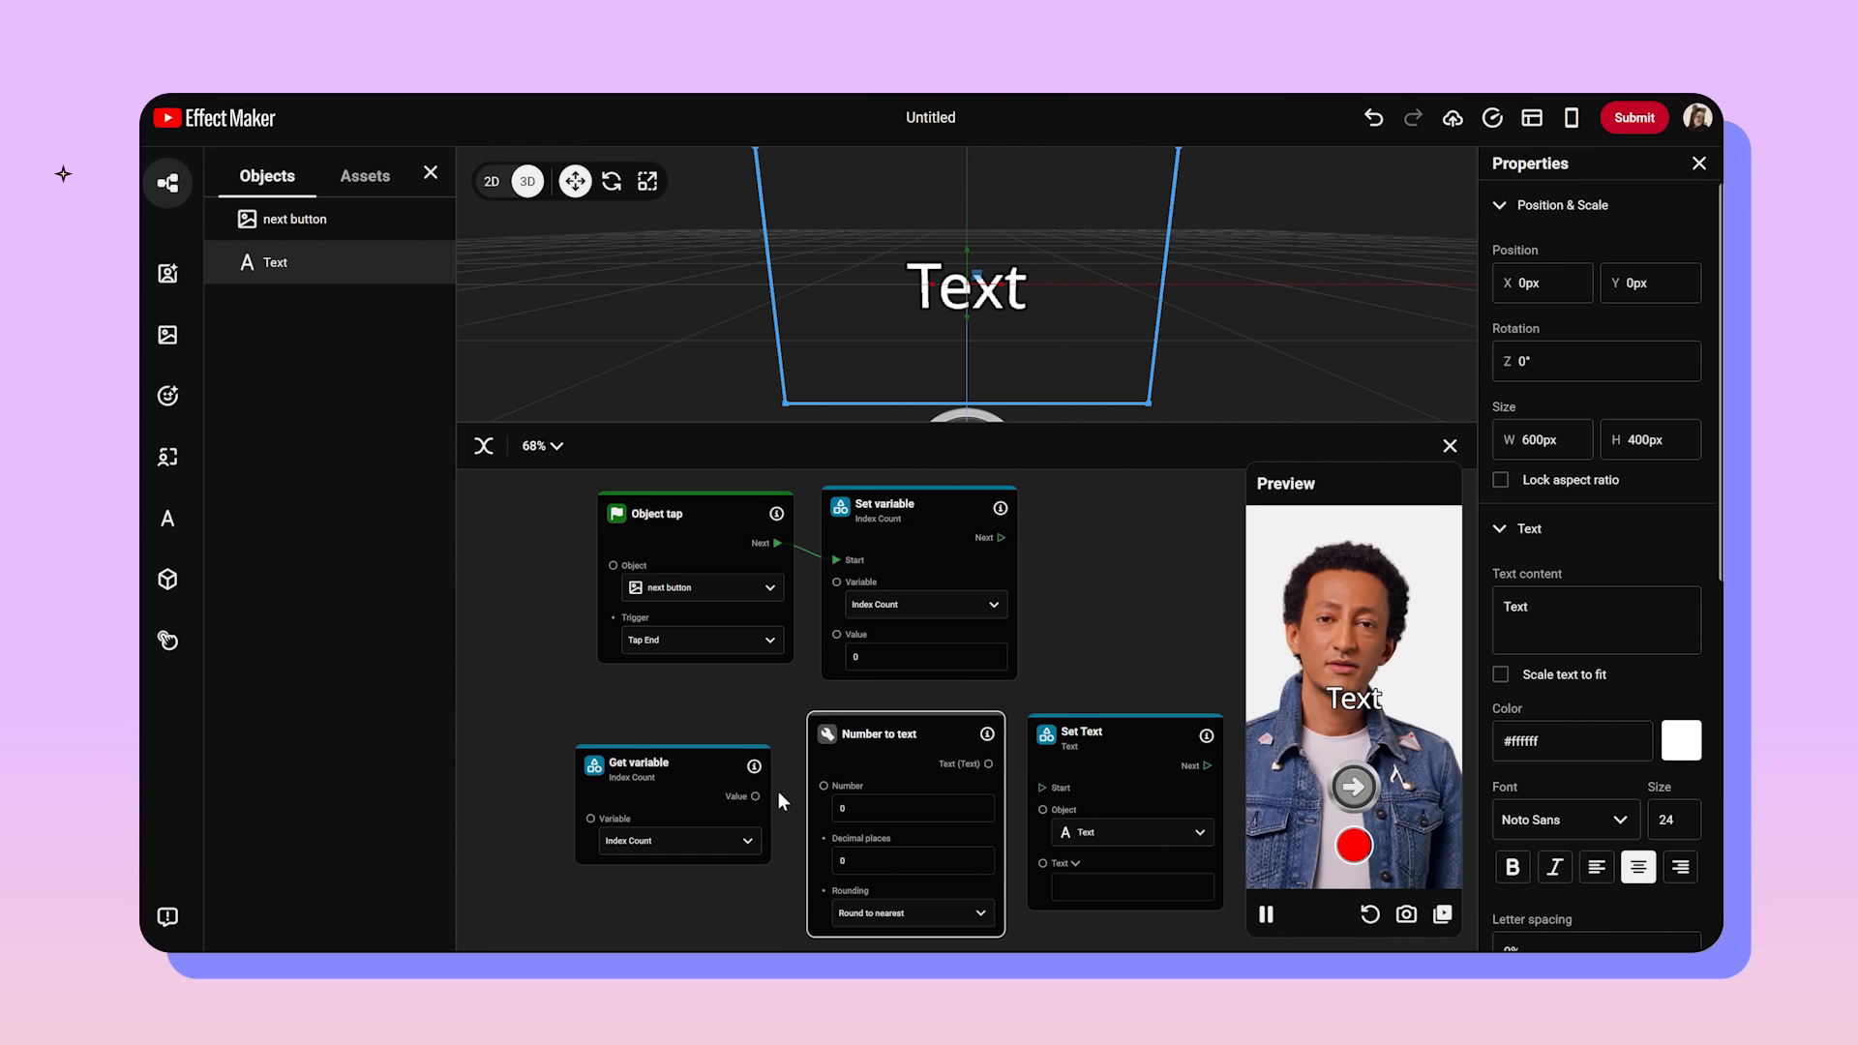
Step: Connect Get variable's Value to Number to text's Number input, and its Text output to Set Text's Text input
drag(739, 803, 732, 808)
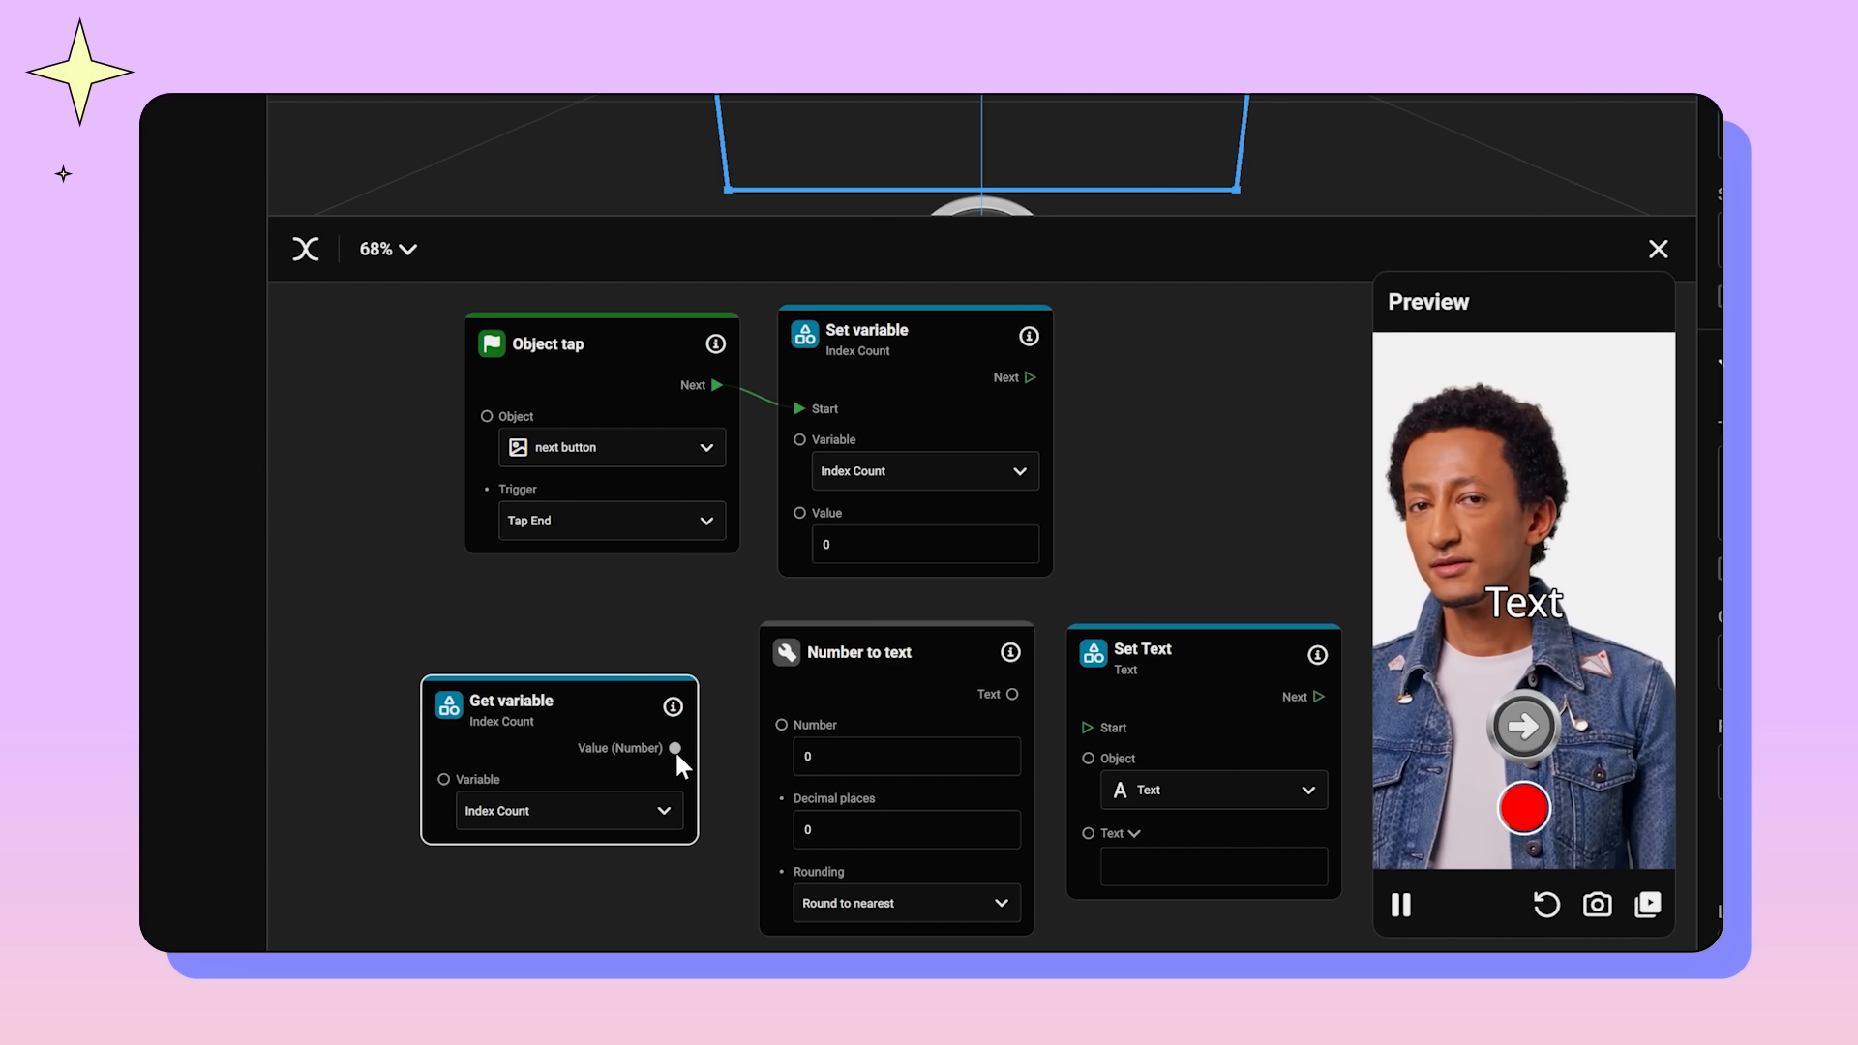
drag(675, 749, 781, 724)
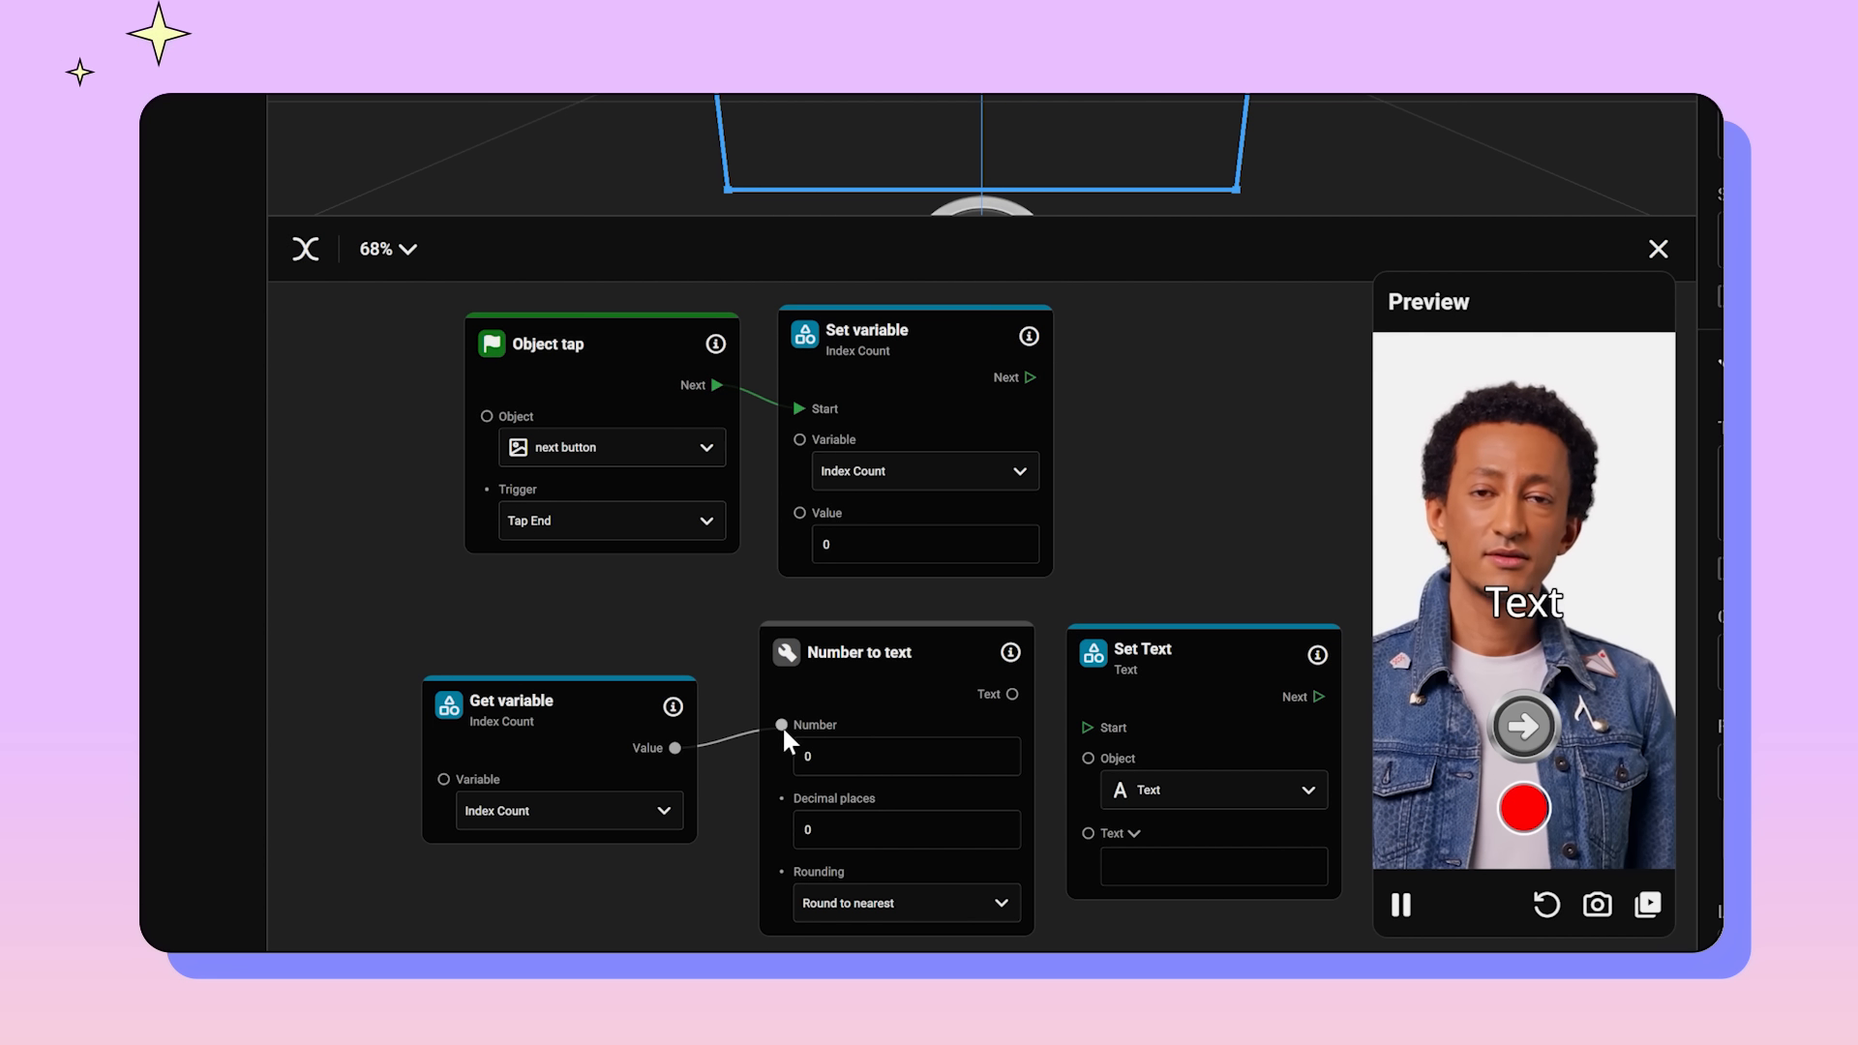
click(888, 723)
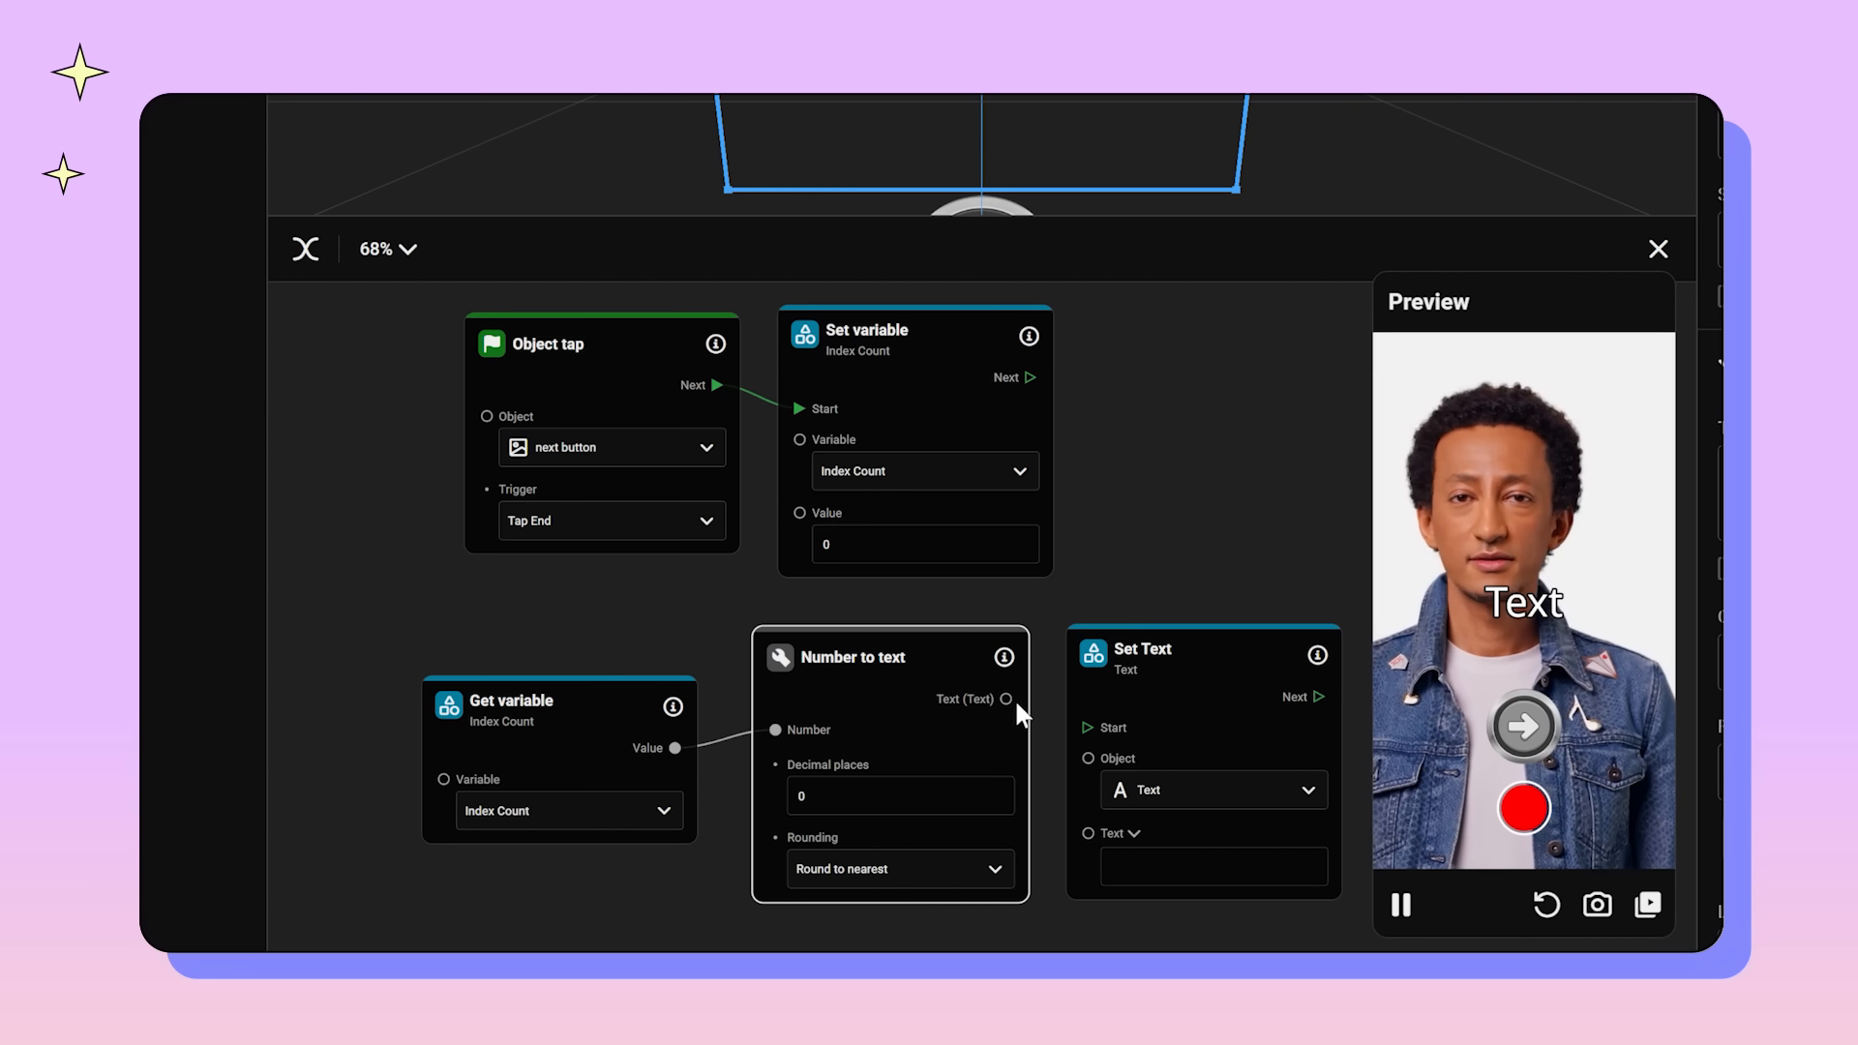
drag(1006, 698, 1134, 711)
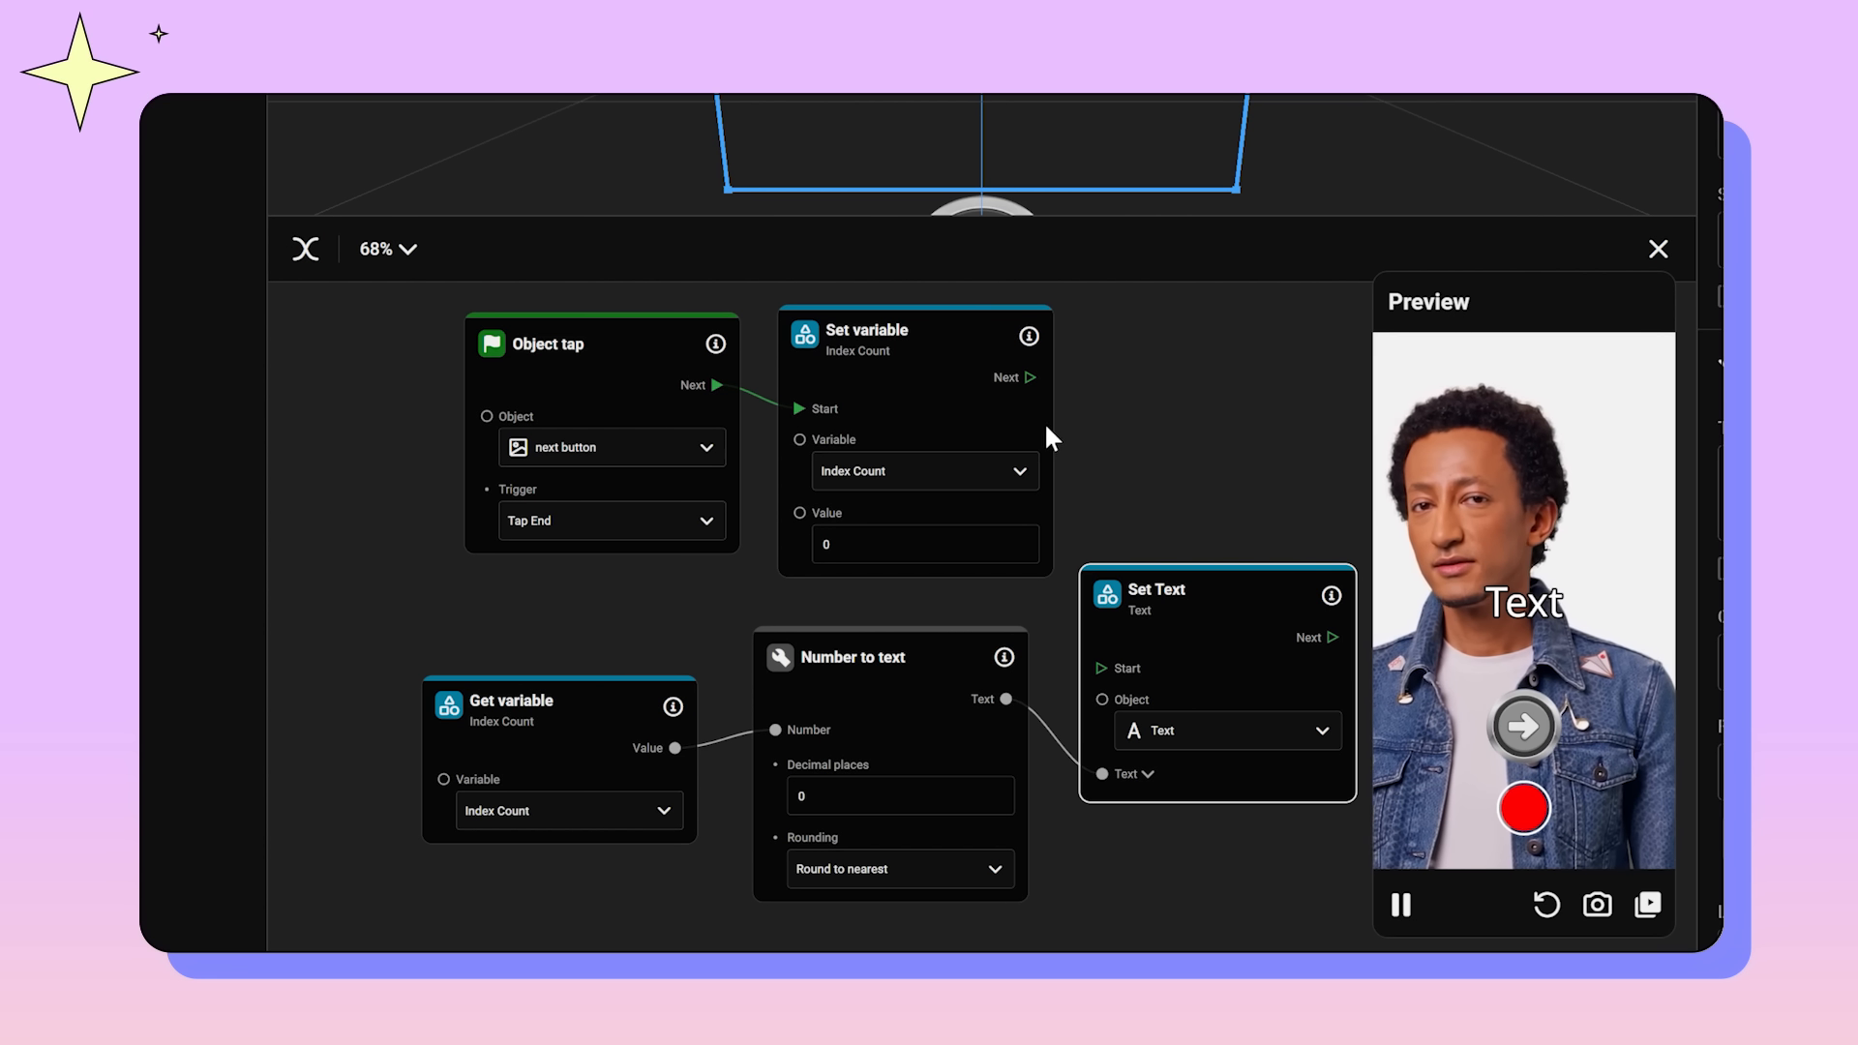
Step: Connect Set variable's Next output to Set Text's Start and test the next button in the preview
click(977, 407)
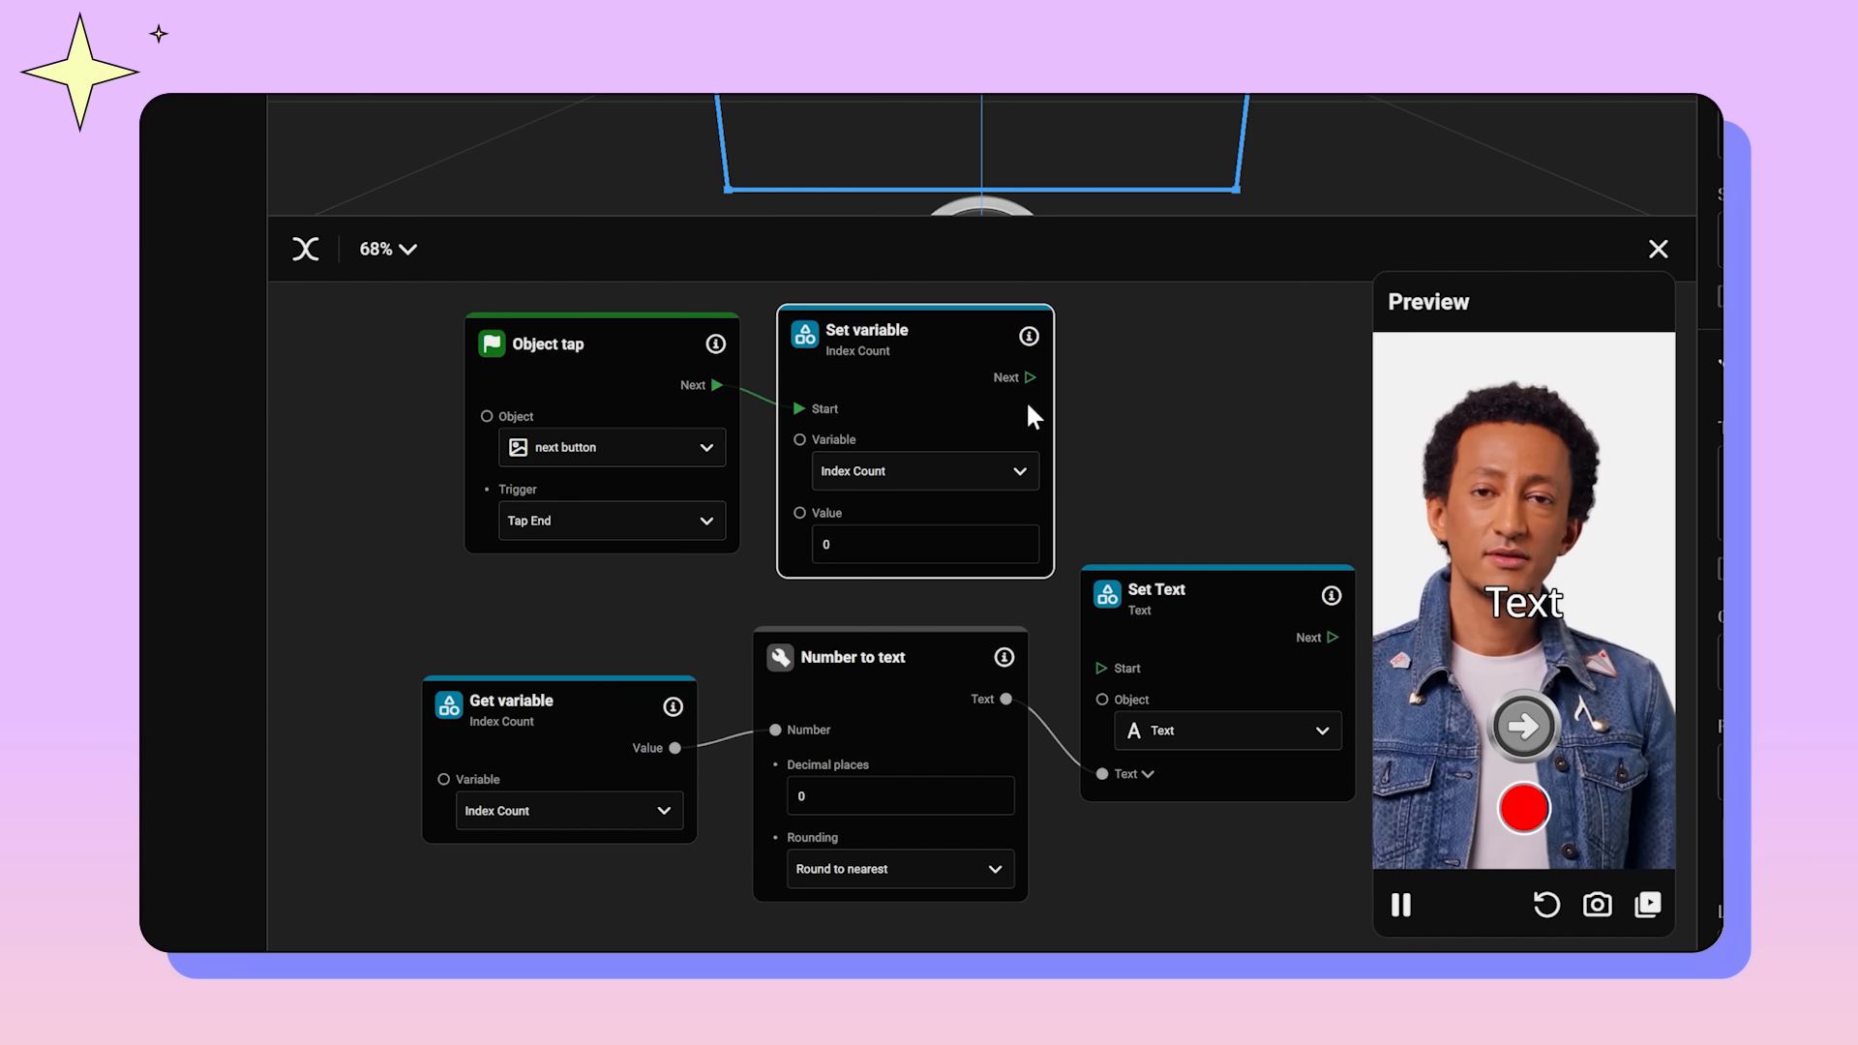
drag(1028, 376, 1169, 581)
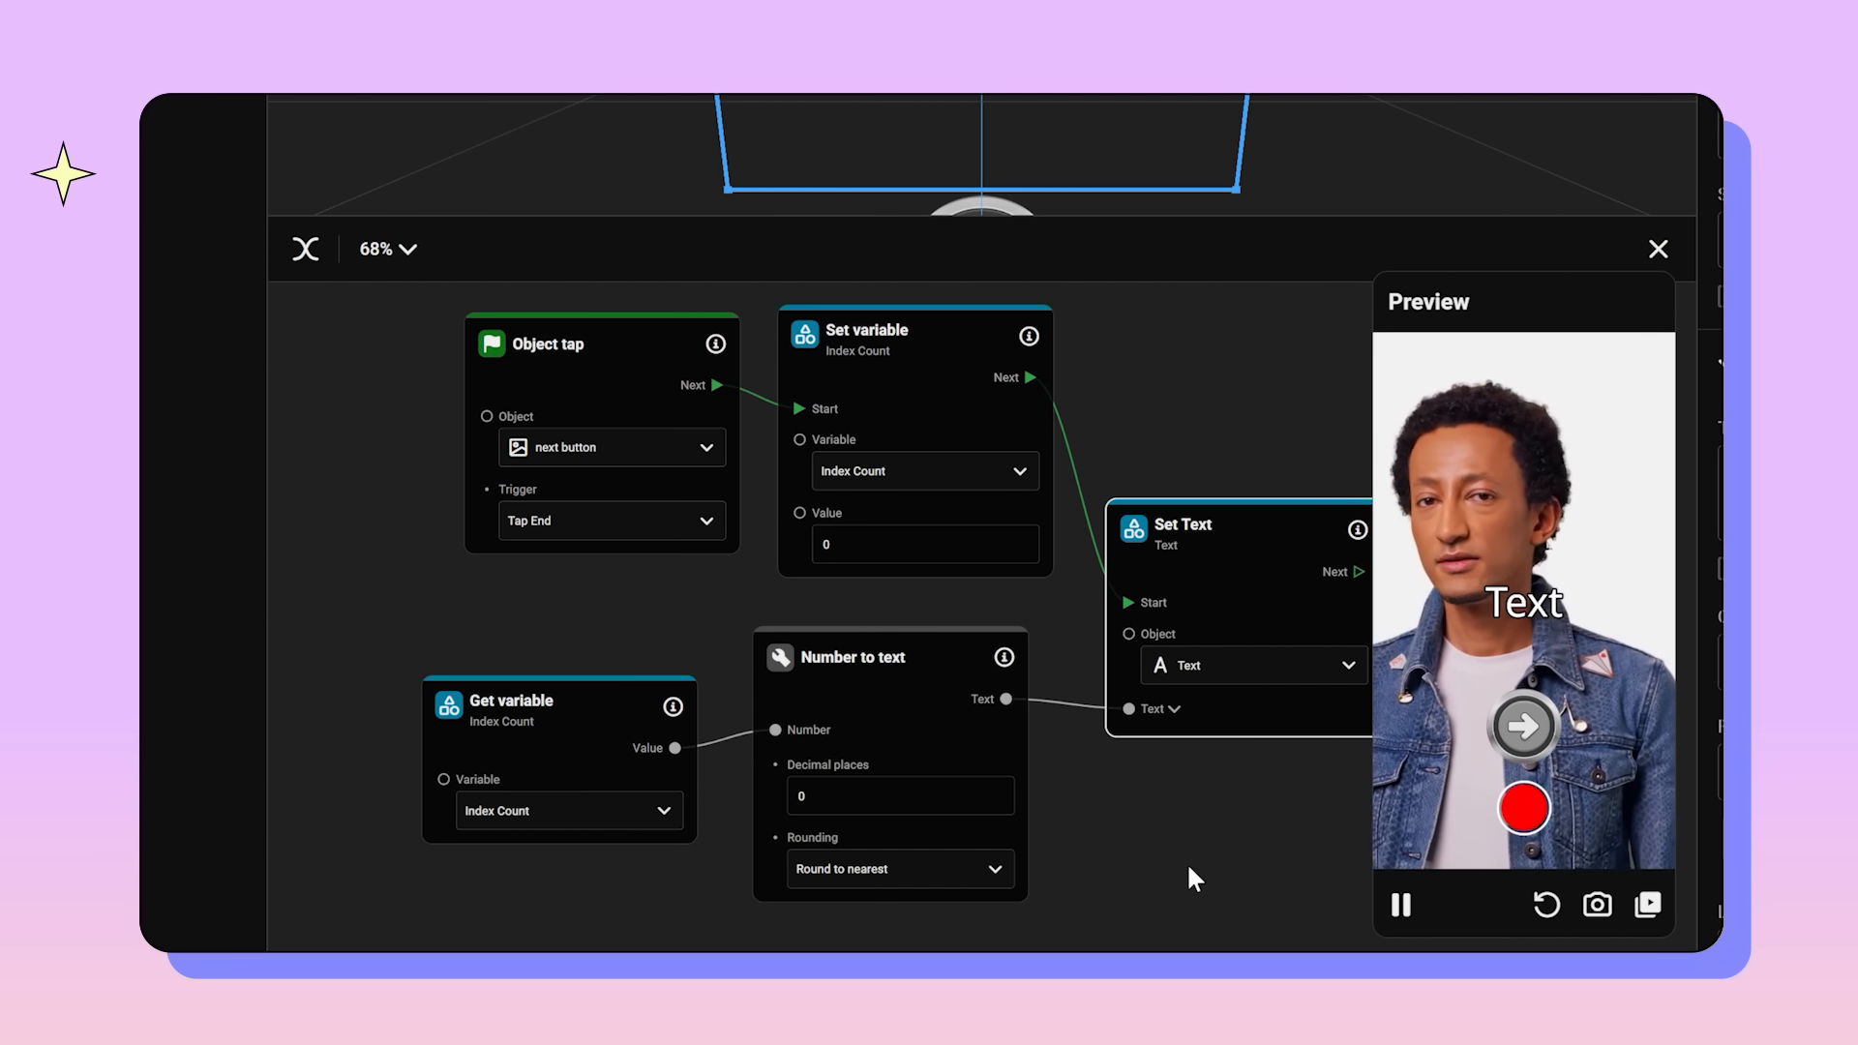
click(1514, 728)
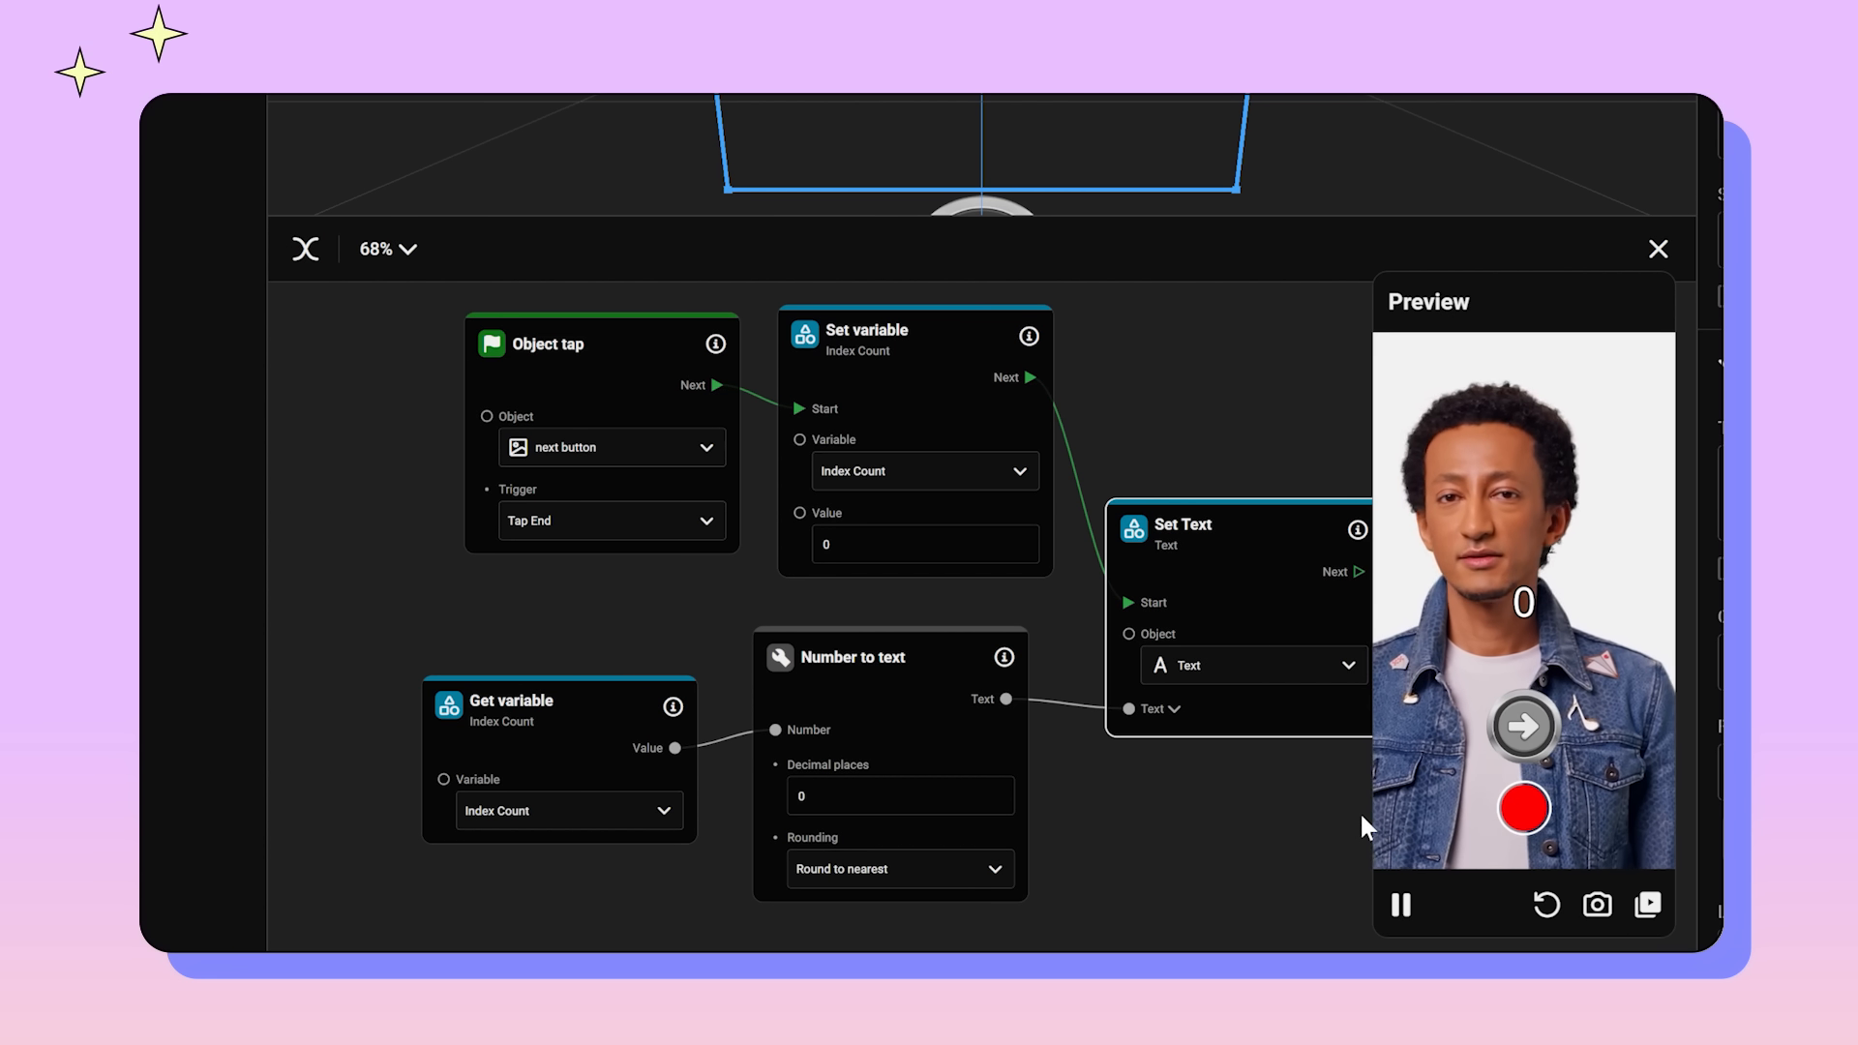
drag(1285, 828, 1225, 837)
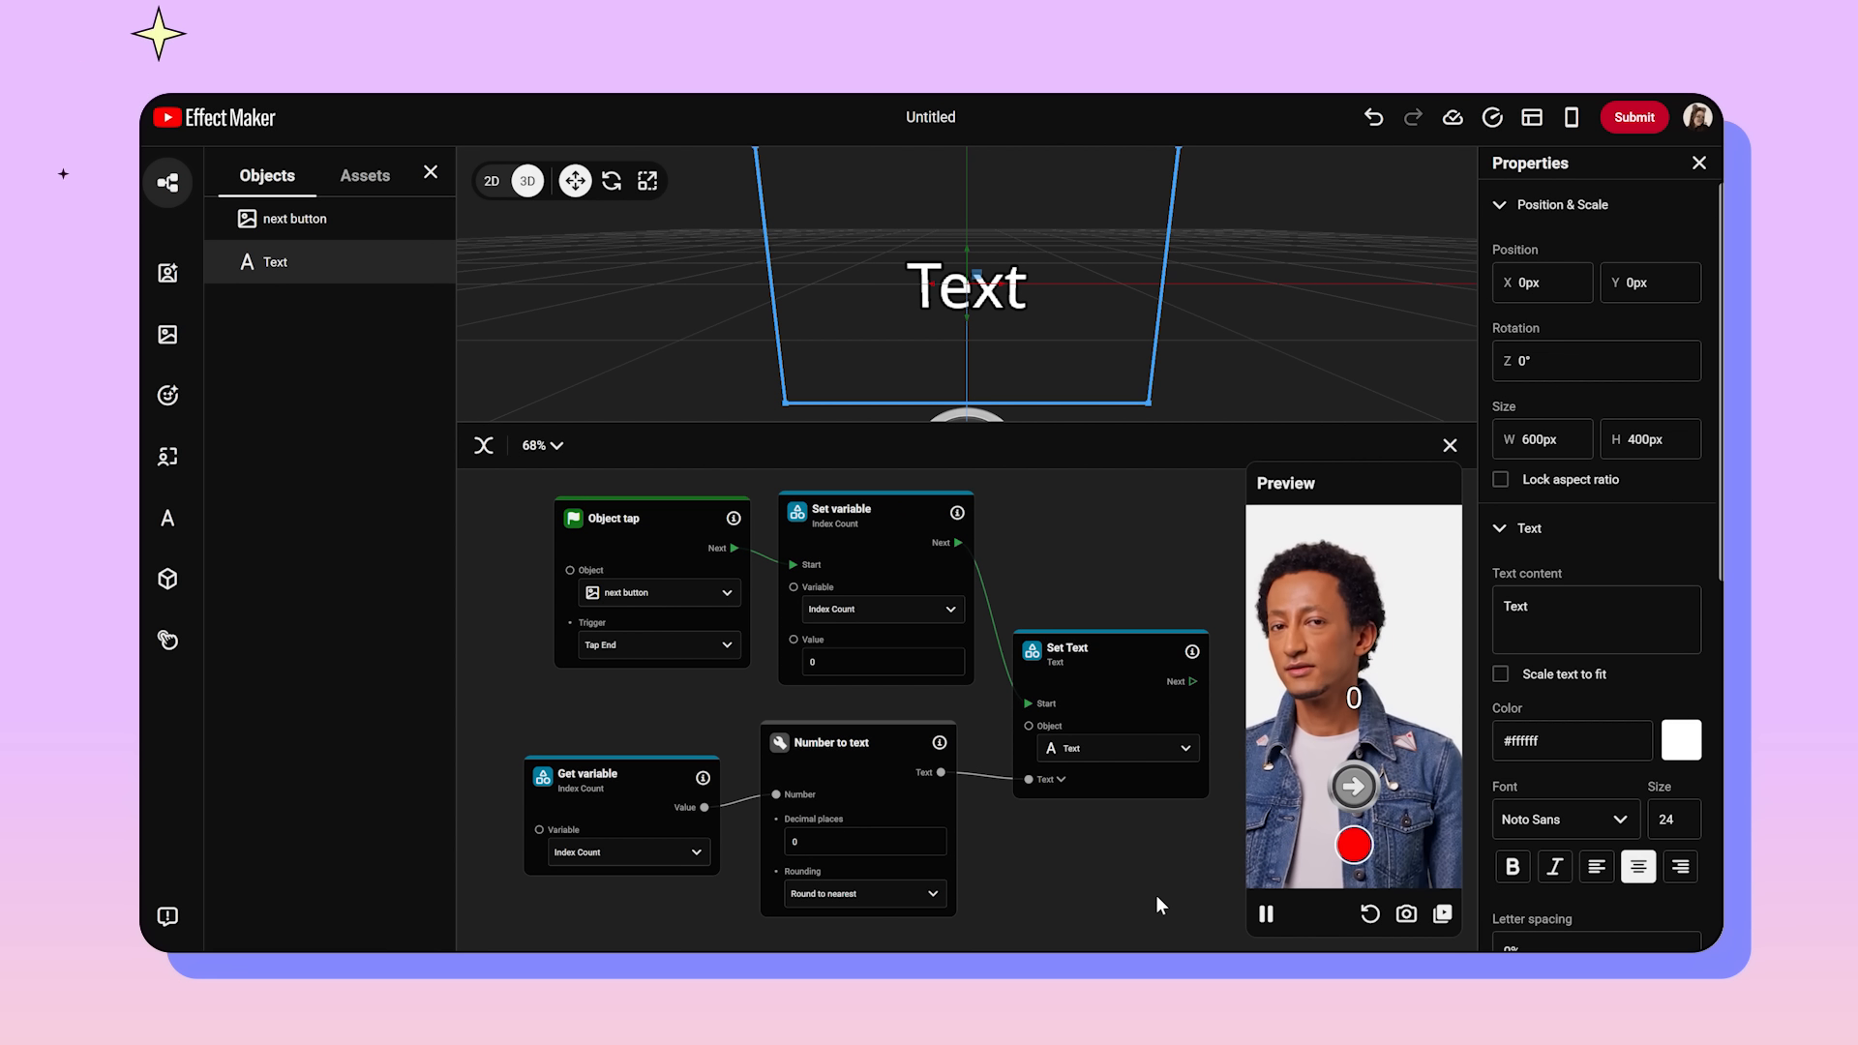
Step: Add a Math Add node and place it in the free space below the Set Text node
right_click(1155, 894)
mouse_move(1232, 825)
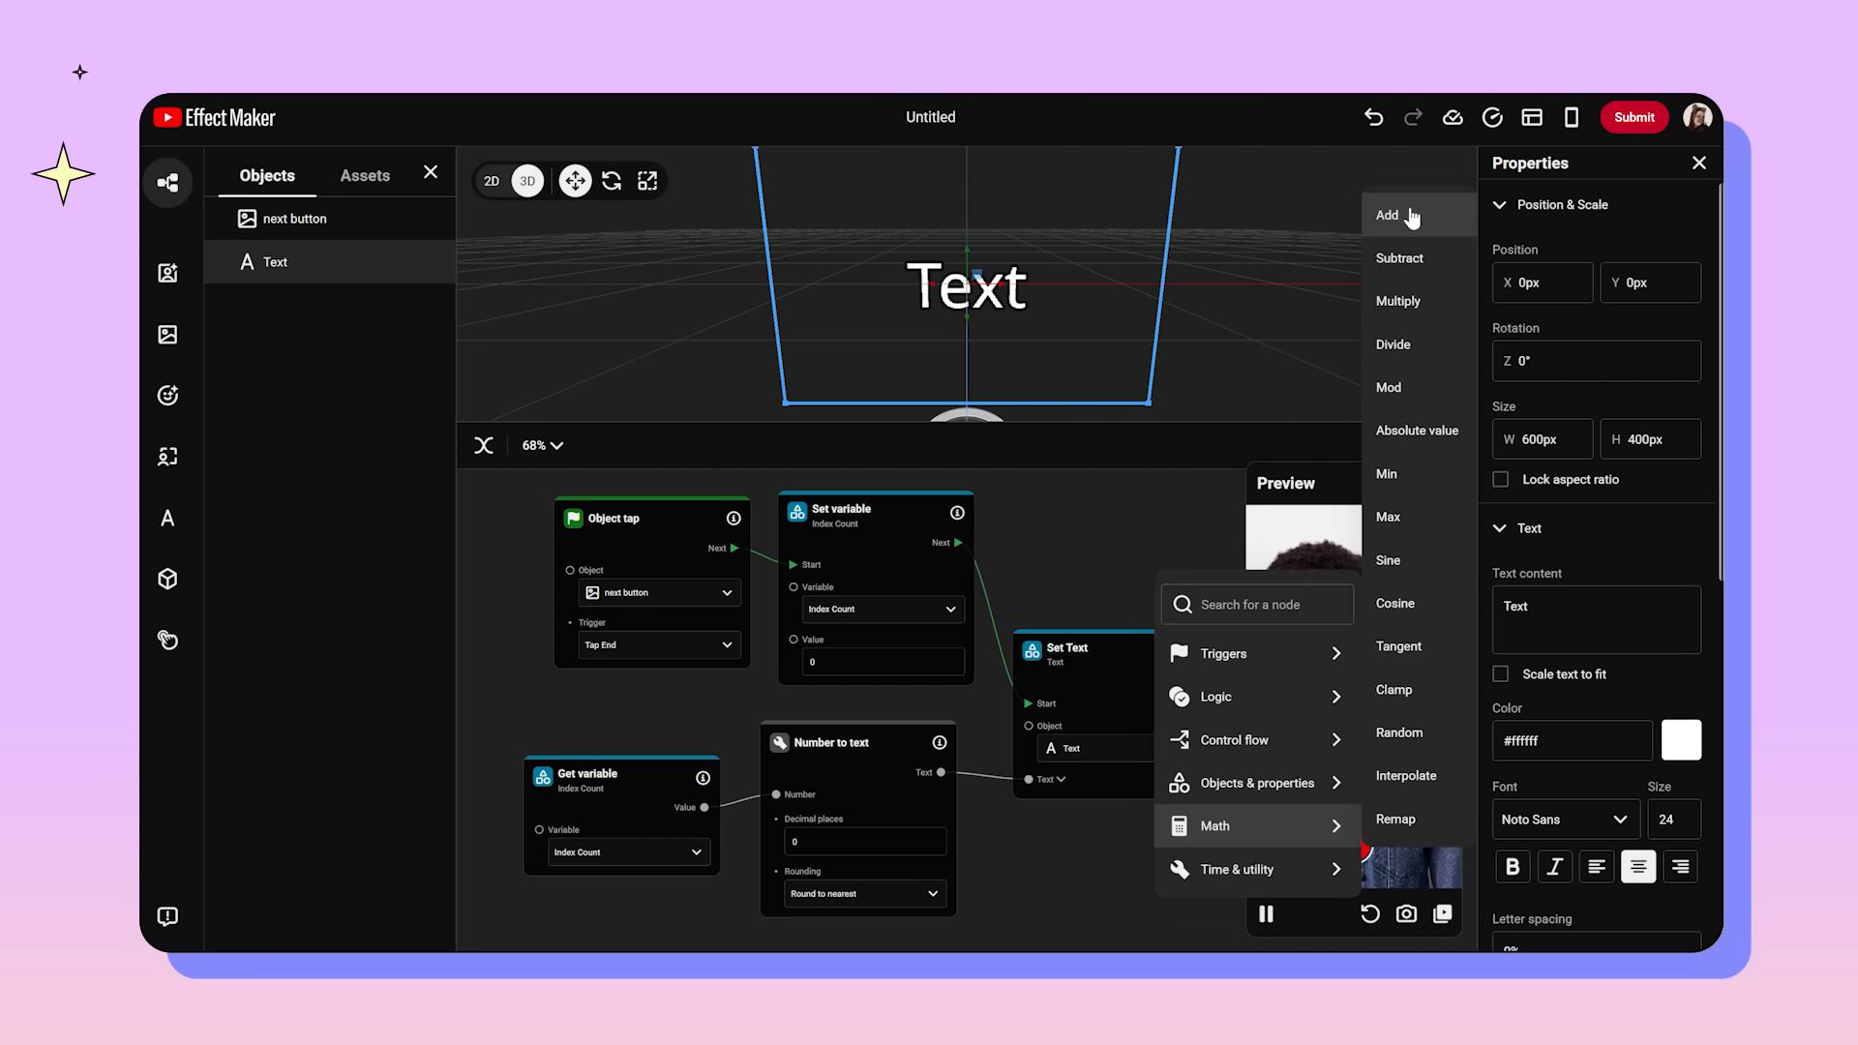
click(1411, 218)
drag(1169, 920, 1019, 805)
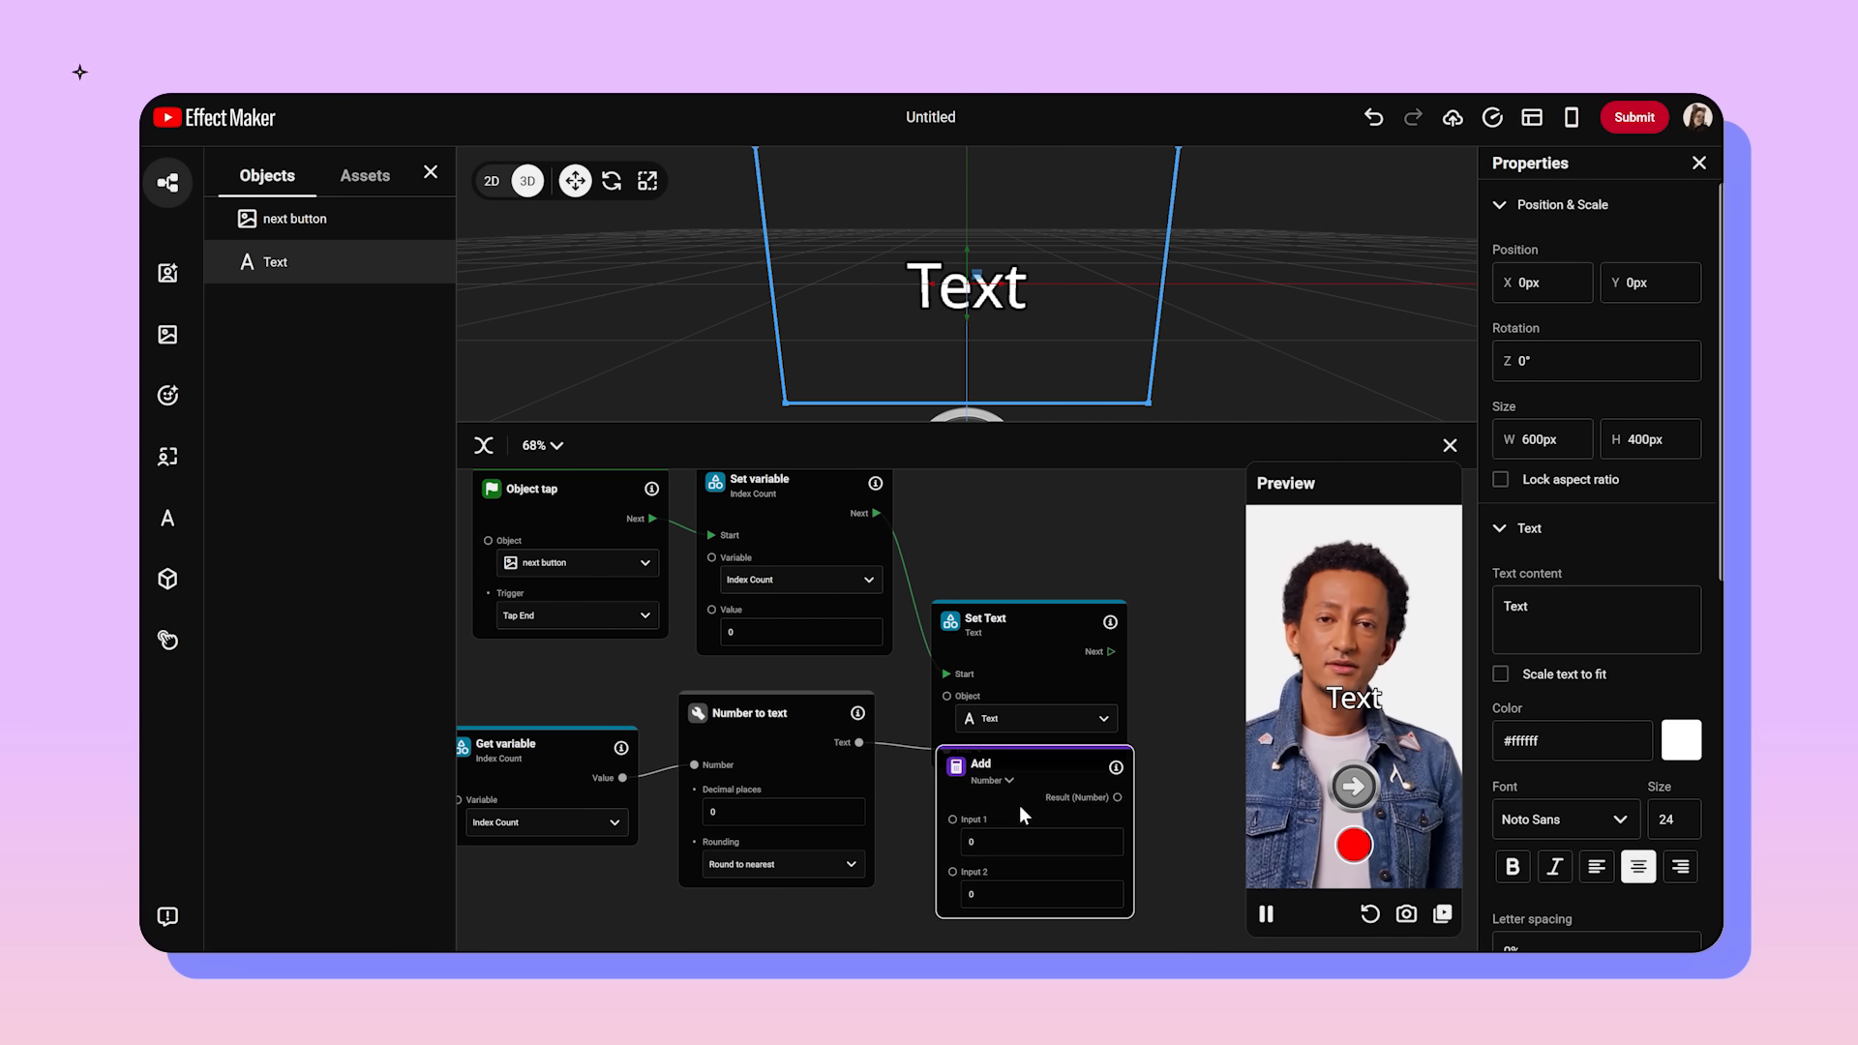
scroll(899, 850, down, 1)
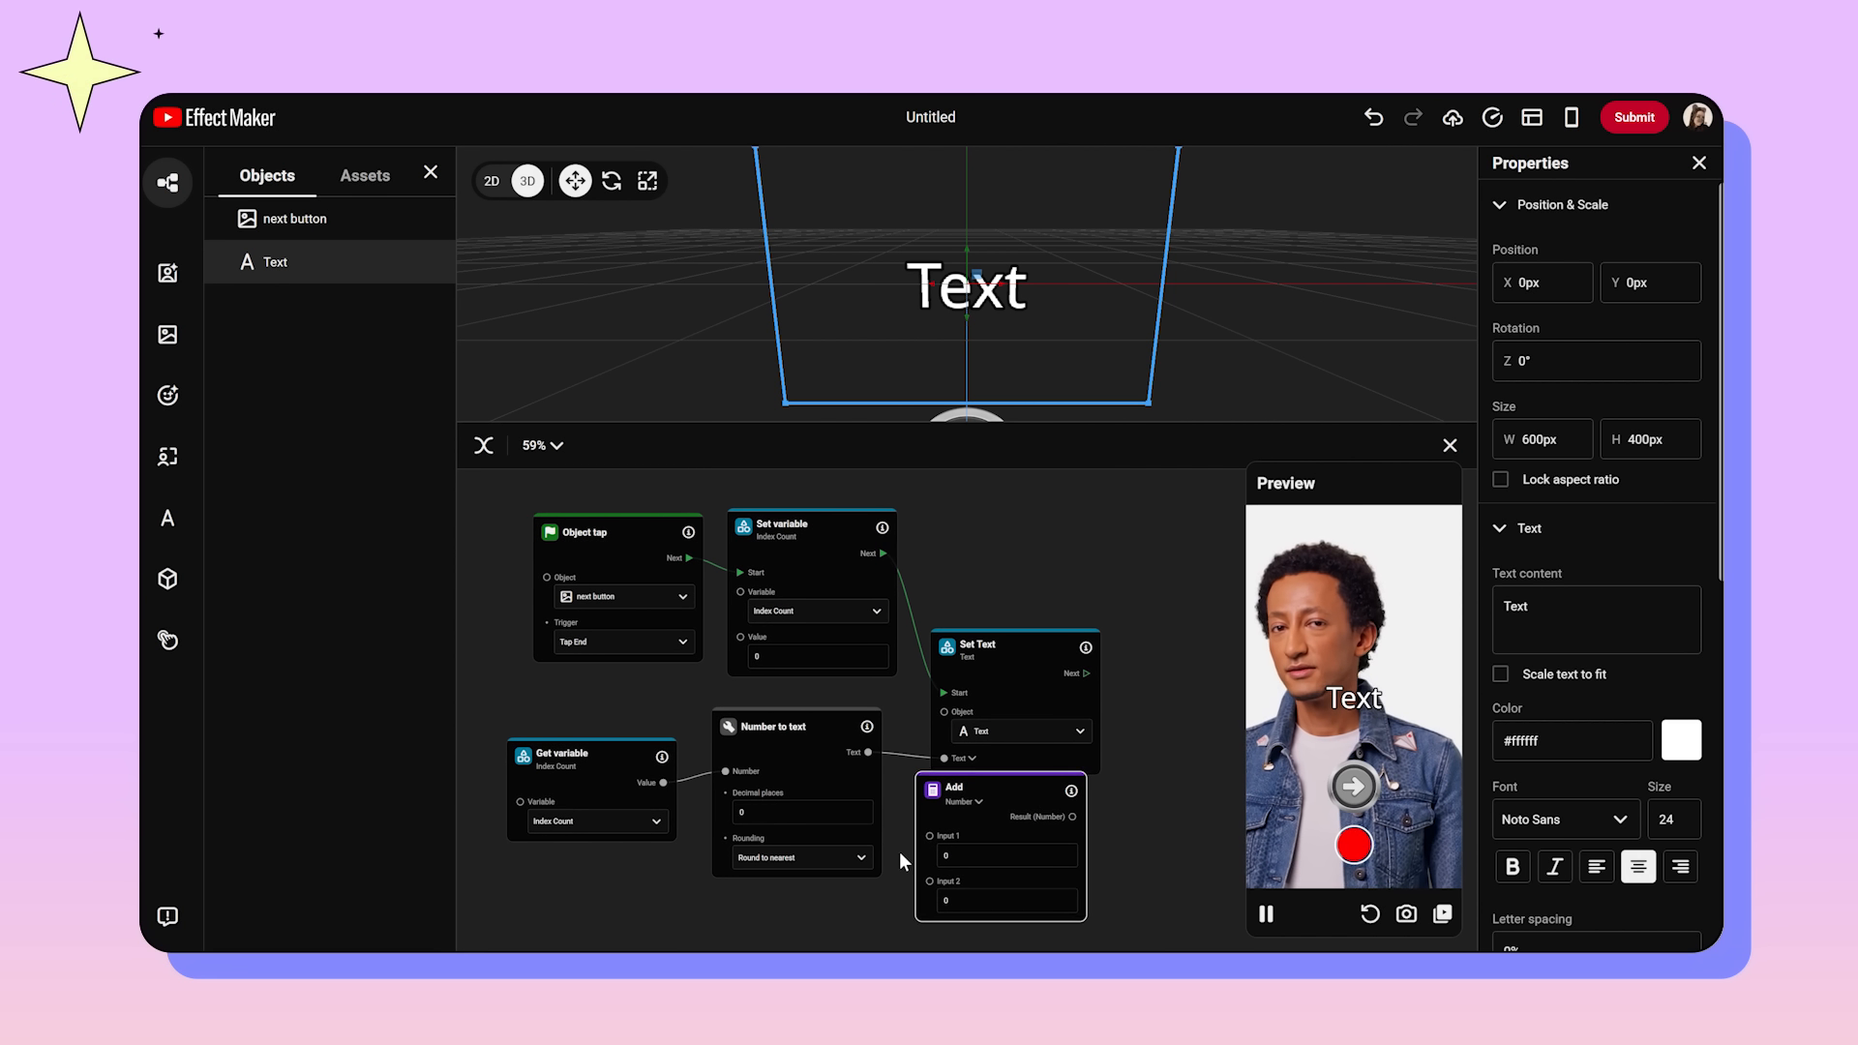
drag(898, 852, 919, 805)
drag(916, 422, 919, 301)
drag(967, 471, 972, 509)
drag(996, 724, 1012, 787)
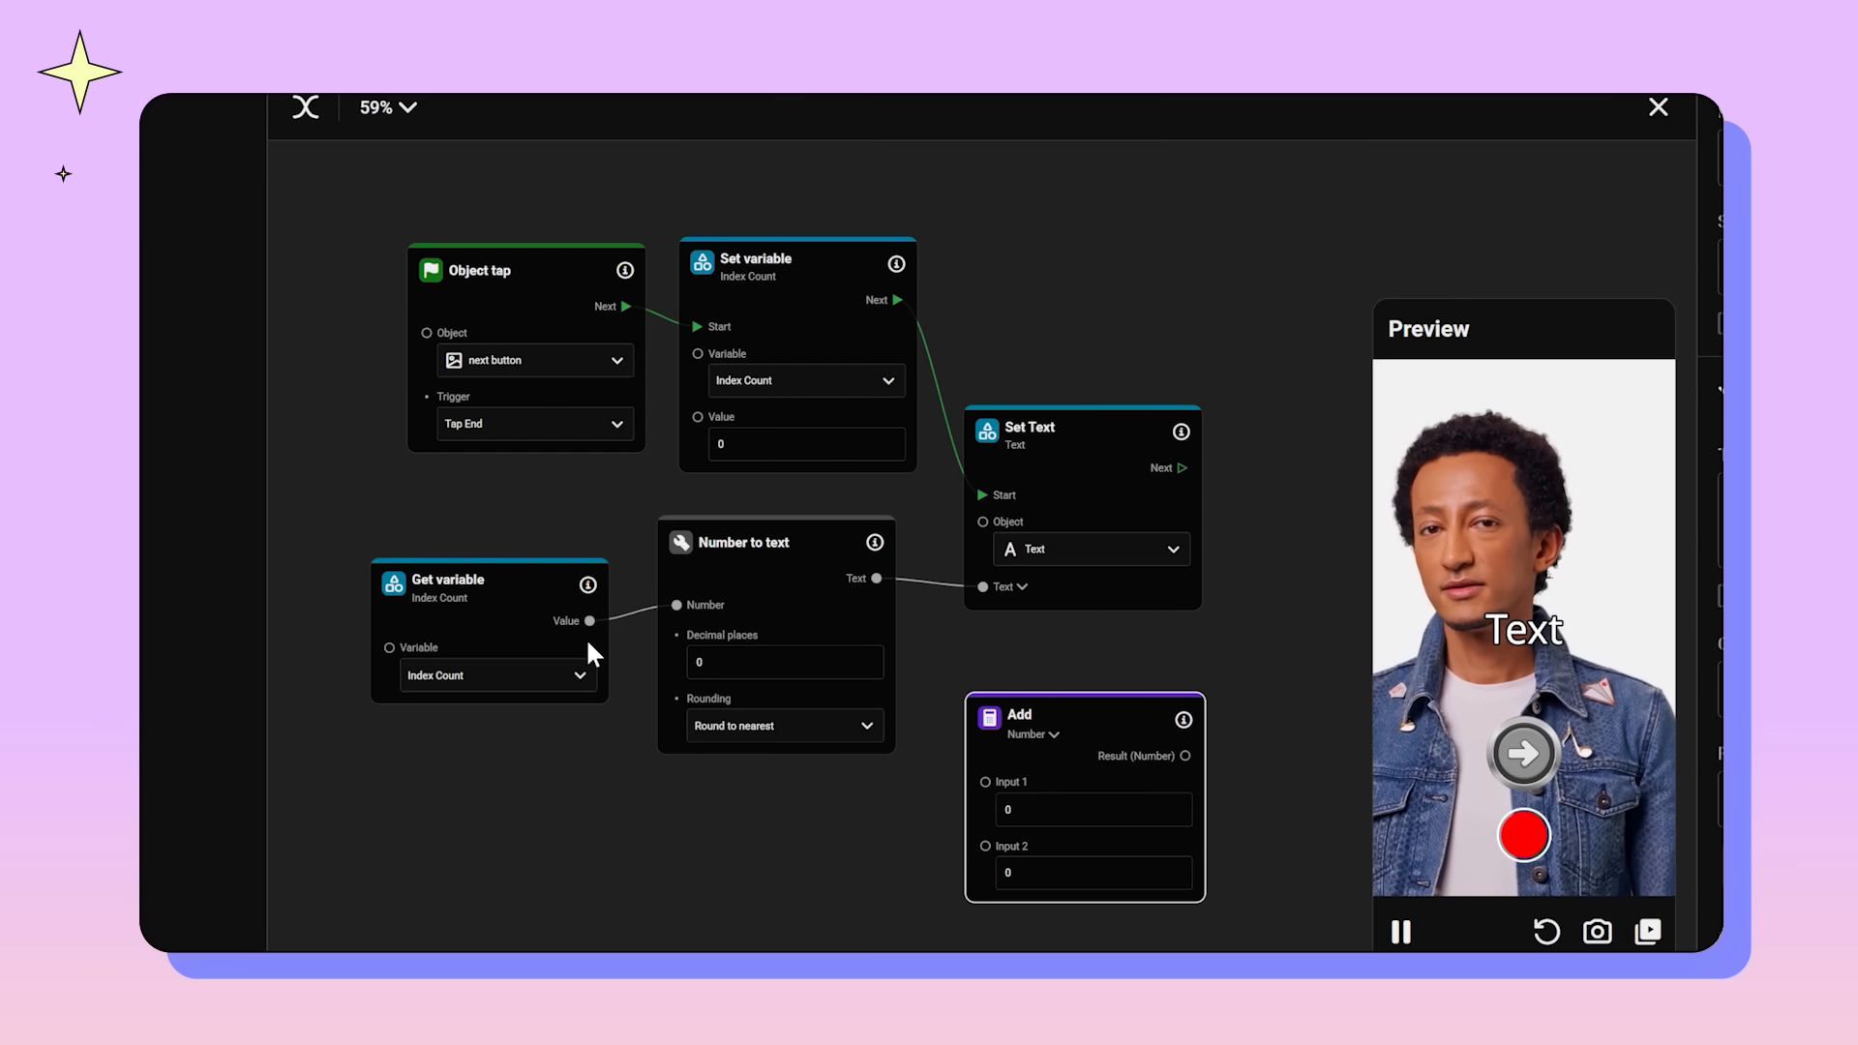
Step: Connect Get variable's Value to the Add node's Input 1 and set its Input 2 to 1
drag(589, 621, 985, 782)
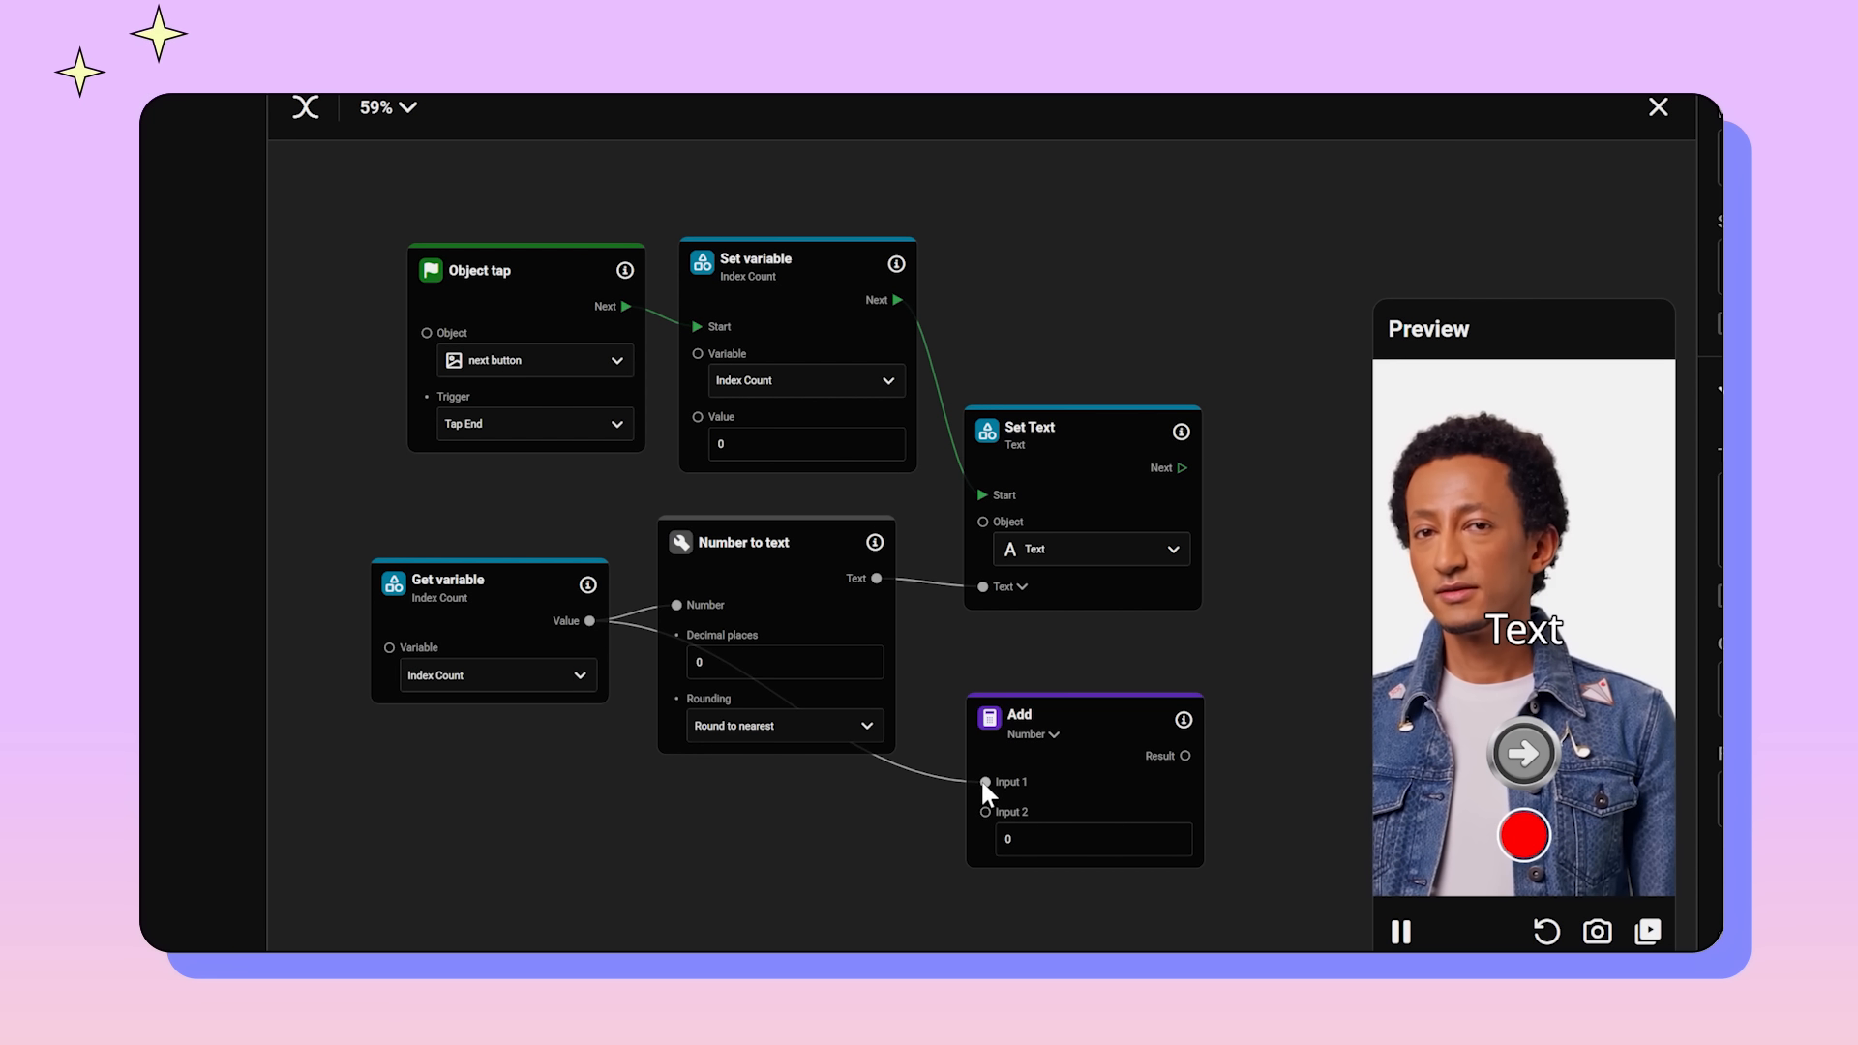
scroll(1064, 838, up, 2)
click(1065, 838)
text(1)
click(968, 856)
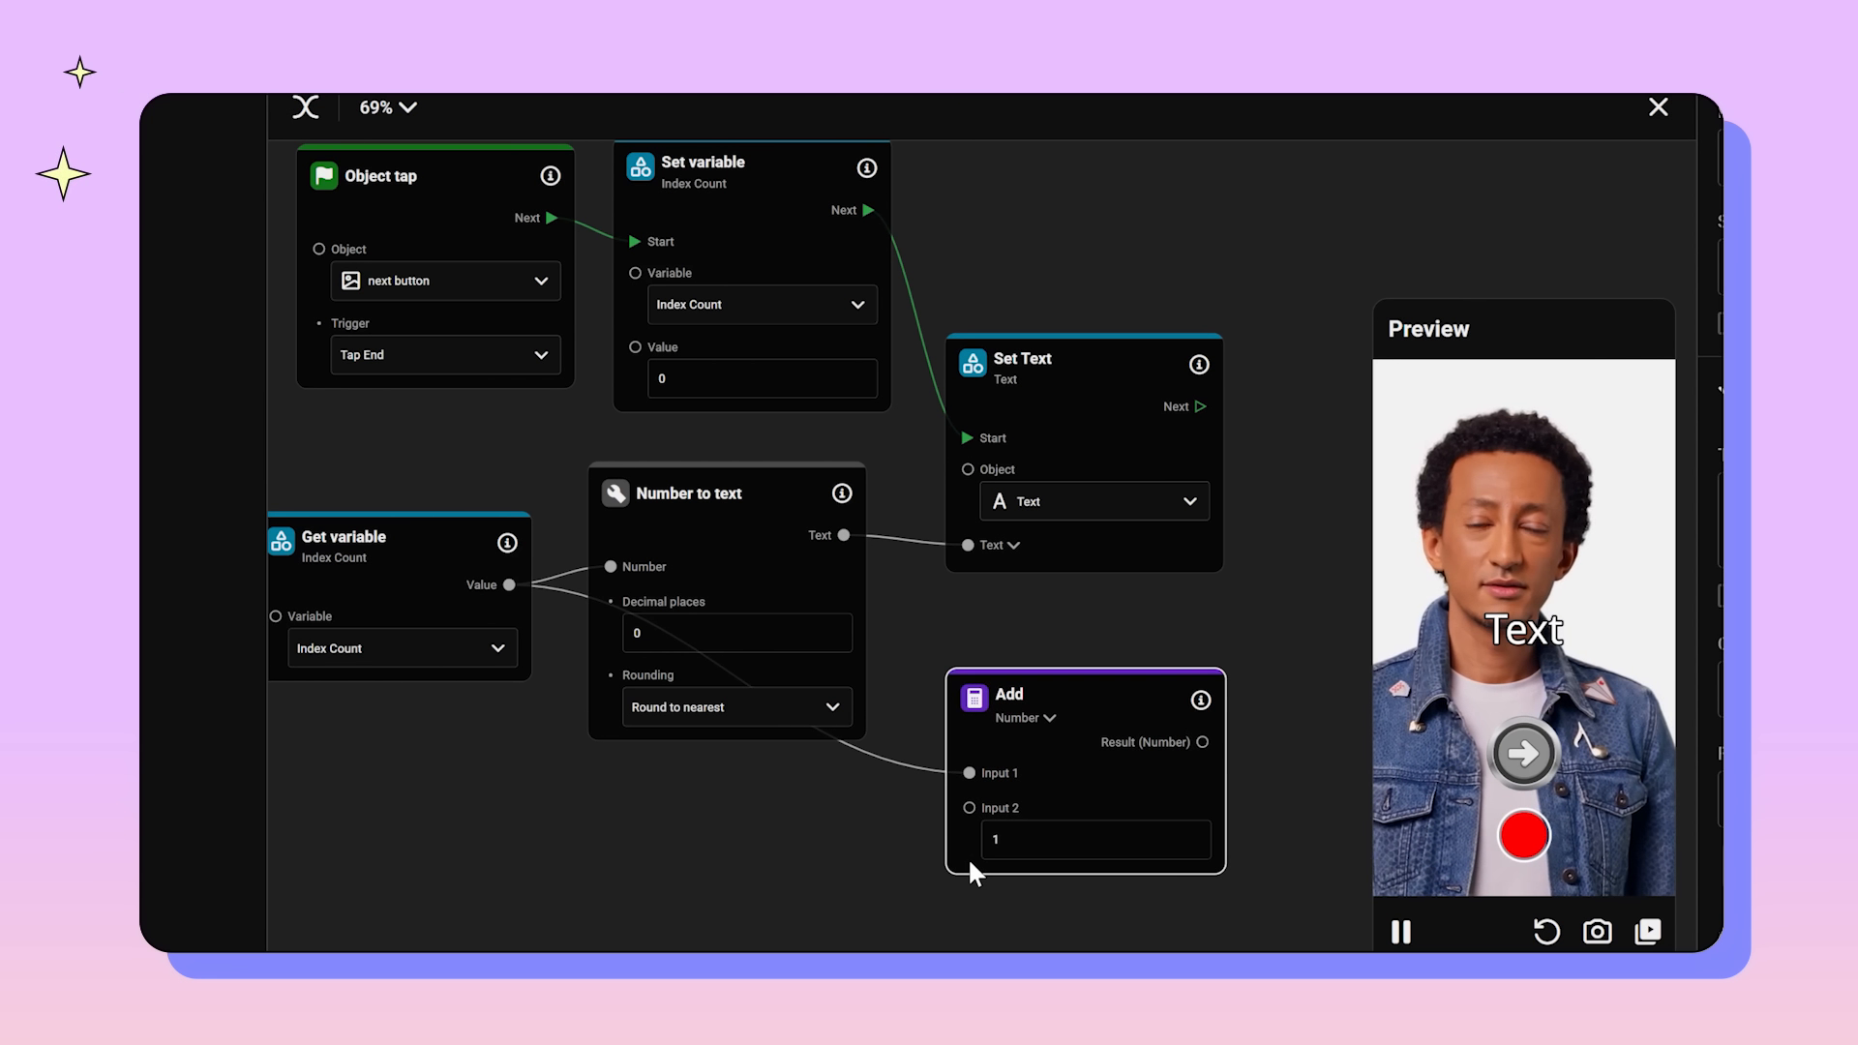
Step: Connect the Add node's Result output to the Set variable node's Value input
drag(856, 807, 902, 879)
scroll(900, 884, down, 2)
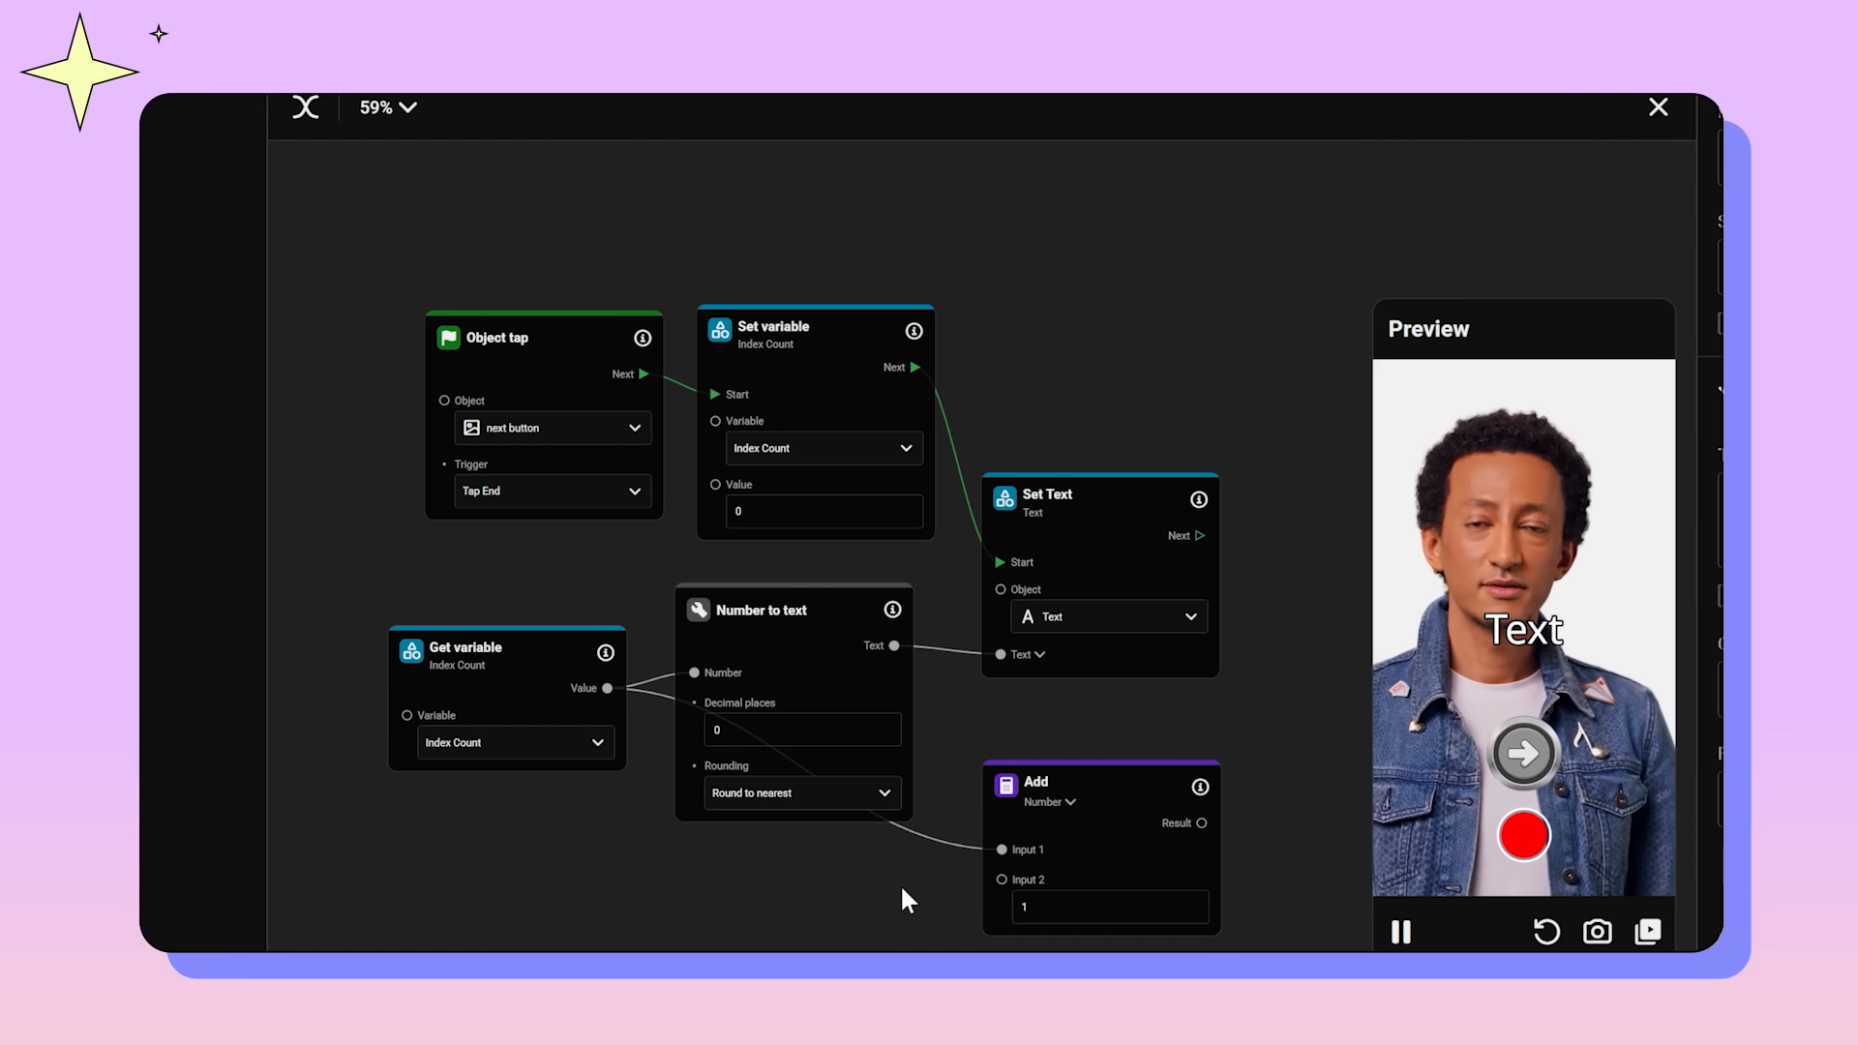
drag(1077, 827, 716, 484)
Step: Rearrange the nodes so Add sits between Get variable and Set variable, with Number to text between Set variable and Set Text
drag(1156, 734, 824, 617)
drag(823, 617, 975, 735)
drag(813, 393, 982, 424)
drag(570, 913, 793, 609)
drag(941, 432, 993, 415)
drag(1203, 688, 1262, 432)
drag(937, 759, 1062, 643)
drag(534, 702, 565, 777)
drag(553, 391, 544, 412)
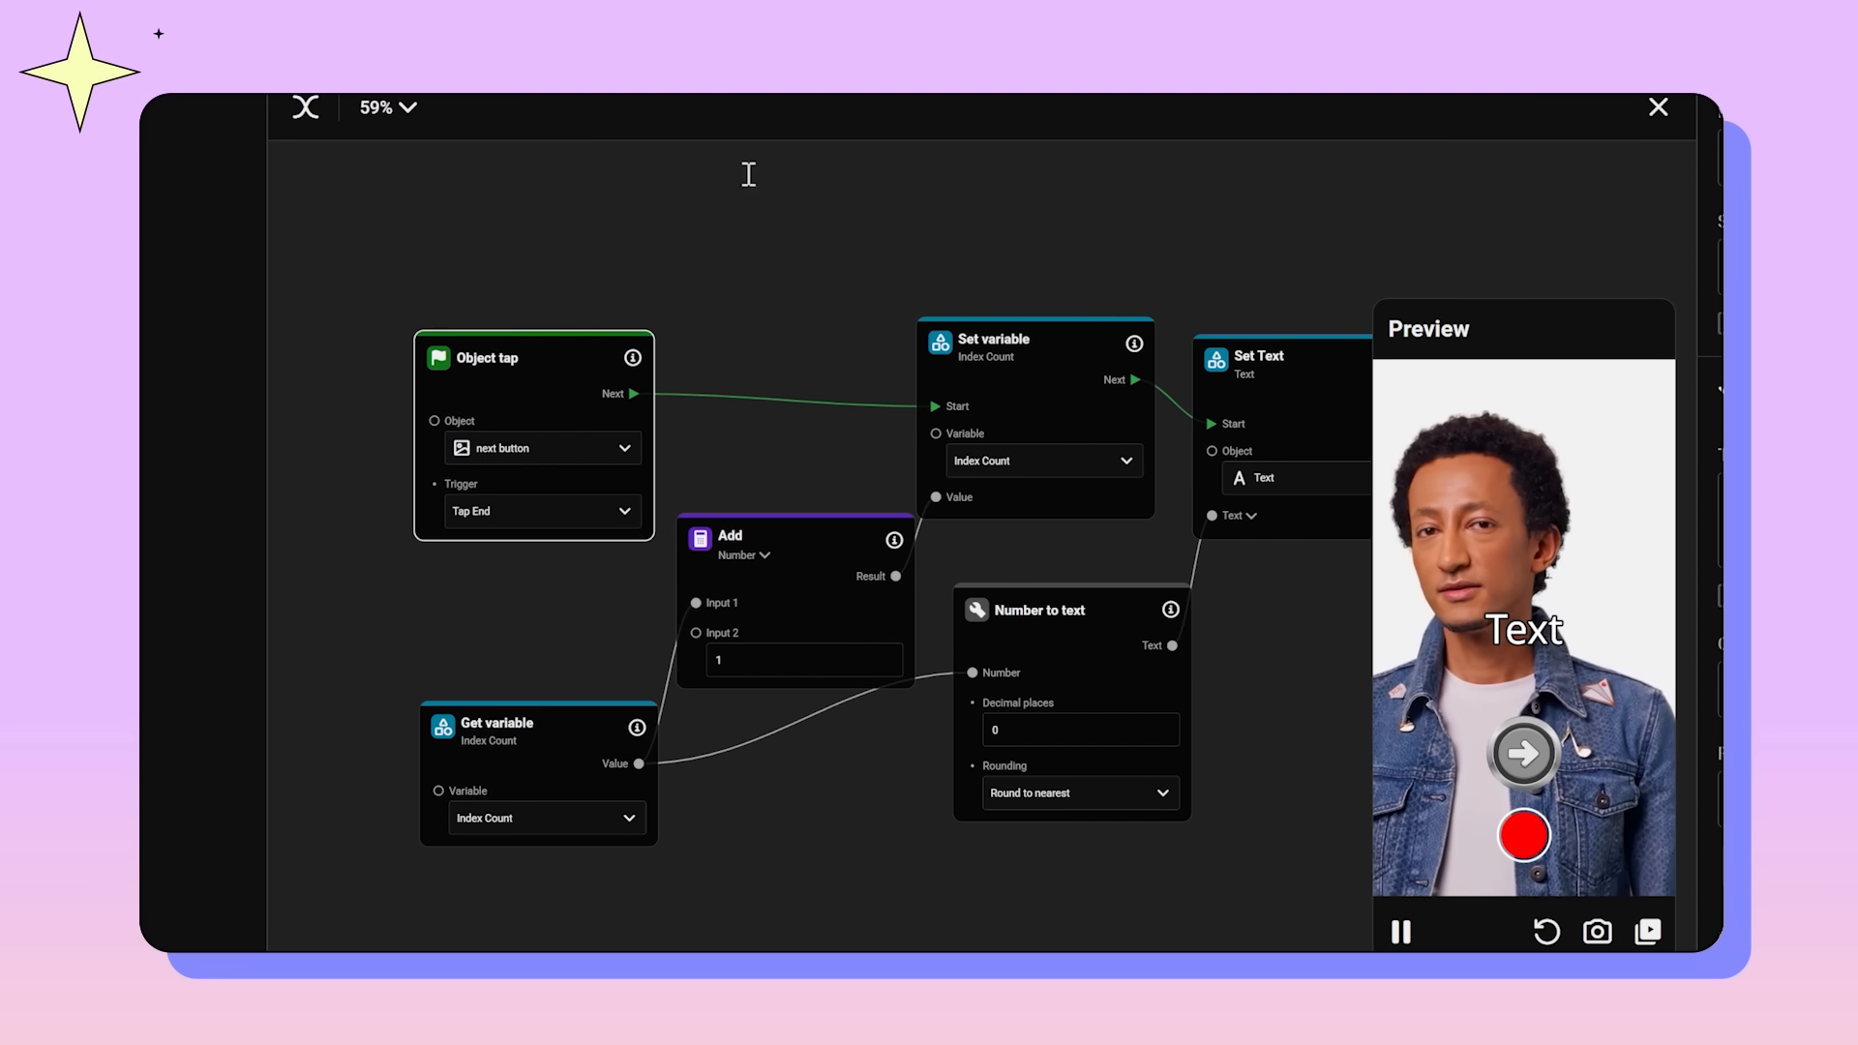
click(875, 677)
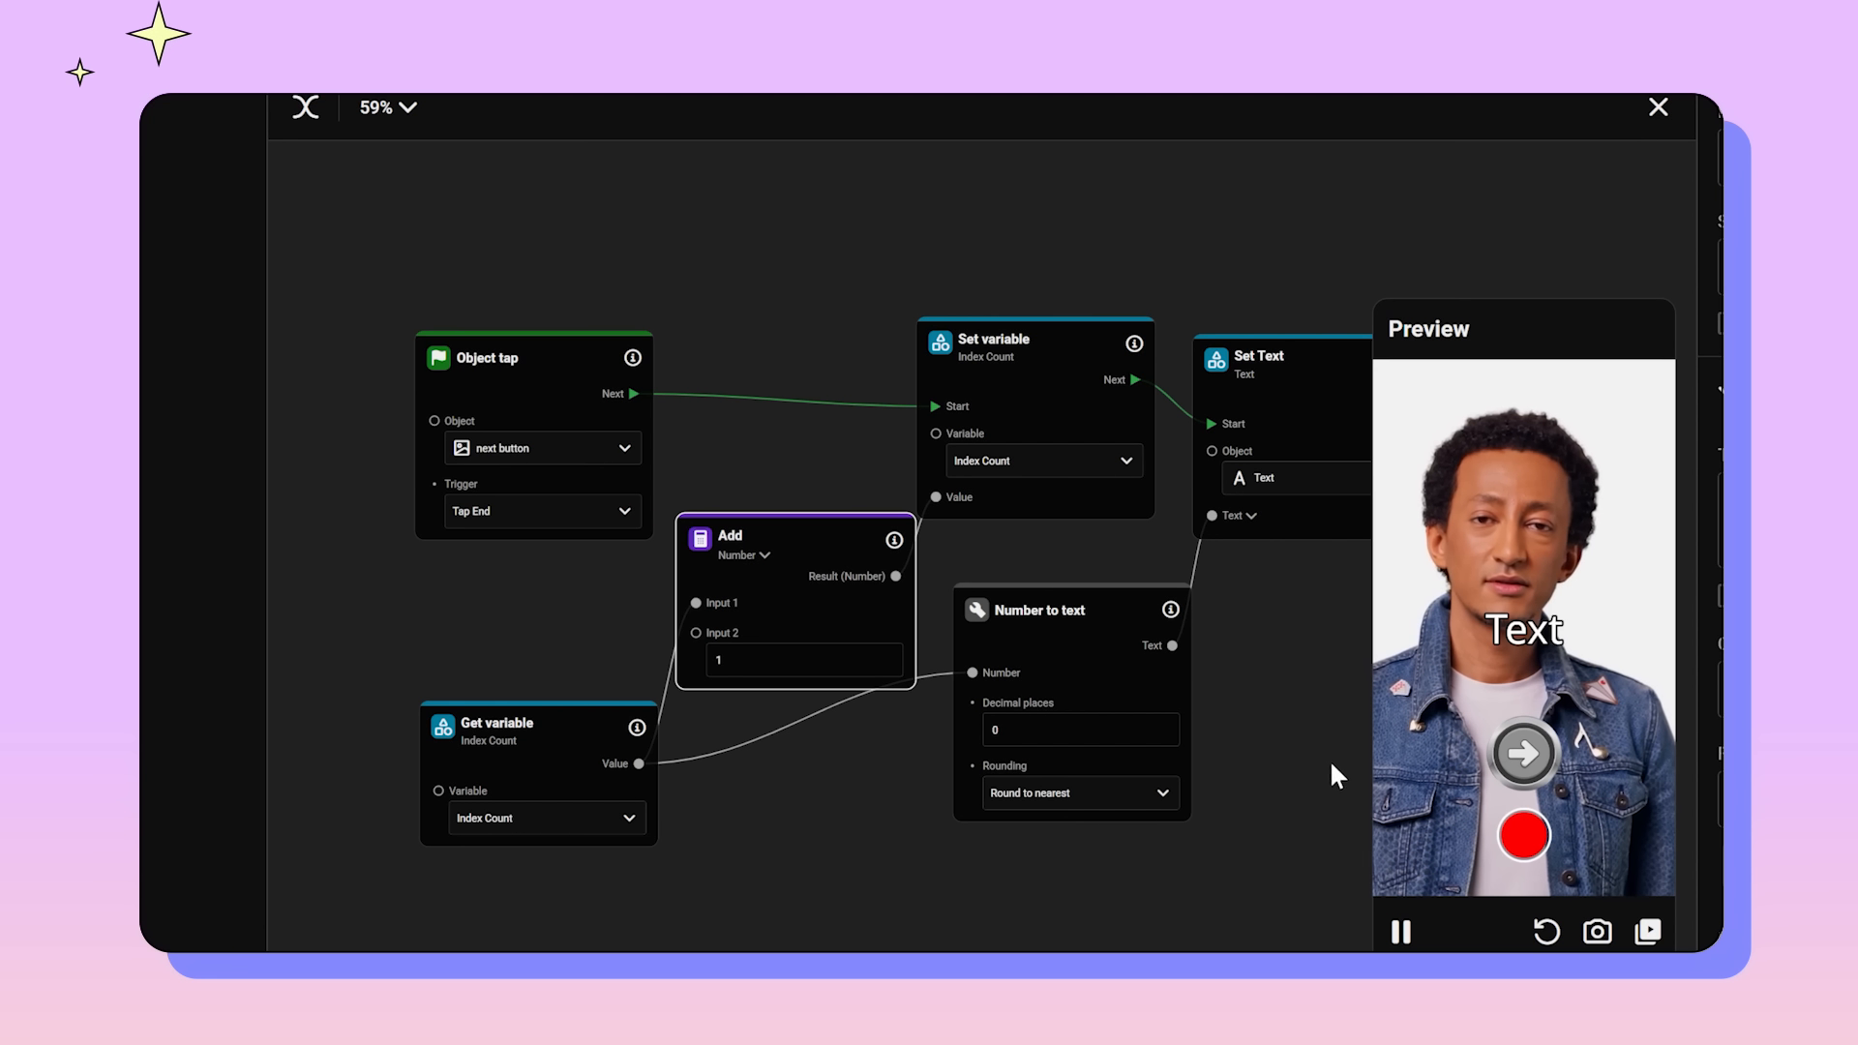
Step: Test the counter by tapping the next button in the preview six times
click(1528, 753)
click(1528, 753)
click(1526, 755)
click(1526, 755)
click(1524, 755)
click(1521, 758)
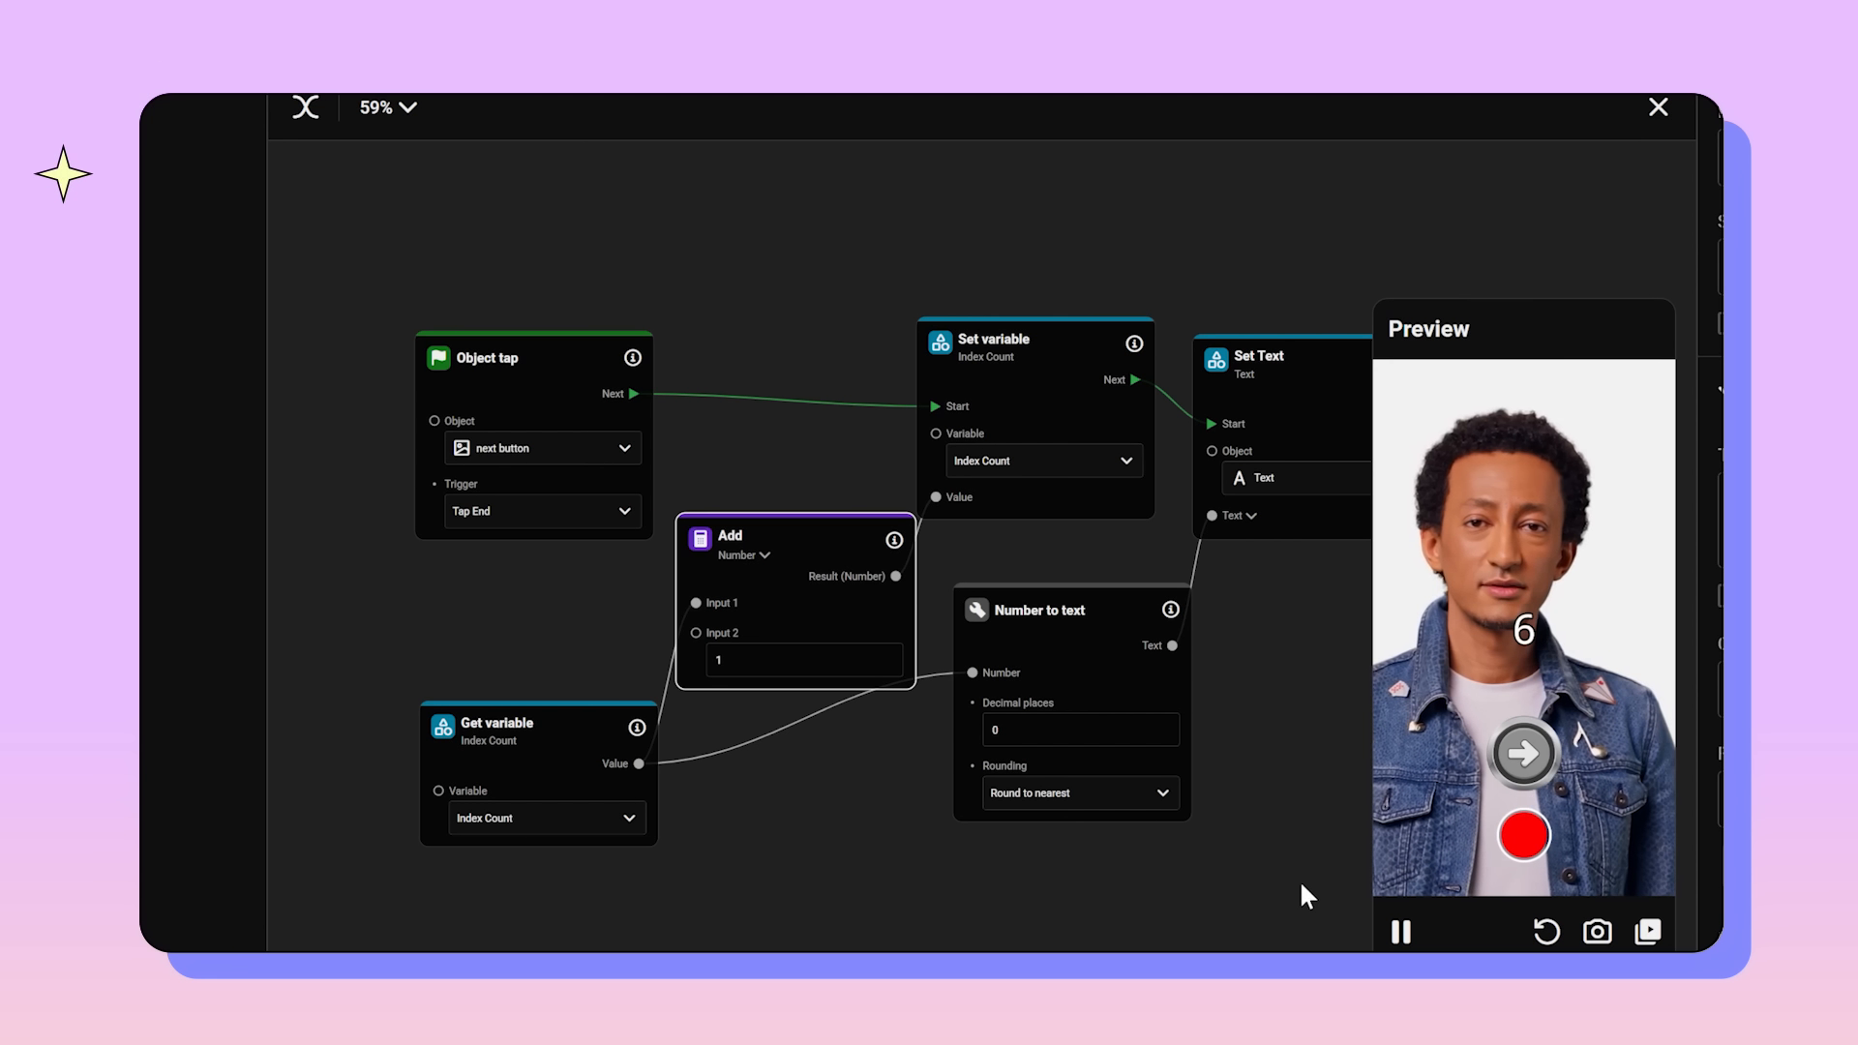
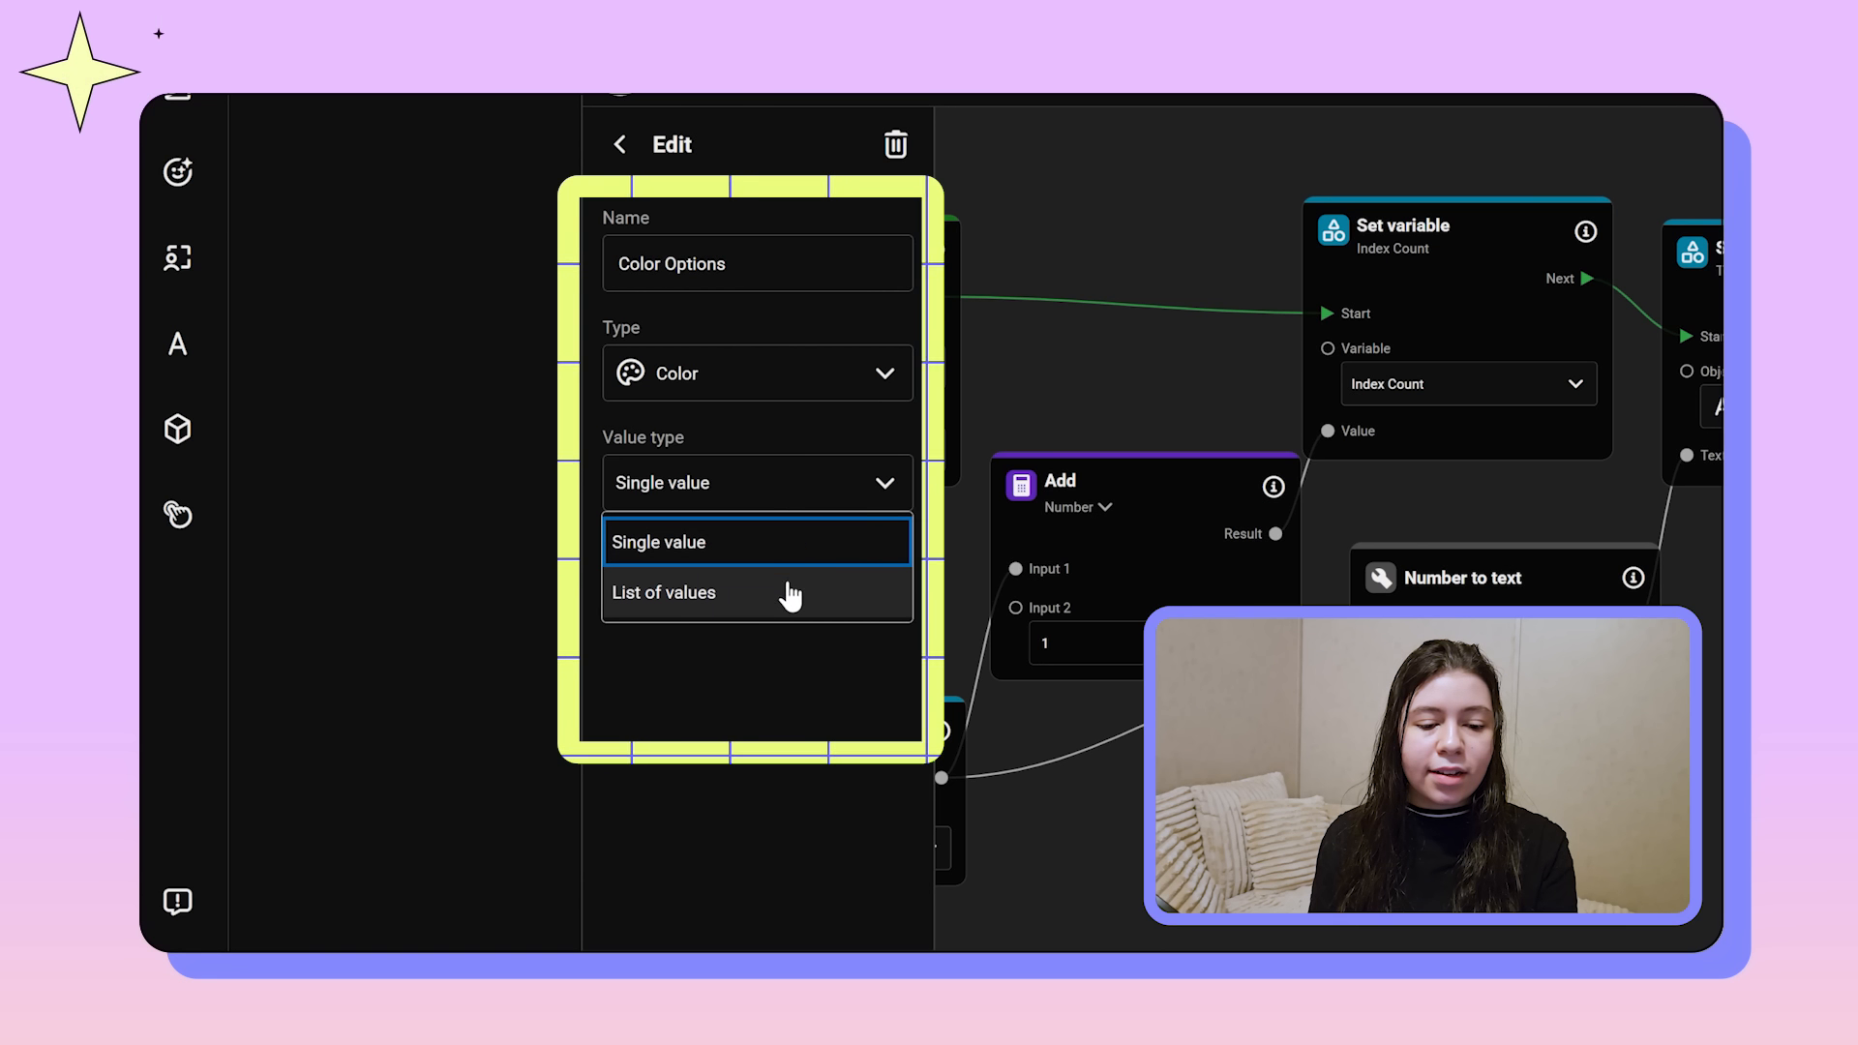
Step: Set the Color Options variable's value type to List of values and add four more entries to the list
click(788, 591)
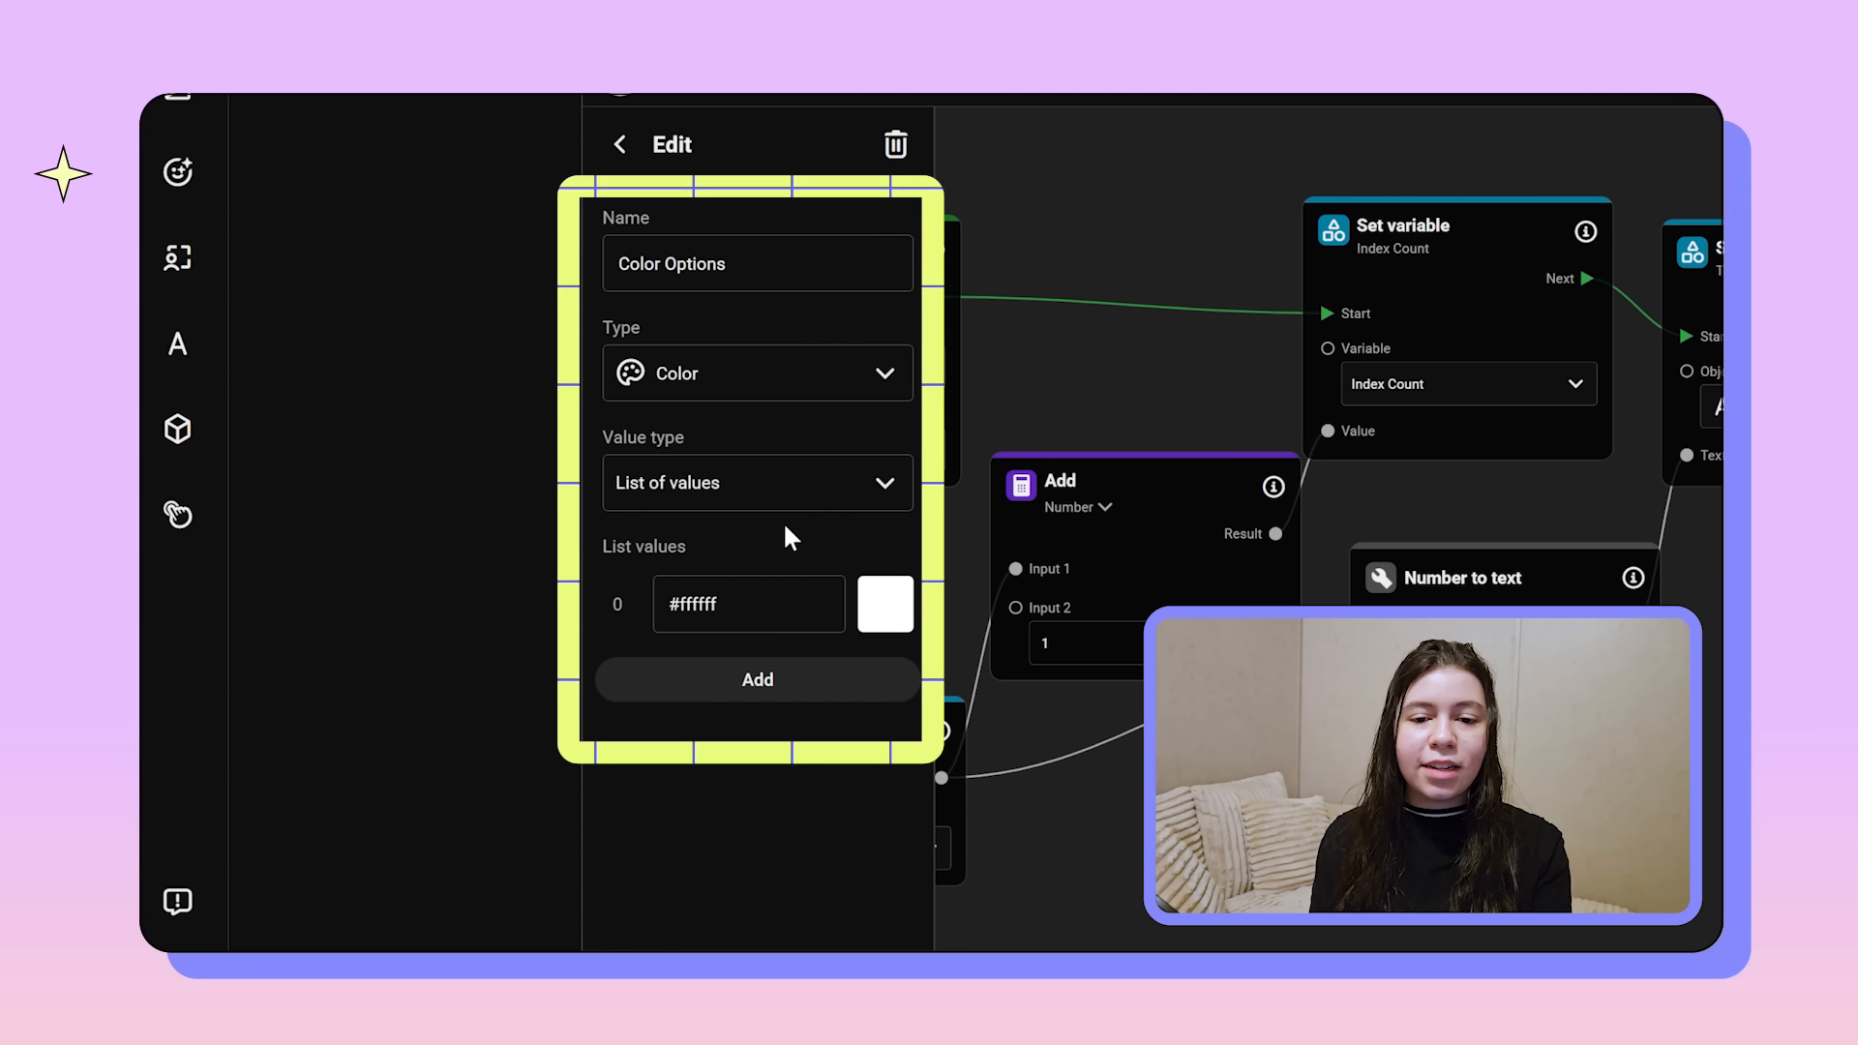
click(808, 676)
click(801, 760)
click(833, 848)
click(811, 929)
scroll(828, 530, down, 1)
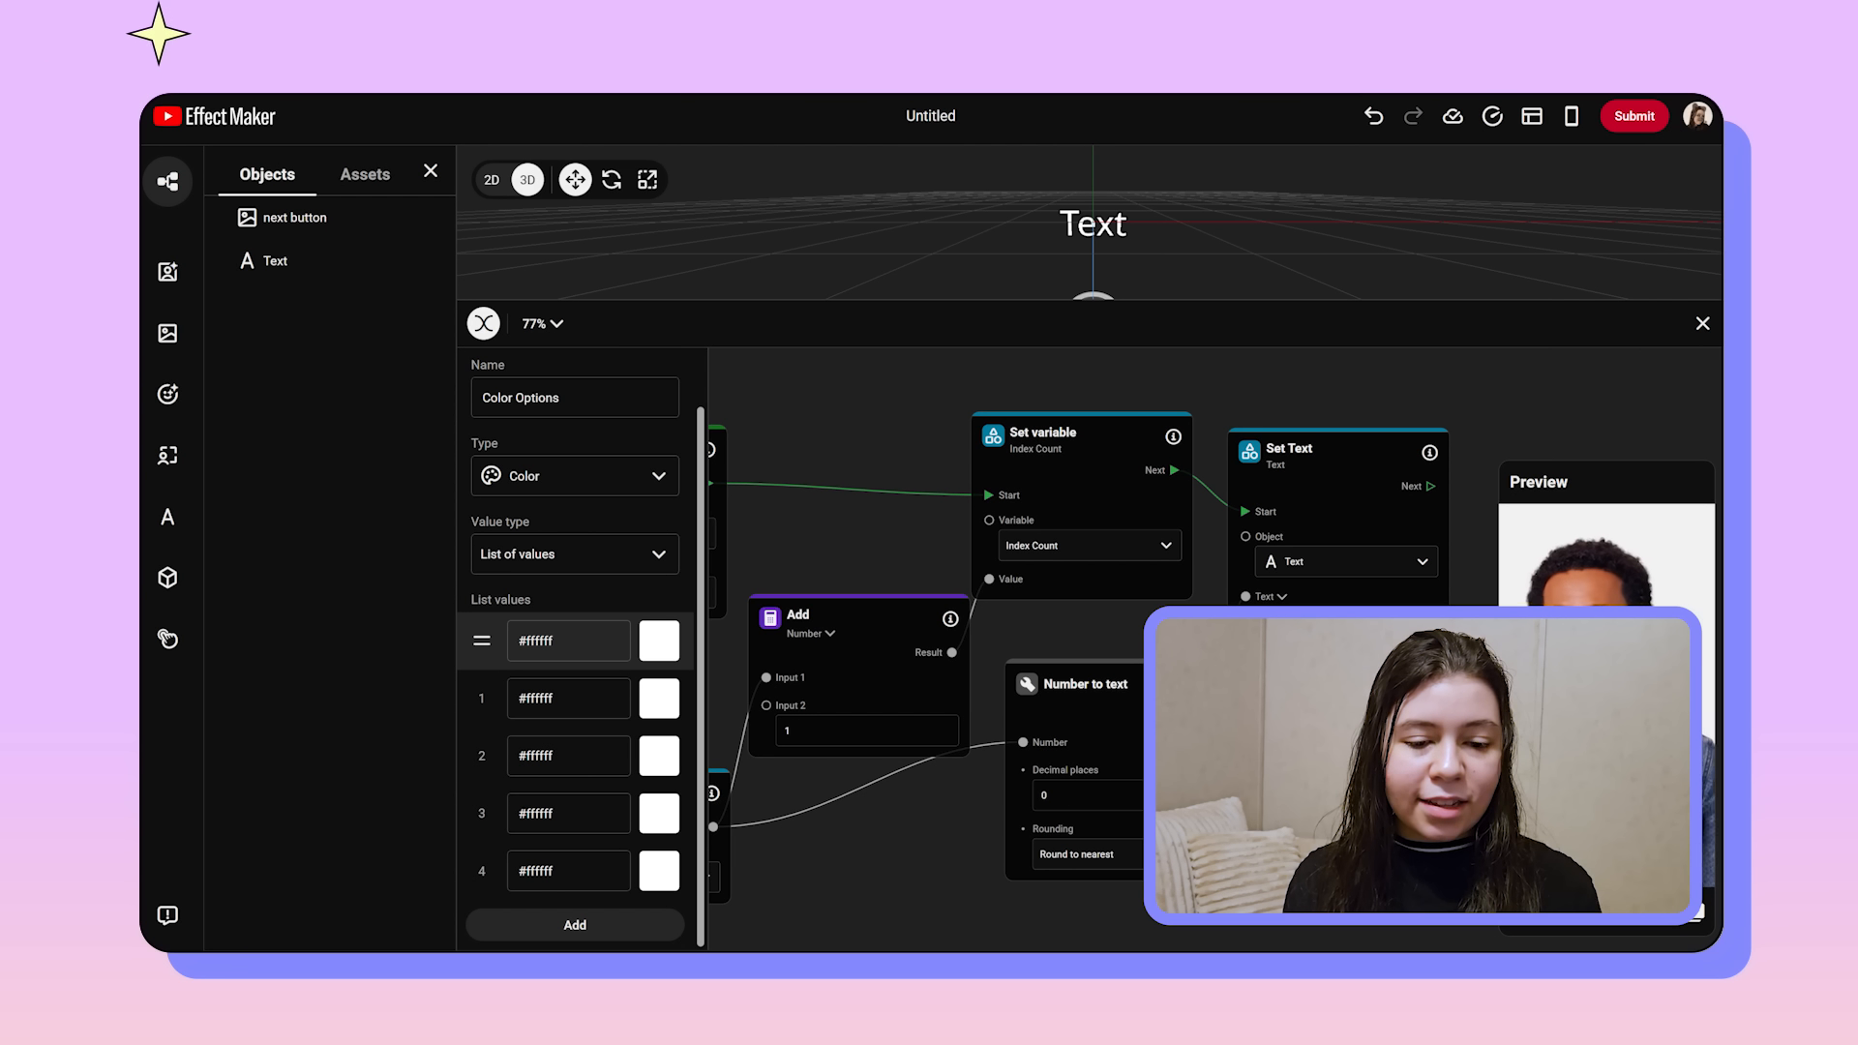
Step: Set Color Options list values 0 to 3 to #ff4fb0, #3a5afa, #36ff43 and #ffed4b, and return to the variables list
click(659, 640)
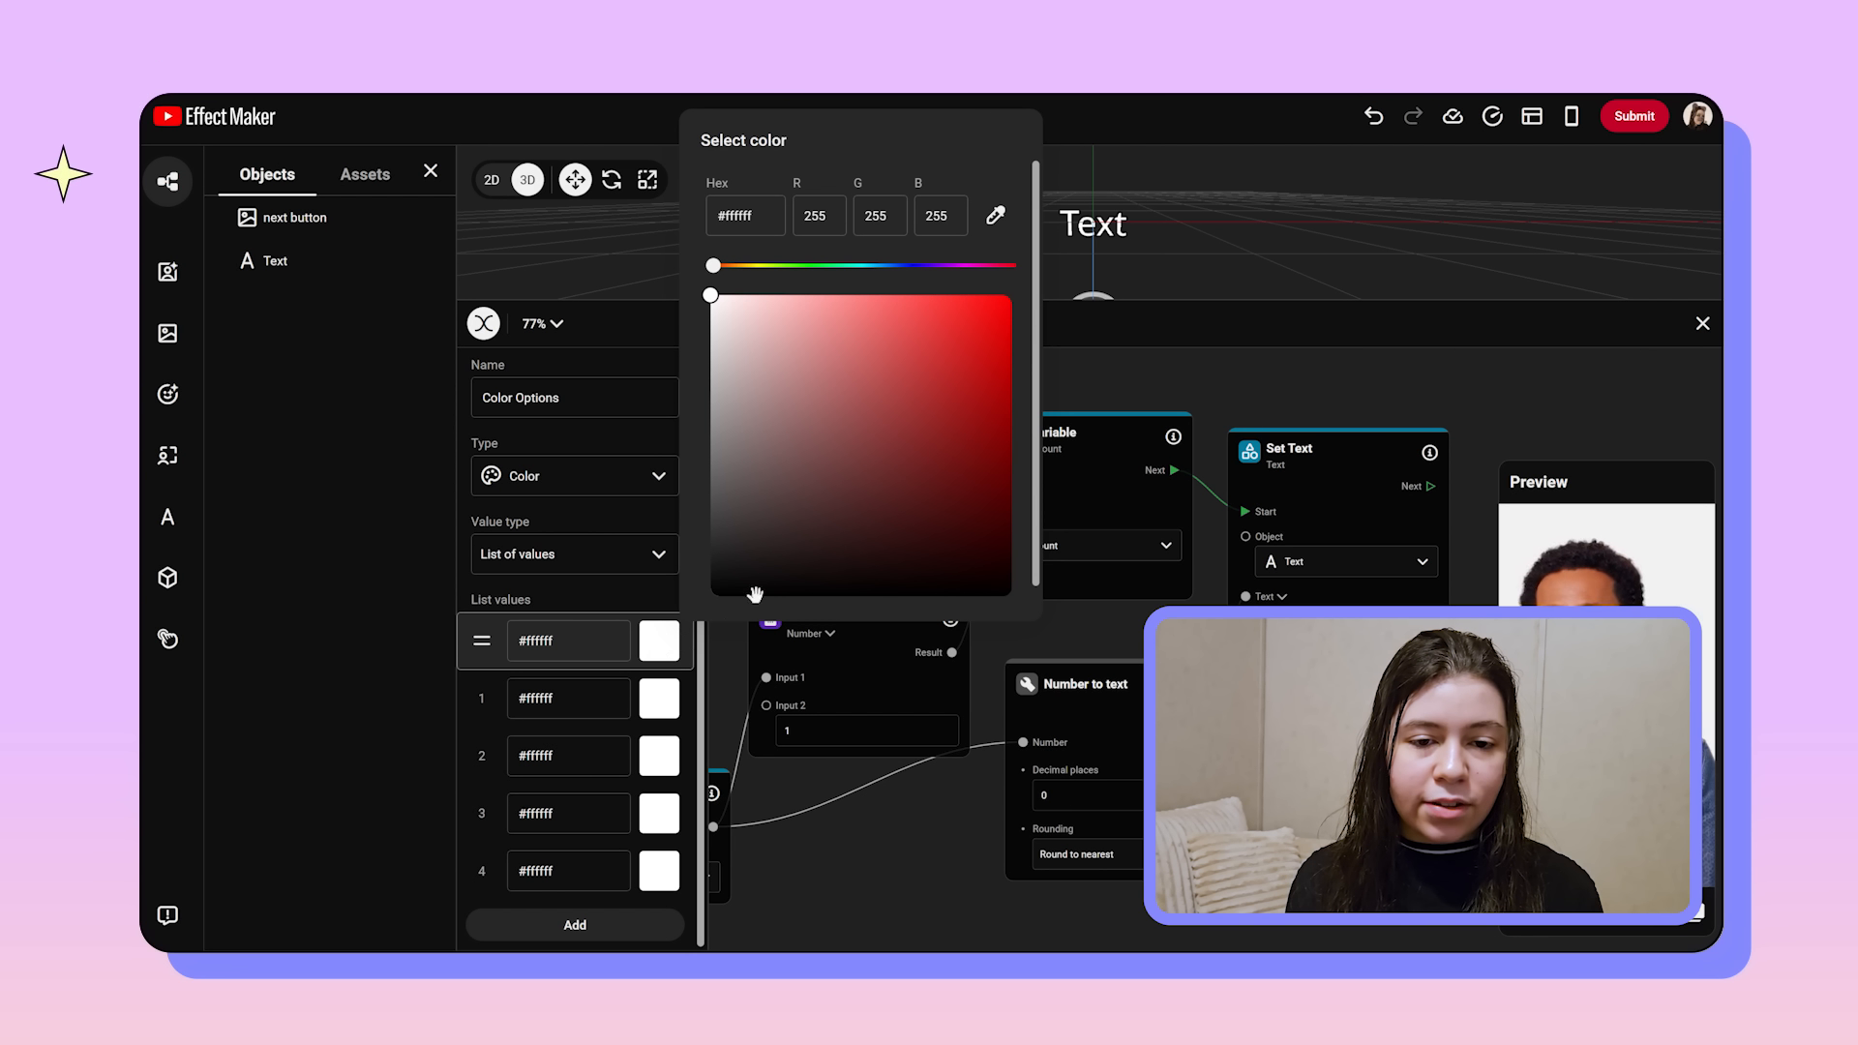
drag(808, 519, 934, 393)
click(589, 645)
triple_click(585, 642)
text(#3a5afa)
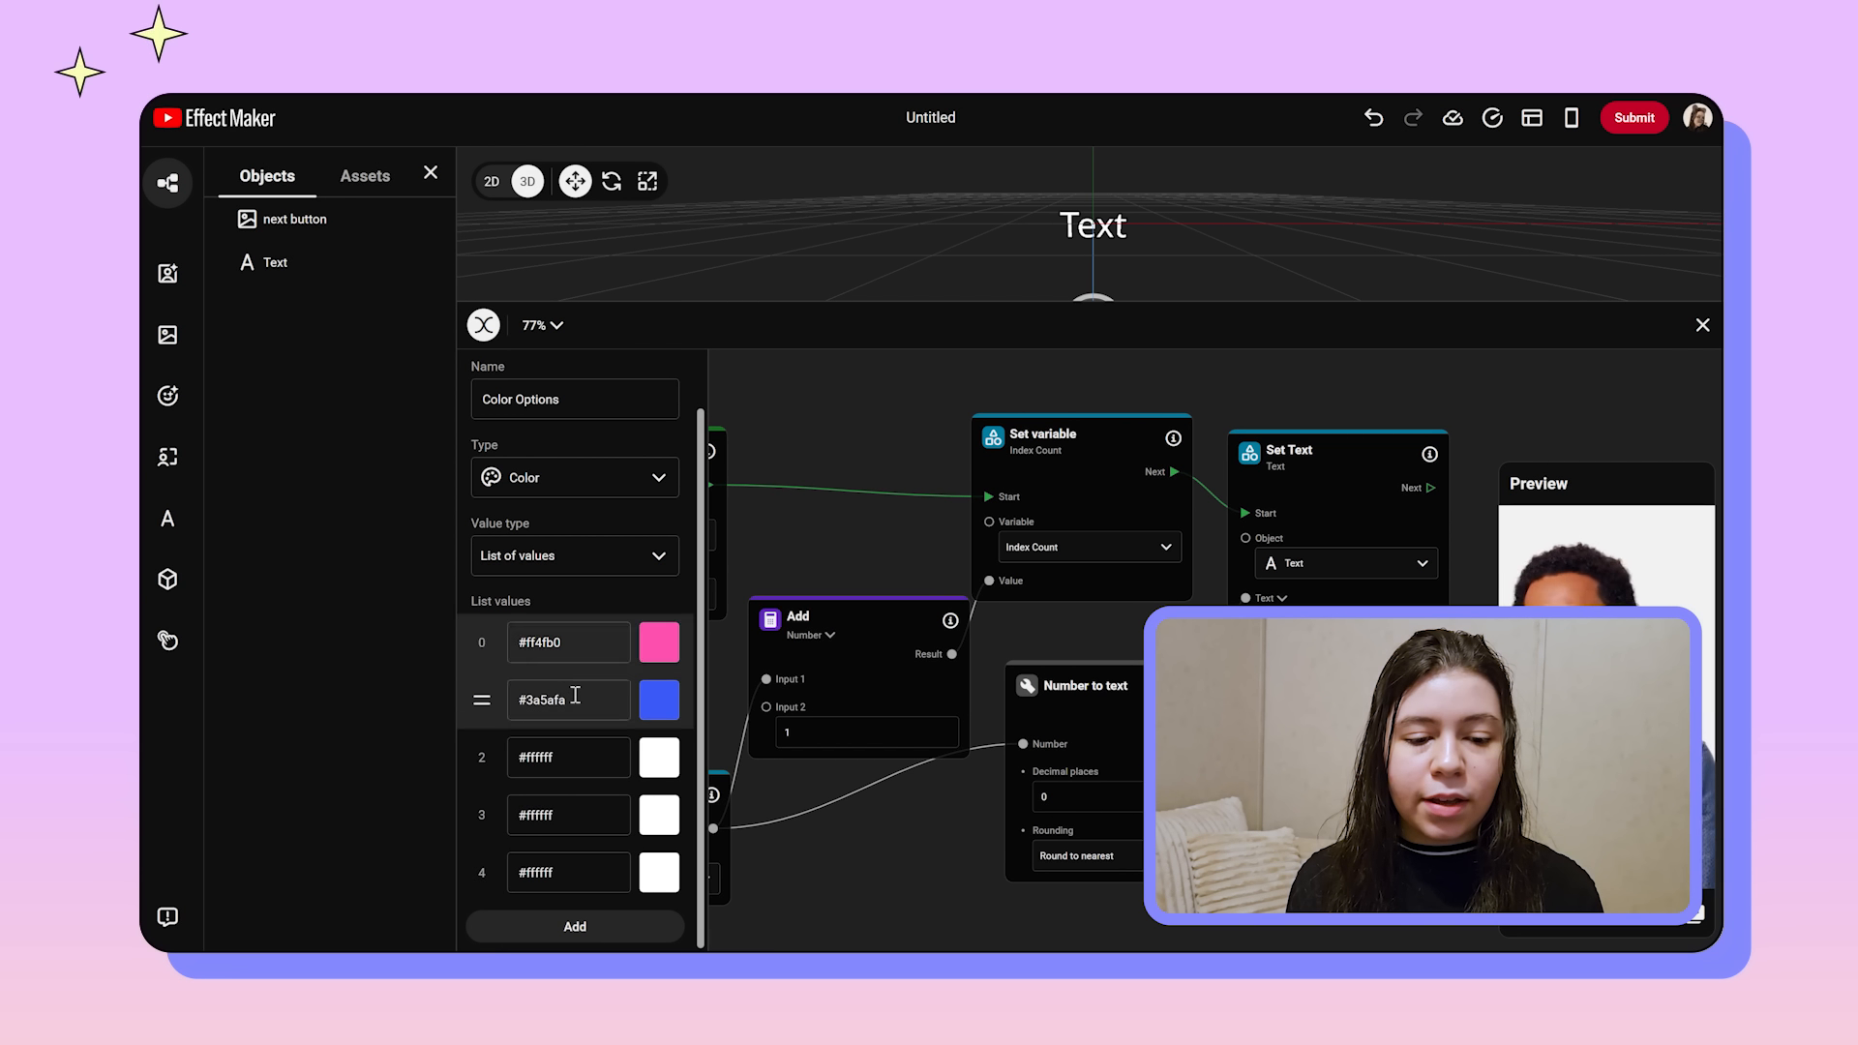
triple_click(573, 873)
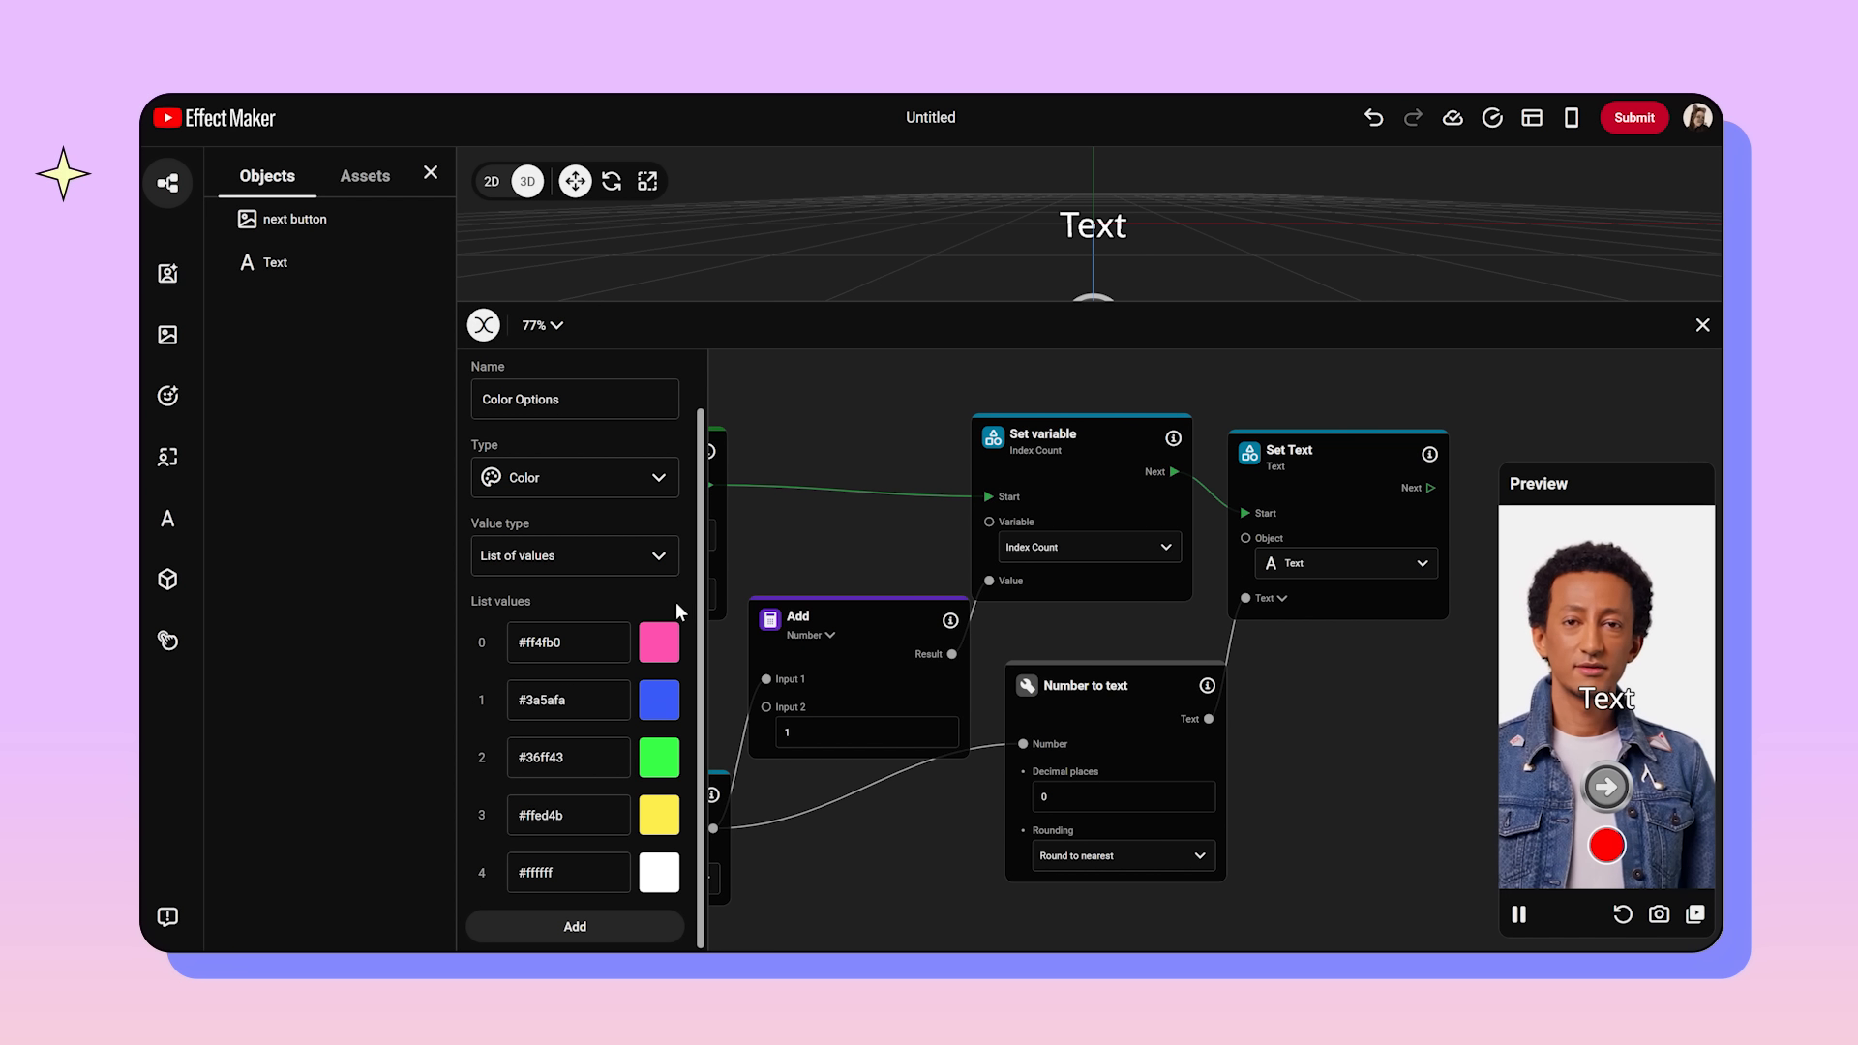
scroll(674, 601, up, 2)
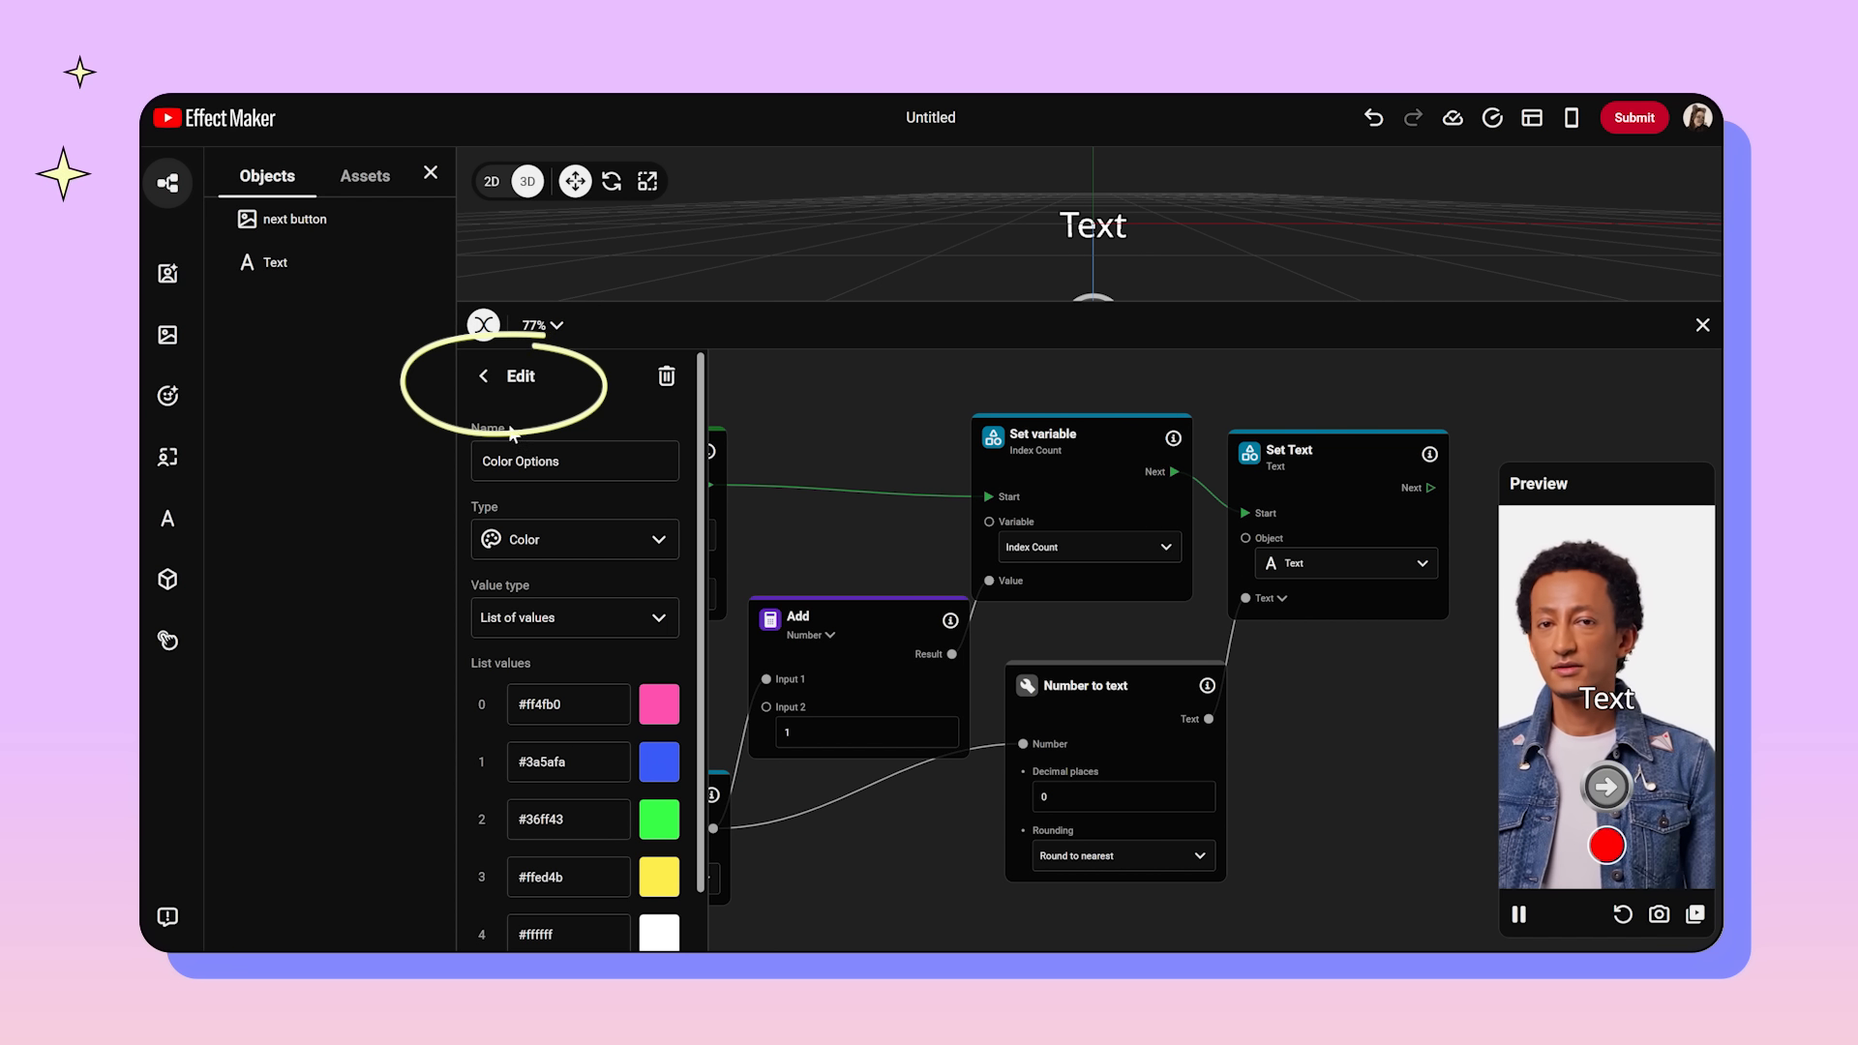
click(489, 382)
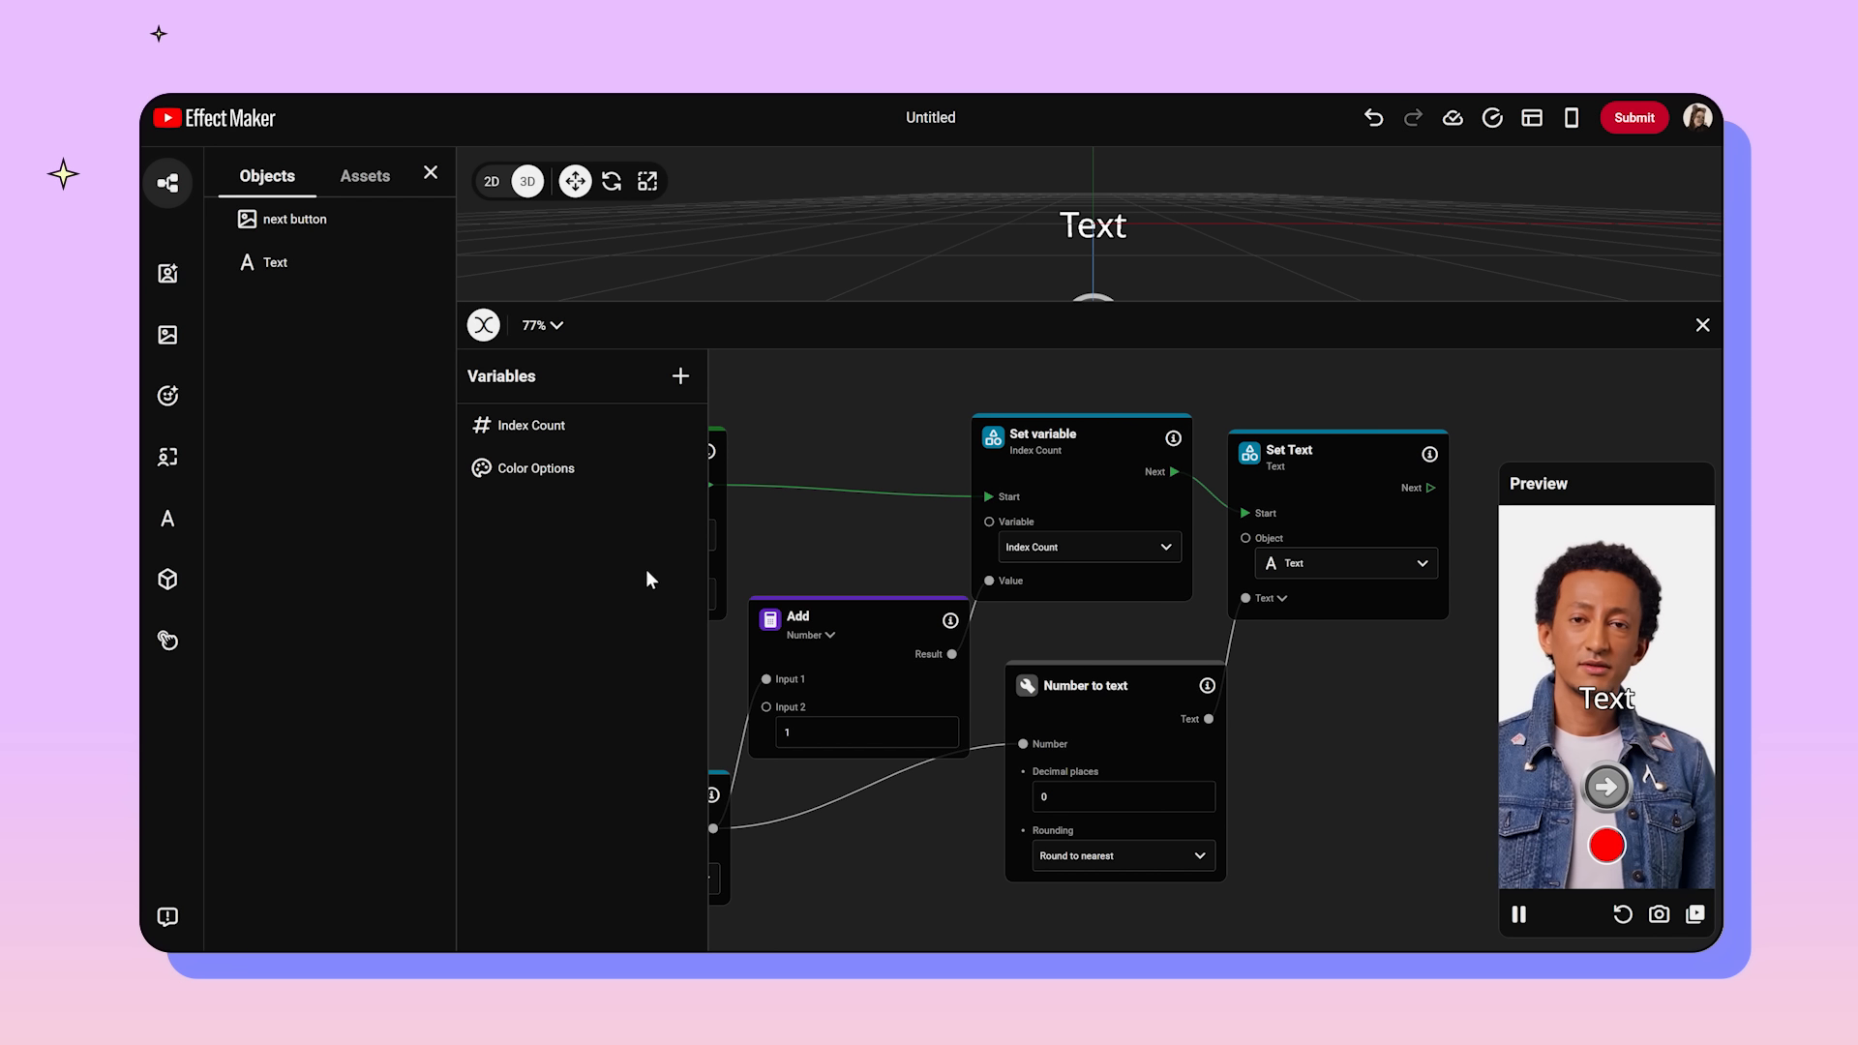
Step: Add a Get variable node for Color Options and place it in the free space below the Index Count nodes
click(622, 484)
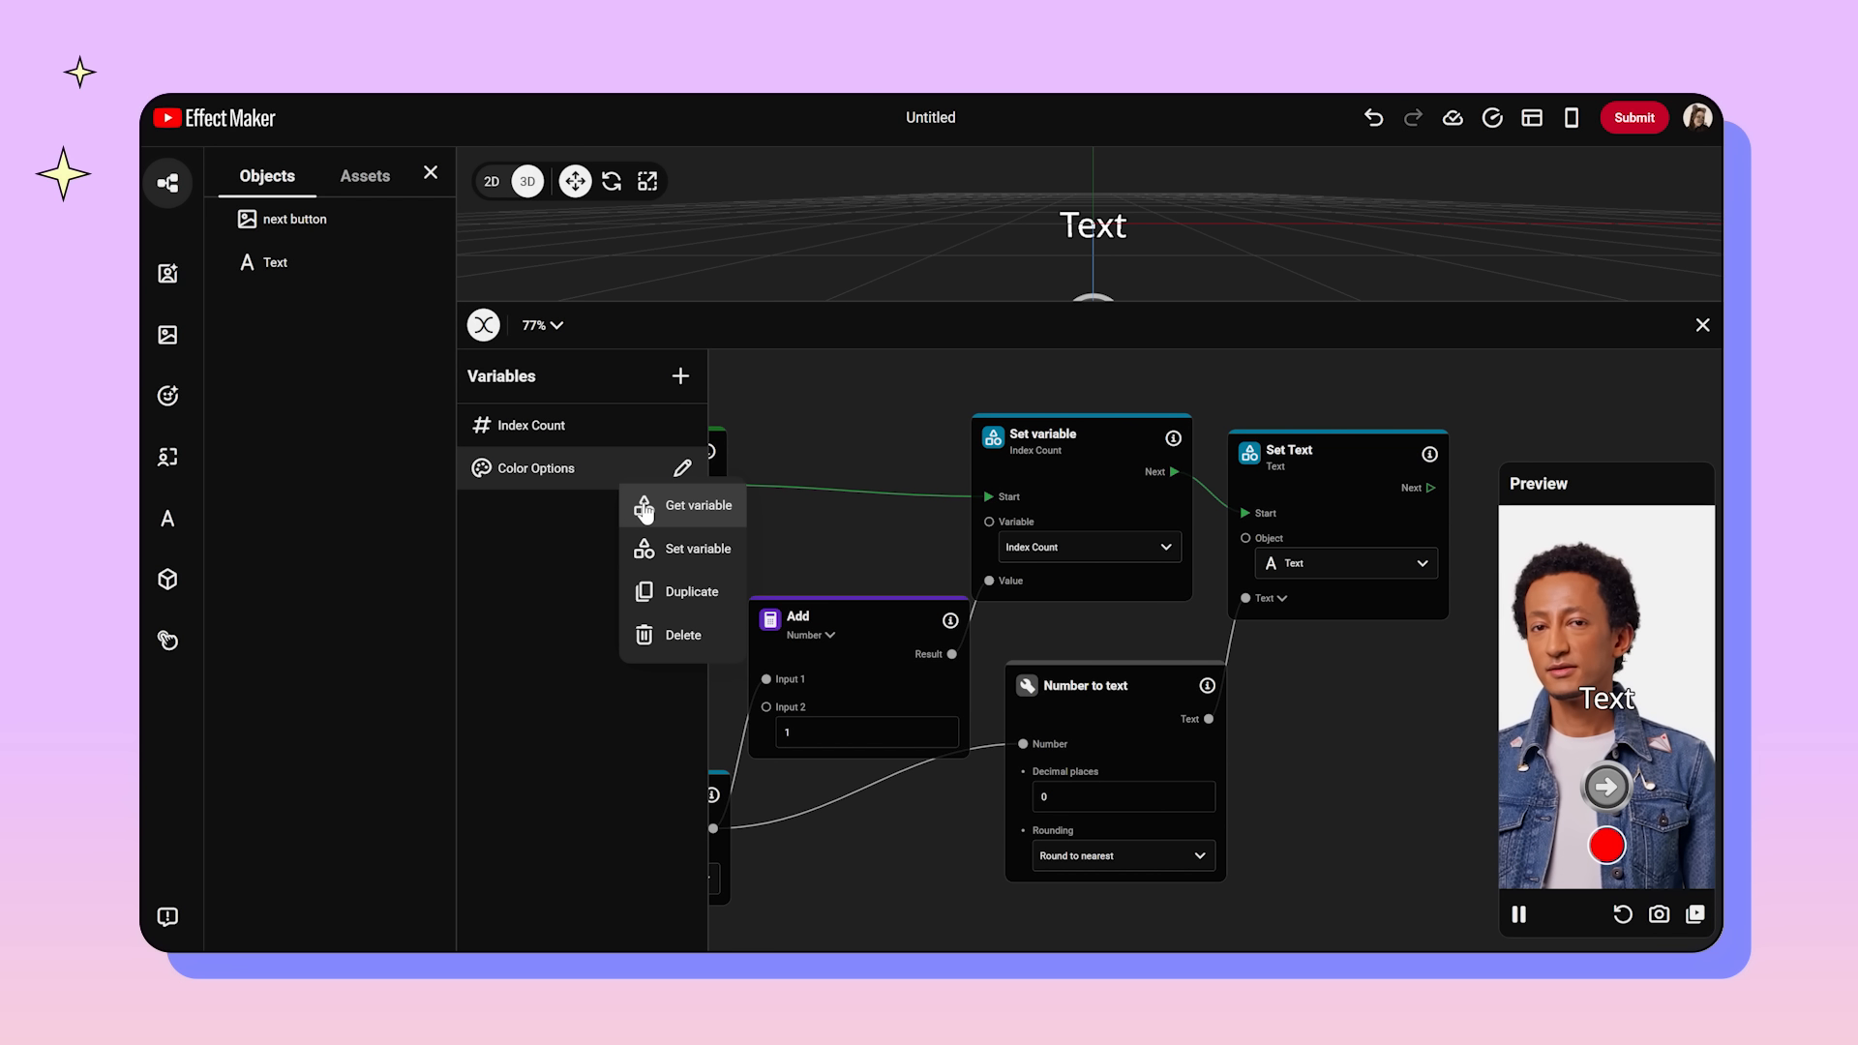
click(646, 510)
drag(1176, 728, 894, 948)
drag(941, 813, 1182, 534)
drag(1176, 622, 1076, 733)
drag(1274, 706, 1173, 645)
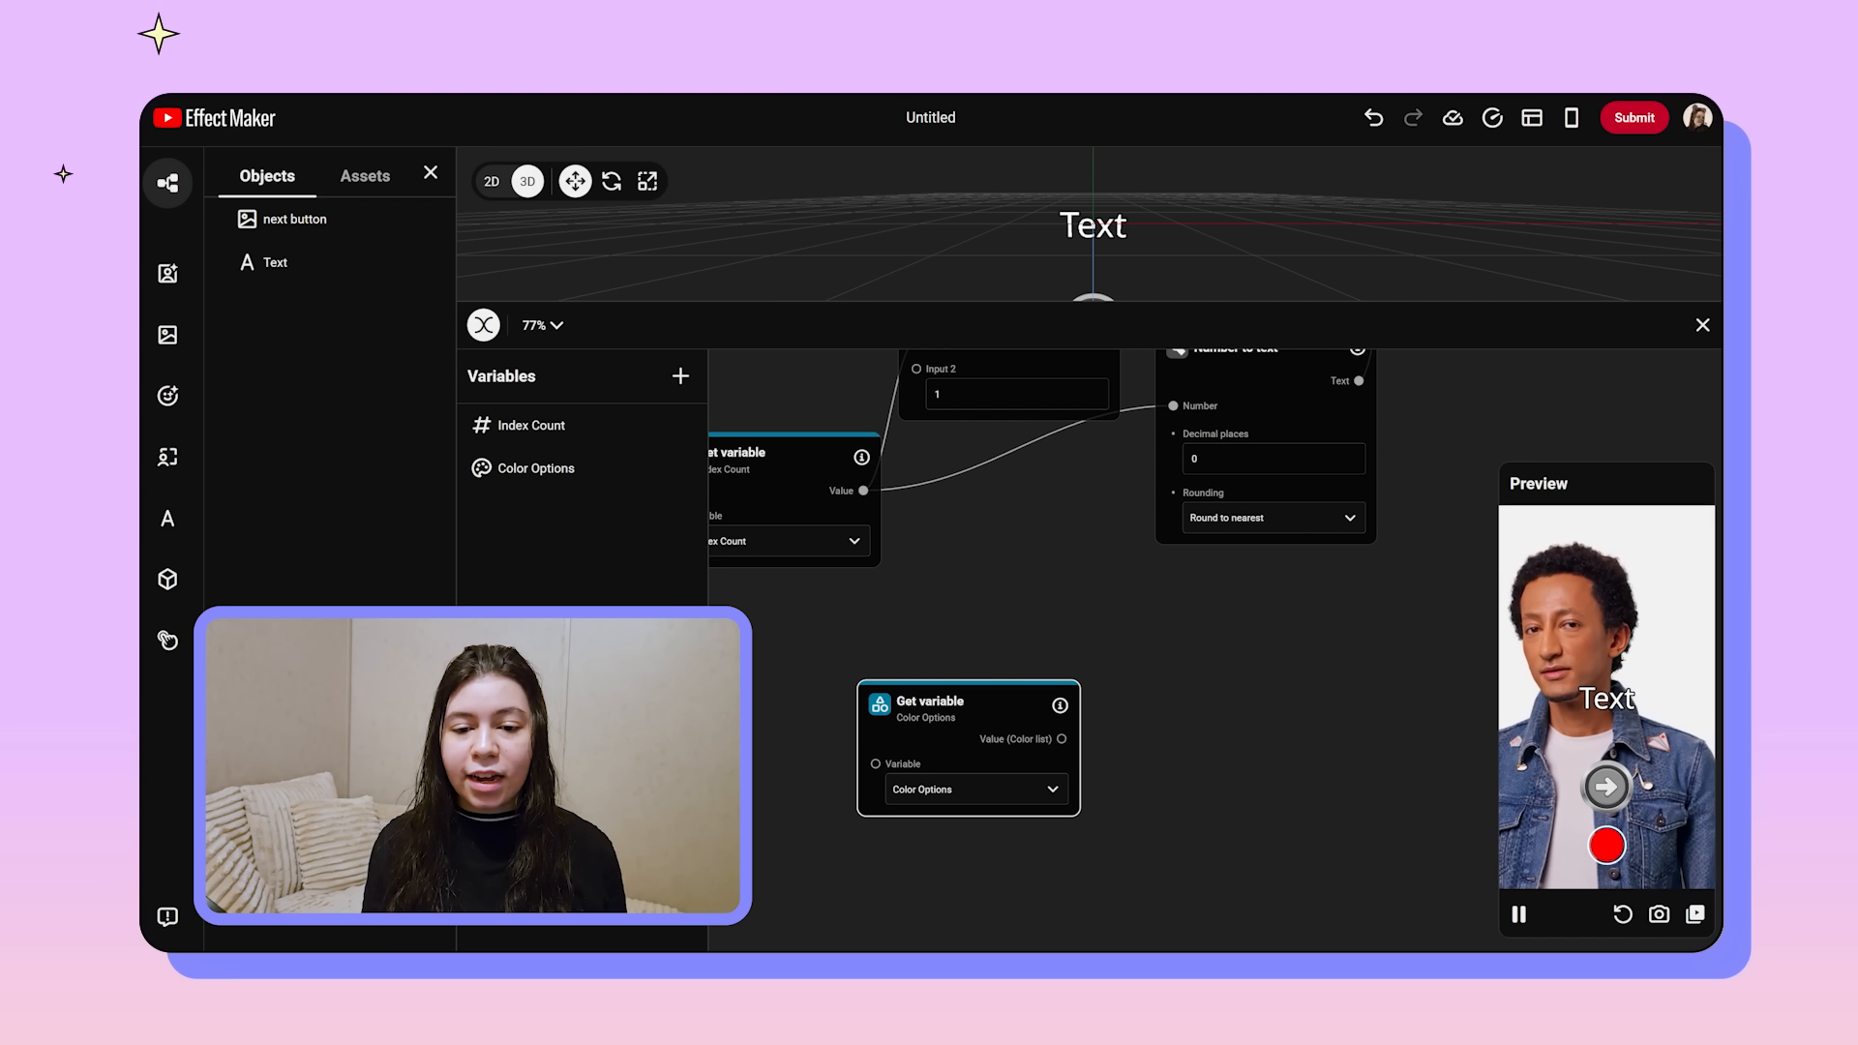
Step: Add a Get from list node and connect the Color Options Get variable's Value to its List input
right_click(1240, 814)
mouse_move(1298, 797)
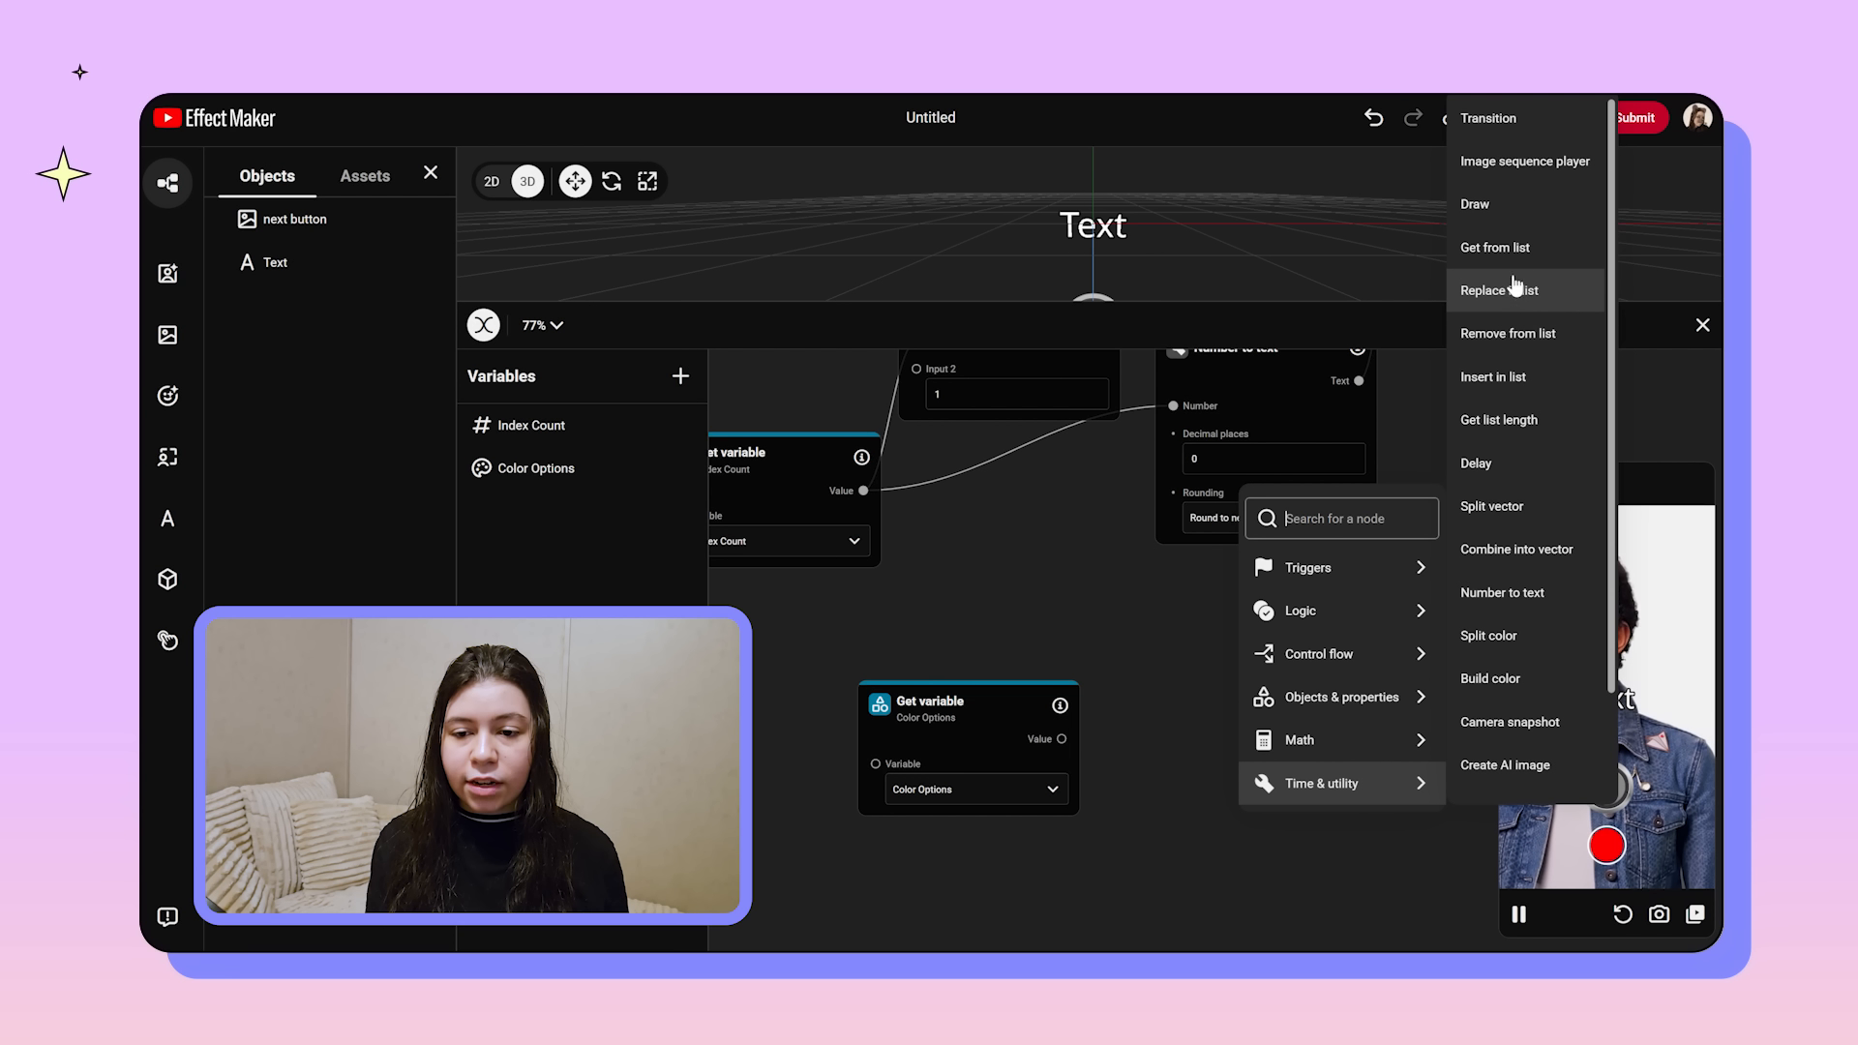
click(1496, 250)
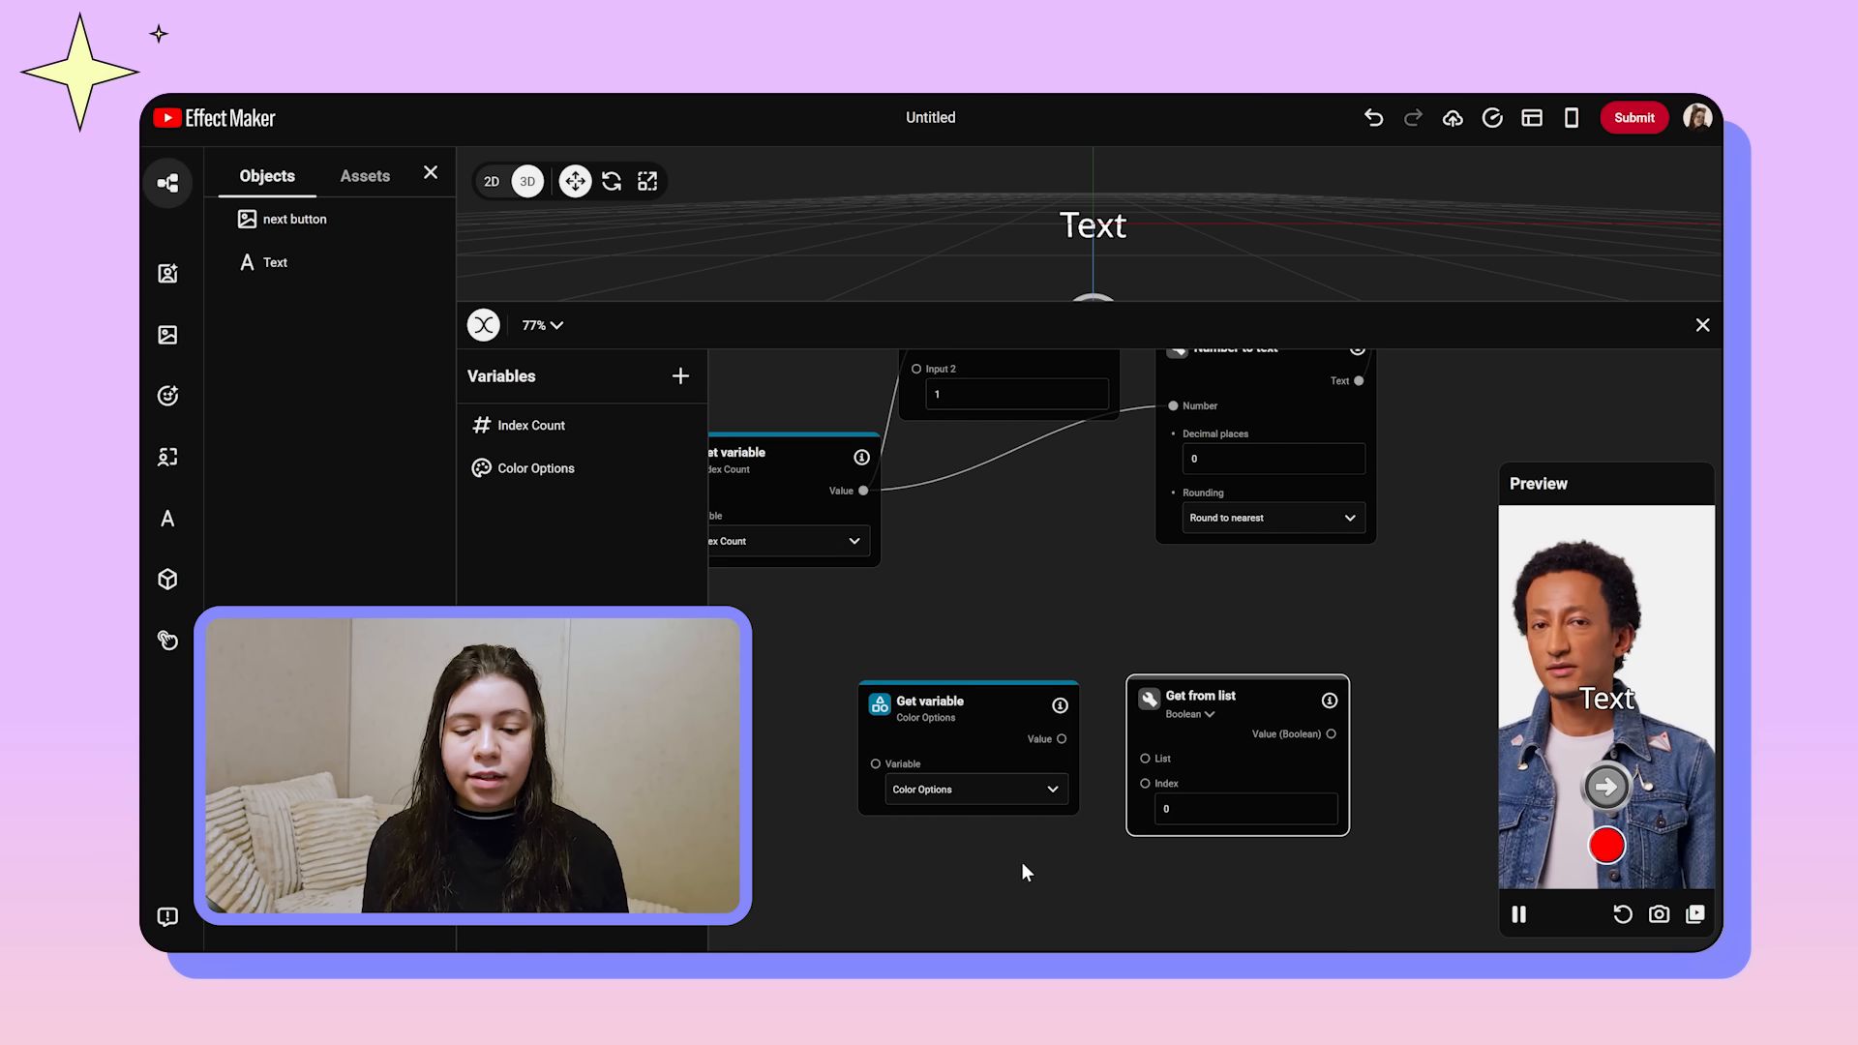
click(988, 716)
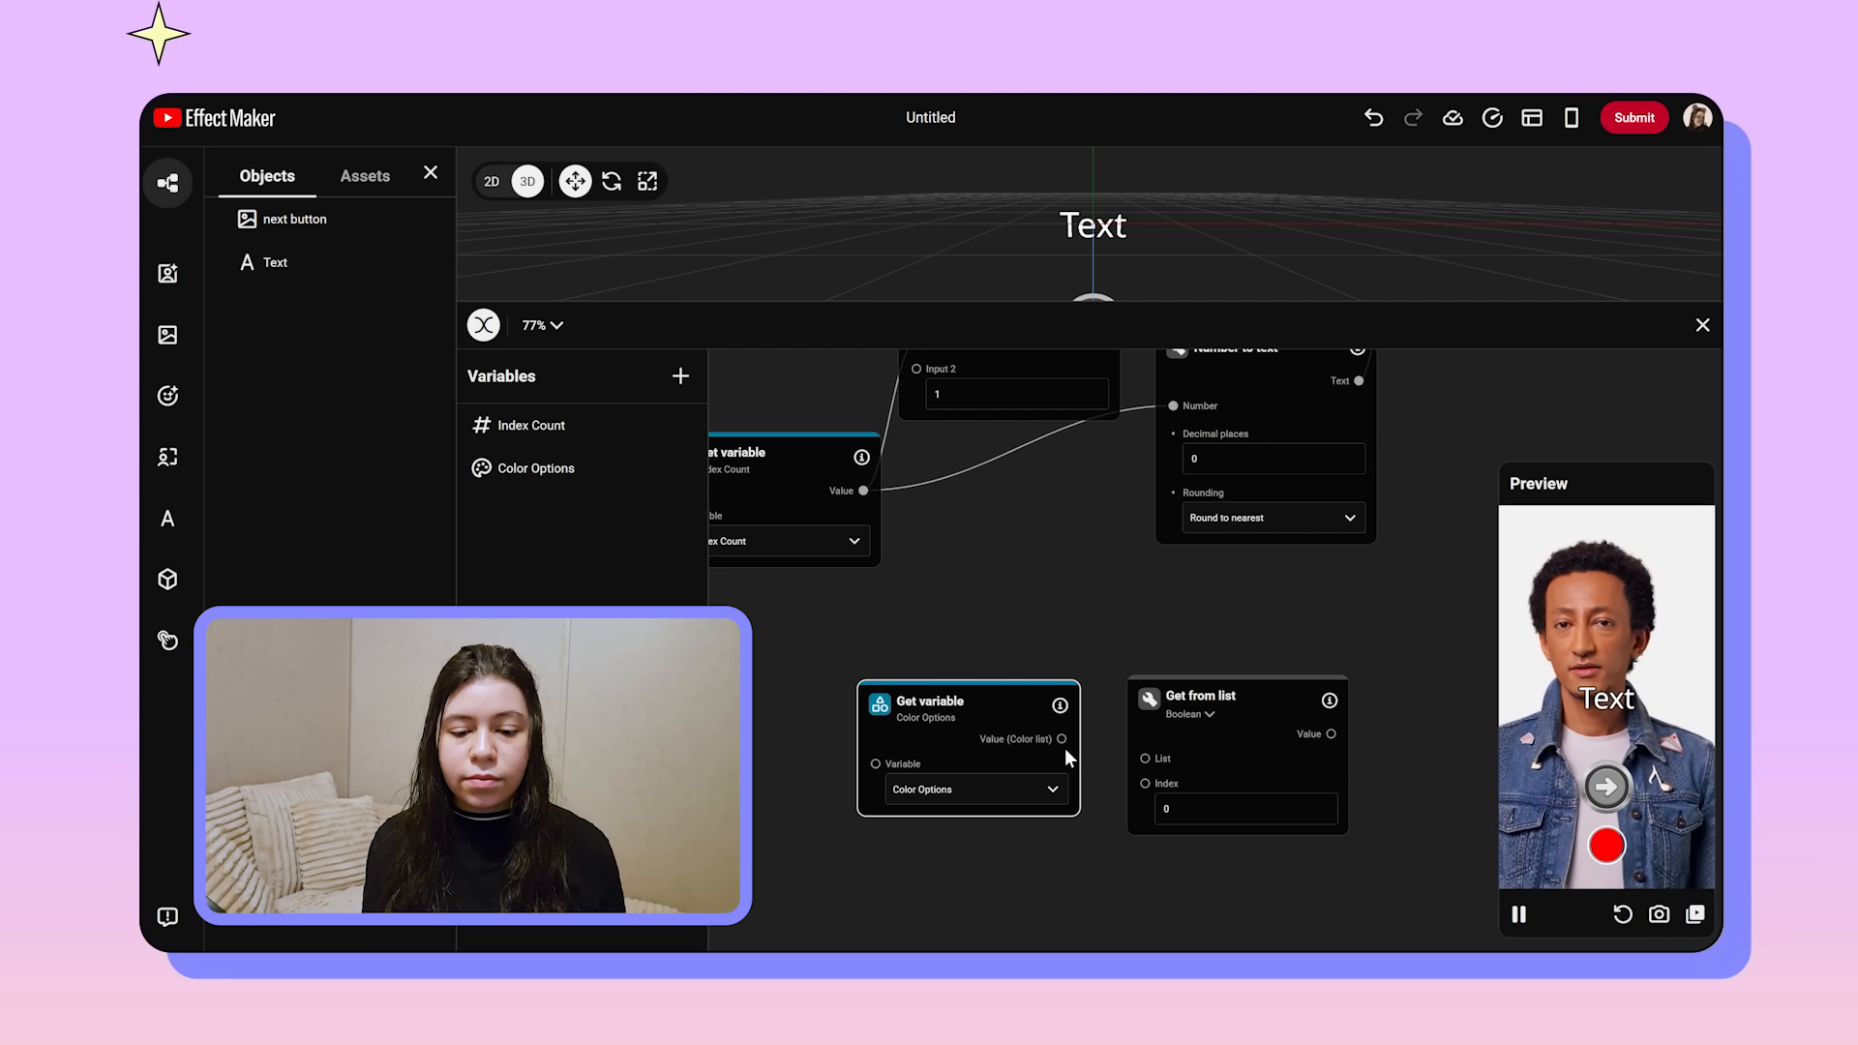
drag(1061, 740, 1142, 759)
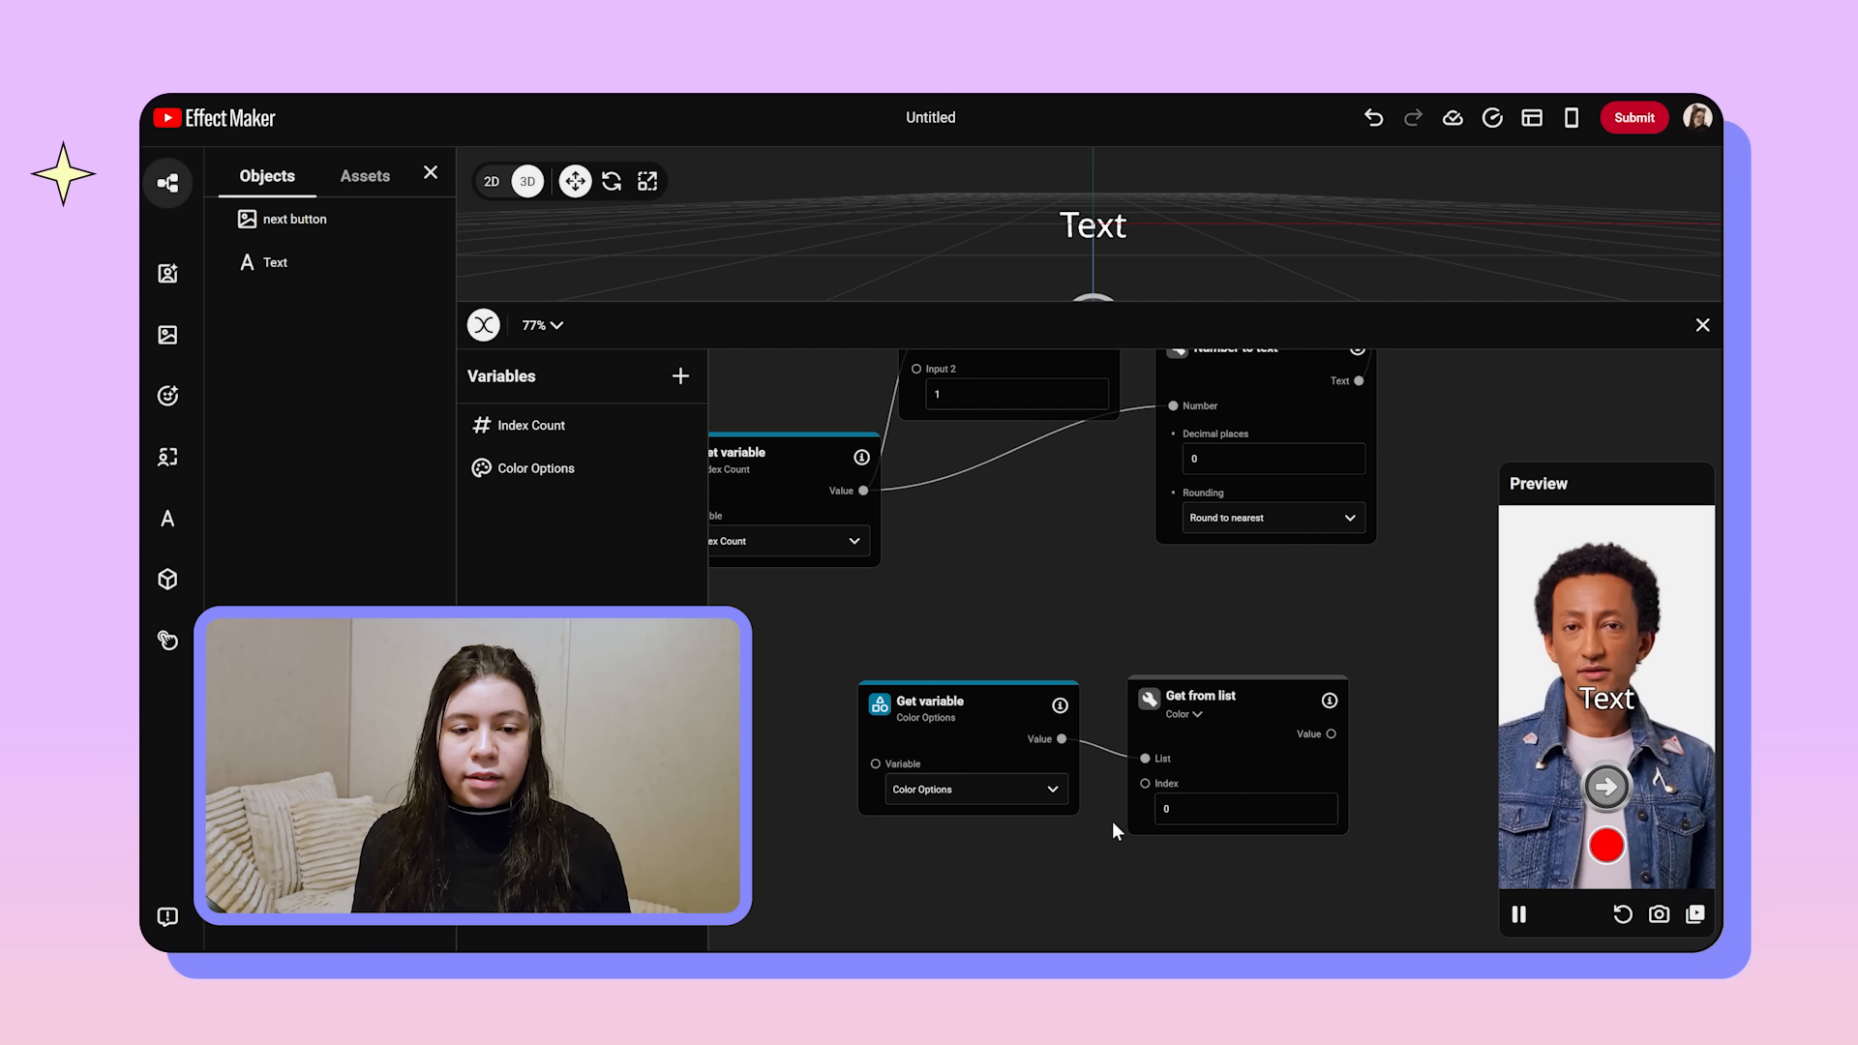
click(1234, 777)
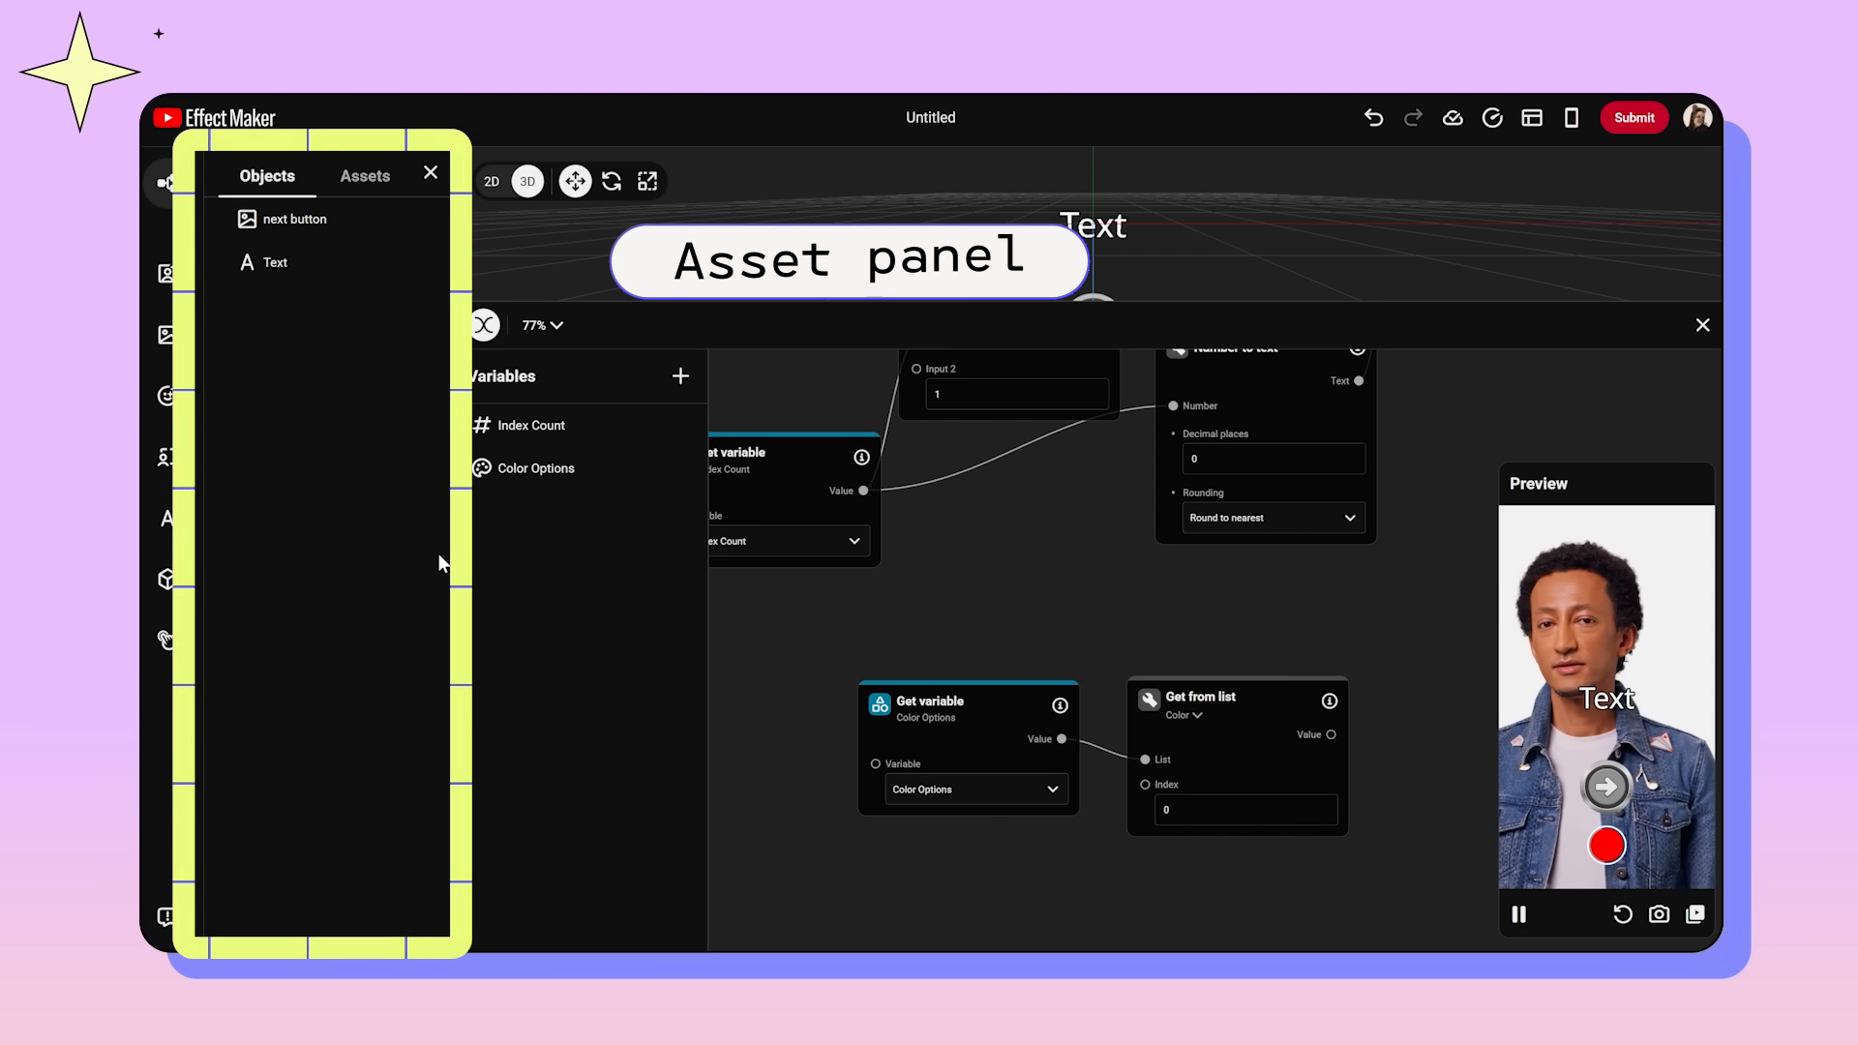
Step: Upload the Spotlight image as a new asset
click(375, 186)
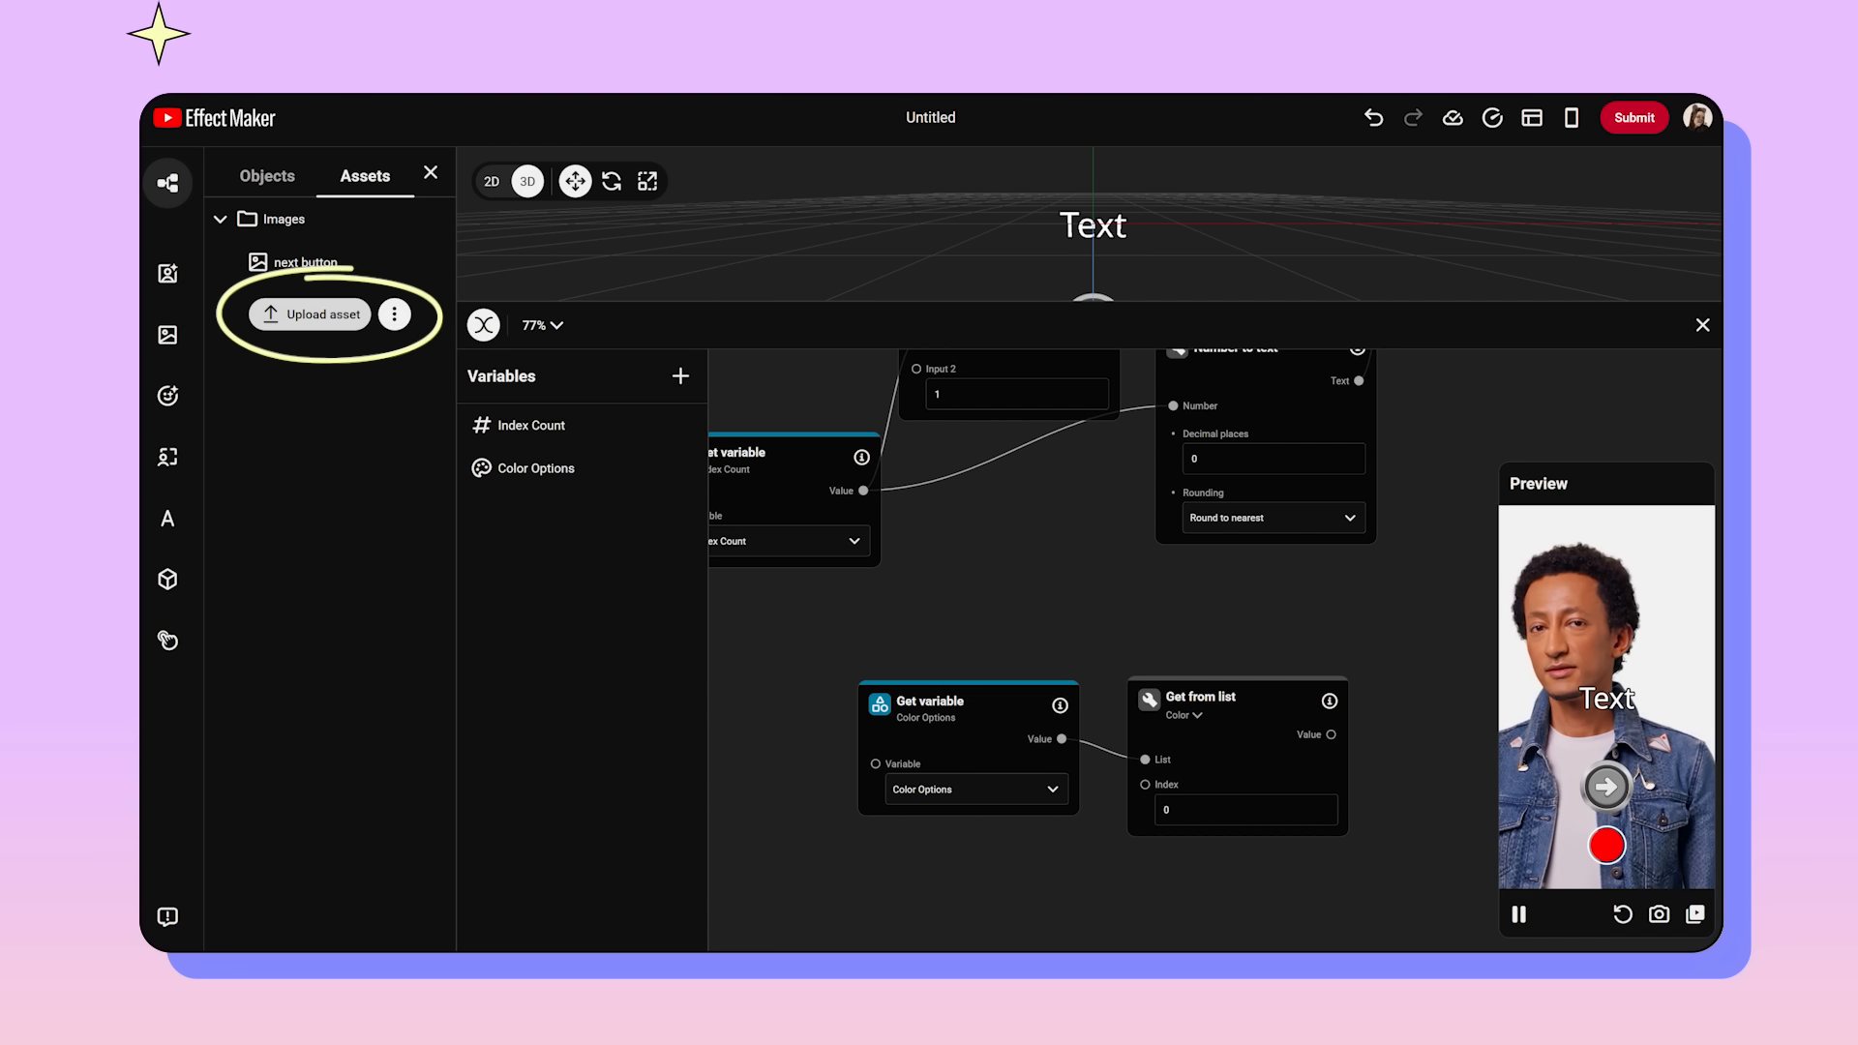
click(323, 314)
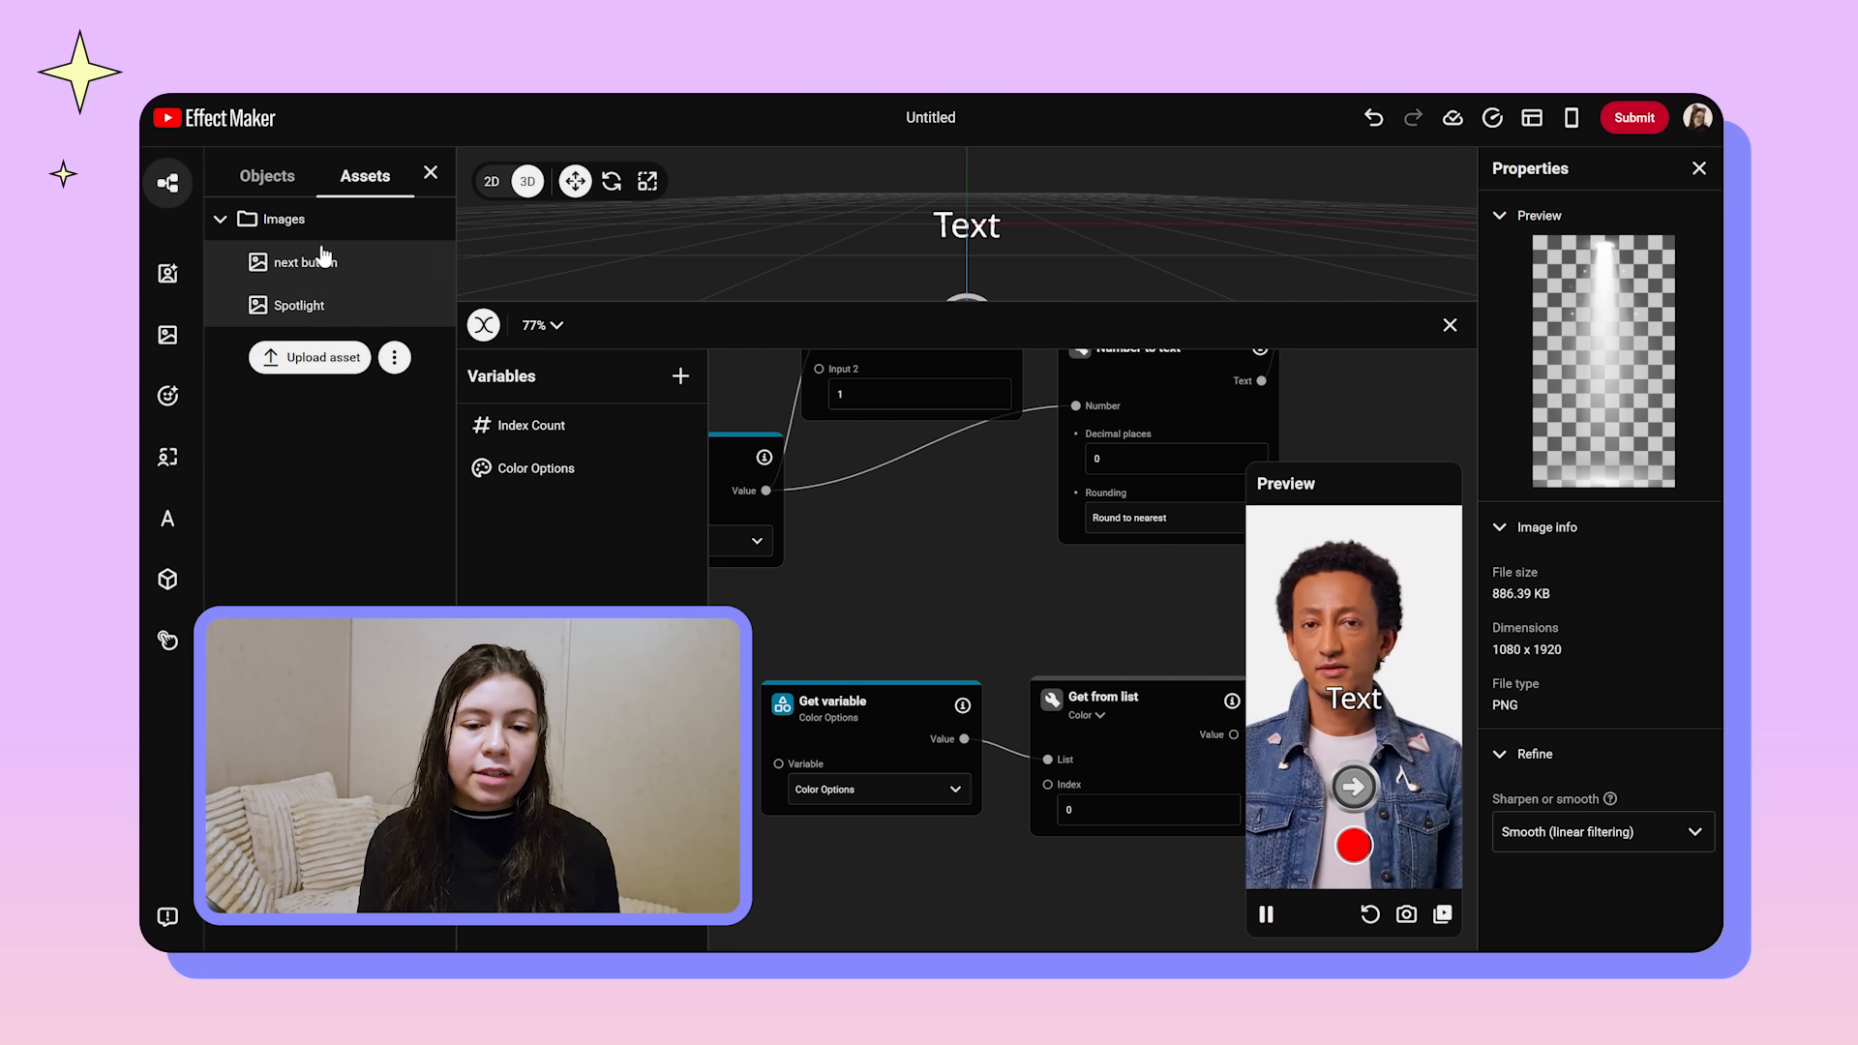
Step: Add an image object using the Spotlight asset and move it above next button in the object order
click(267, 175)
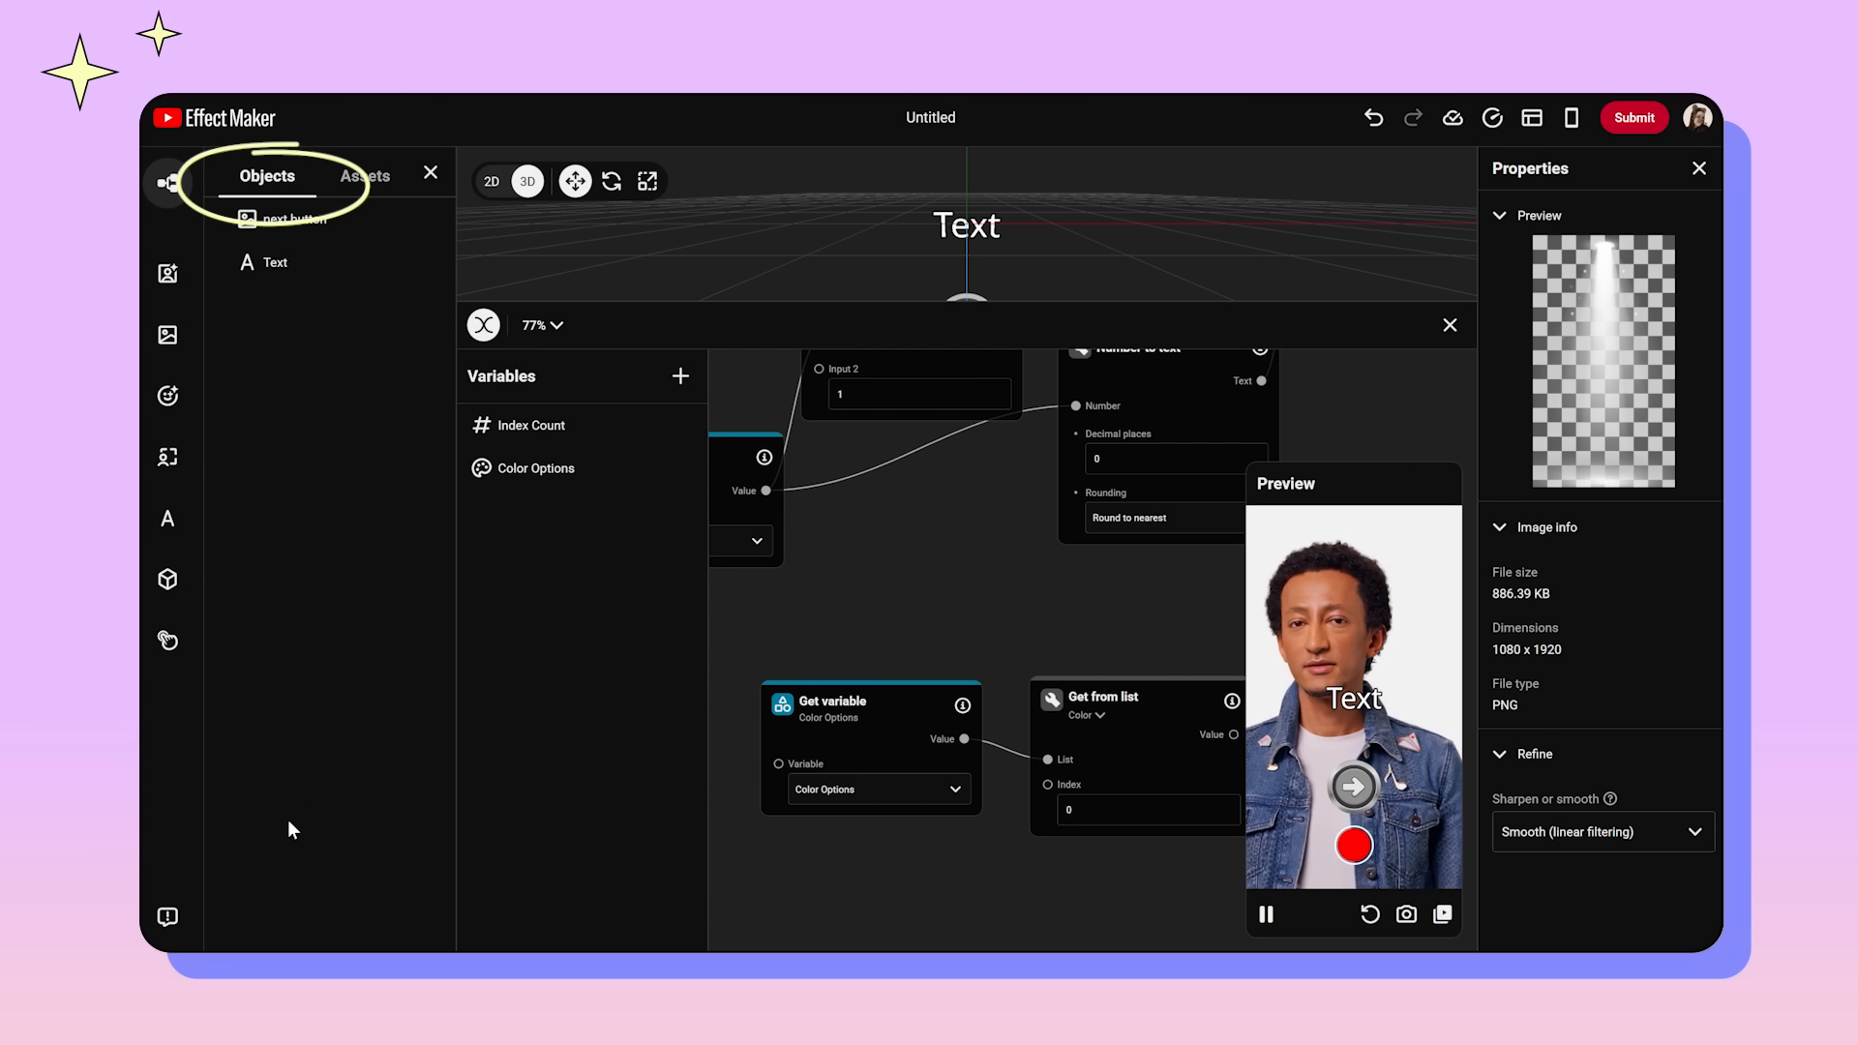
click(328, 847)
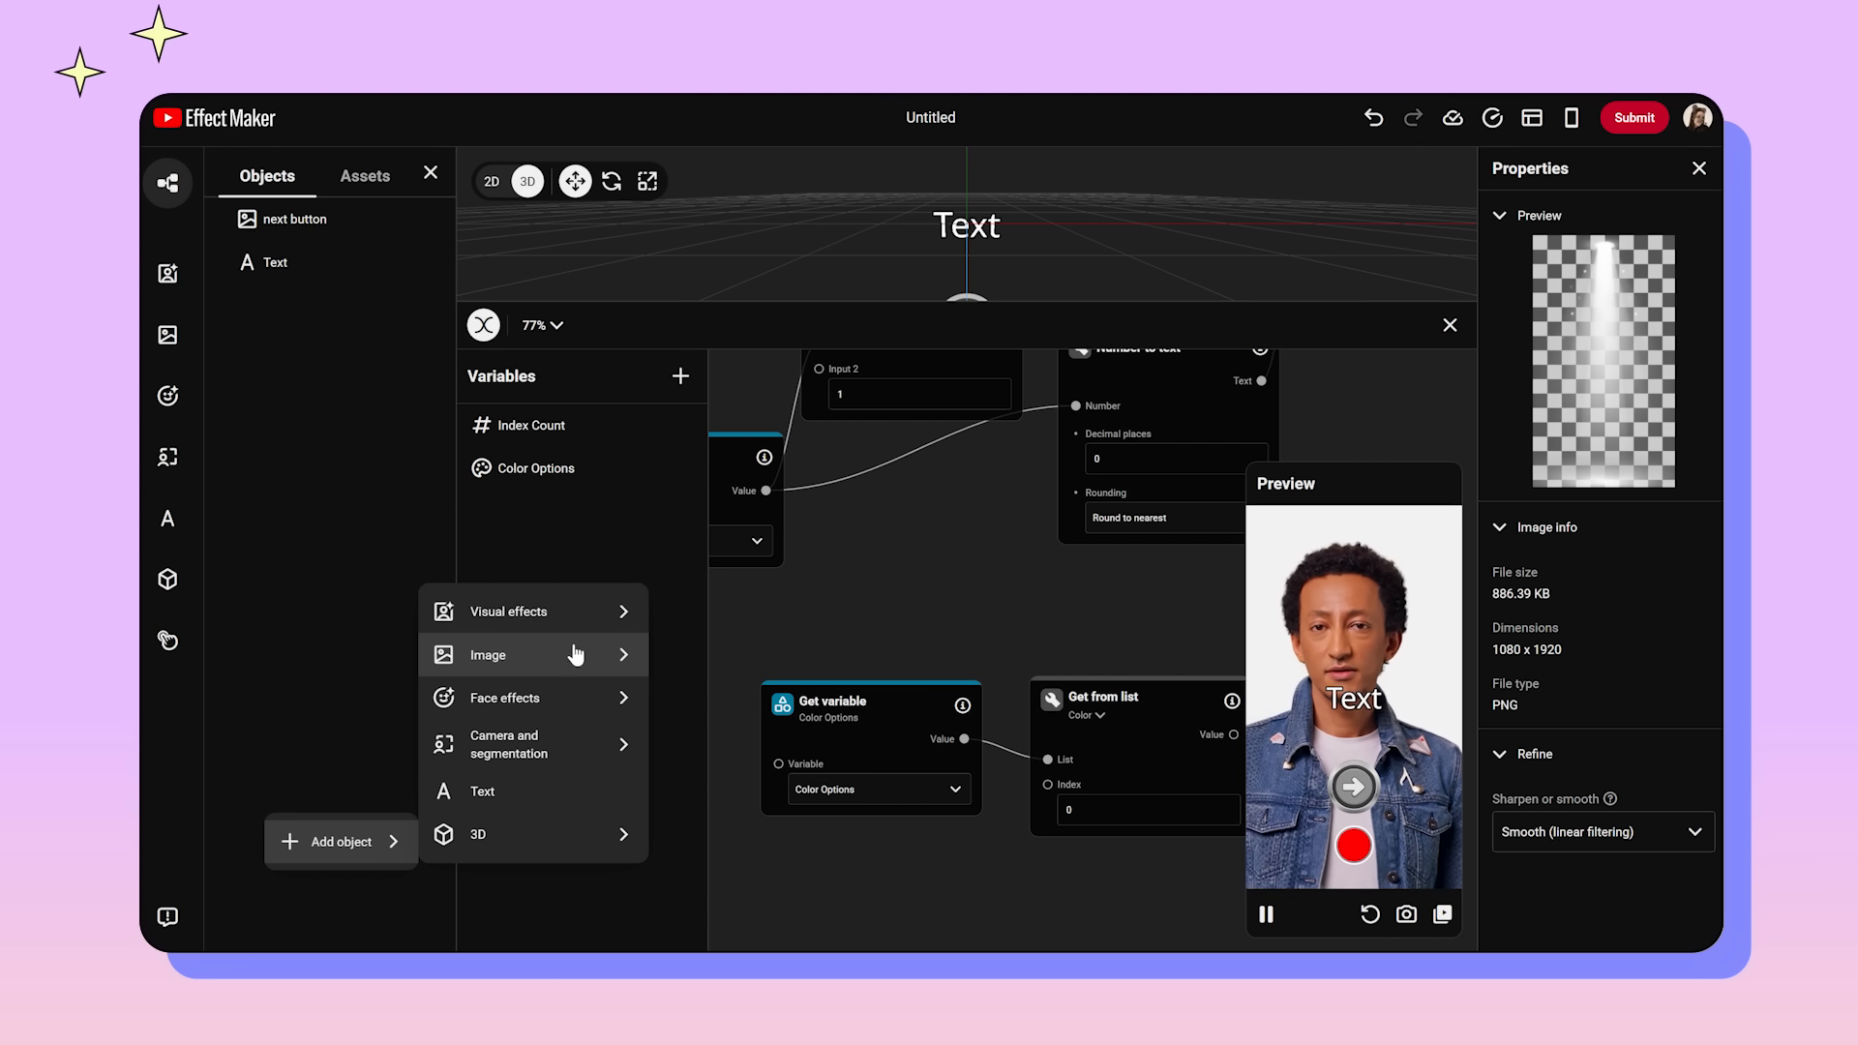
mouse_move(623, 651)
mouse_move(783, 519)
click(845, 524)
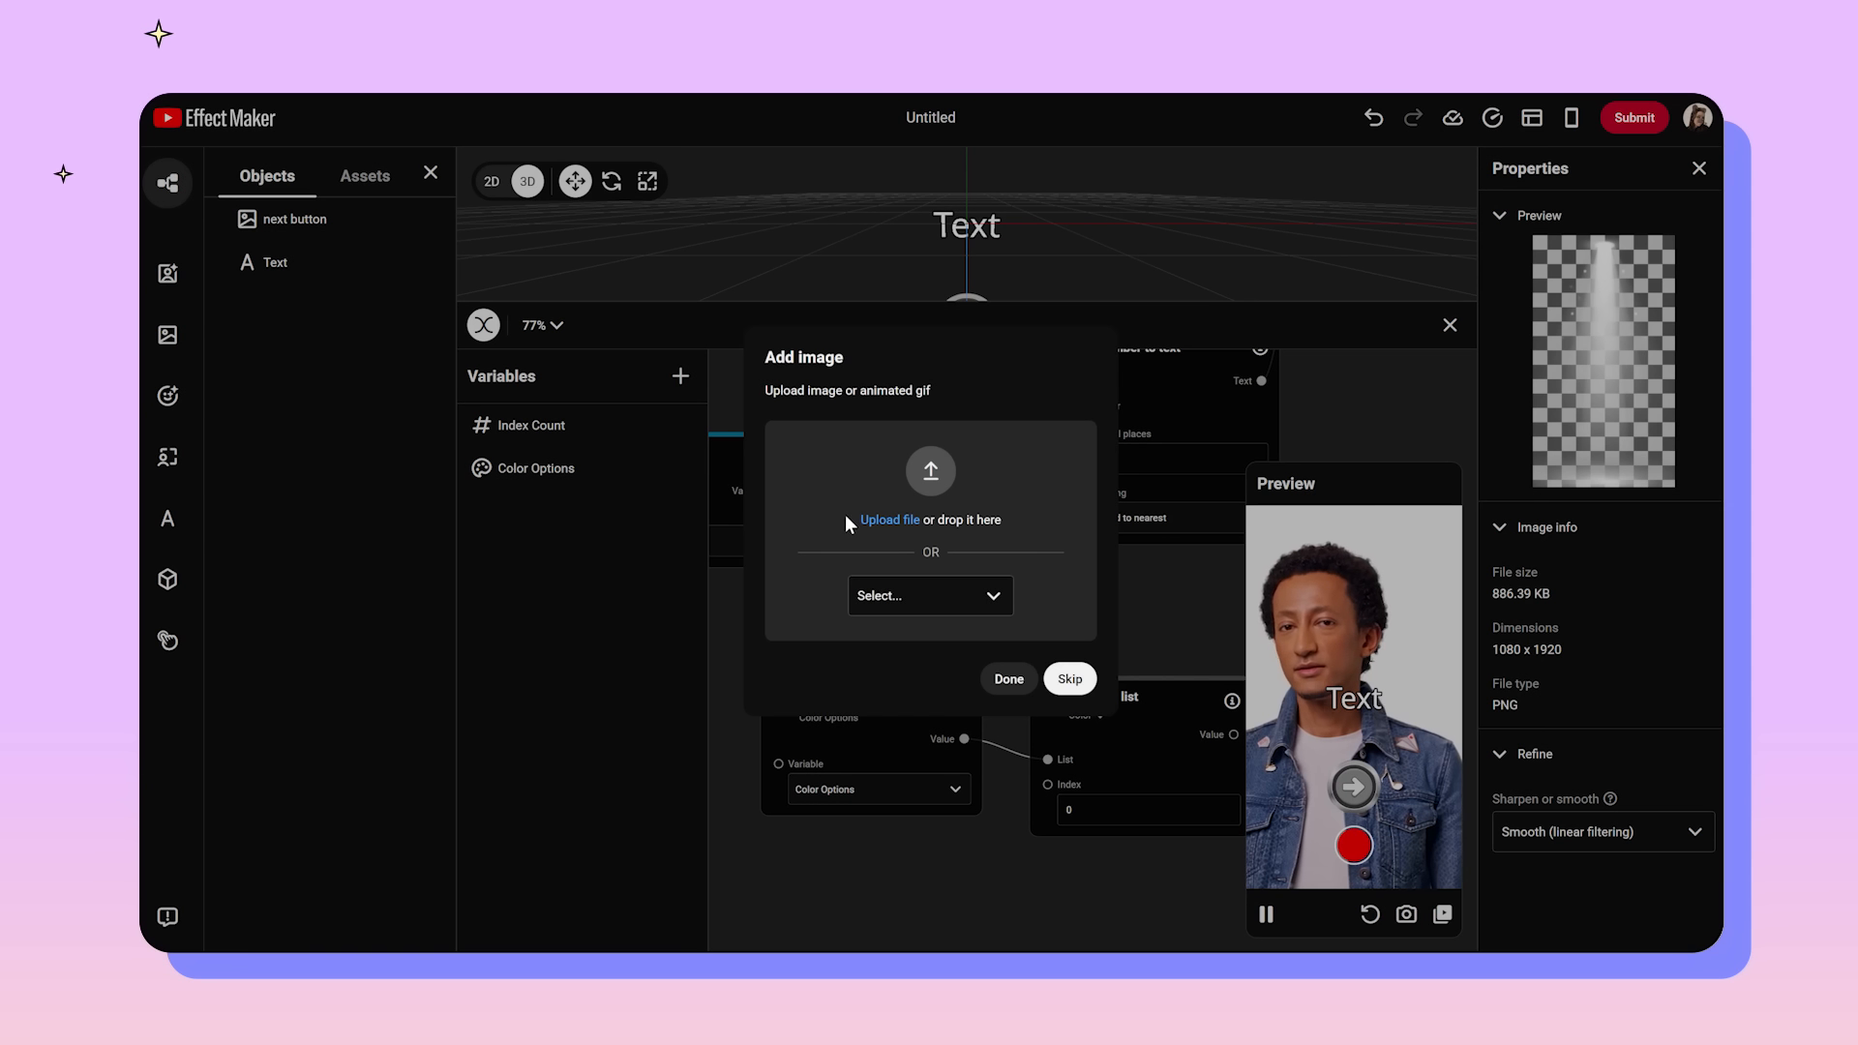
click(909, 599)
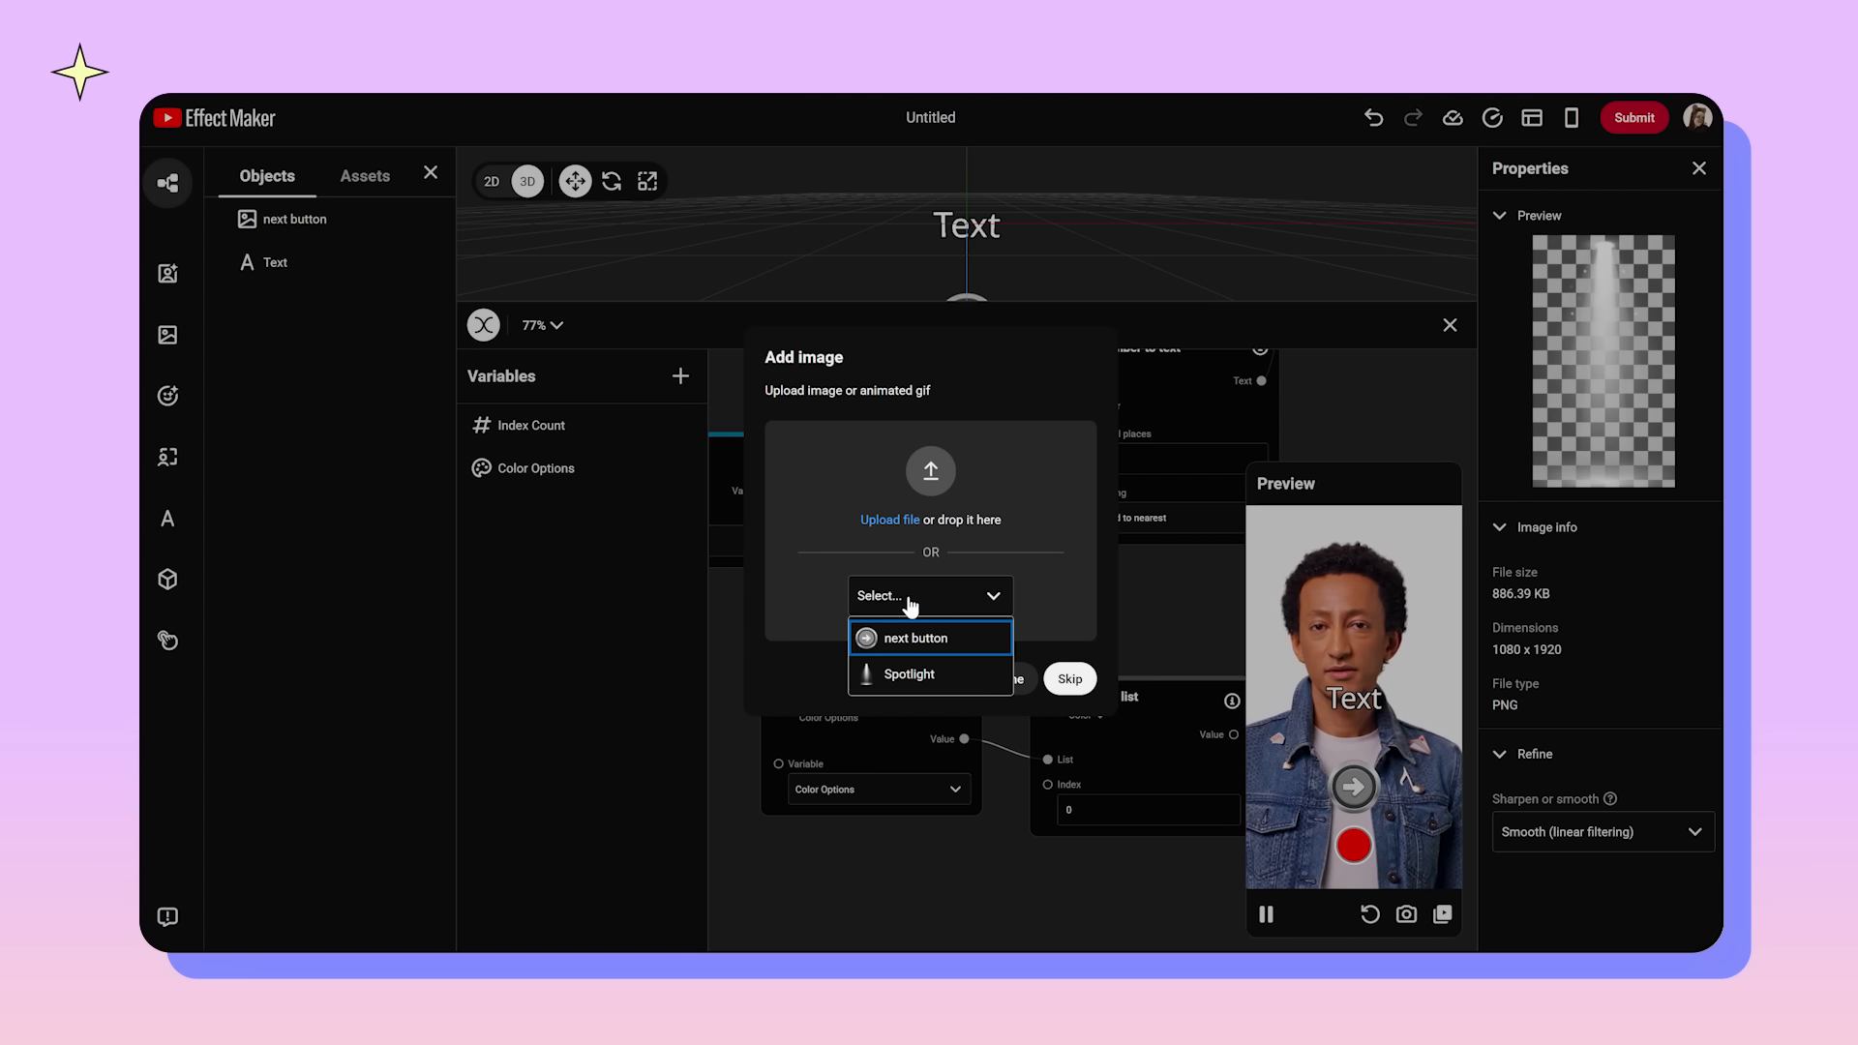
click(909, 674)
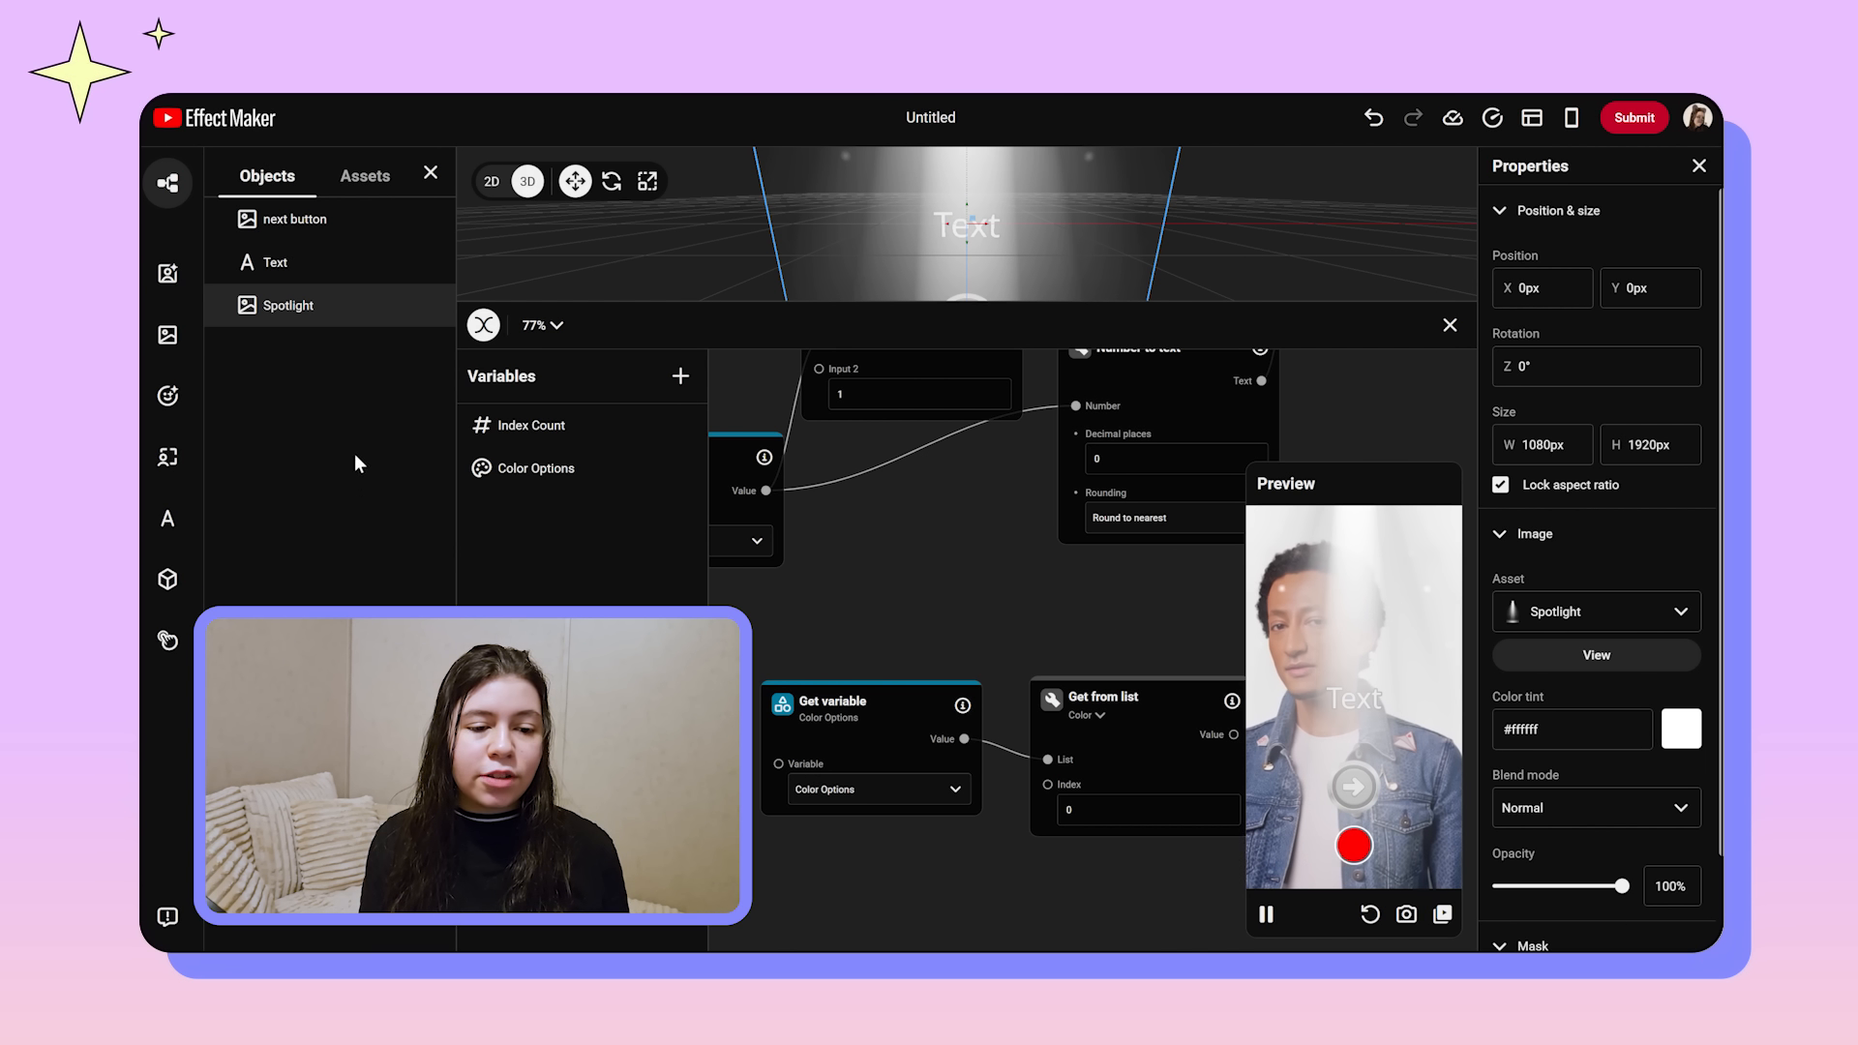
mouse_move(350, 309)
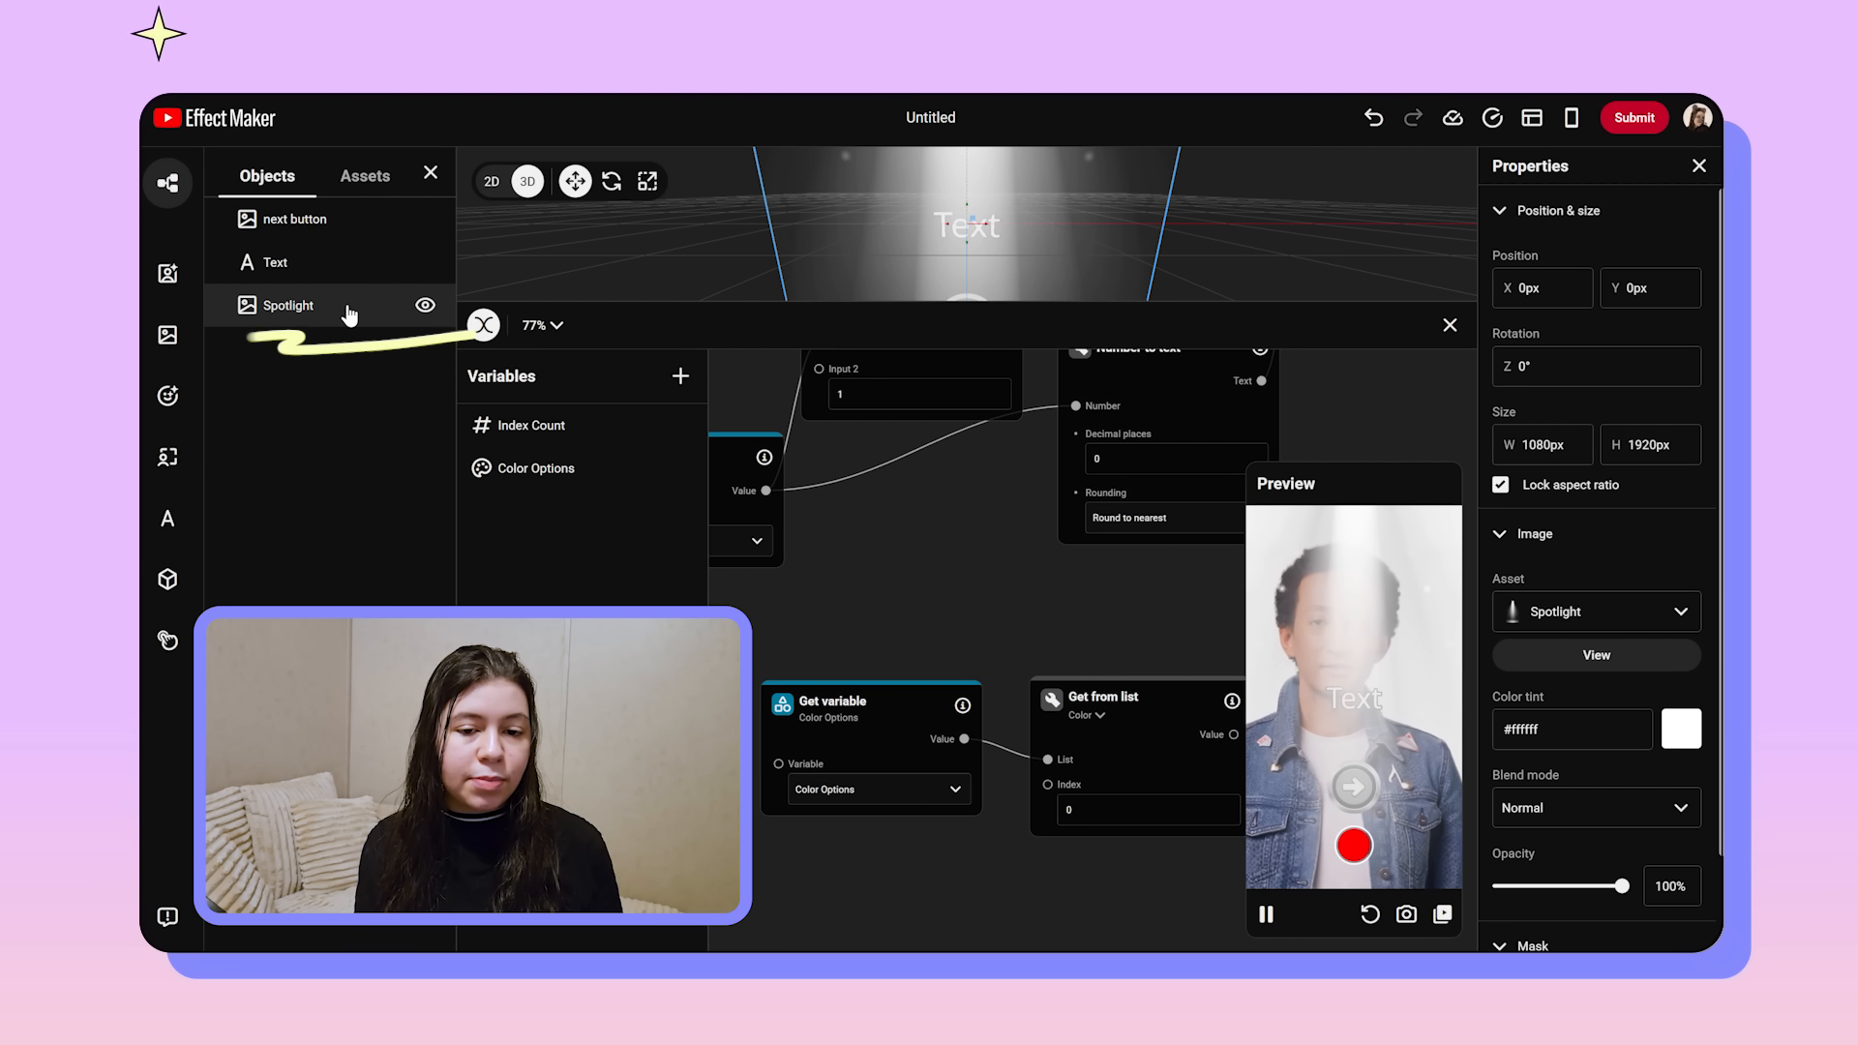
drag(349, 310, 365, 215)
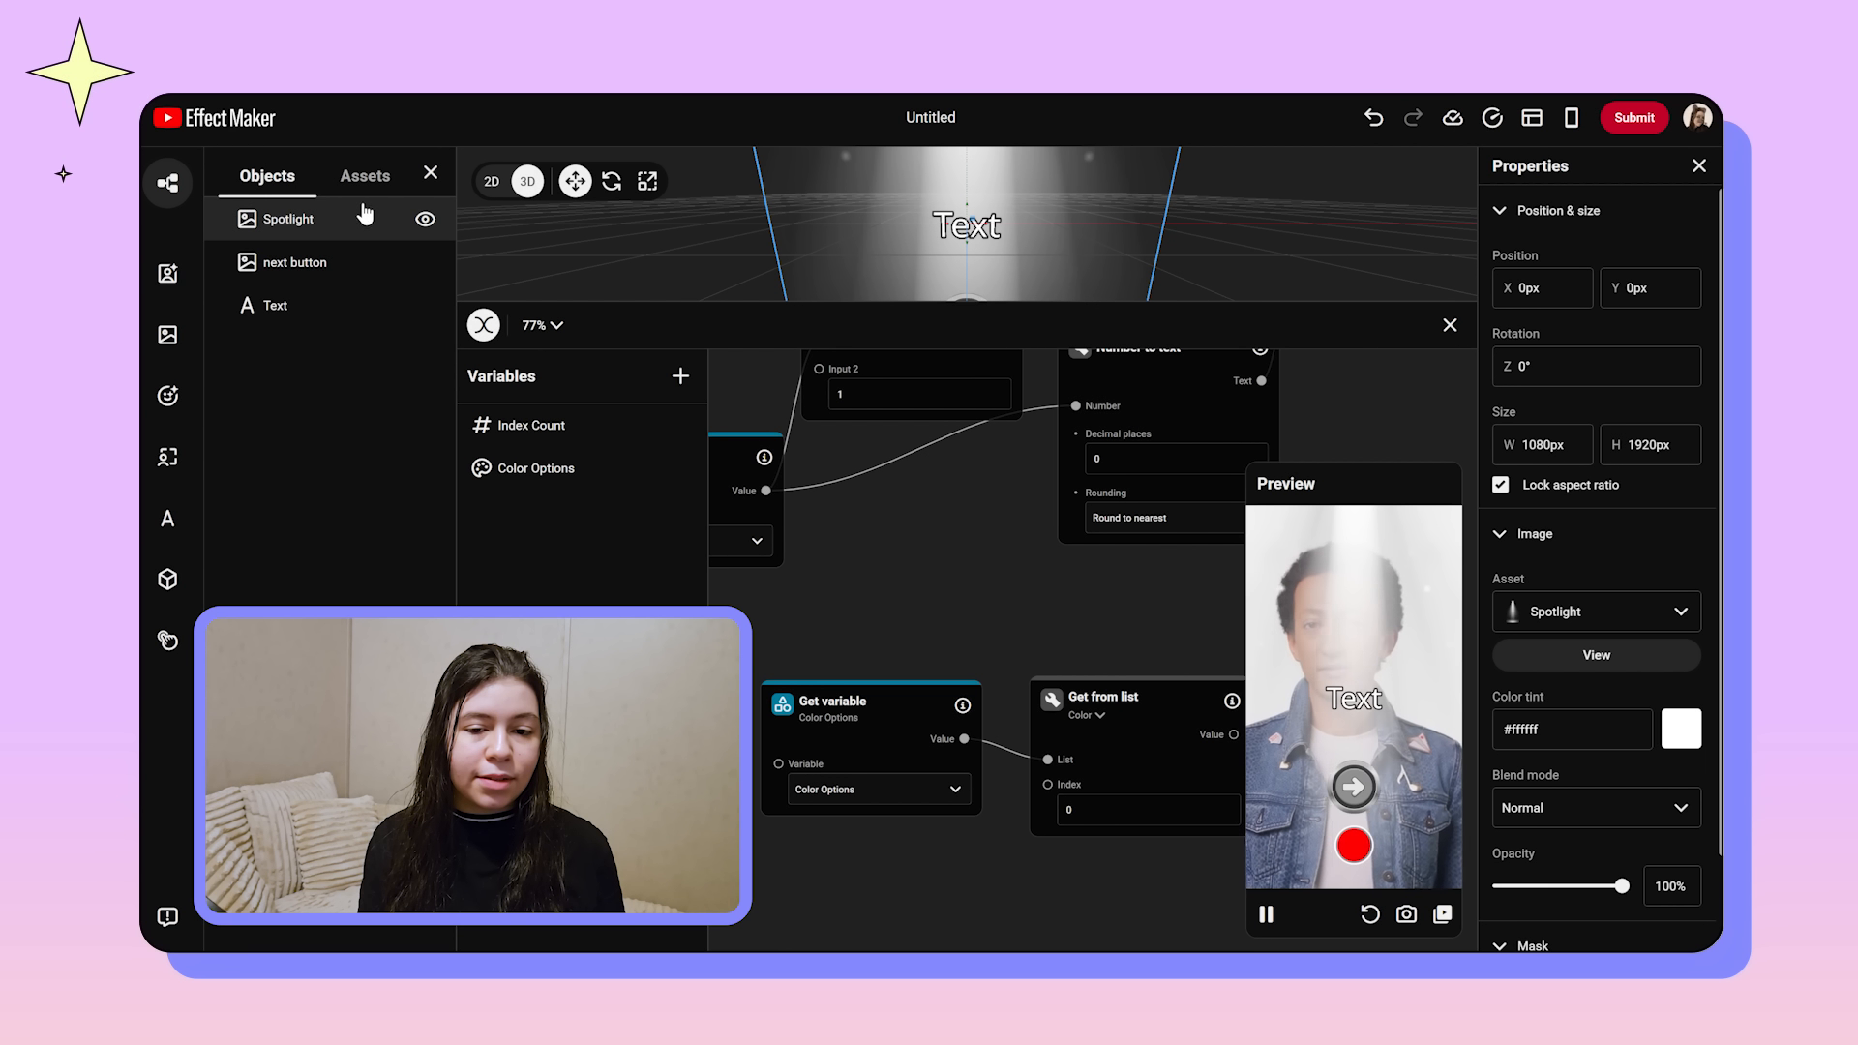
Step: Set the Spotlight image's Y position to 1000px, unlock its aspect ratio and resize it to 820px wide by 3697px high
drag(1635, 288, 1584, 290)
text(1000)
click(1500, 485)
drag(1636, 445, 1517, 453)
click(1499, 485)
text(2)
click(1500, 485)
text(720)
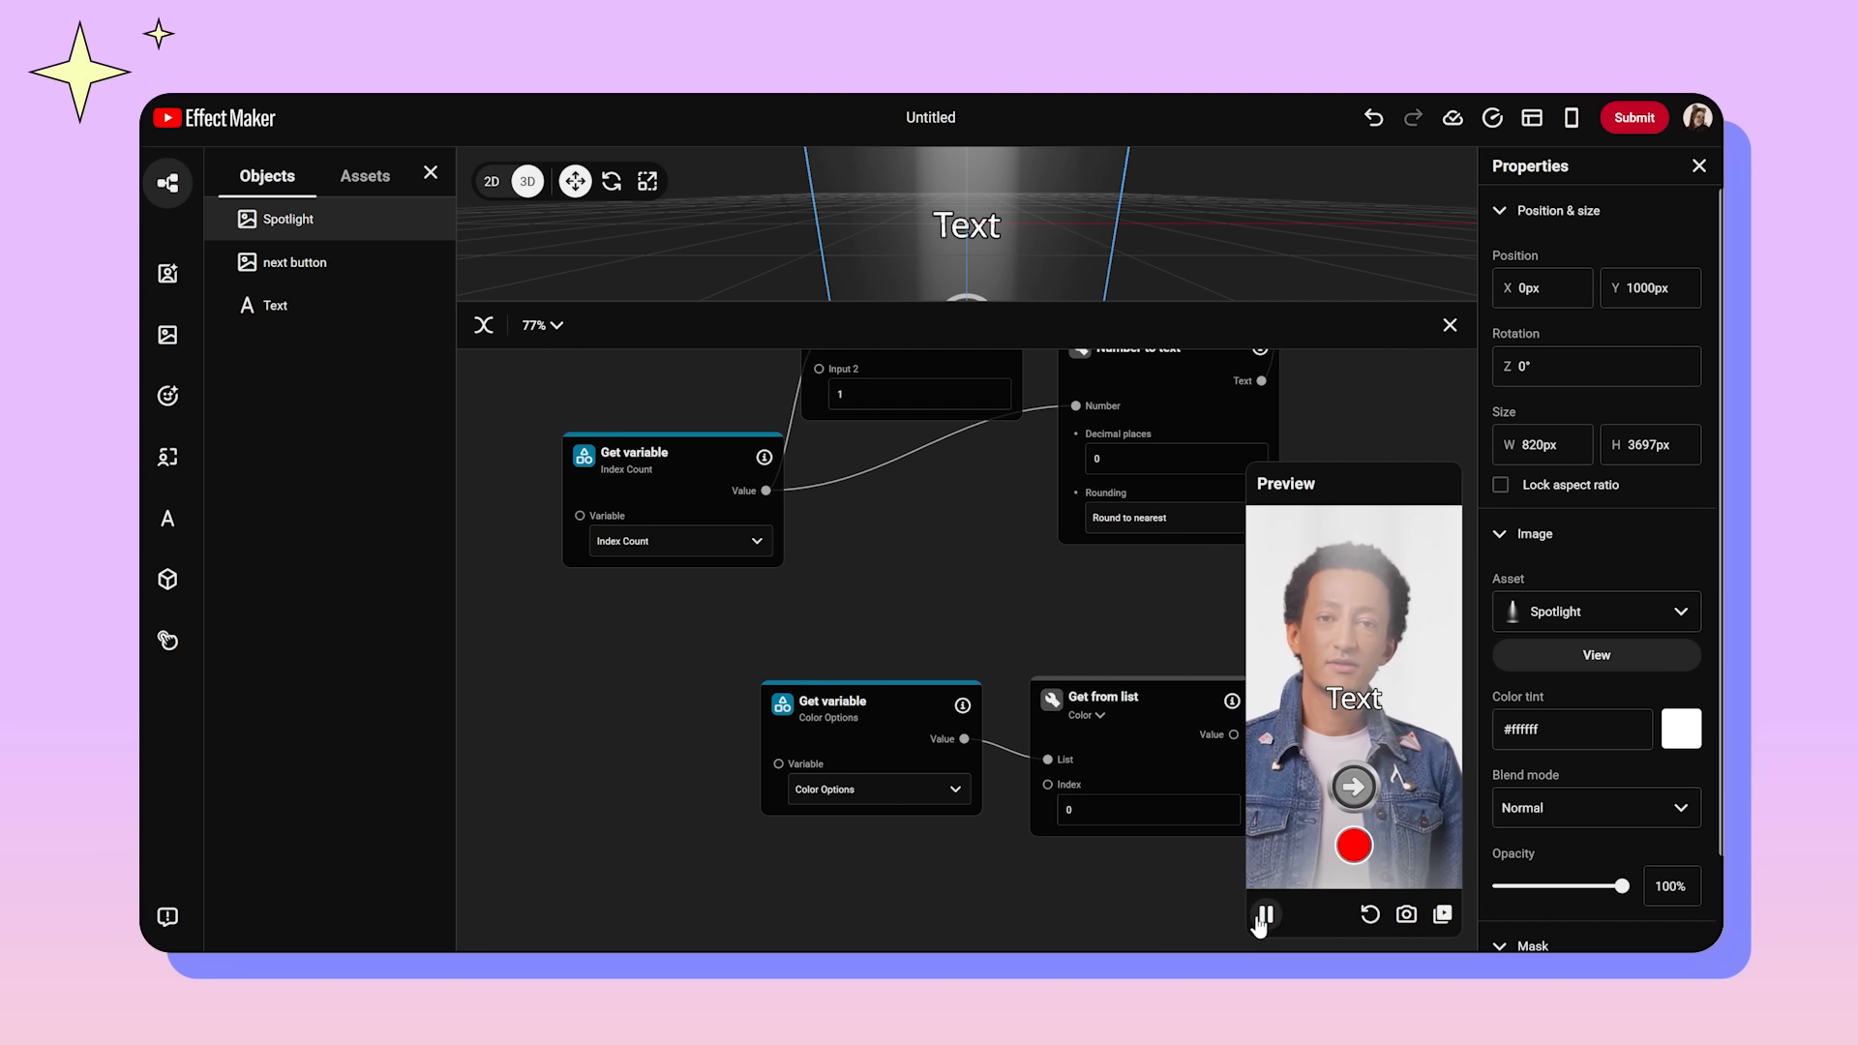
Step: Add a Set property node beside the Get from list node
drag(1168, 896, 875, 878)
right_click(1053, 848)
click(1151, 730)
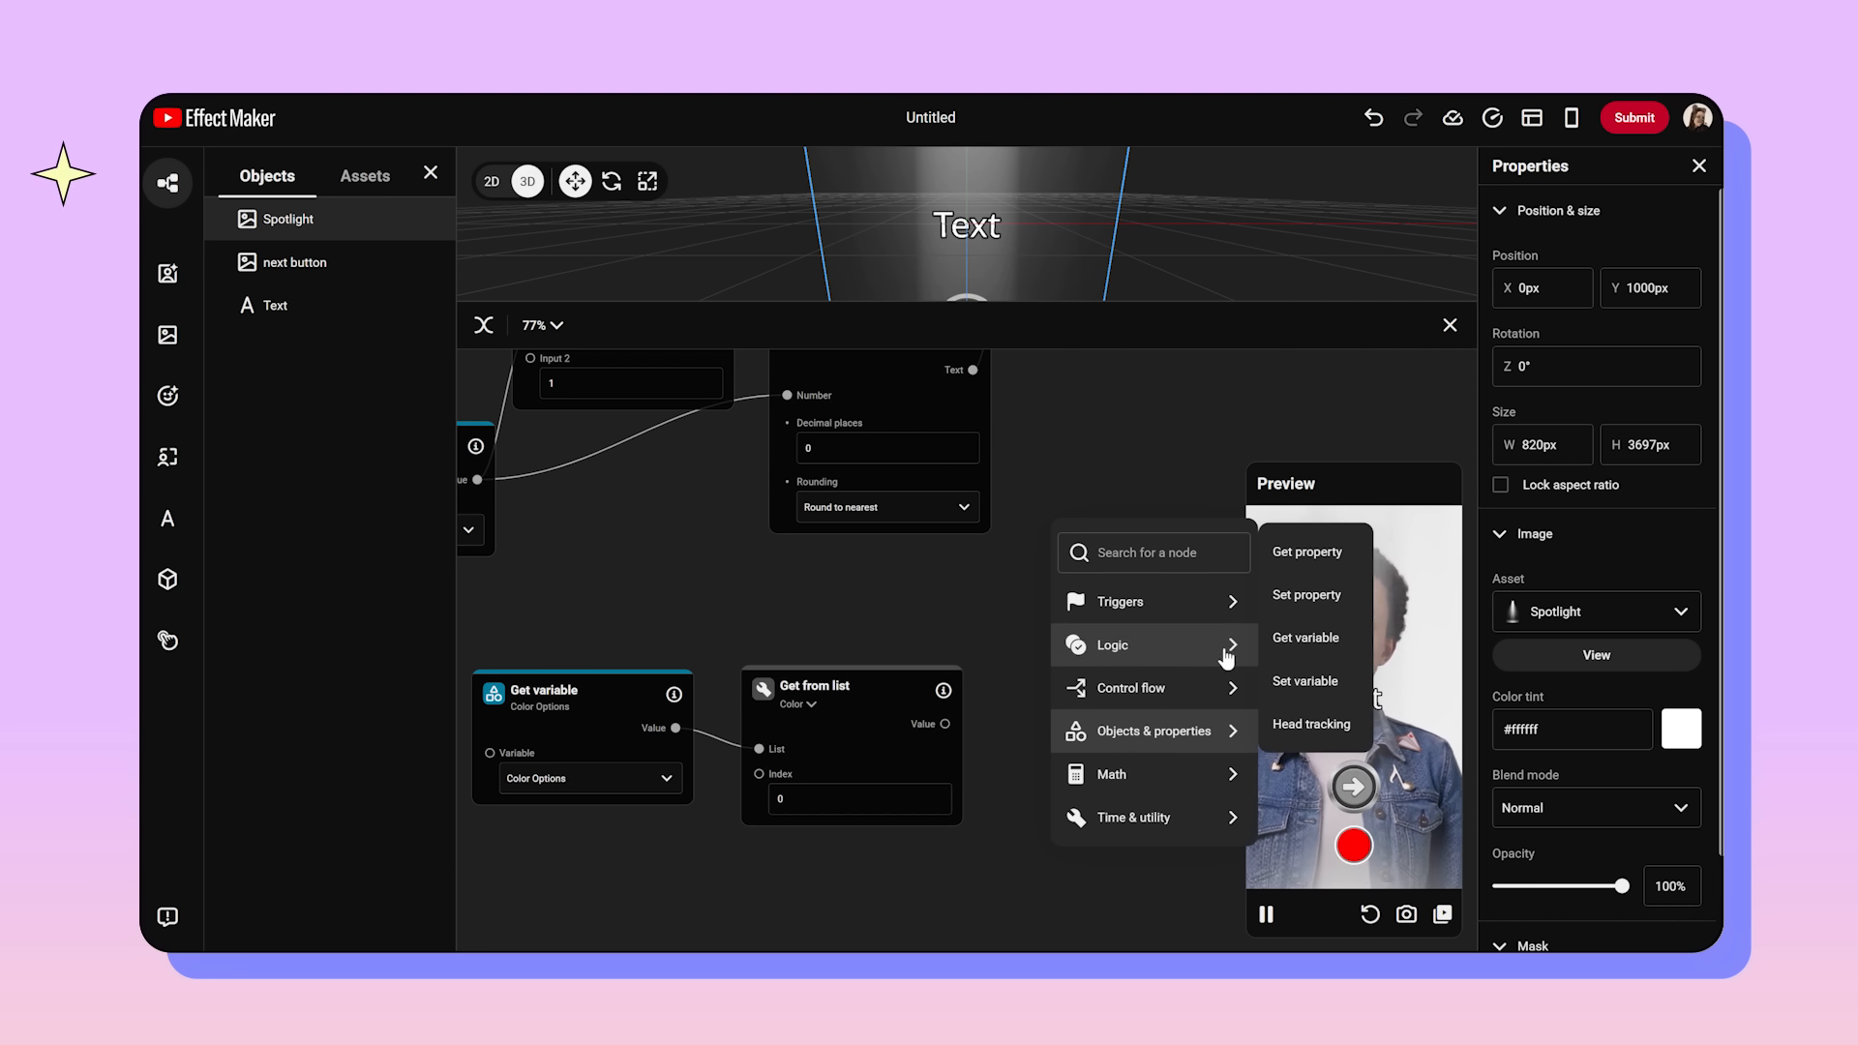
click(1301, 593)
drag(1181, 903, 1110, 660)
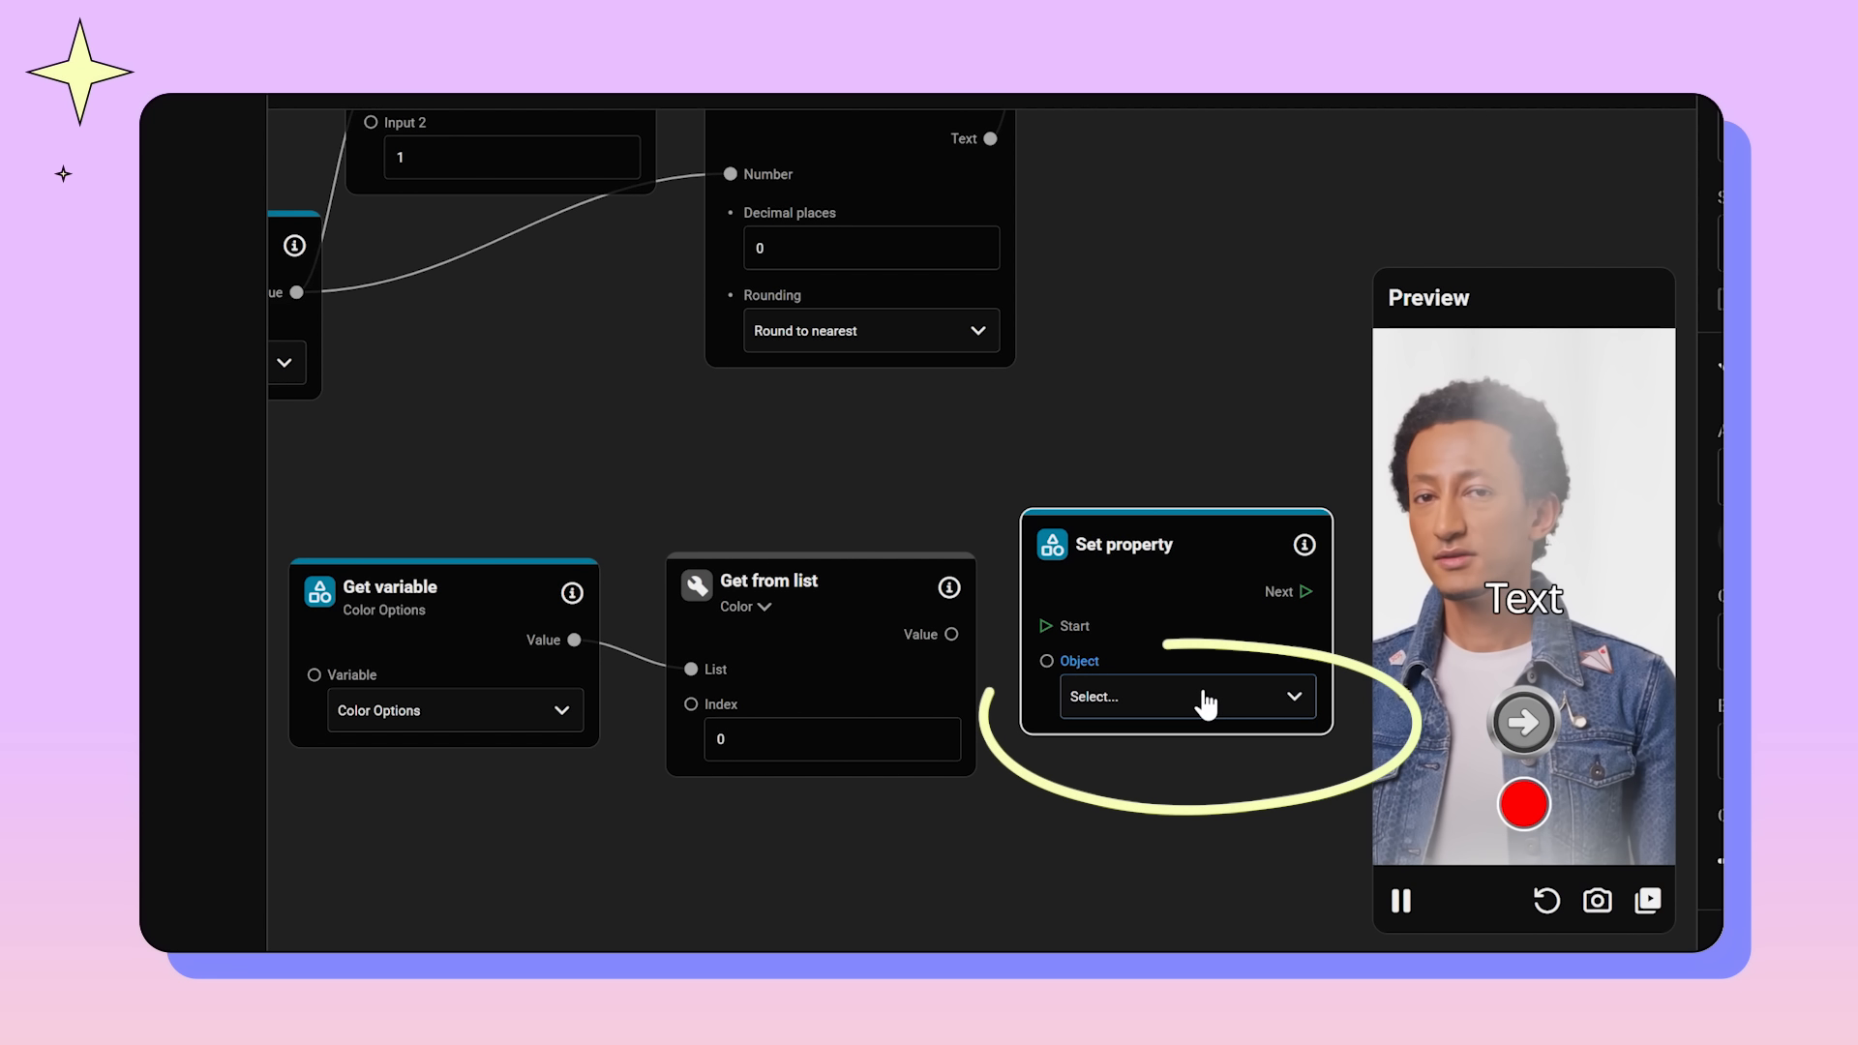
Step: Set the Set property node's object to Spotlight and its property to Color tint
click(1200, 699)
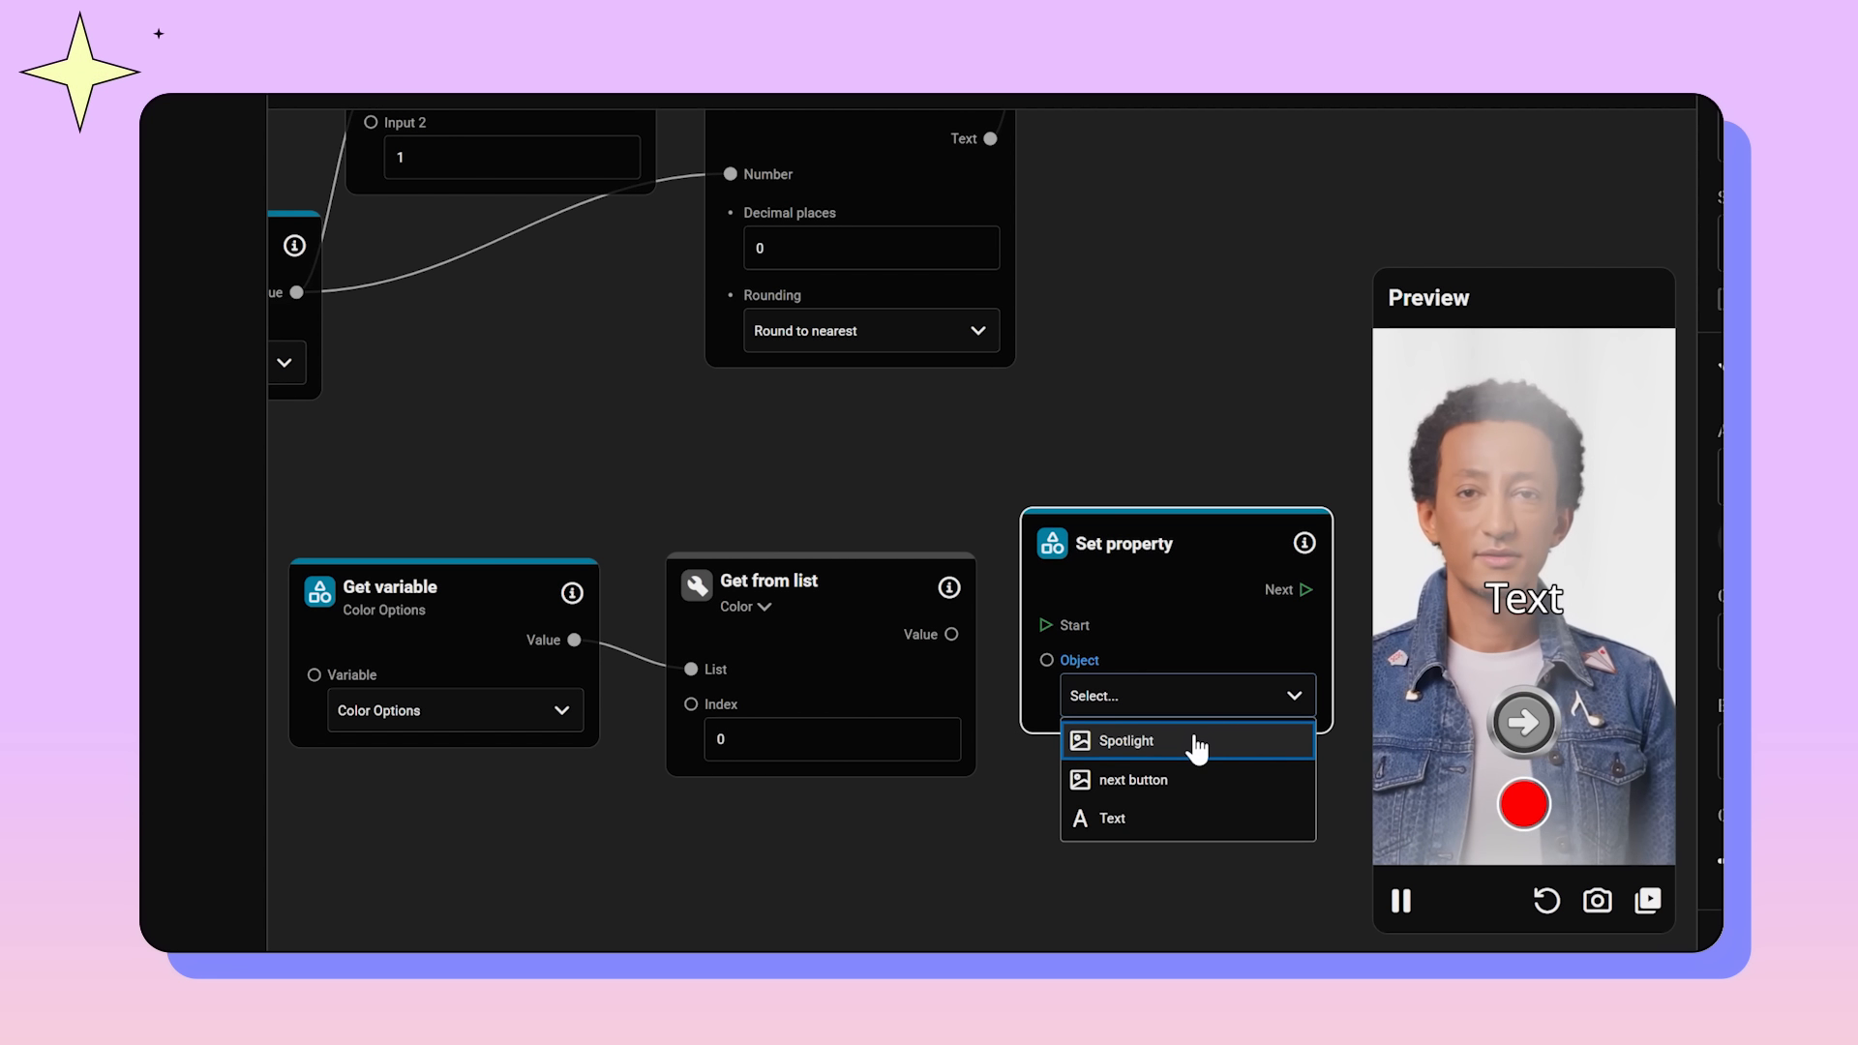
click(1190, 757)
drag(1187, 735, 1184, 693)
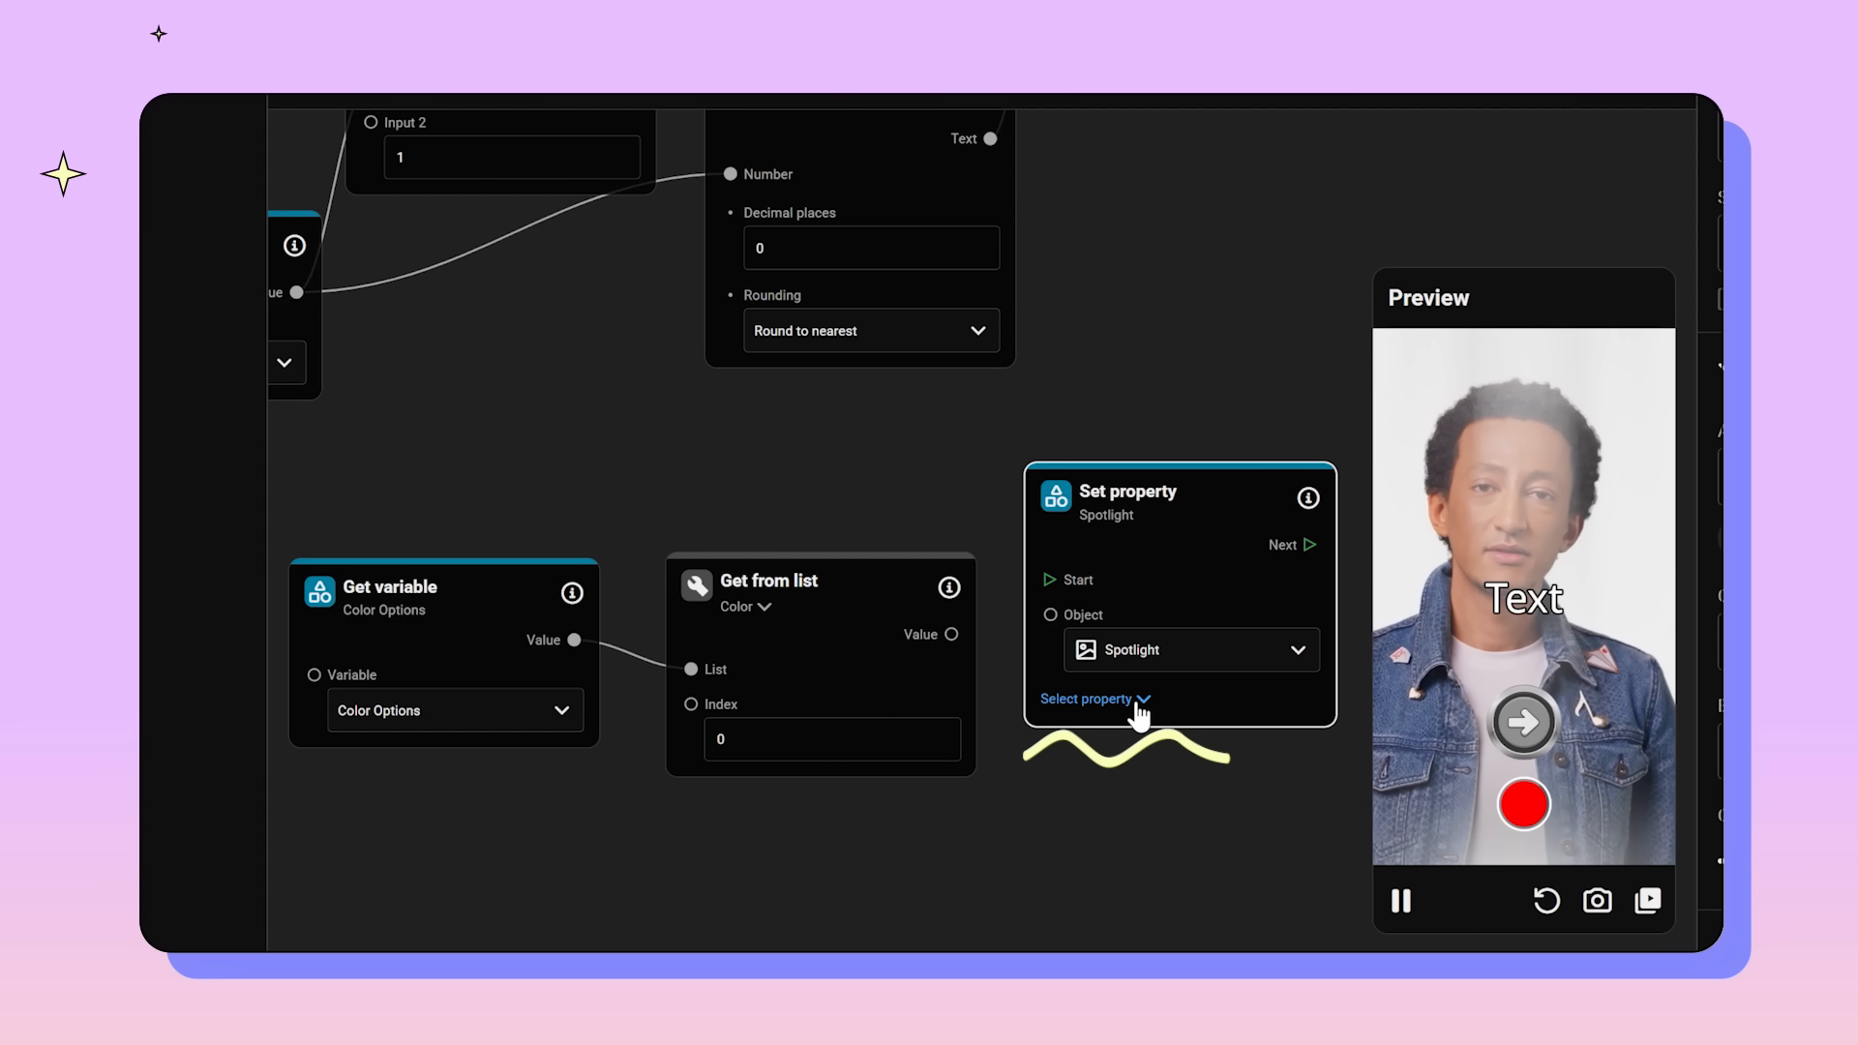
click(1138, 701)
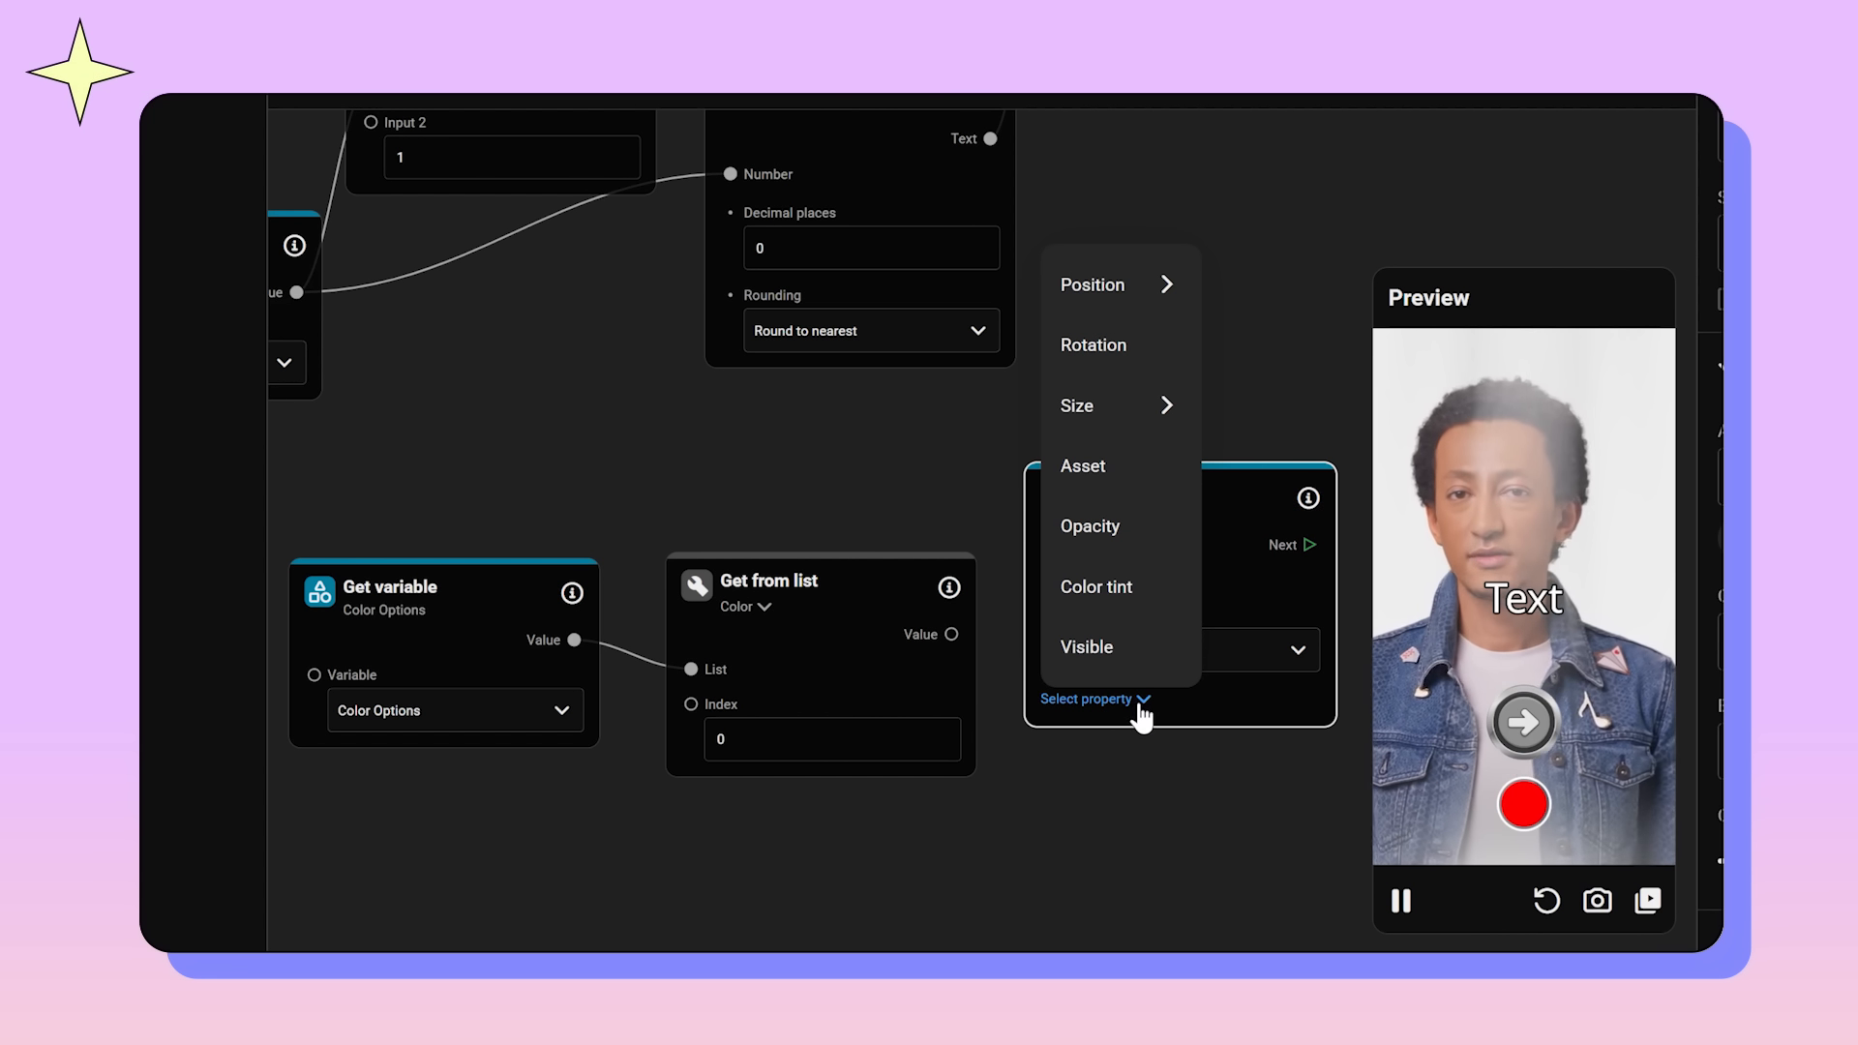
click(1146, 595)
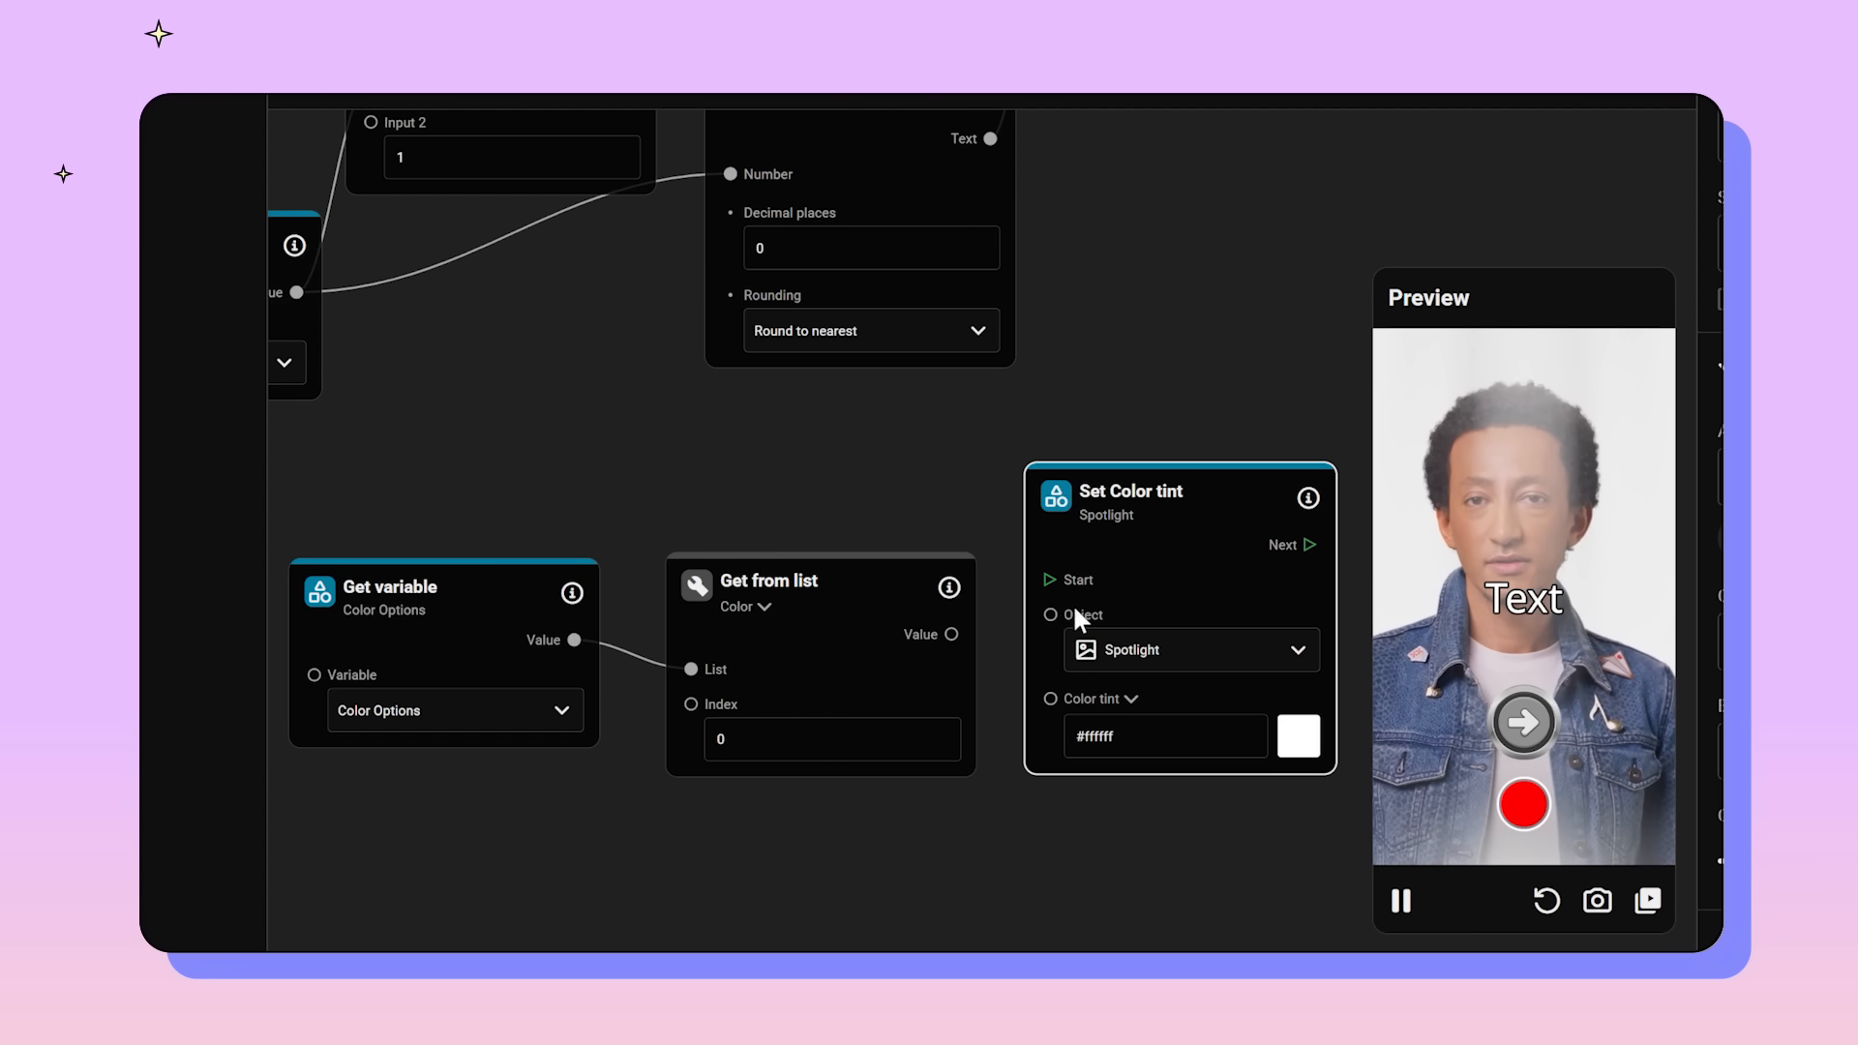
Step: Connect the Get from list node's Value to the Color tint input of the Set Color tint node
click(942, 675)
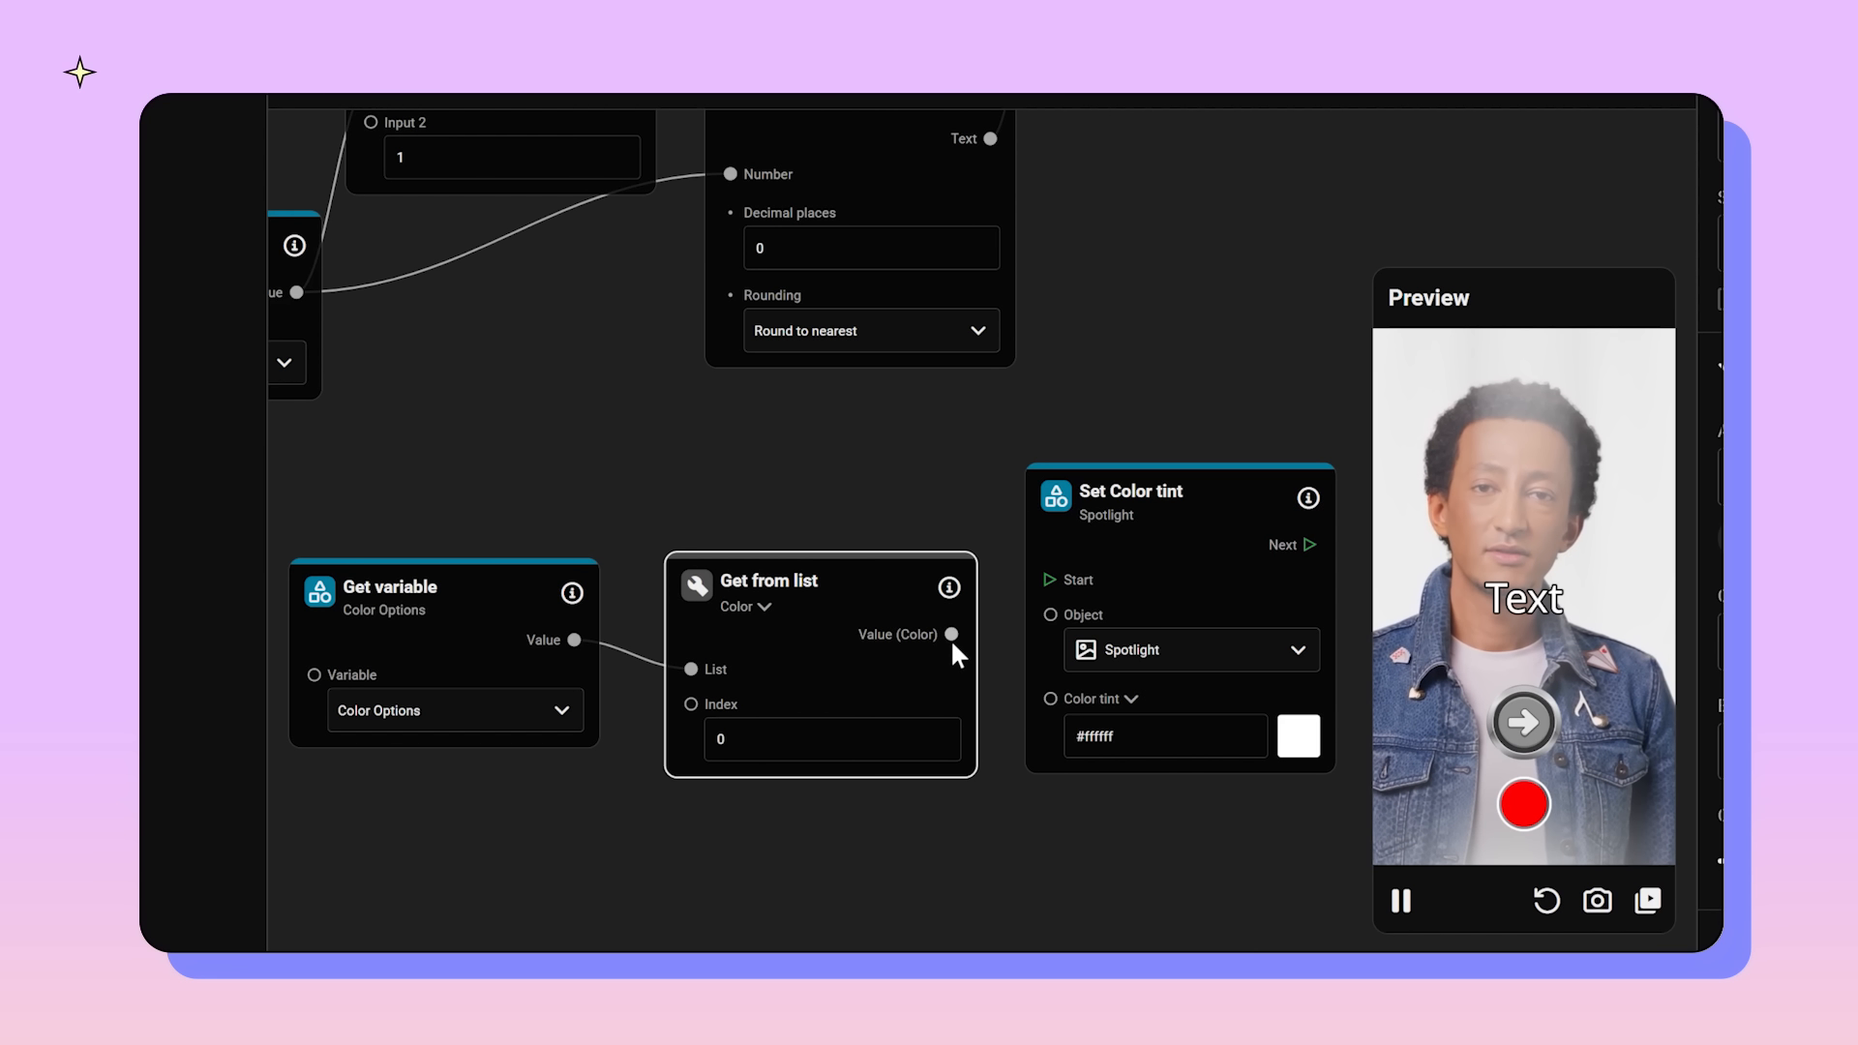
drag(951, 638, 958, 644)
drag(1053, 695, 1053, 695)
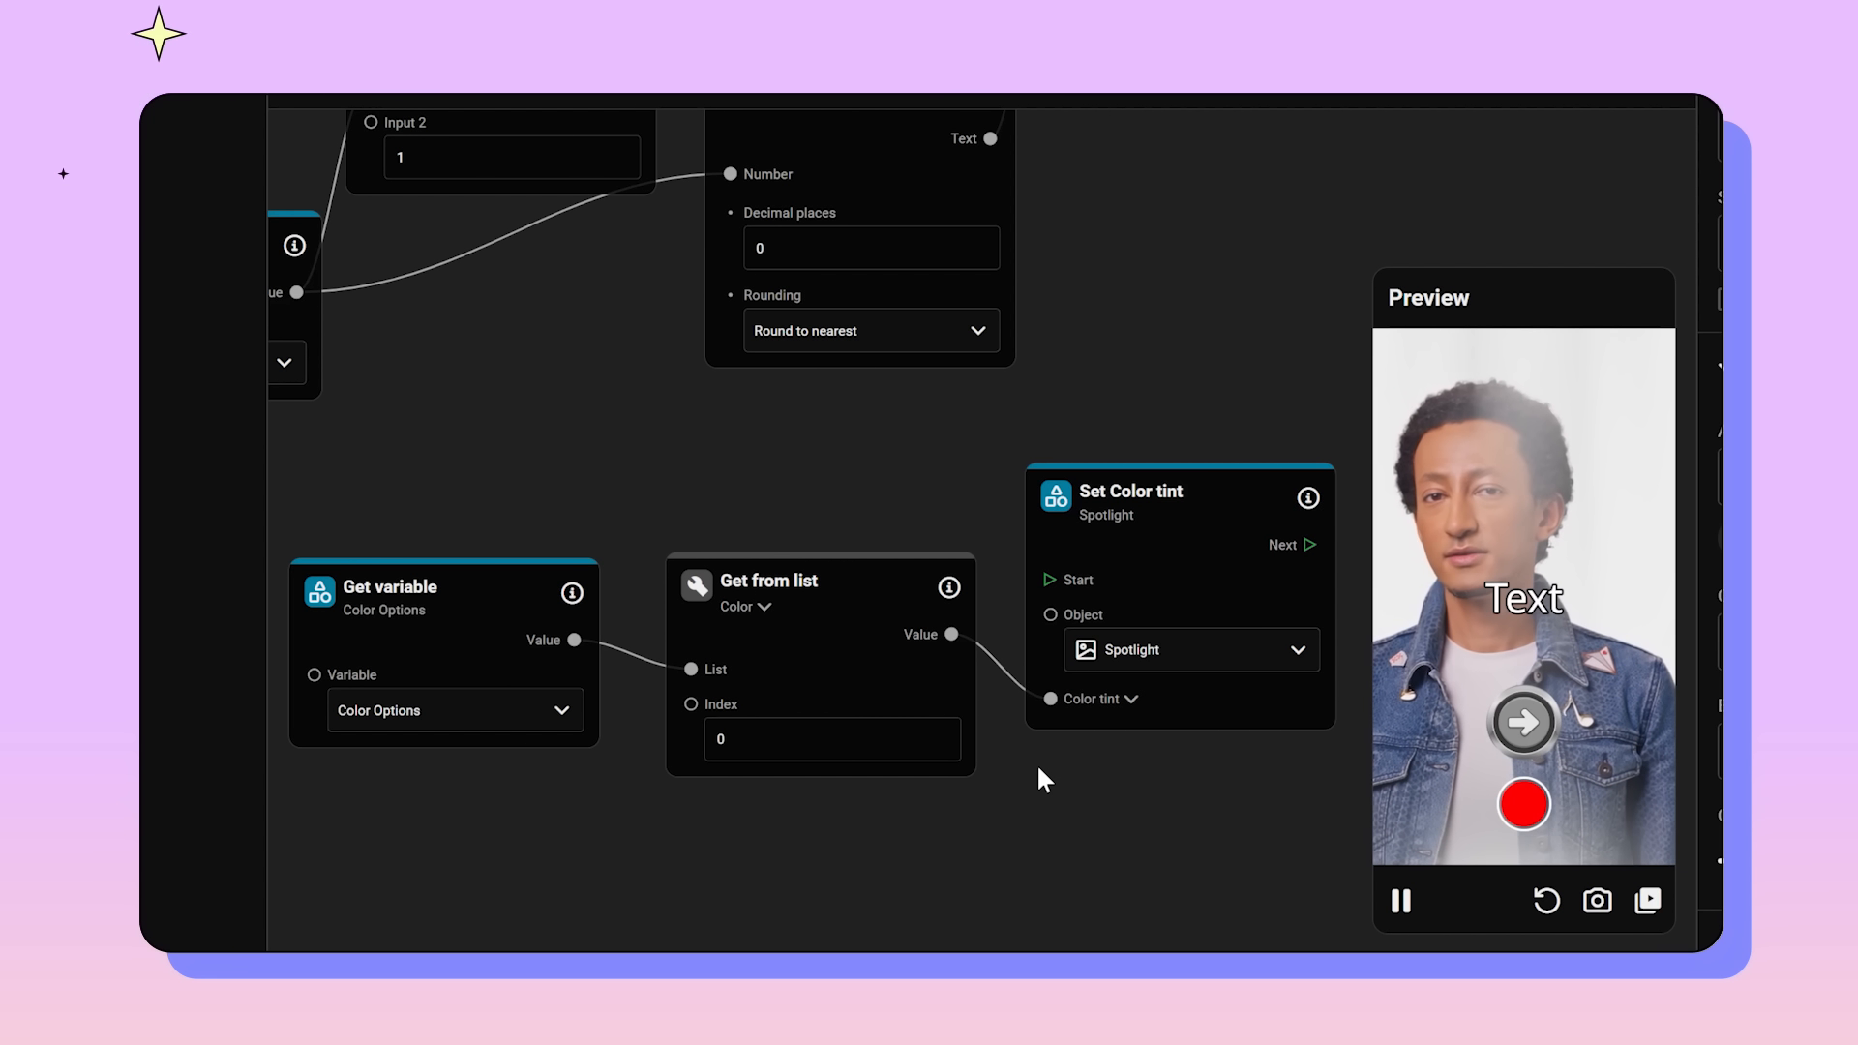
Step: Move the three color nodes up beside Object tap and connect Object tap's Next to Set Color tint's Start
scroll(1037, 763, down, 5)
drag(977, 593, 1057, 699)
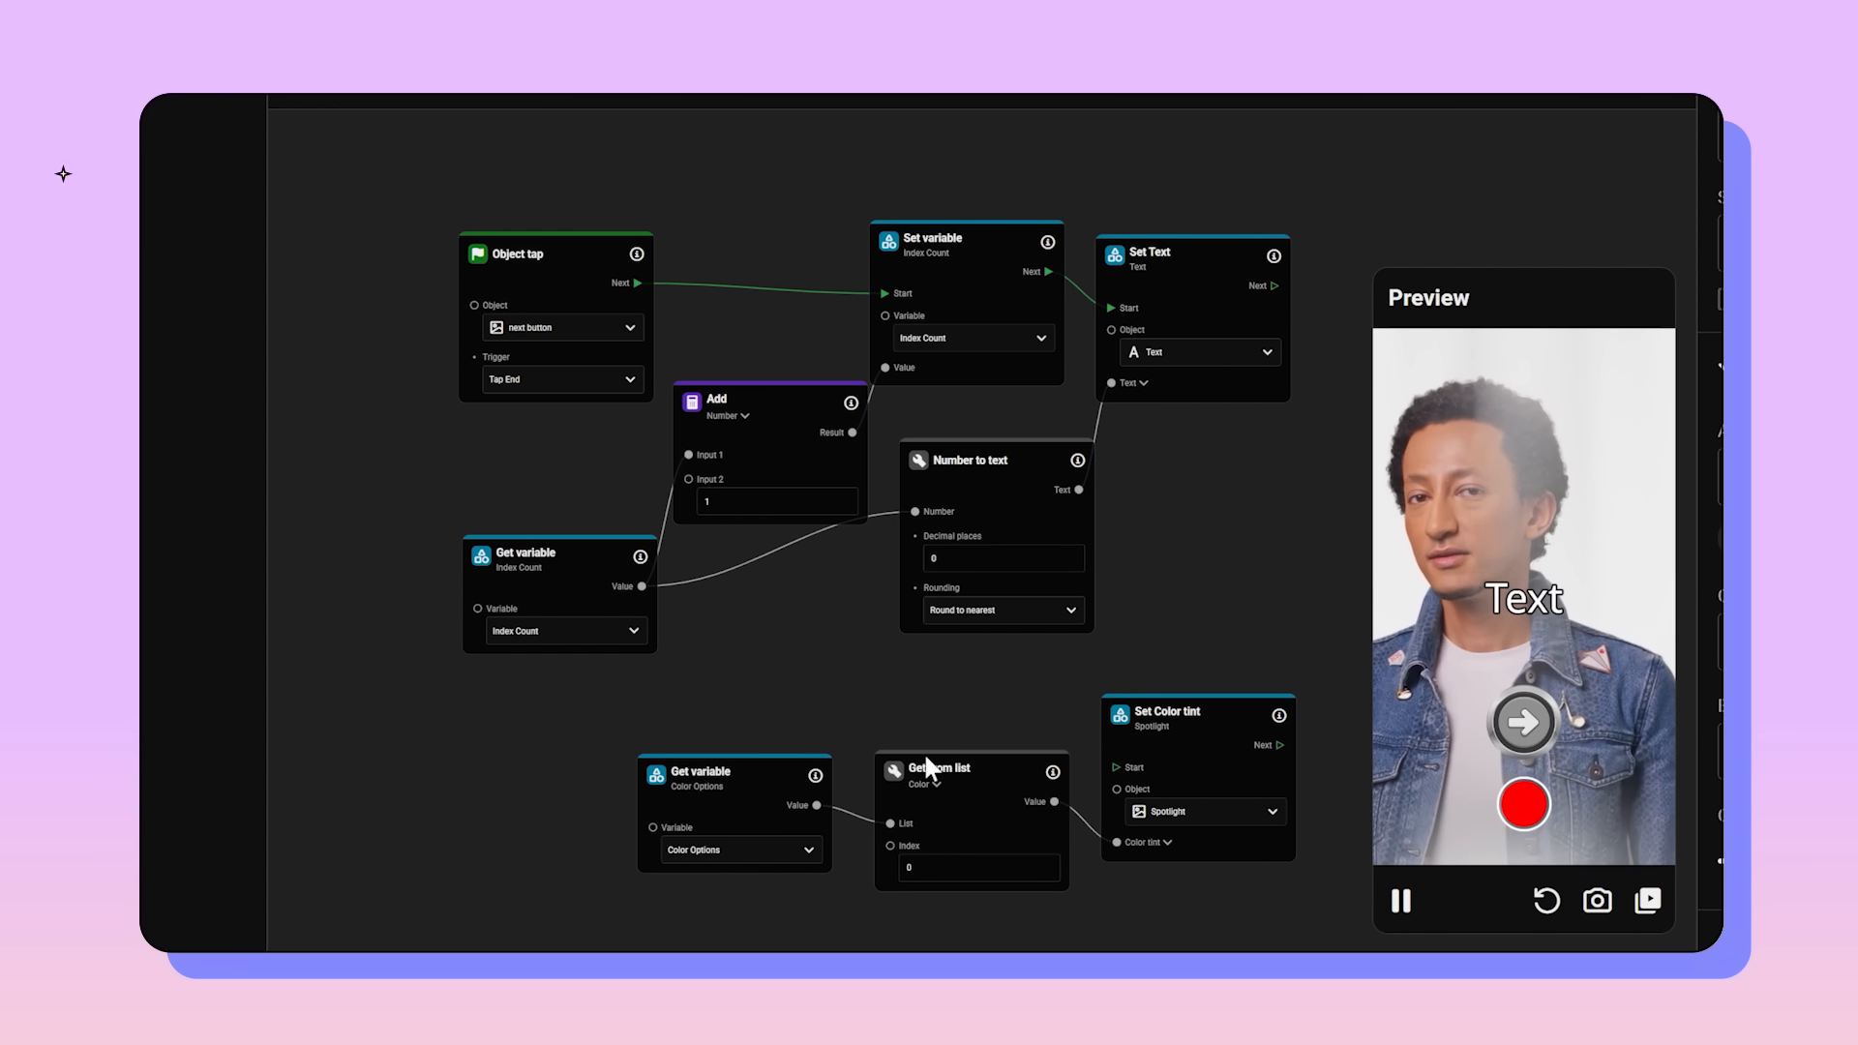
drag(956, 808, 1175, 822)
drag(1171, 757, 797, 310)
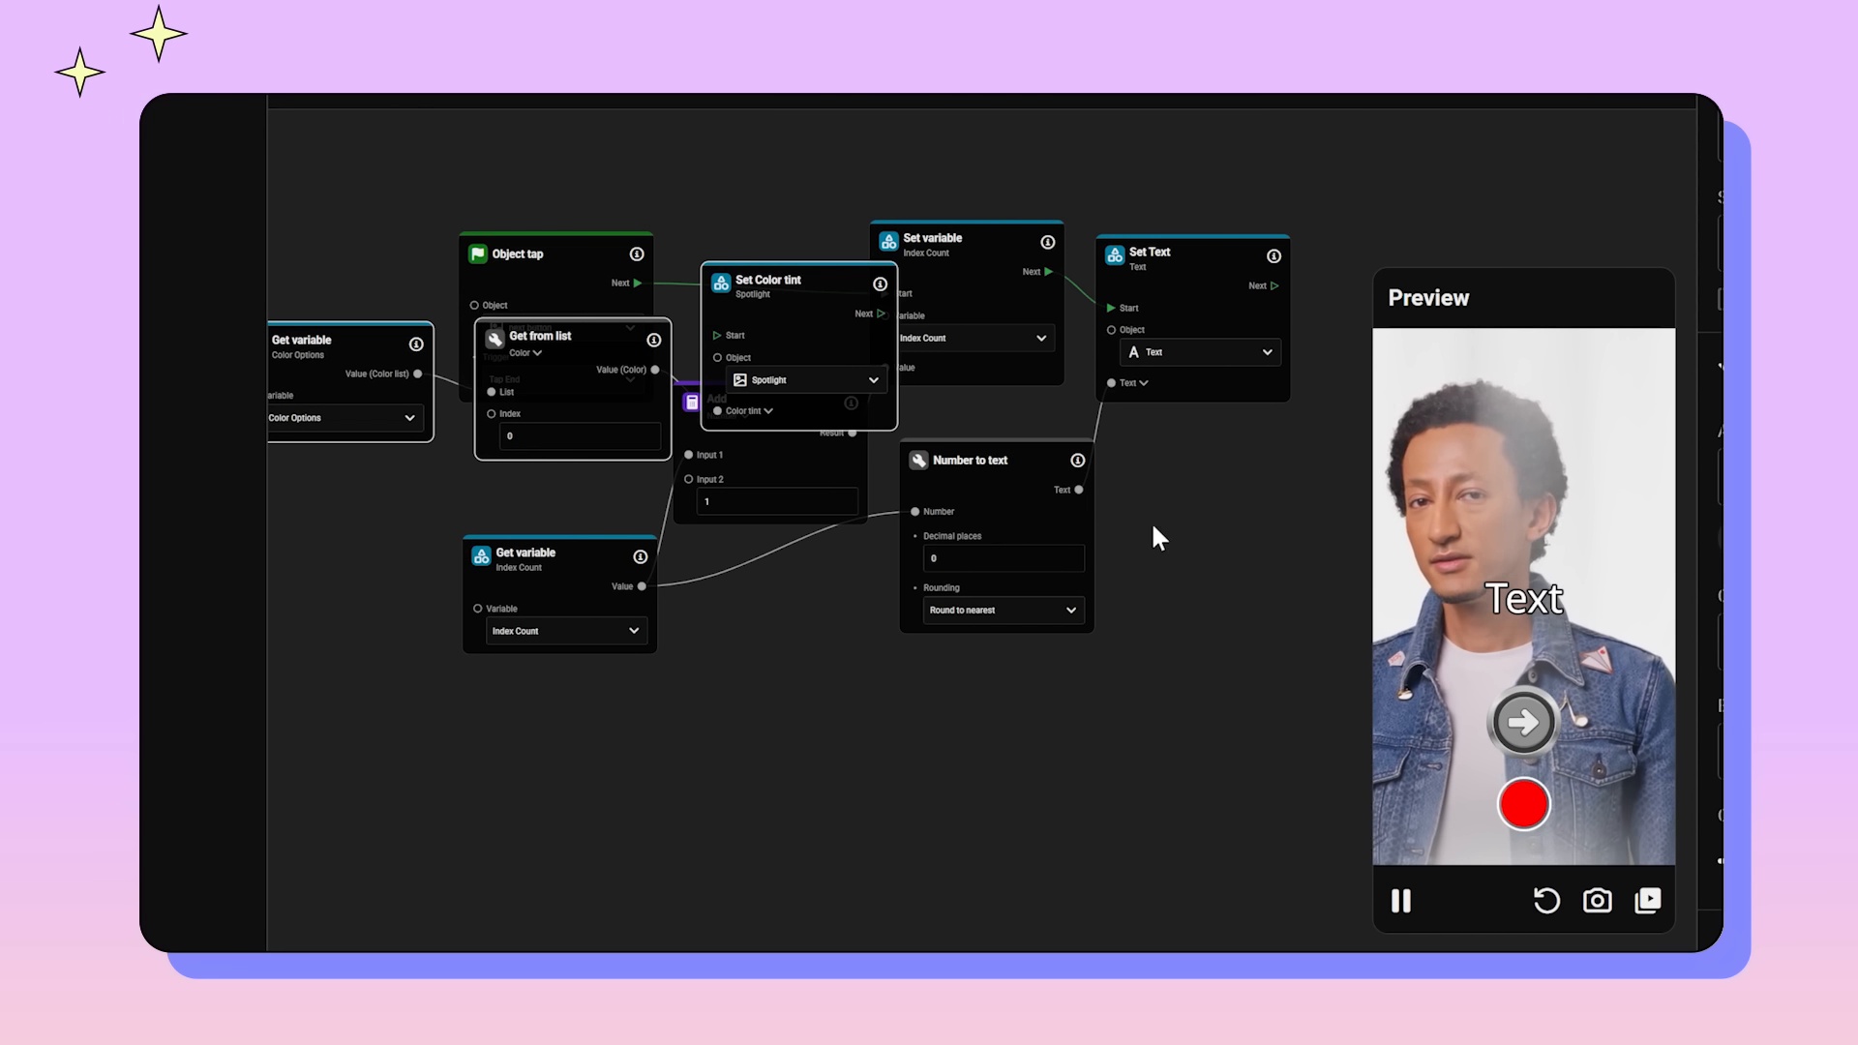
drag(708, 146, 848, 276)
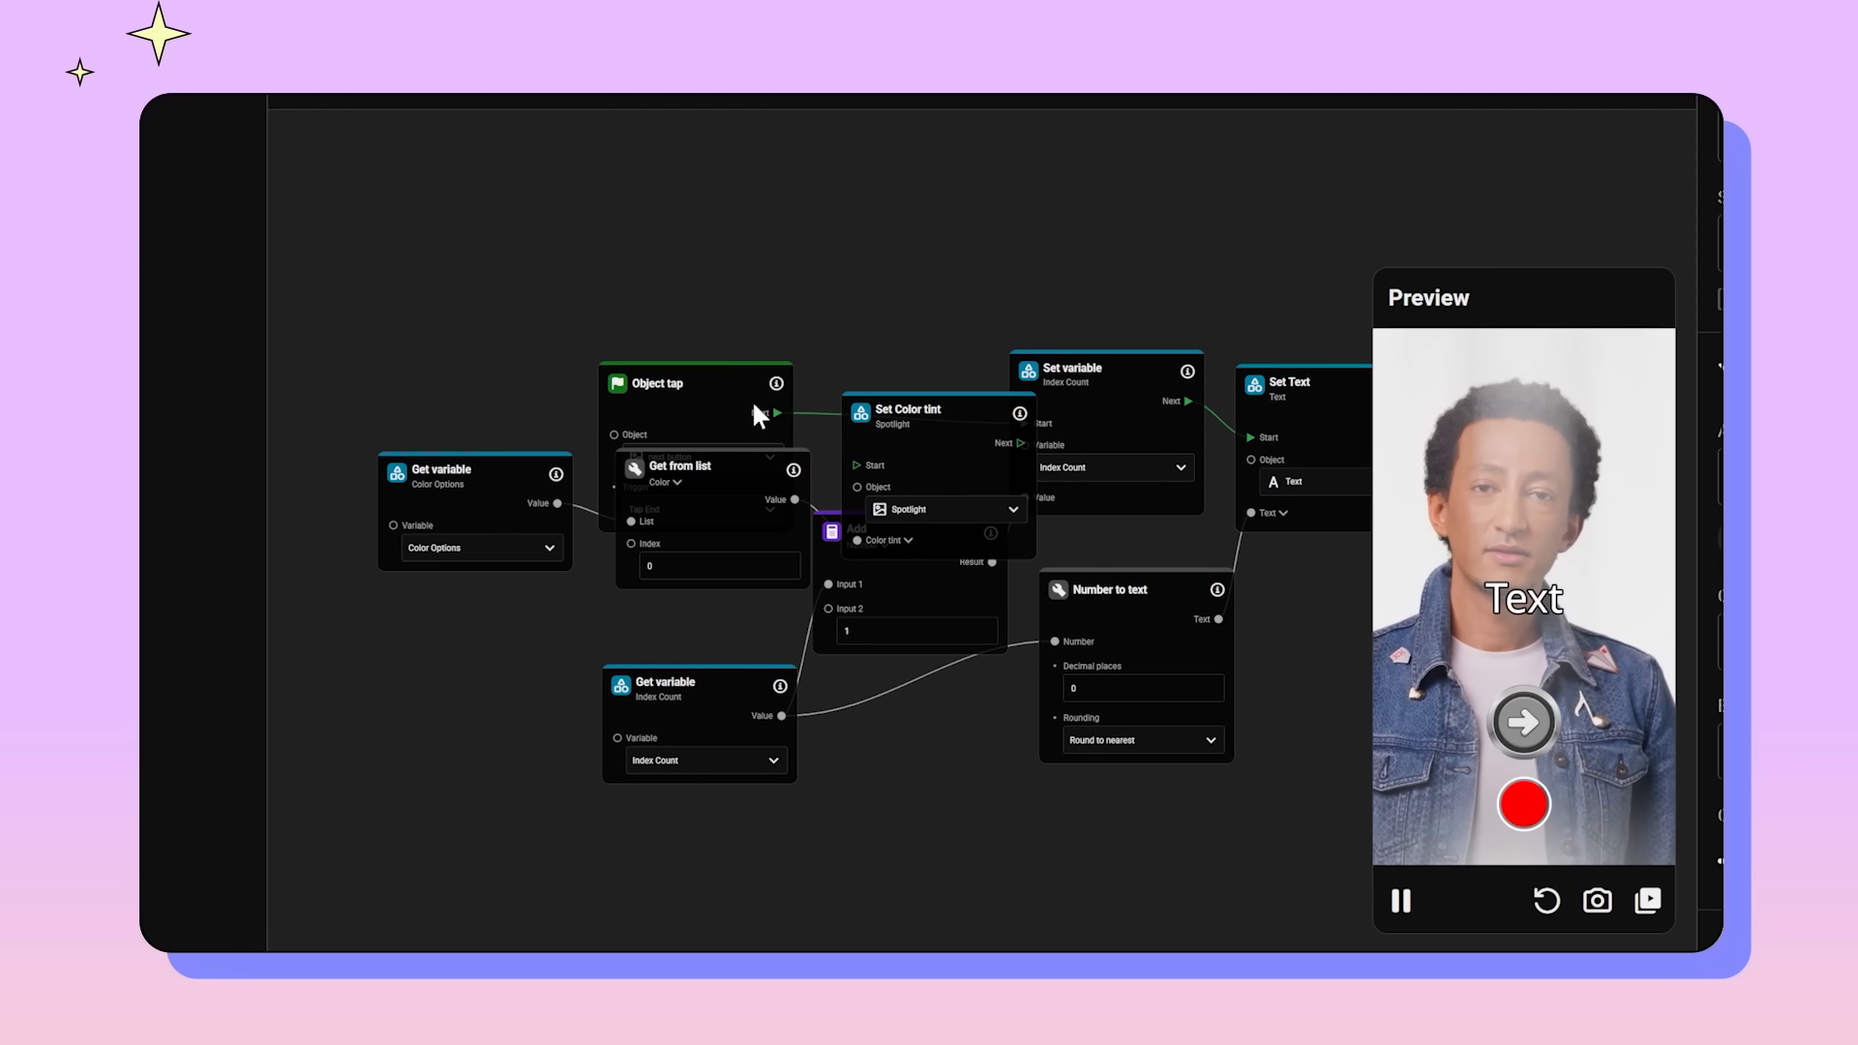
drag(737, 389, 773, 331)
scroll(809, 318, up, 2)
drag(867, 488, 879, 354)
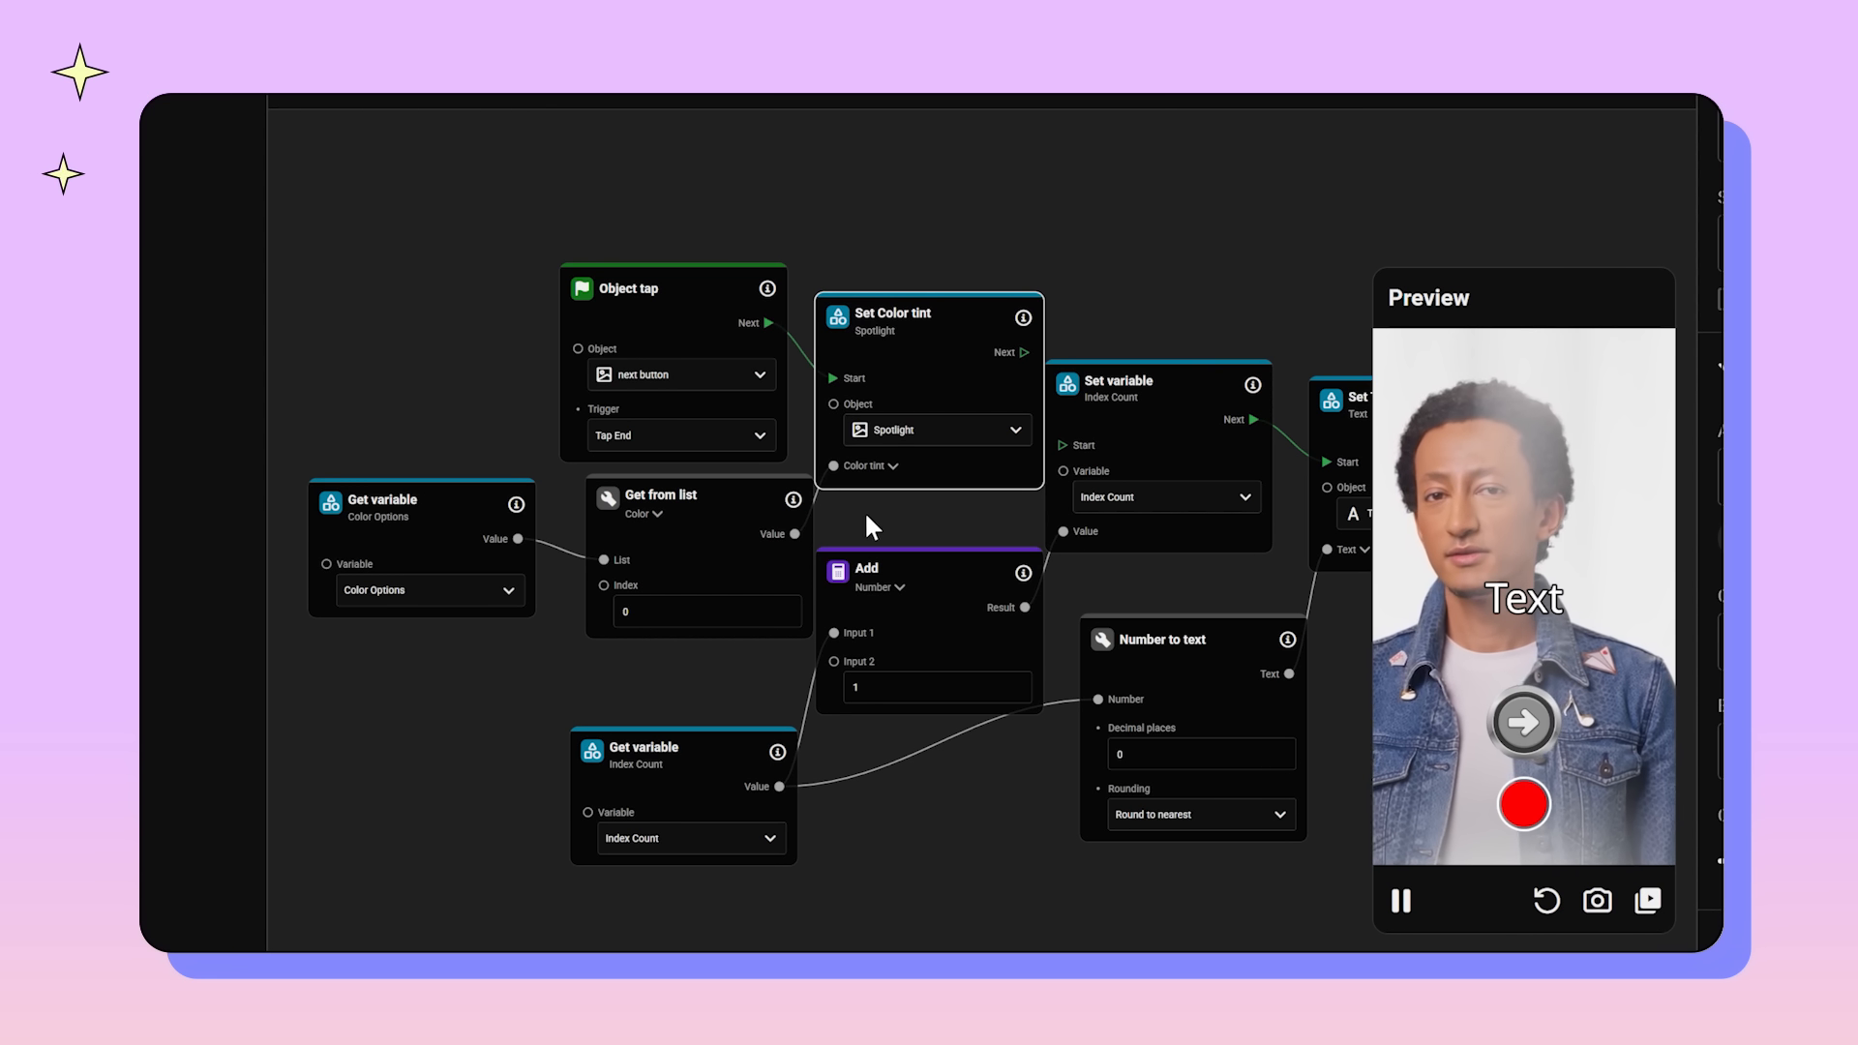
Step: Shift the Object tap and color nodes slightly away from Set variable, and connect Set Color tint's Next to Set variable's Start
drag(866, 516, 481, 431)
mouse_move(858, 394)
mouse_down()
mouse_move(834, 373)
mouse_move(824, 389)
mouse_up()
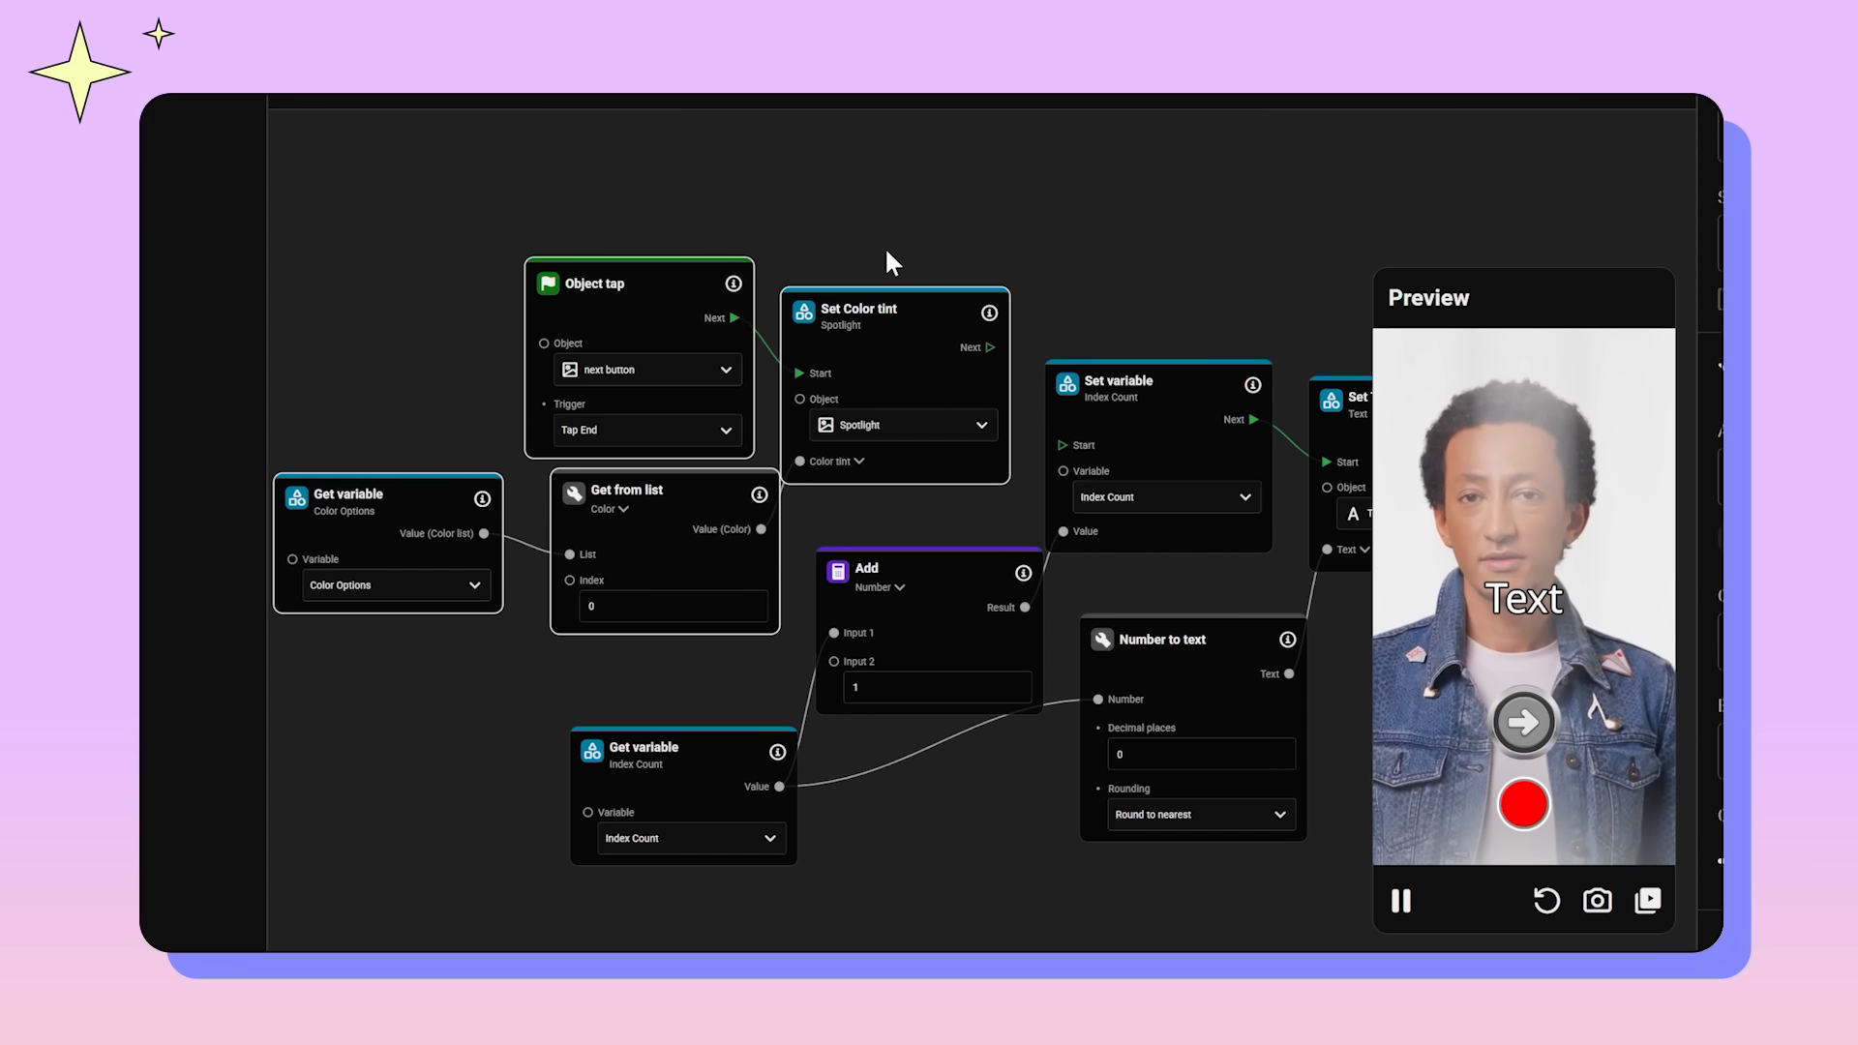
click(900, 226)
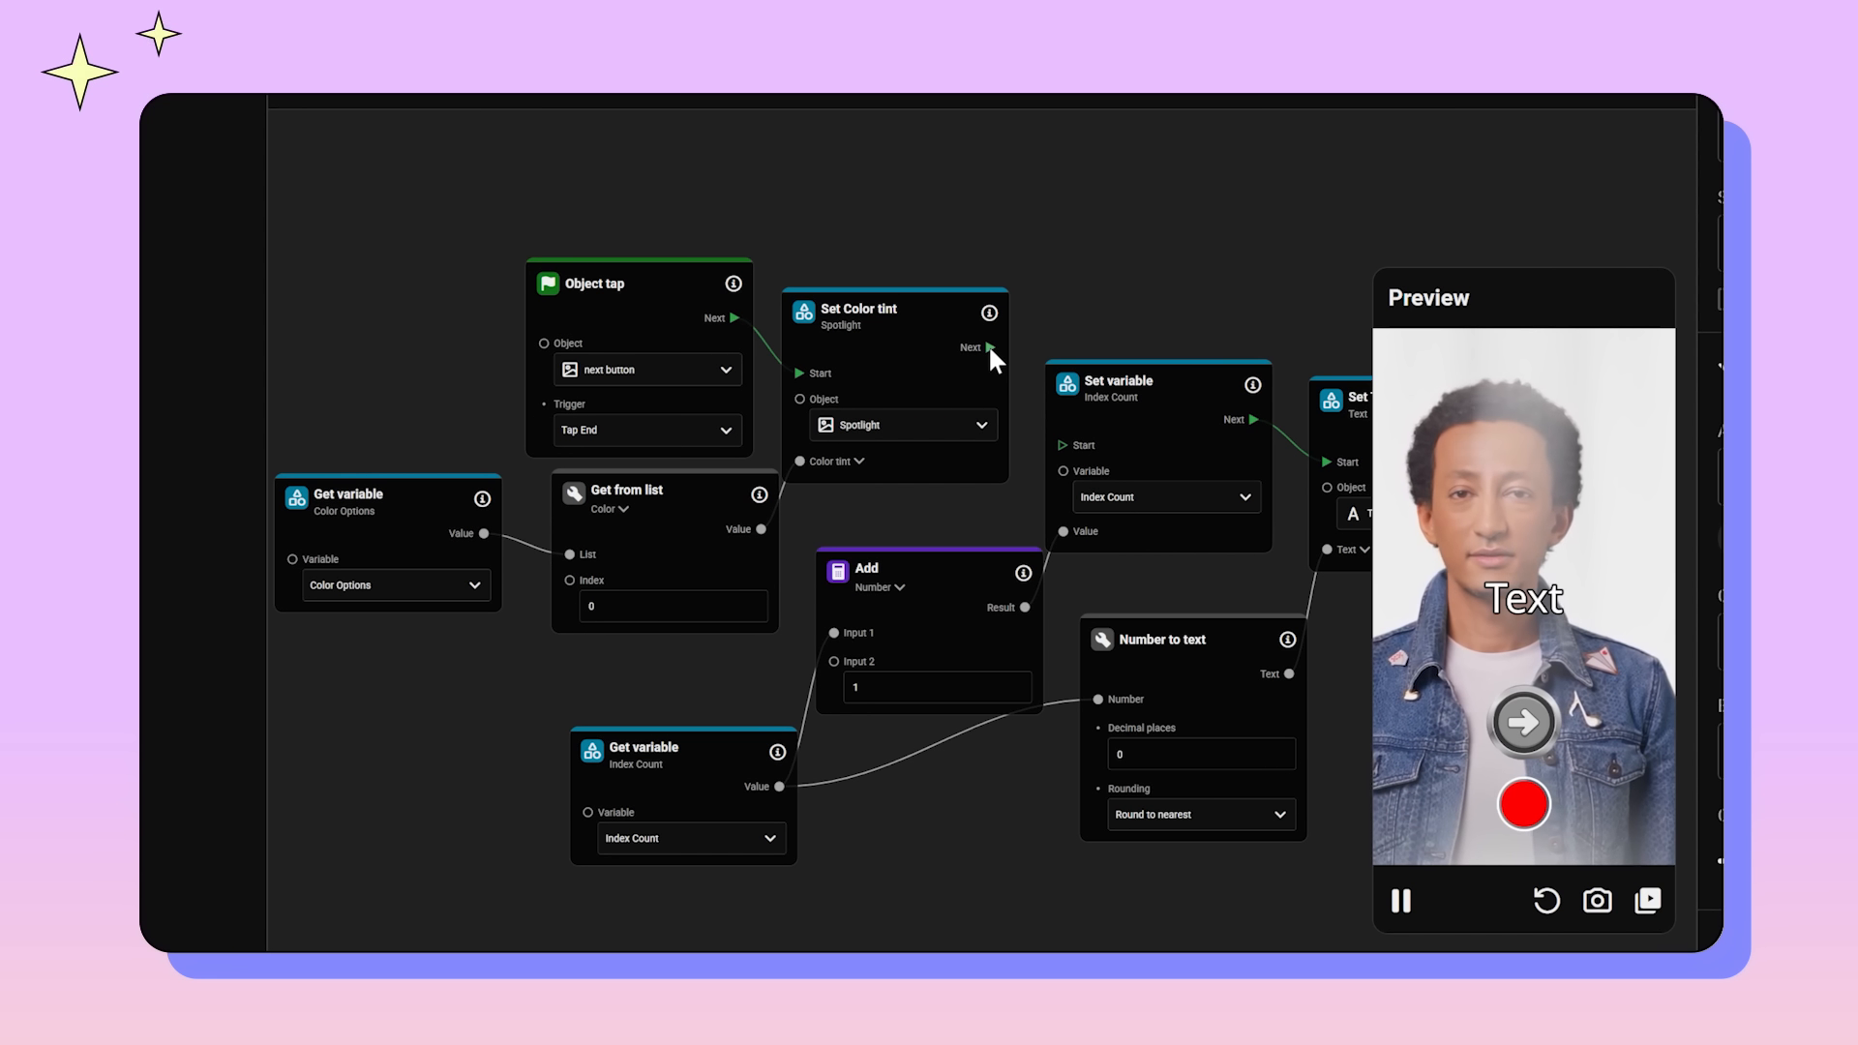
drag(993, 357, 1064, 445)
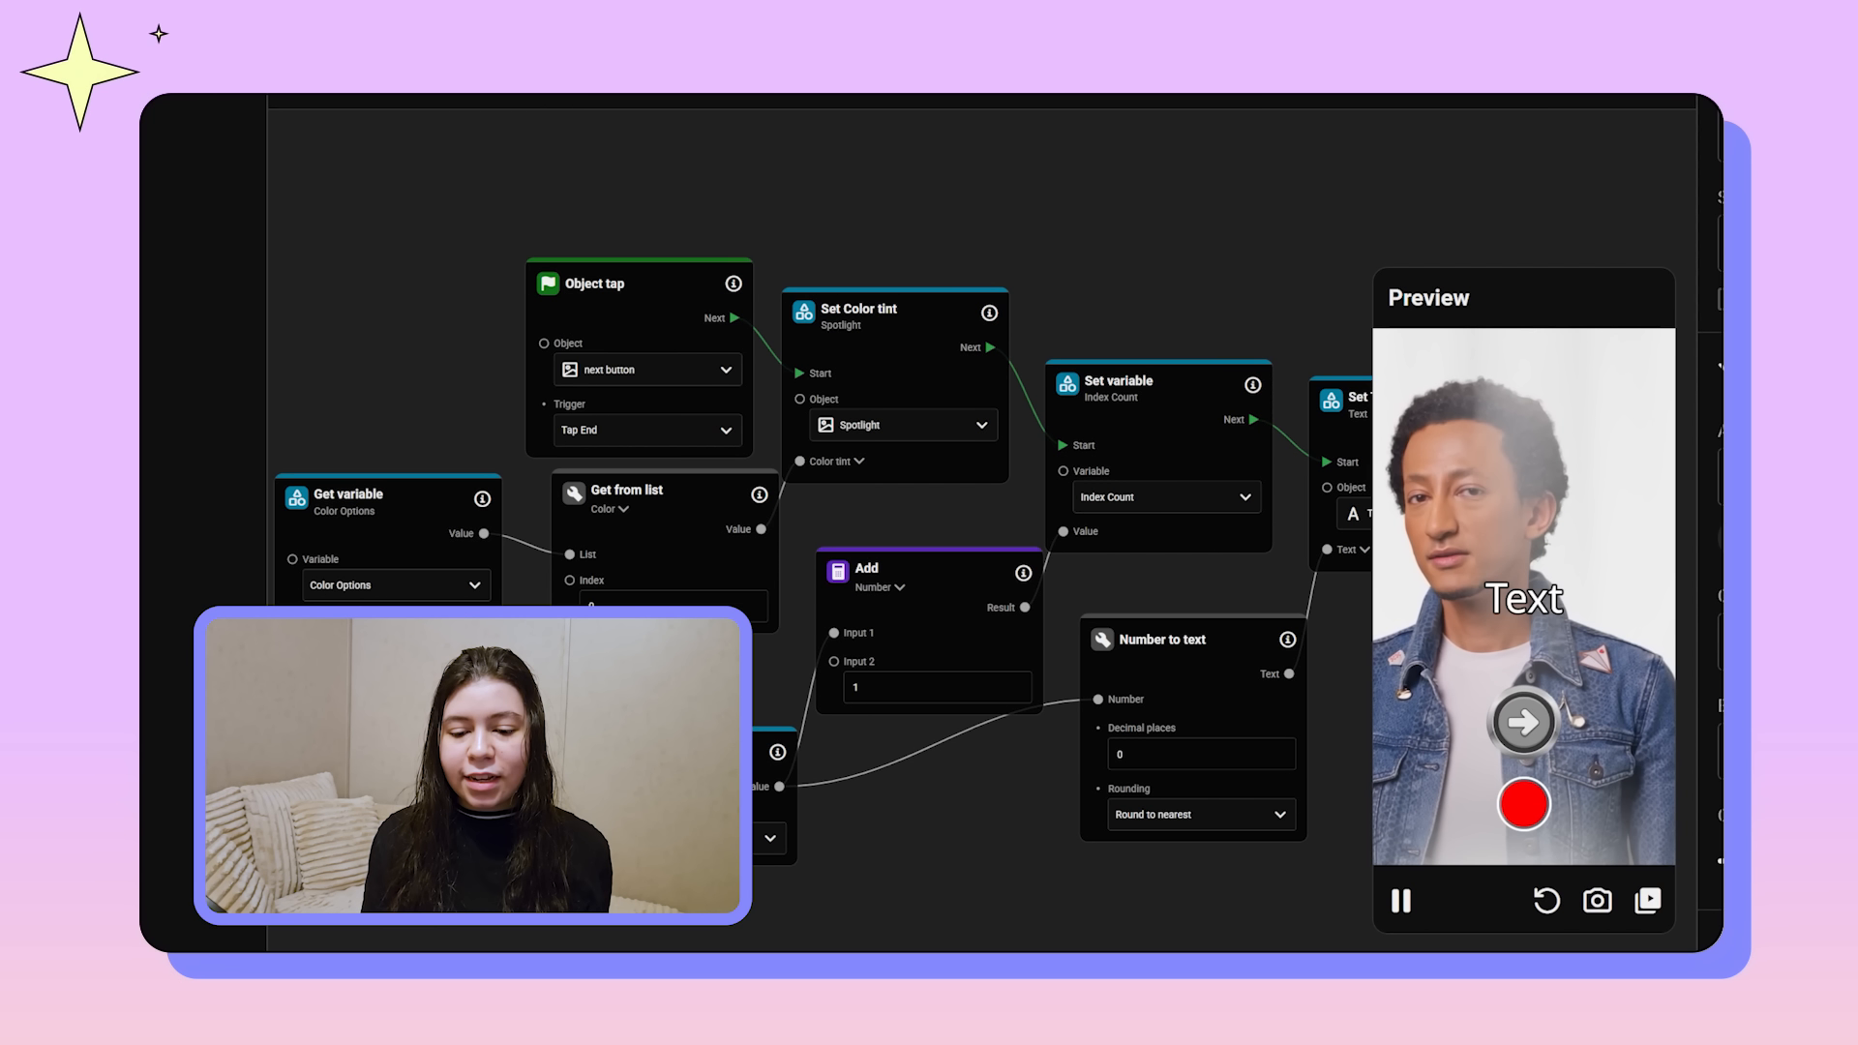
Step: Tap the next button in the preview to test the Spotlight tint and the count text
click(1525, 724)
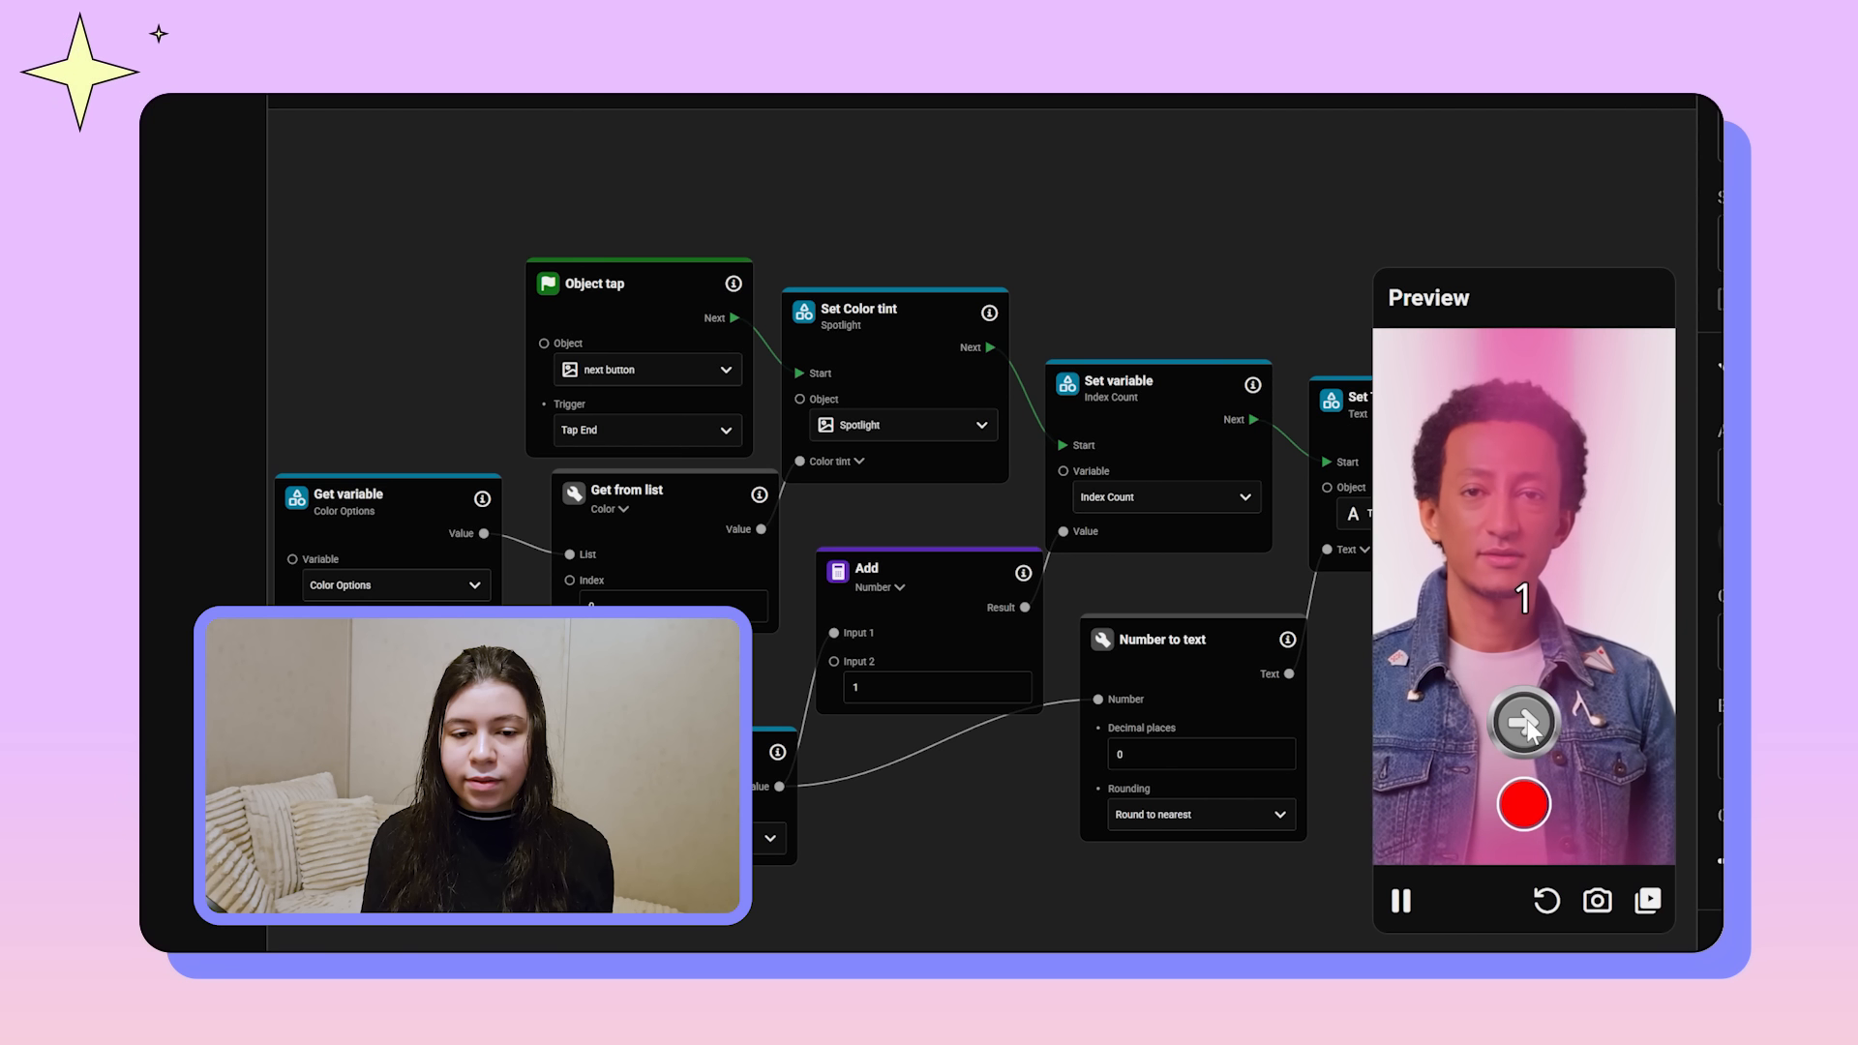
click(1527, 728)
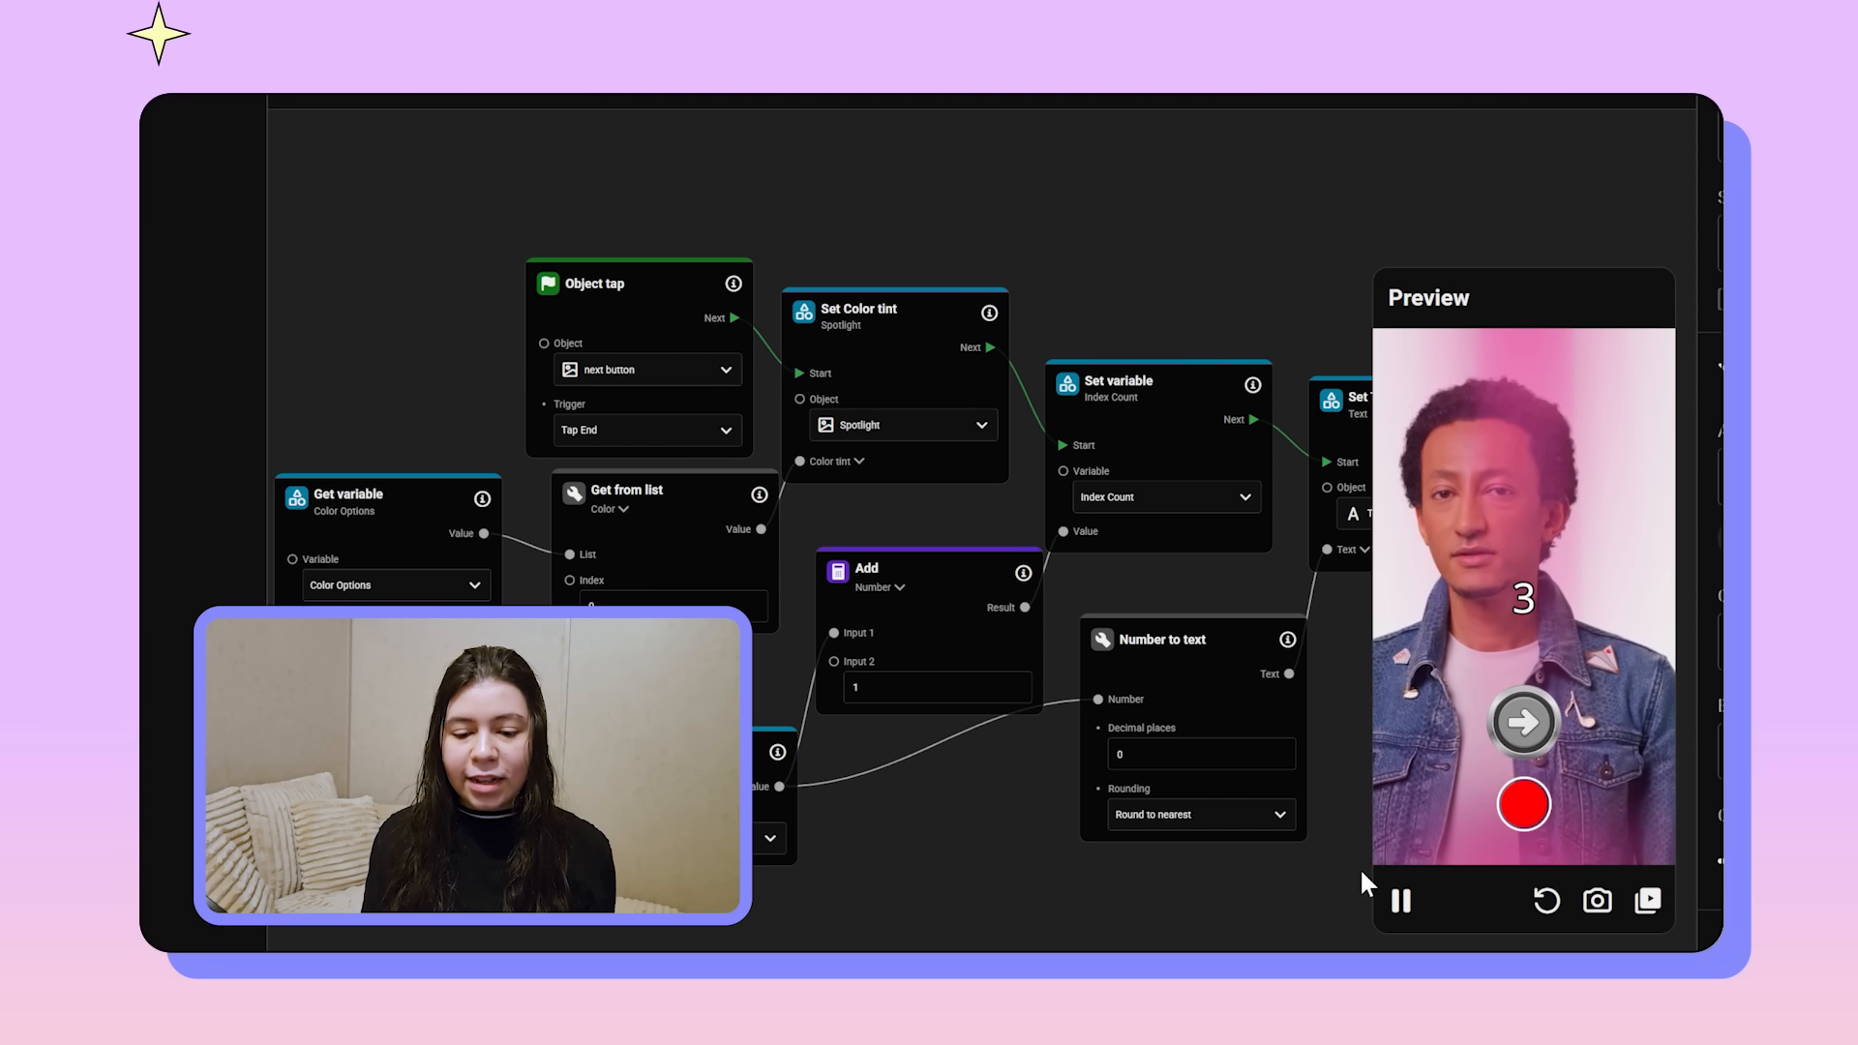
Step: Connect the Index Count Get variable's Value to Get from list's Index and reposition both Get variable nodes for clearer wiring
drag(1331, 863, 1310, 858)
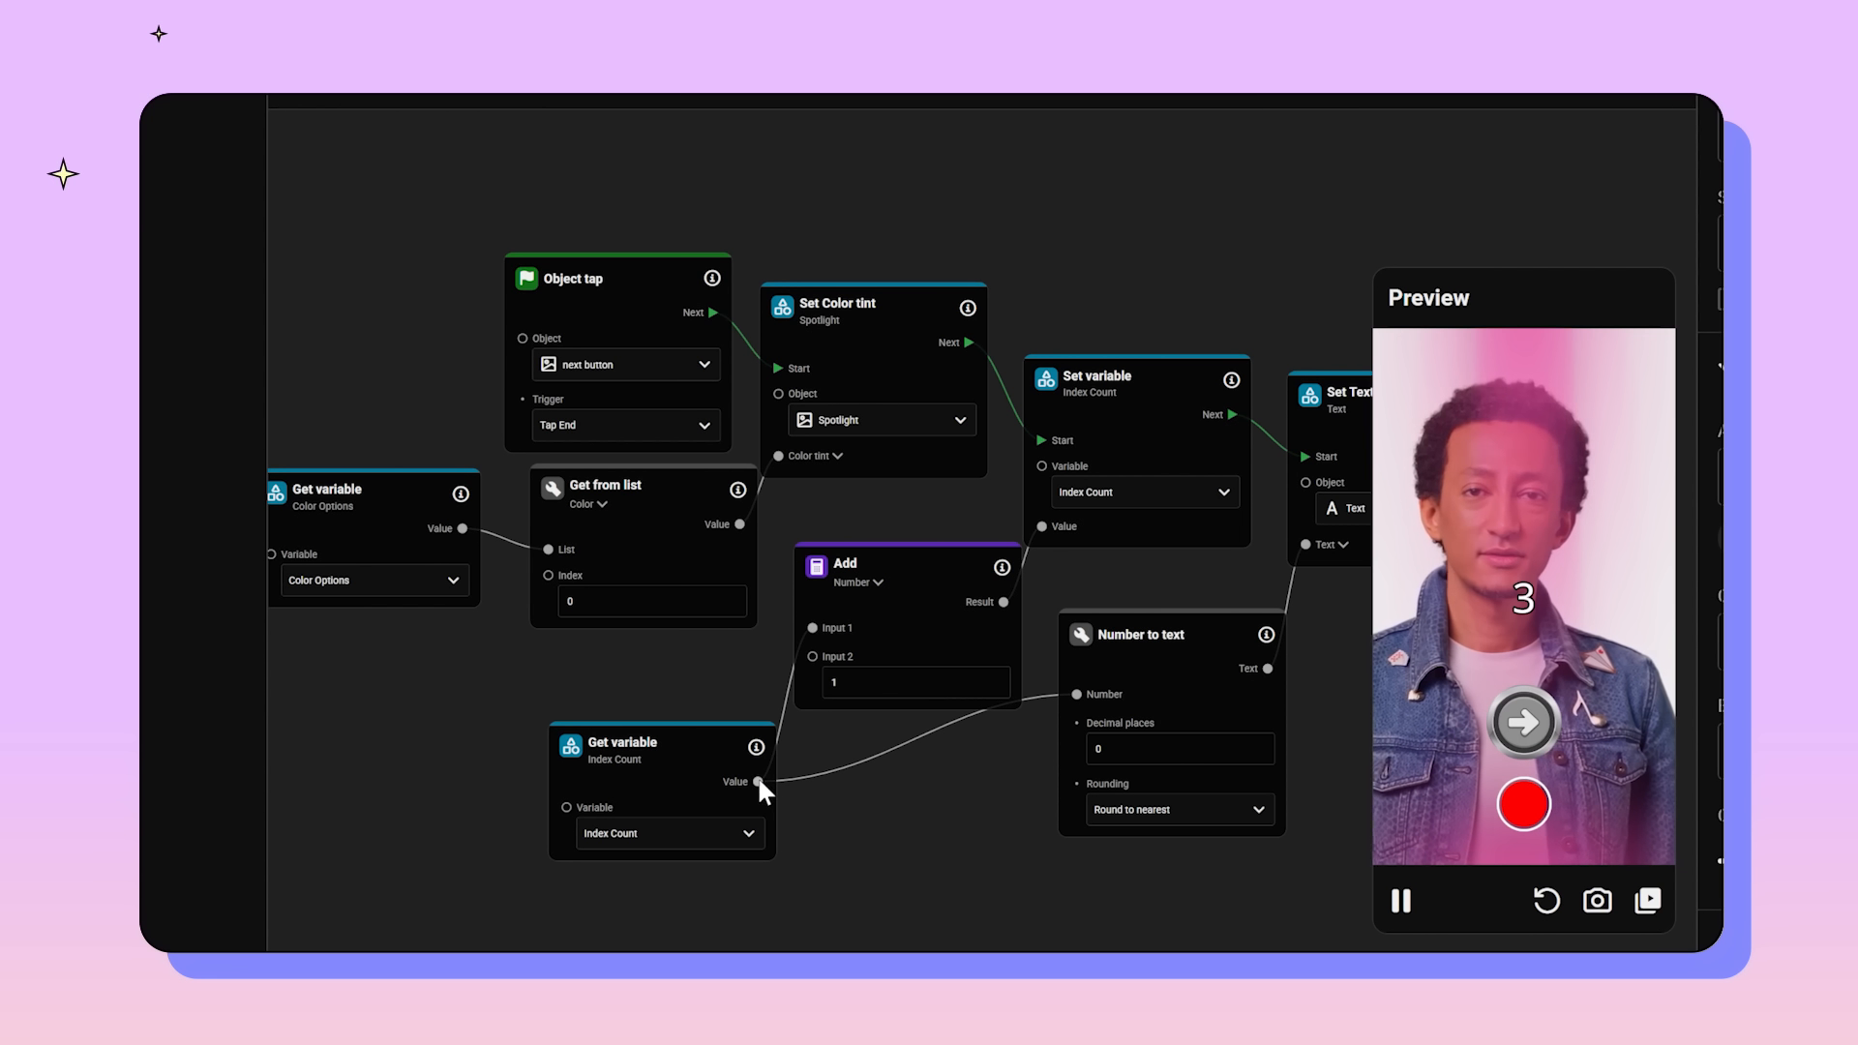
click(724, 782)
drag(723, 785, 728, 782)
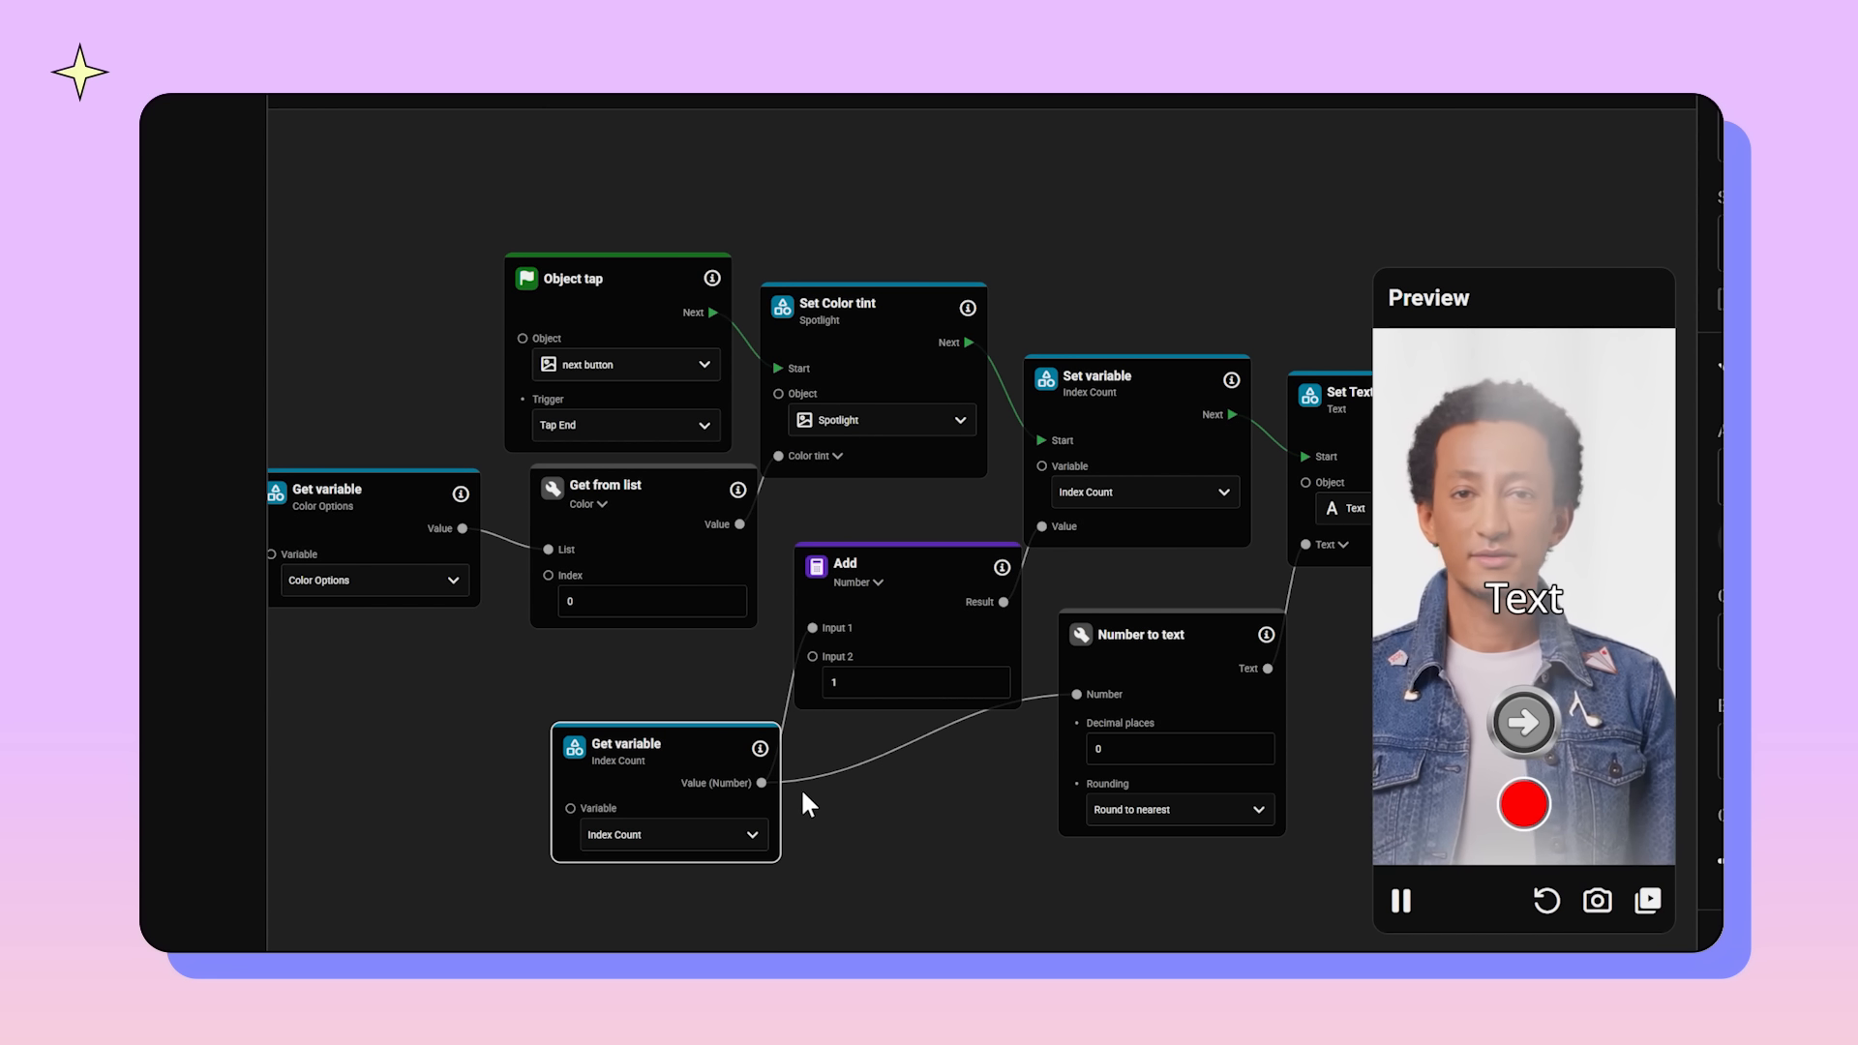
drag(761, 783, 545, 574)
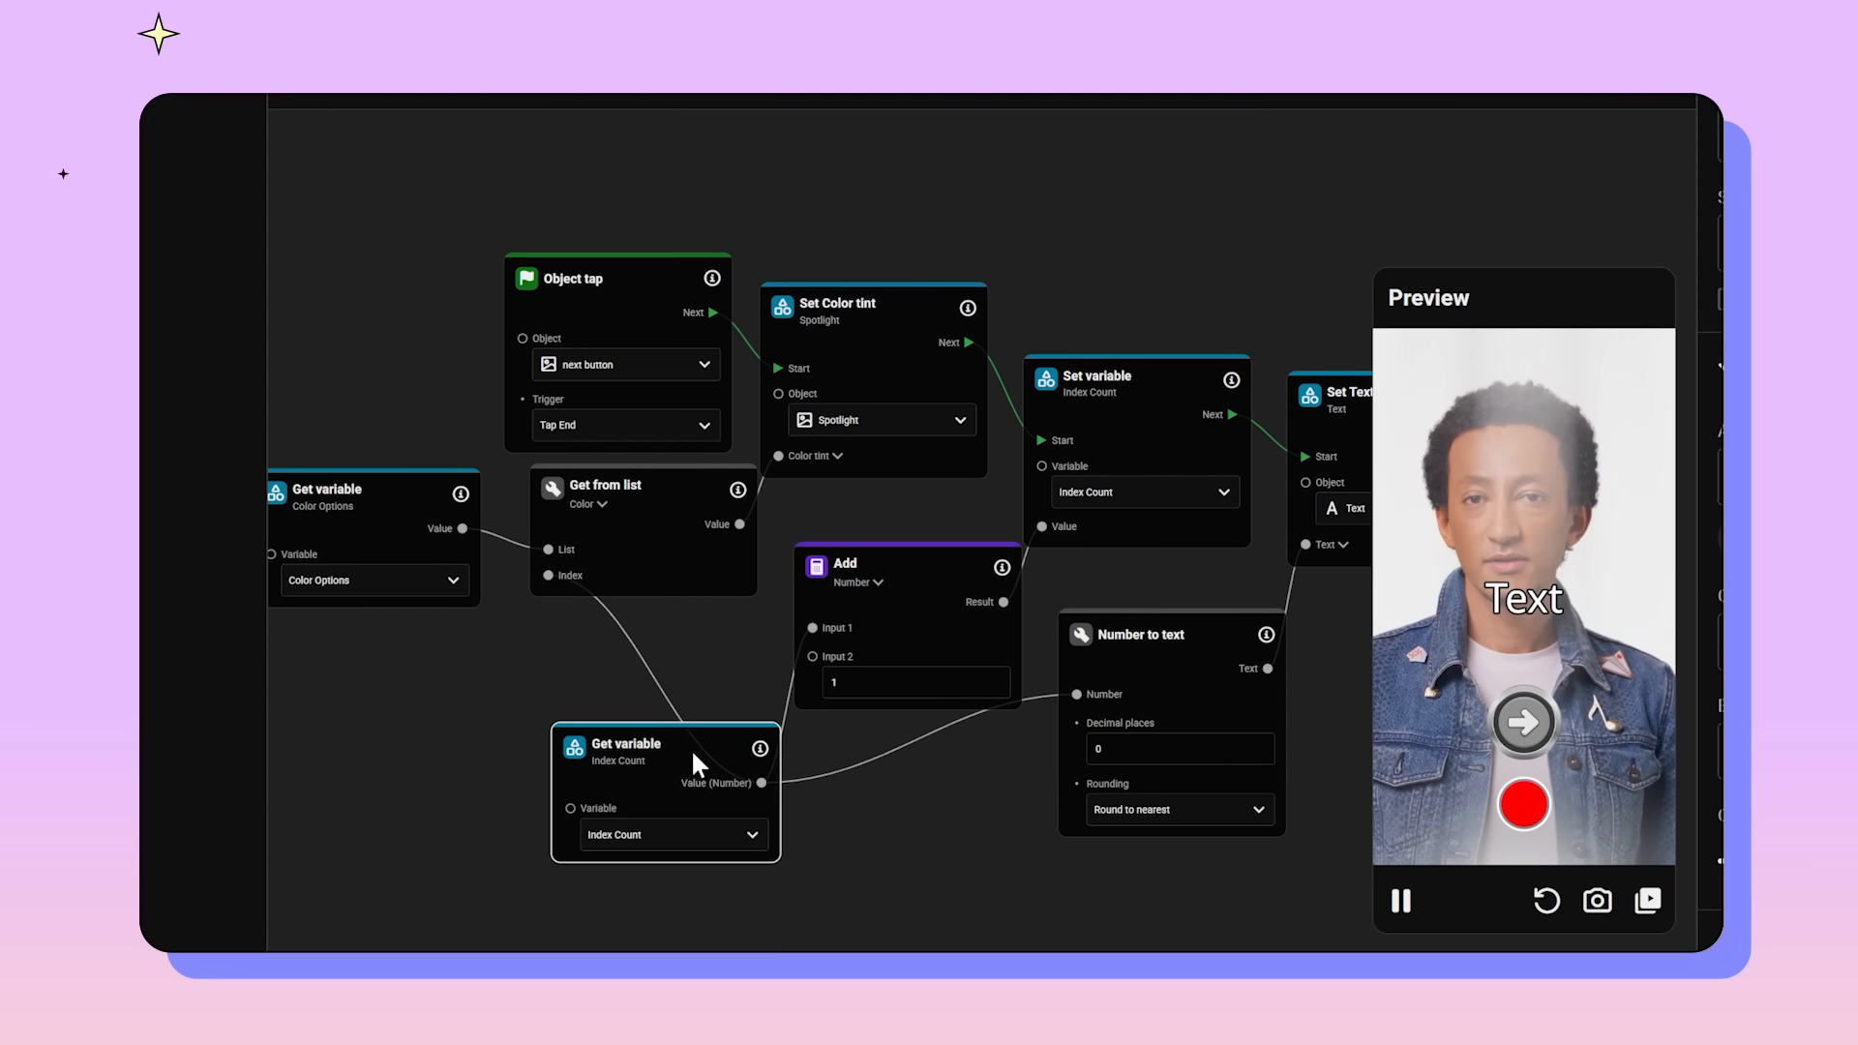
drag(693, 747, 625, 763)
drag(396, 503, 422, 582)
click(949, 871)
Step: Tap the next button repeatedly in the preview to check how the Spotlight color changes with each count
click(1523, 722)
click(1523, 722)
click(1523, 722)
click(1525, 733)
click(1525, 733)
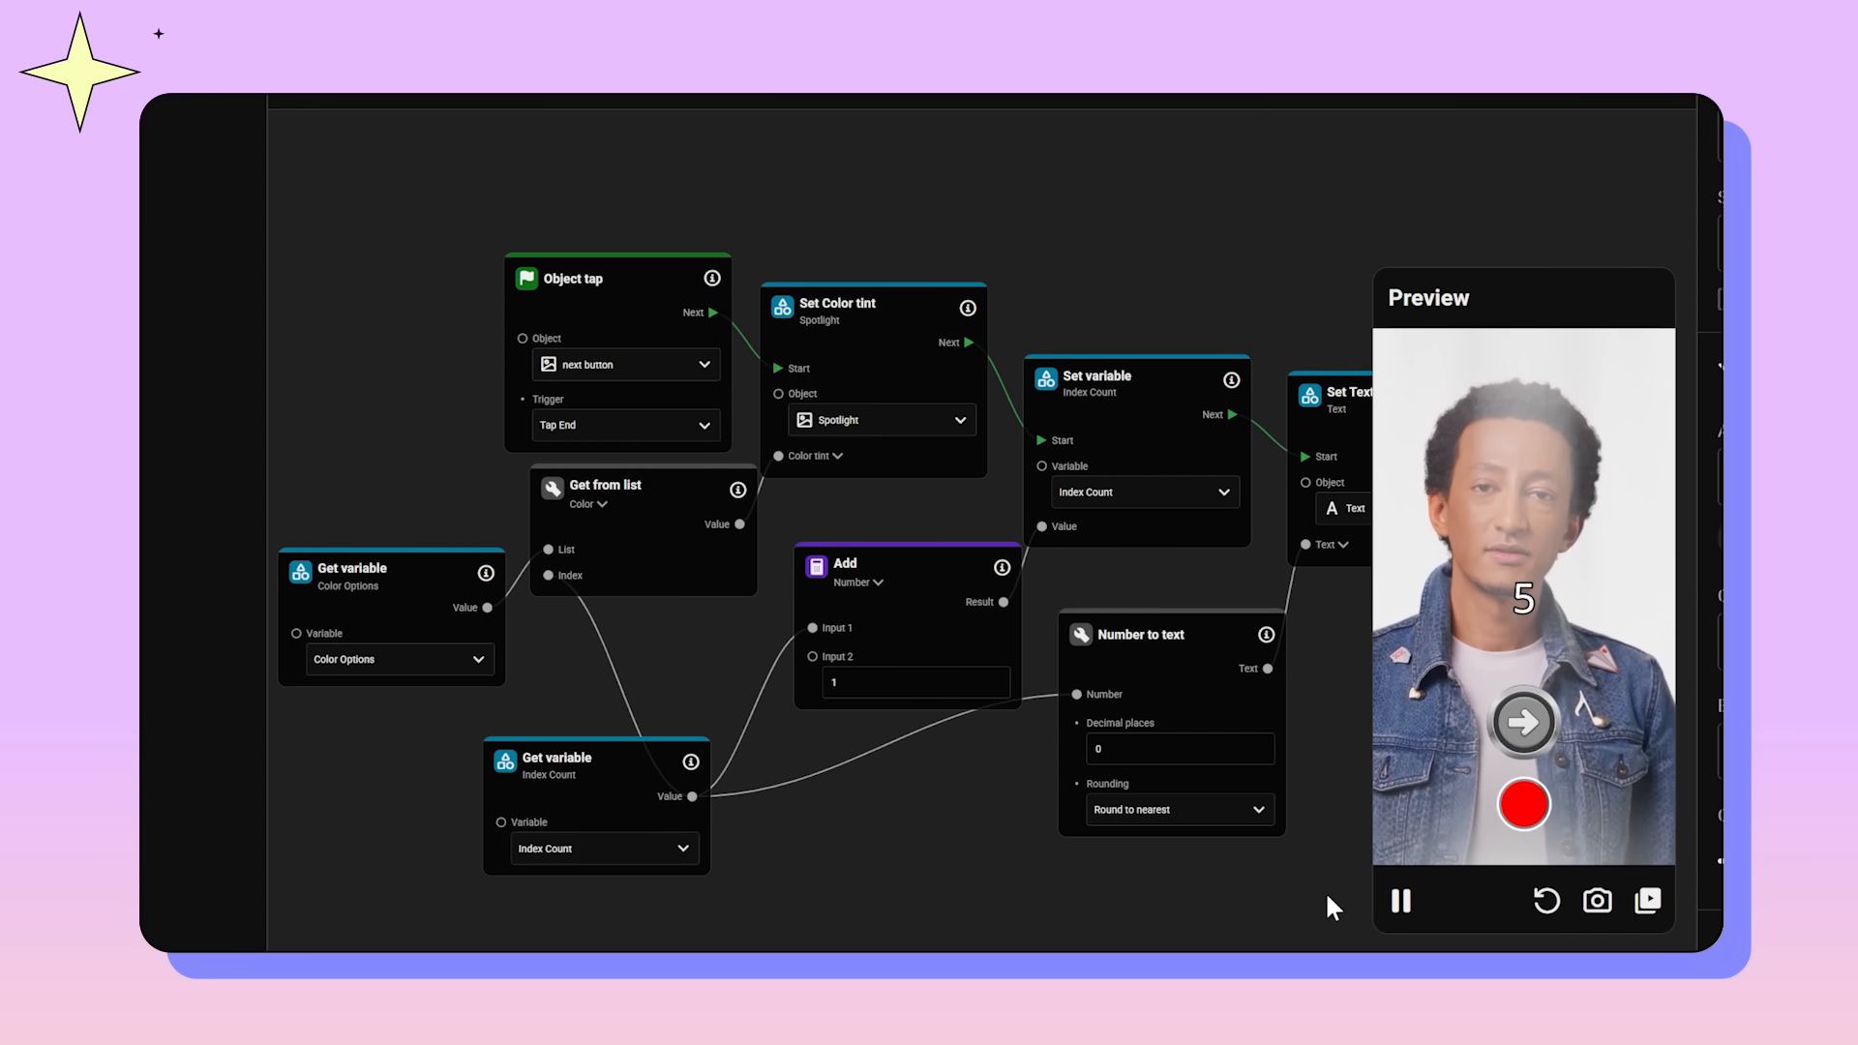
click(1523, 721)
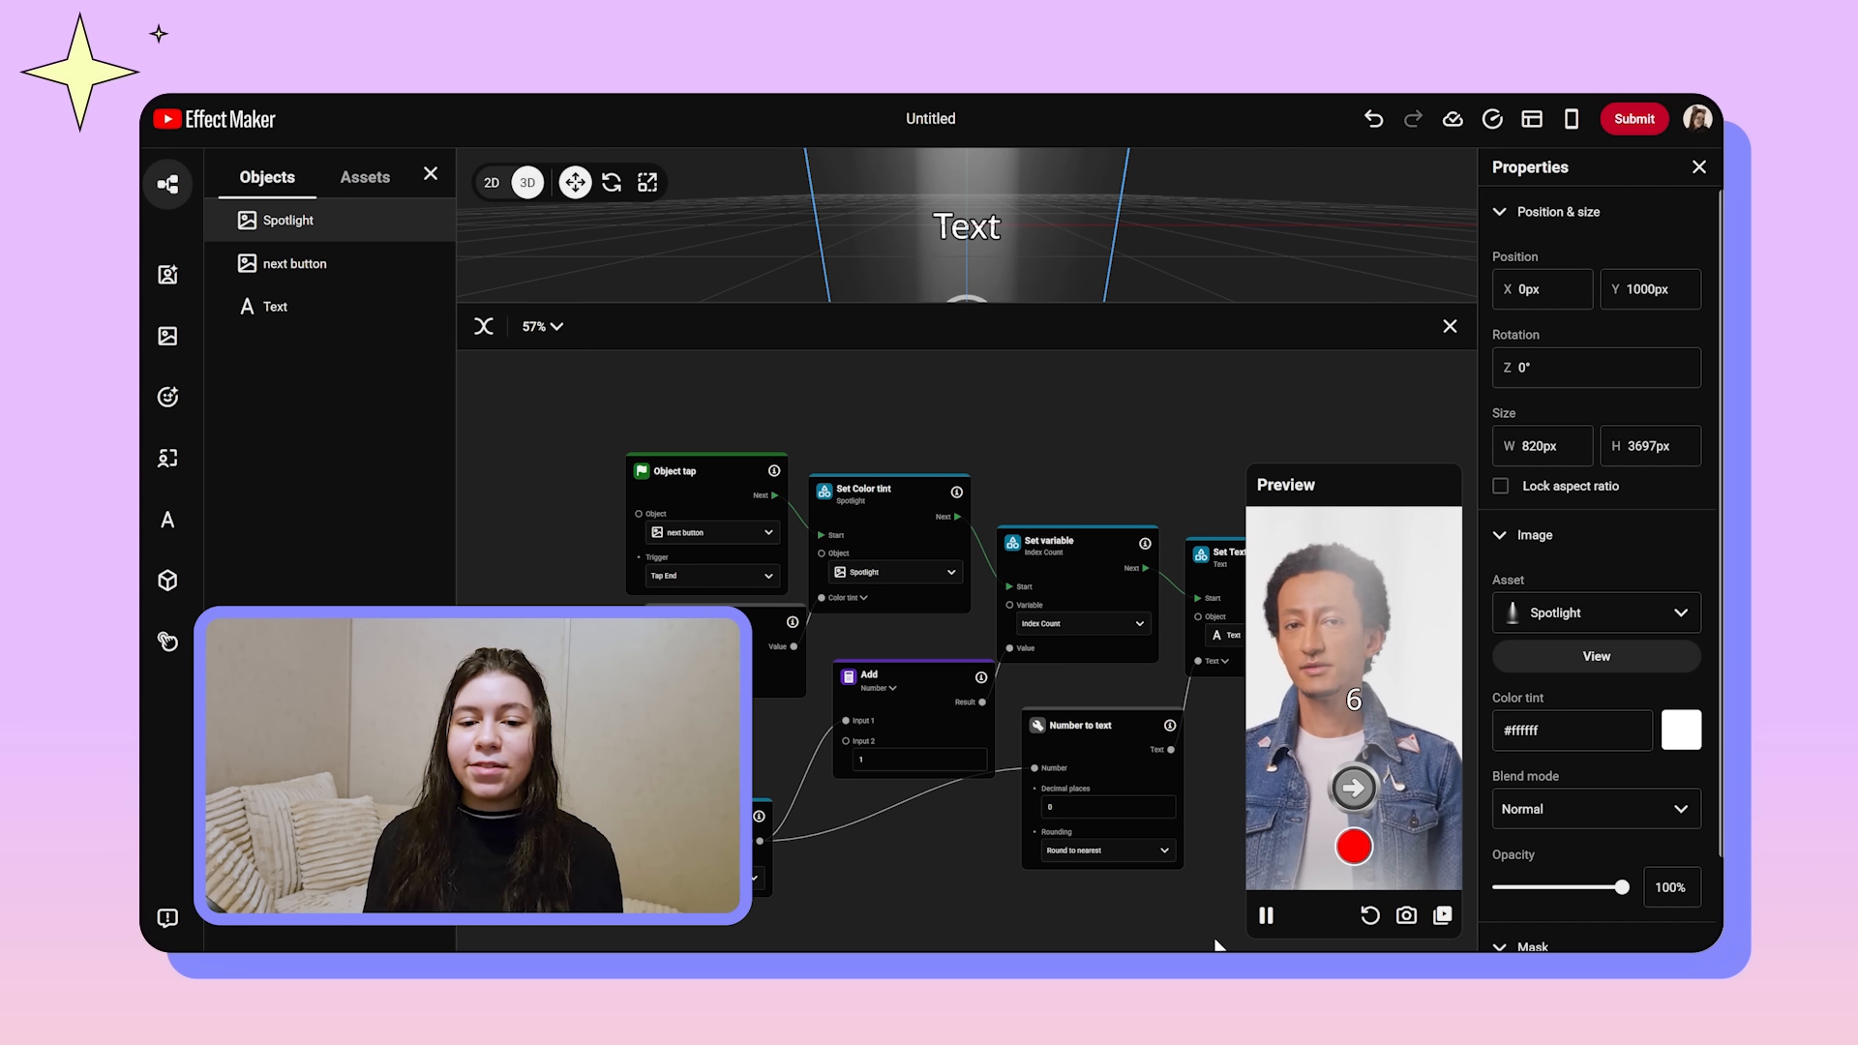
Step: Add a Greater than or equal to logic node and place it below the Add node
drag(1103, 888, 1078, 822)
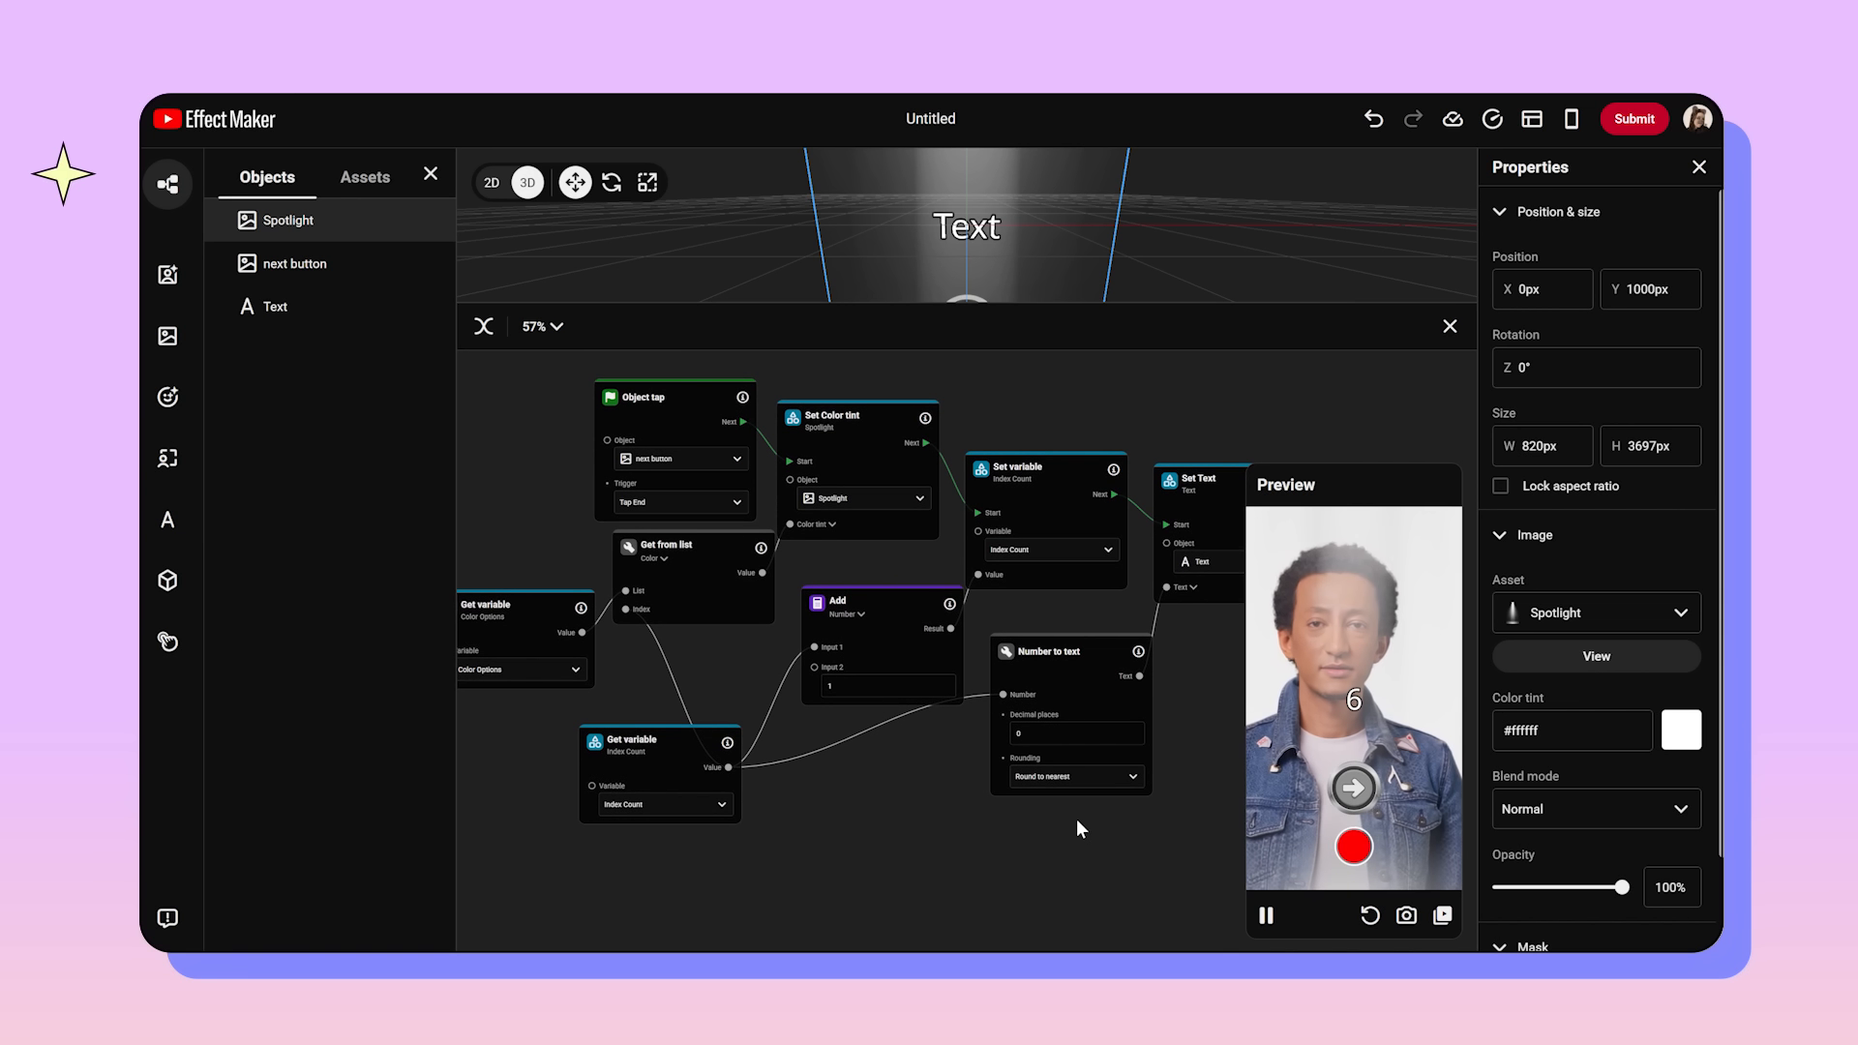
right_click(1017, 856)
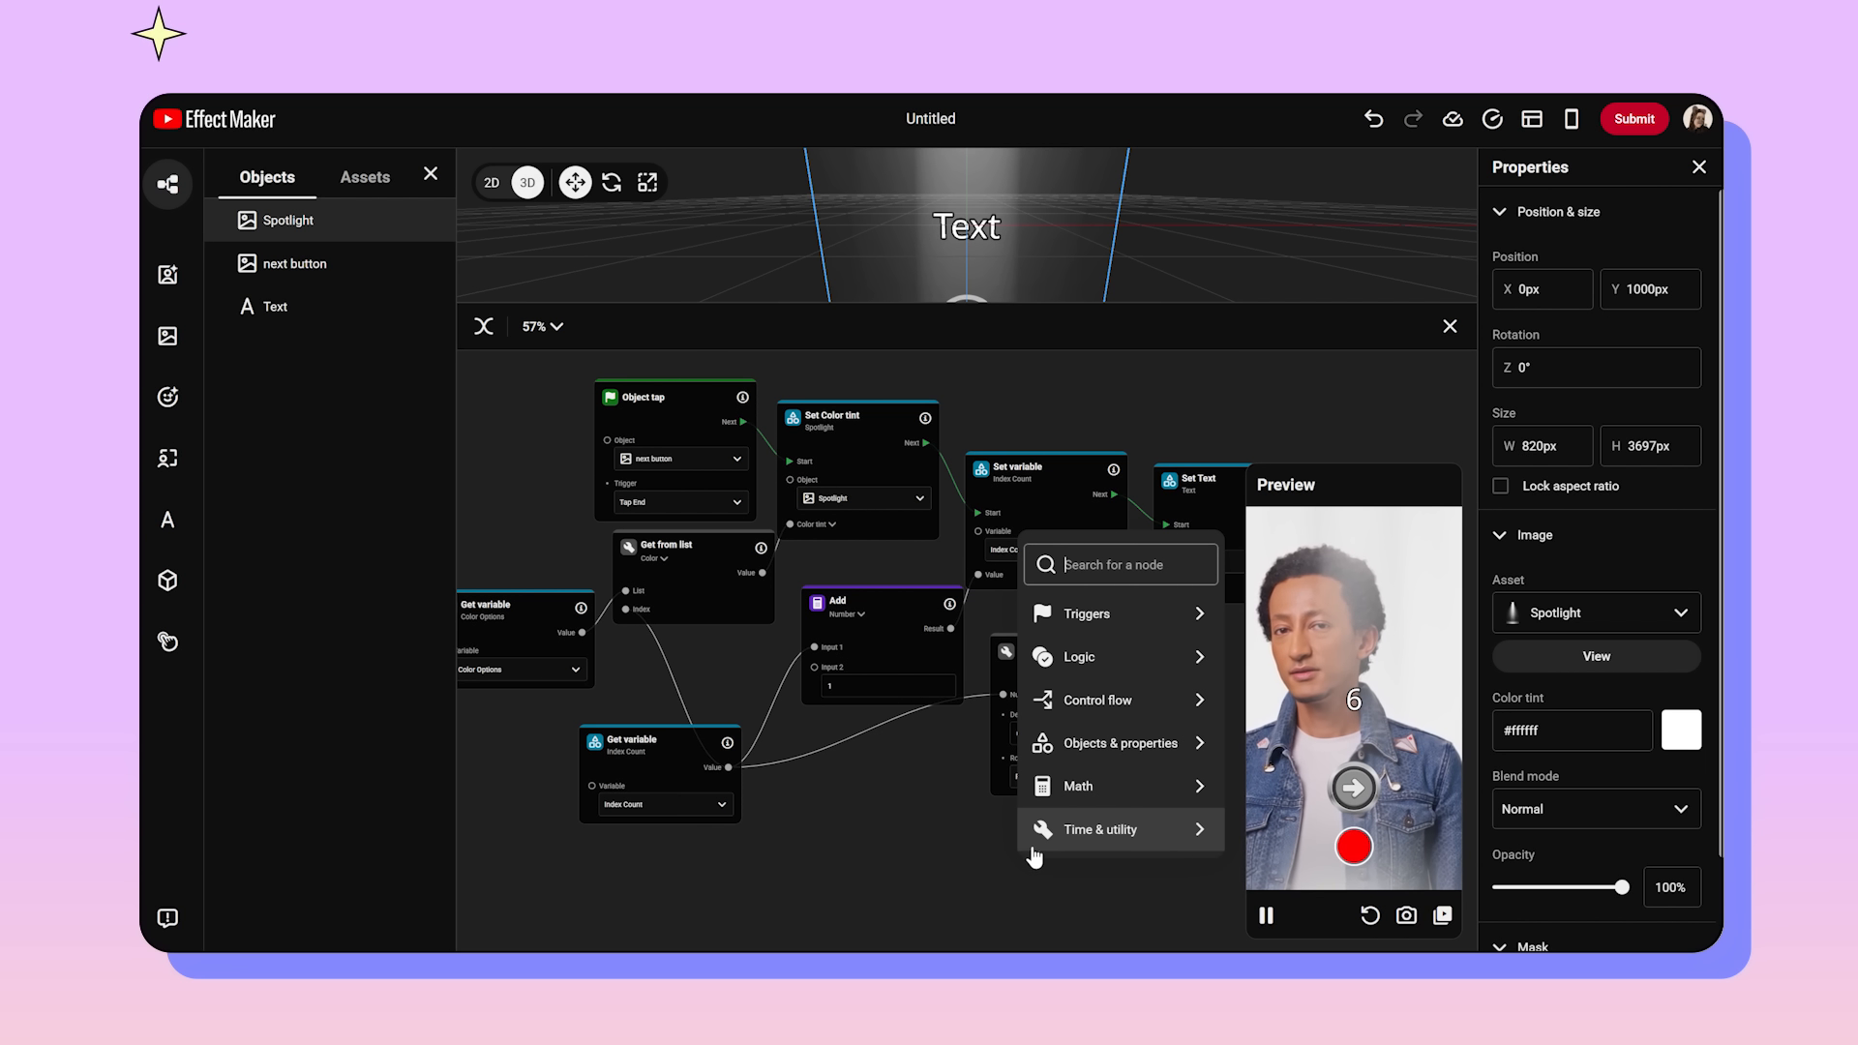
mouse_move(1128, 671)
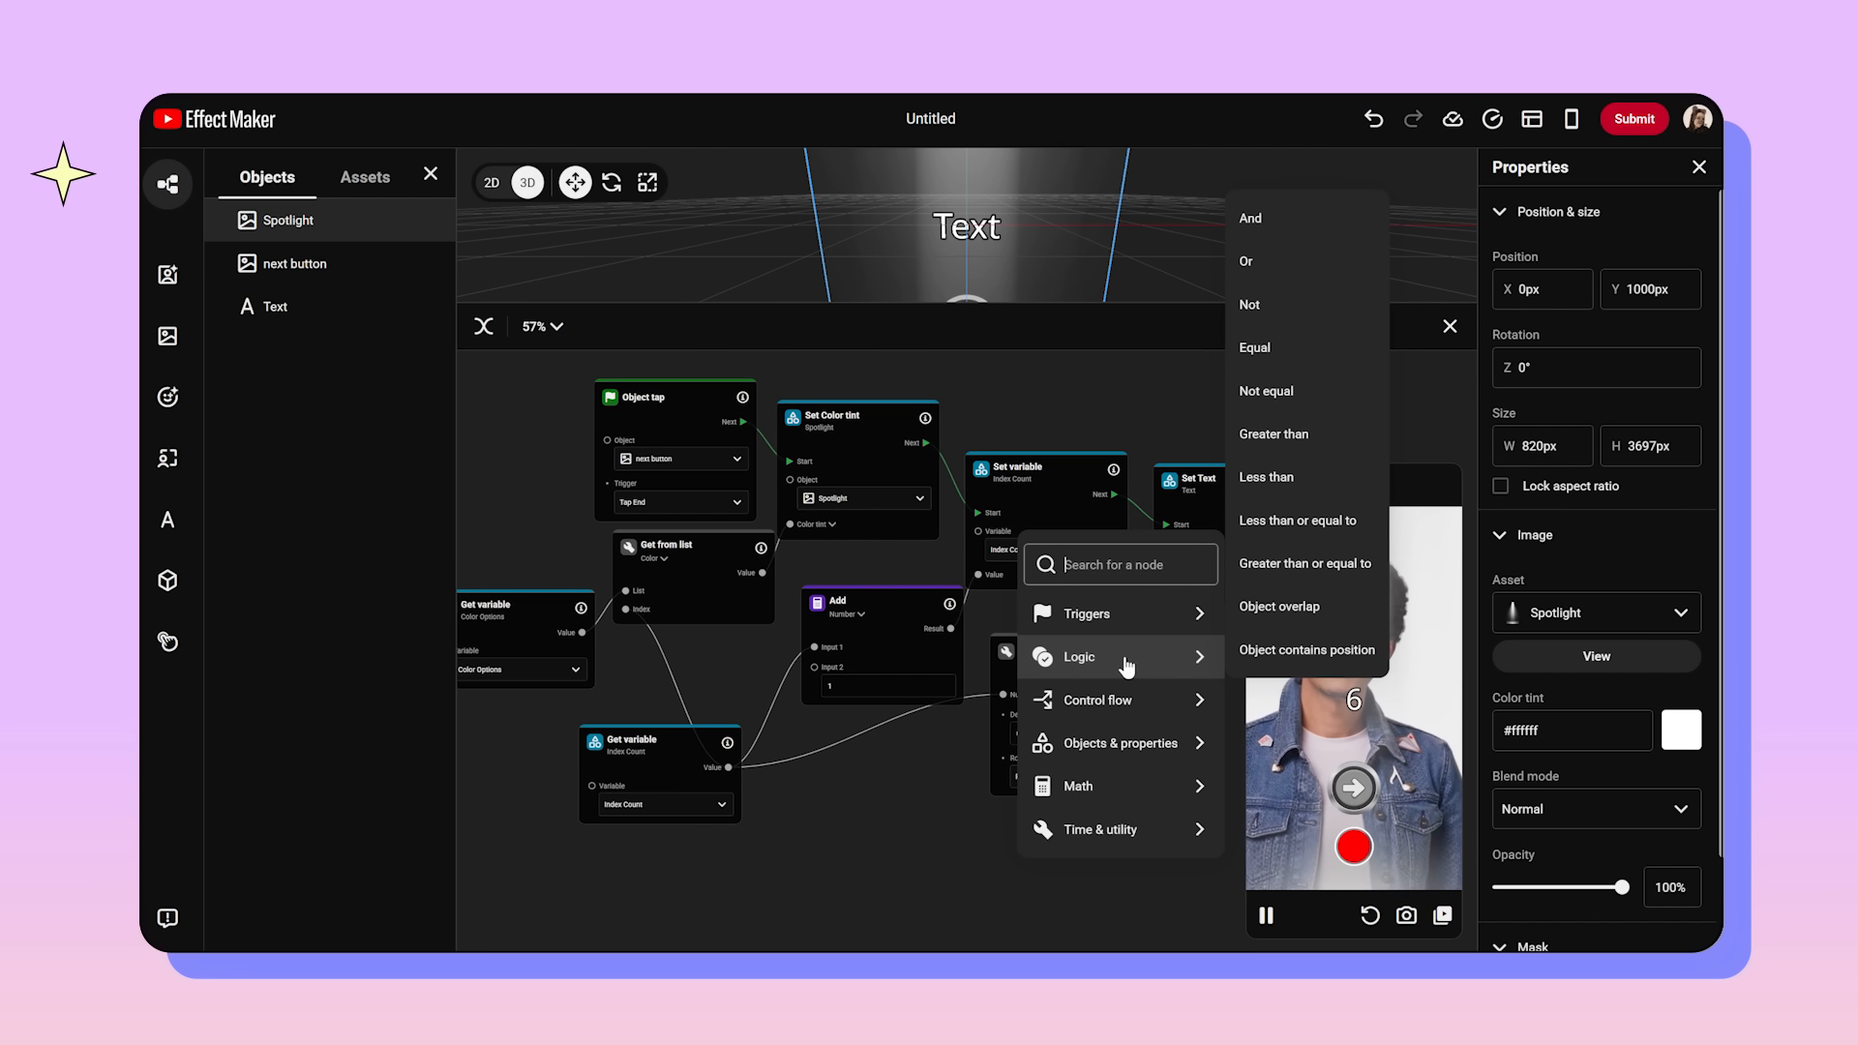
click(1295, 567)
drag(1099, 889, 879, 822)
scroll(1016, 861, down, 1)
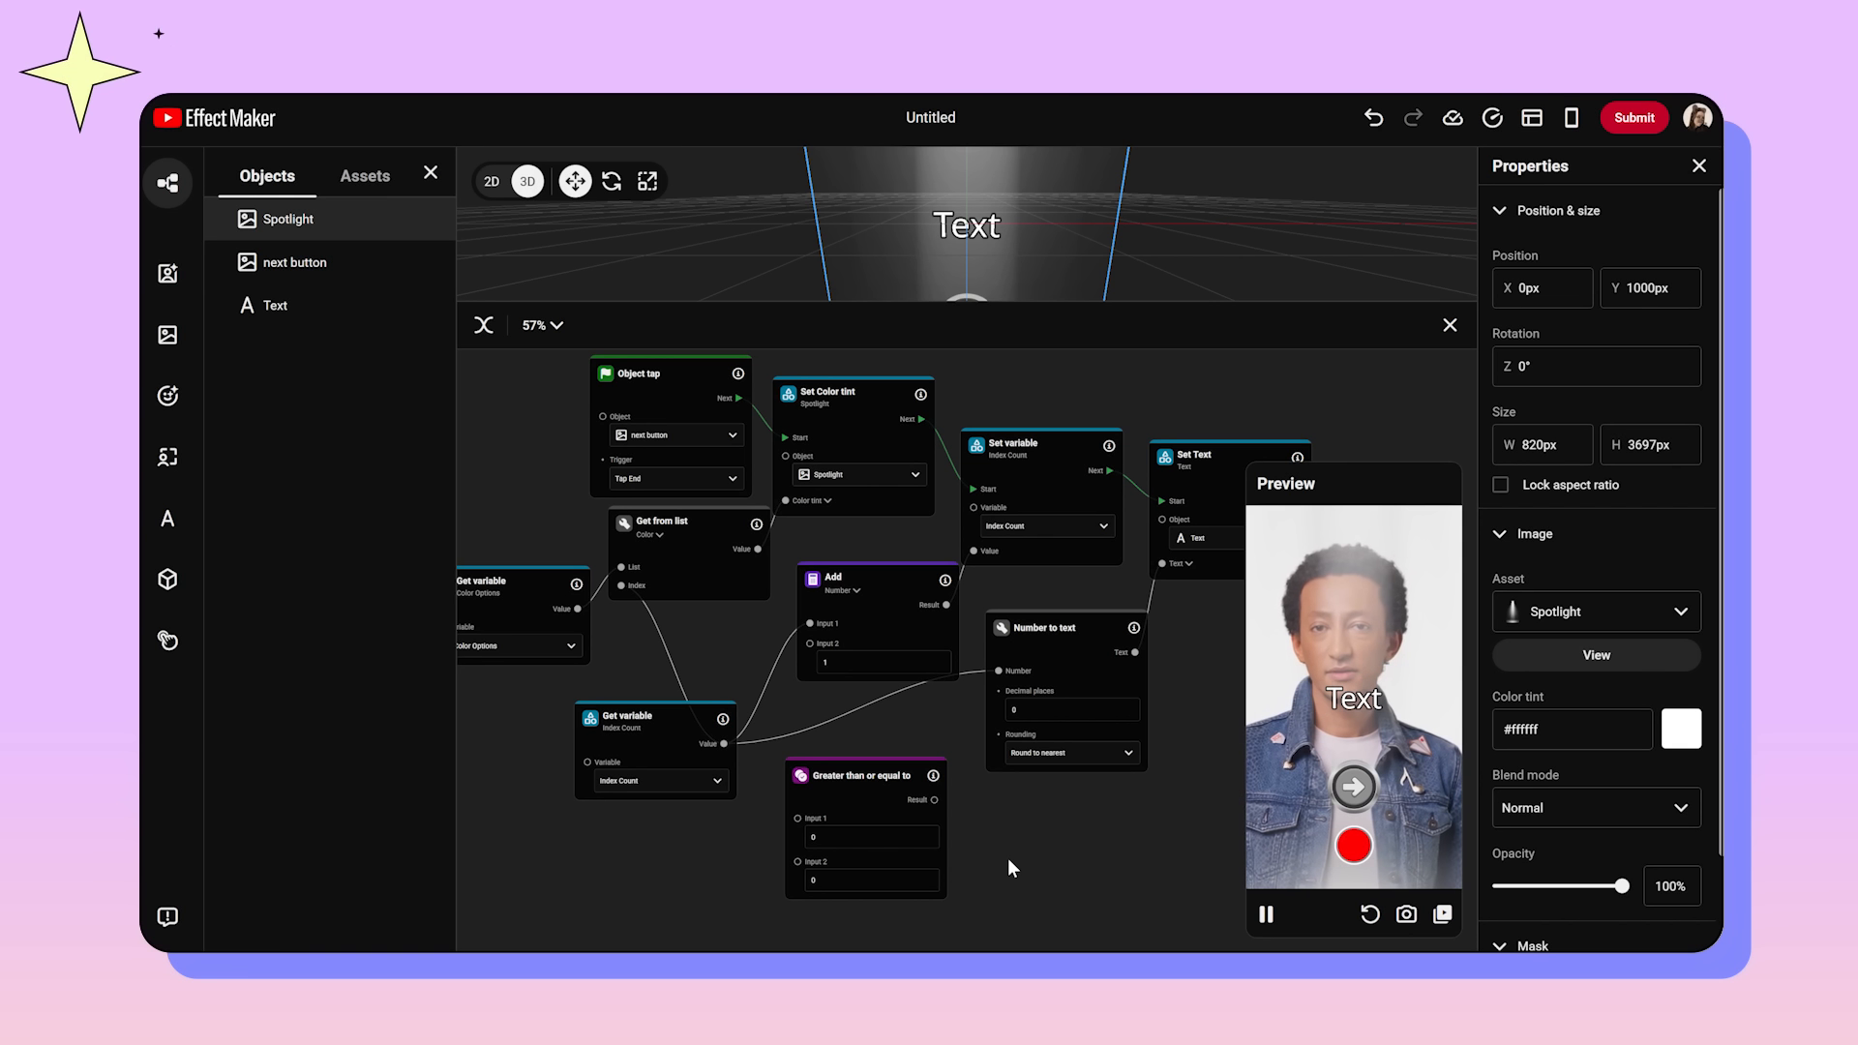
Step: Add an If node below Number to text and connect the Greater than or equal to Result to its Condition
right_click(1007, 857)
mouse_move(1122, 699)
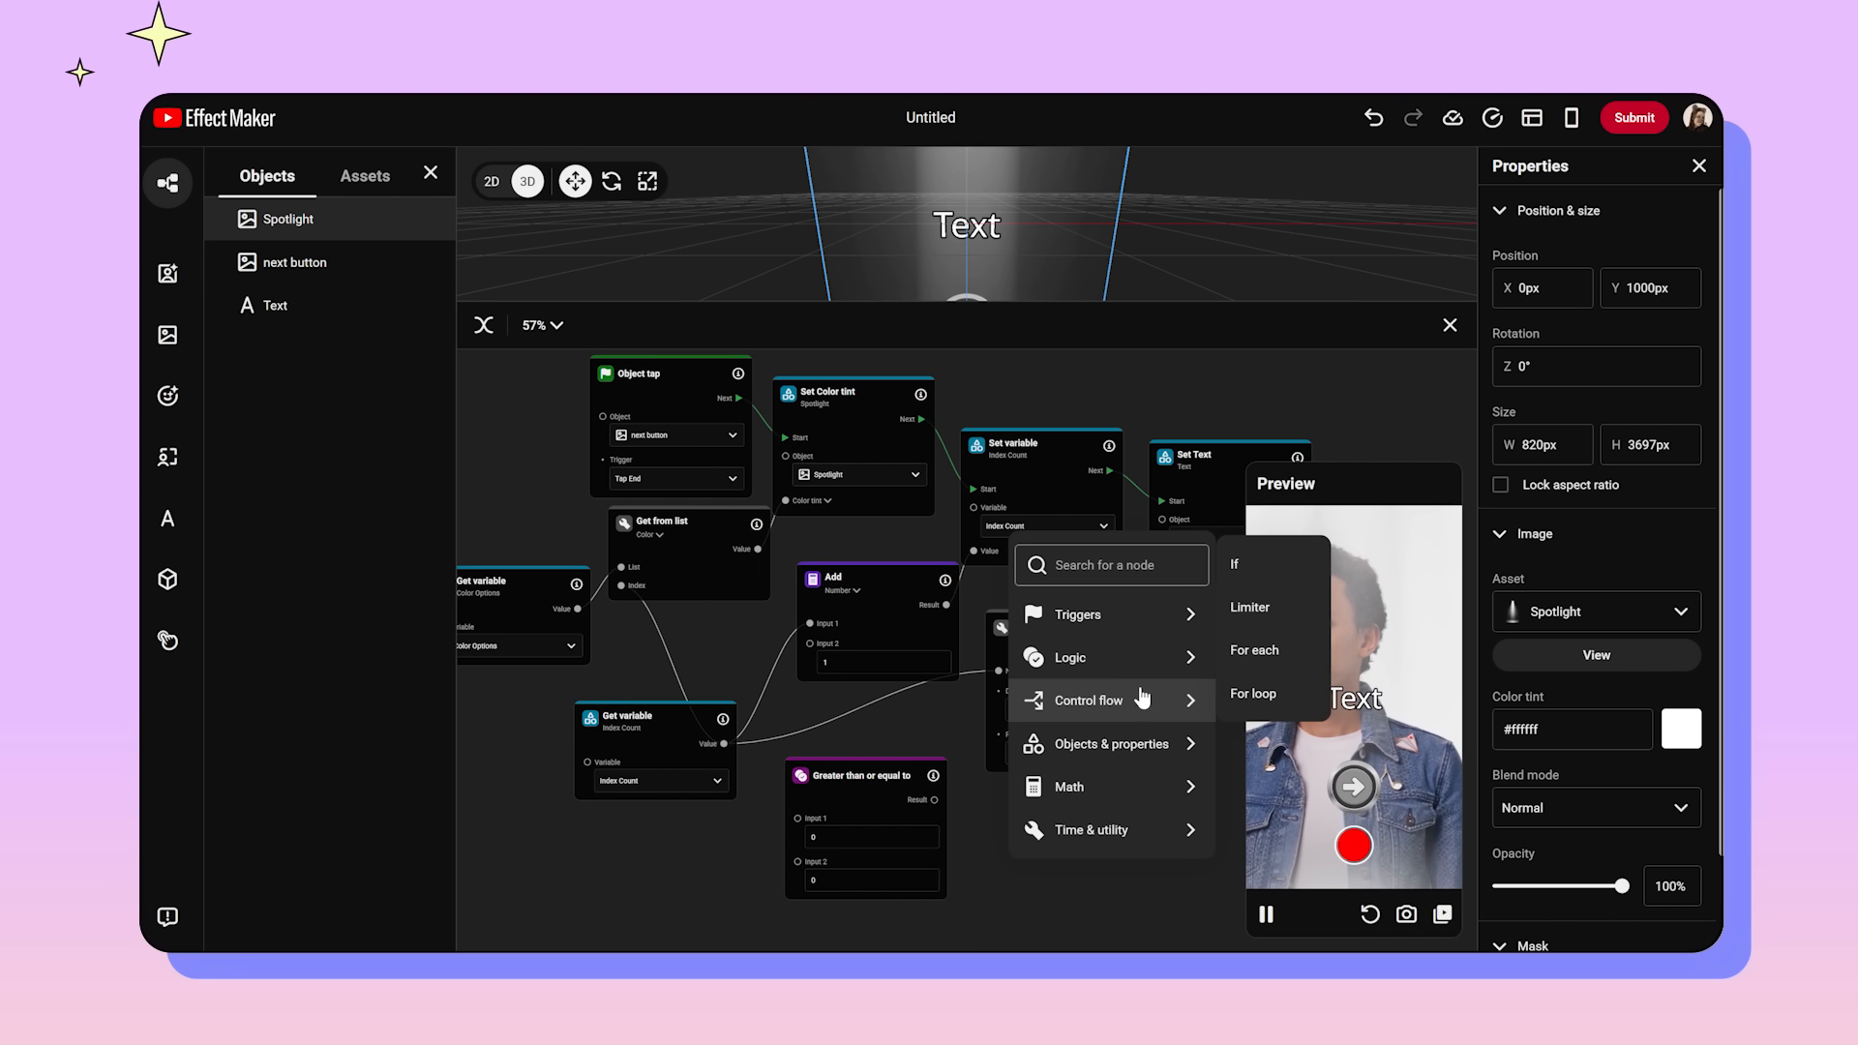
click(1258, 606)
drag(1131, 863, 1103, 793)
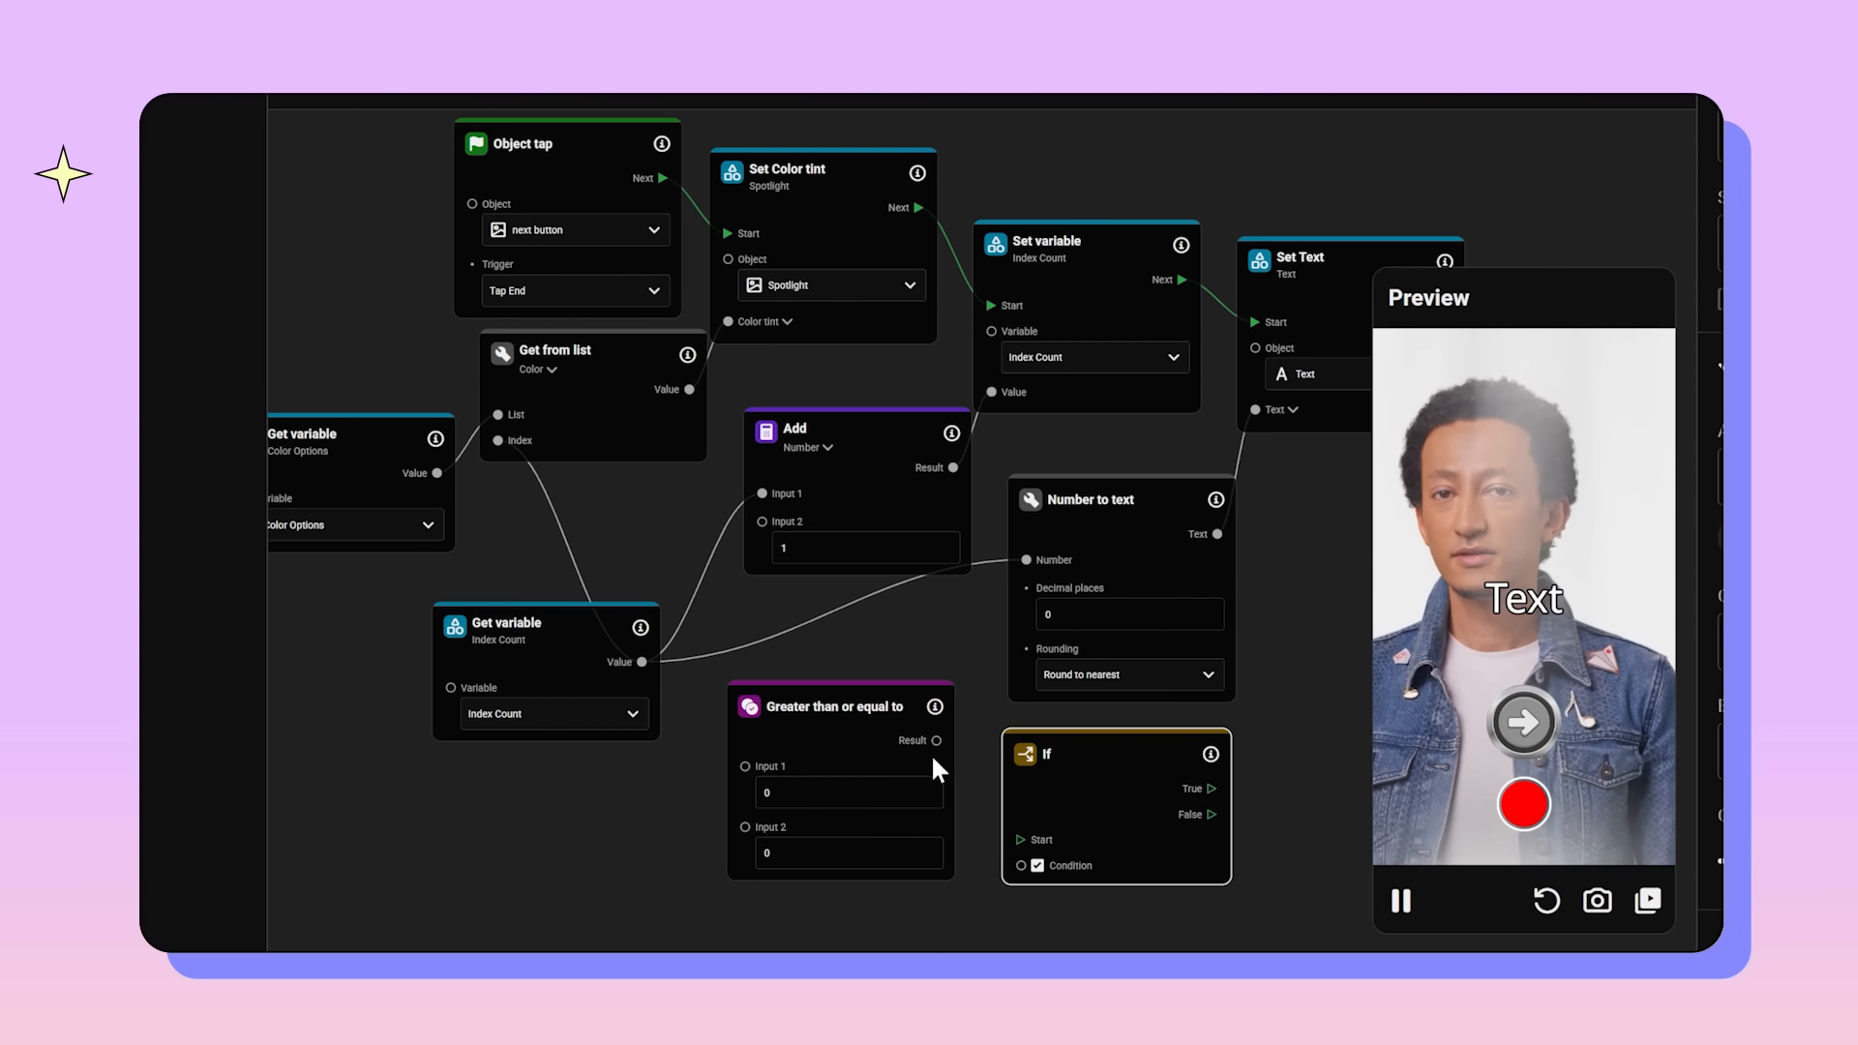
click(931, 753)
drag(936, 740, 1016, 861)
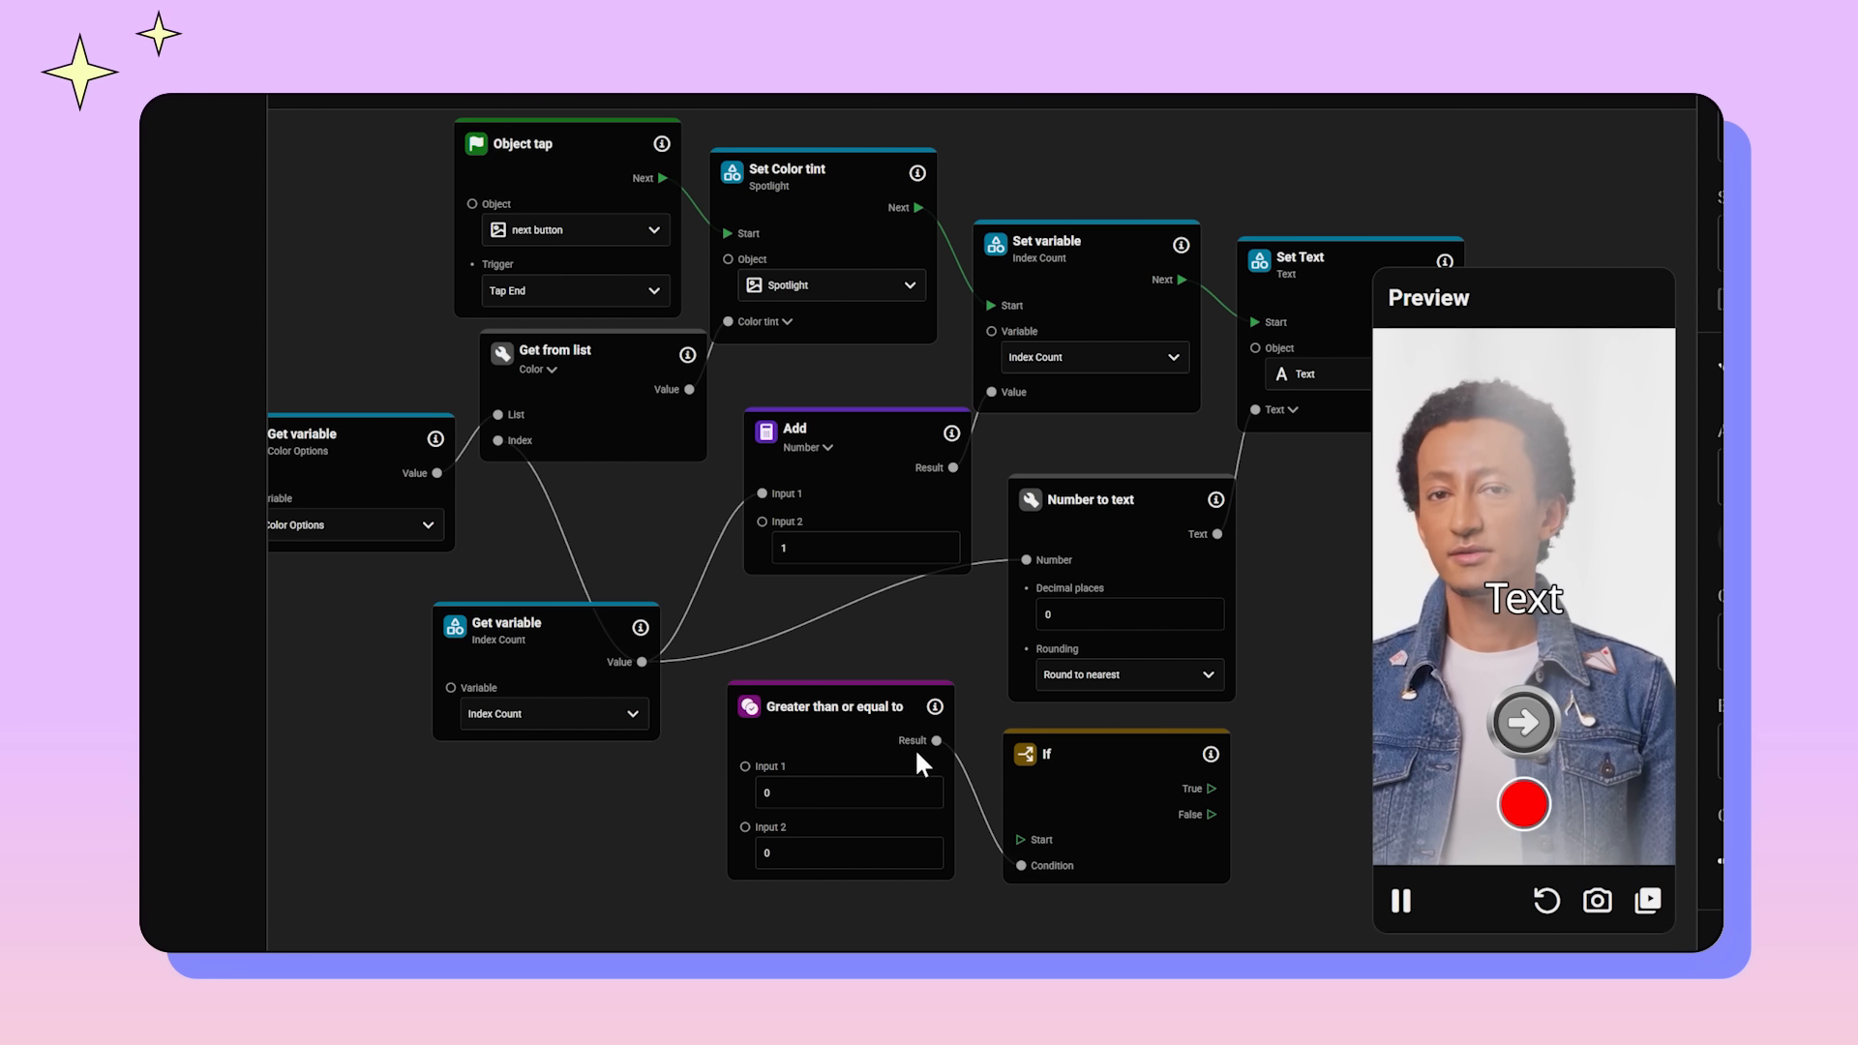
Step: Connect the Index Count Value to Input 1 of Greater than or equal to and set Input 2 to 3
click(641, 669)
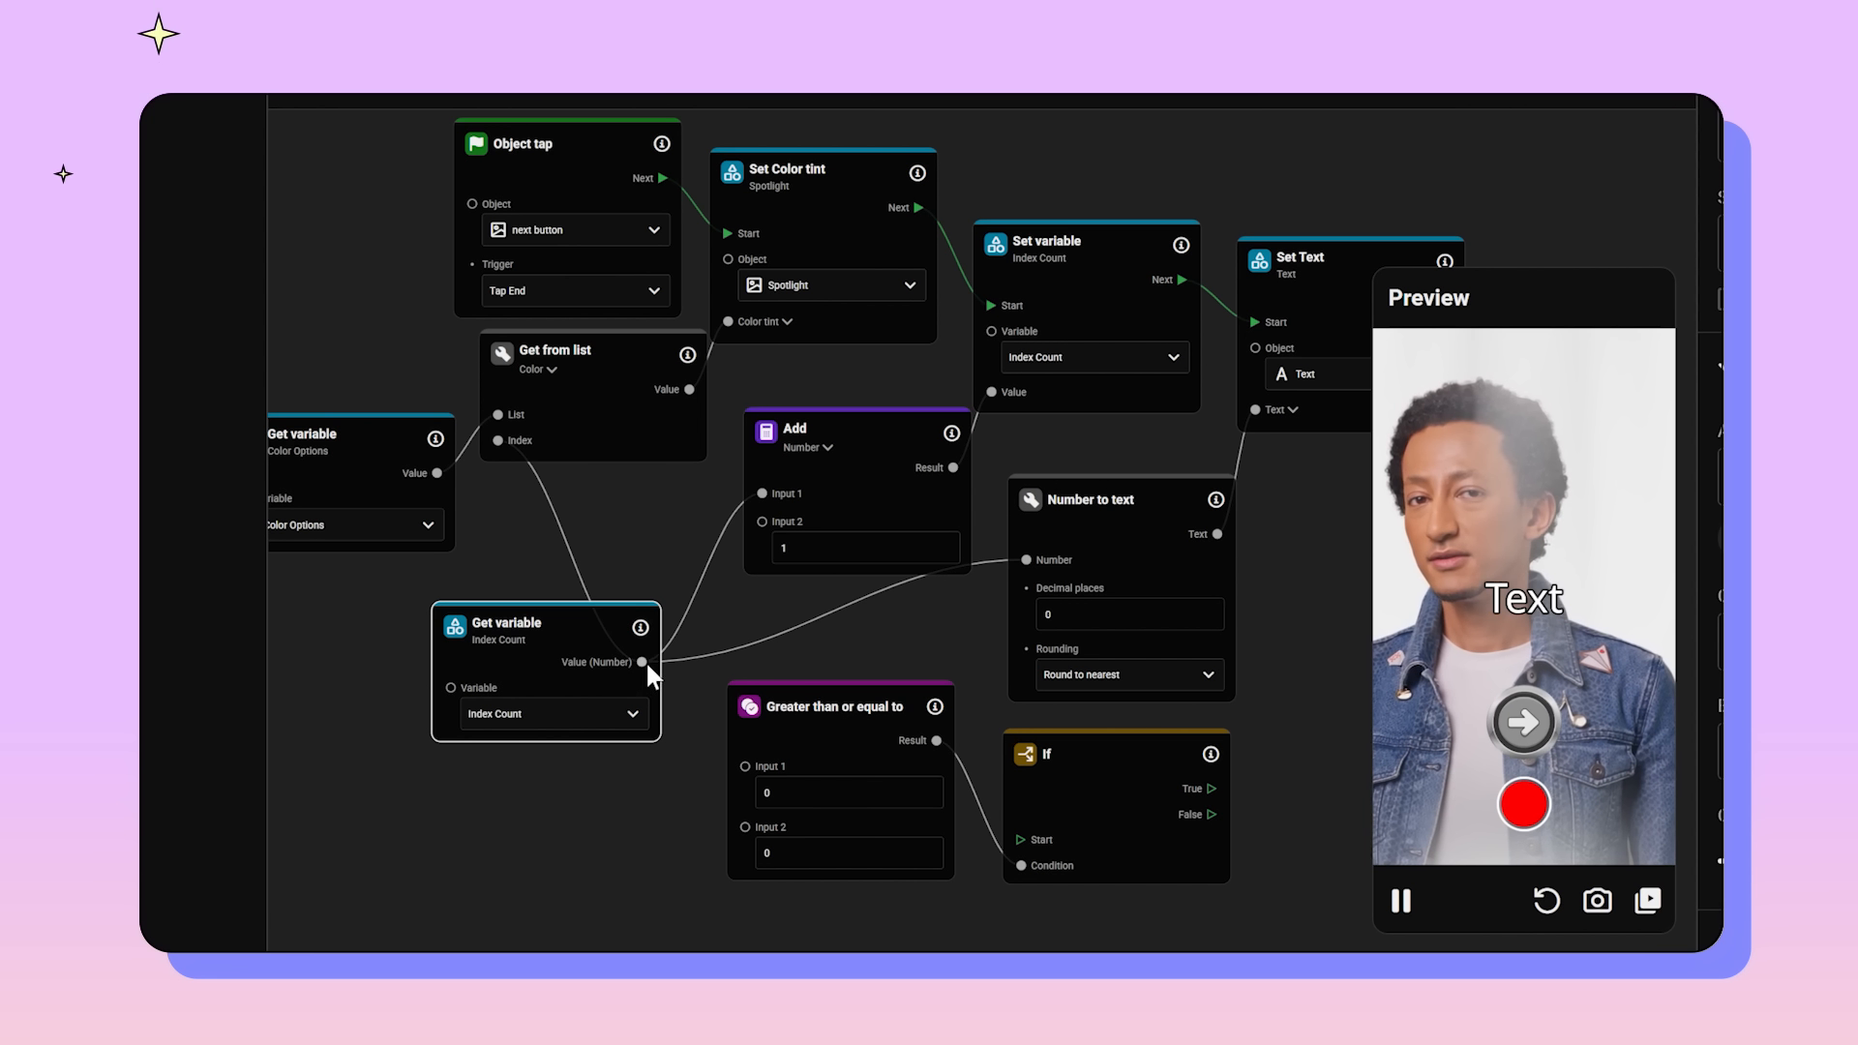
drag(643, 662, 746, 769)
click(809, 772)
click(809, 829)
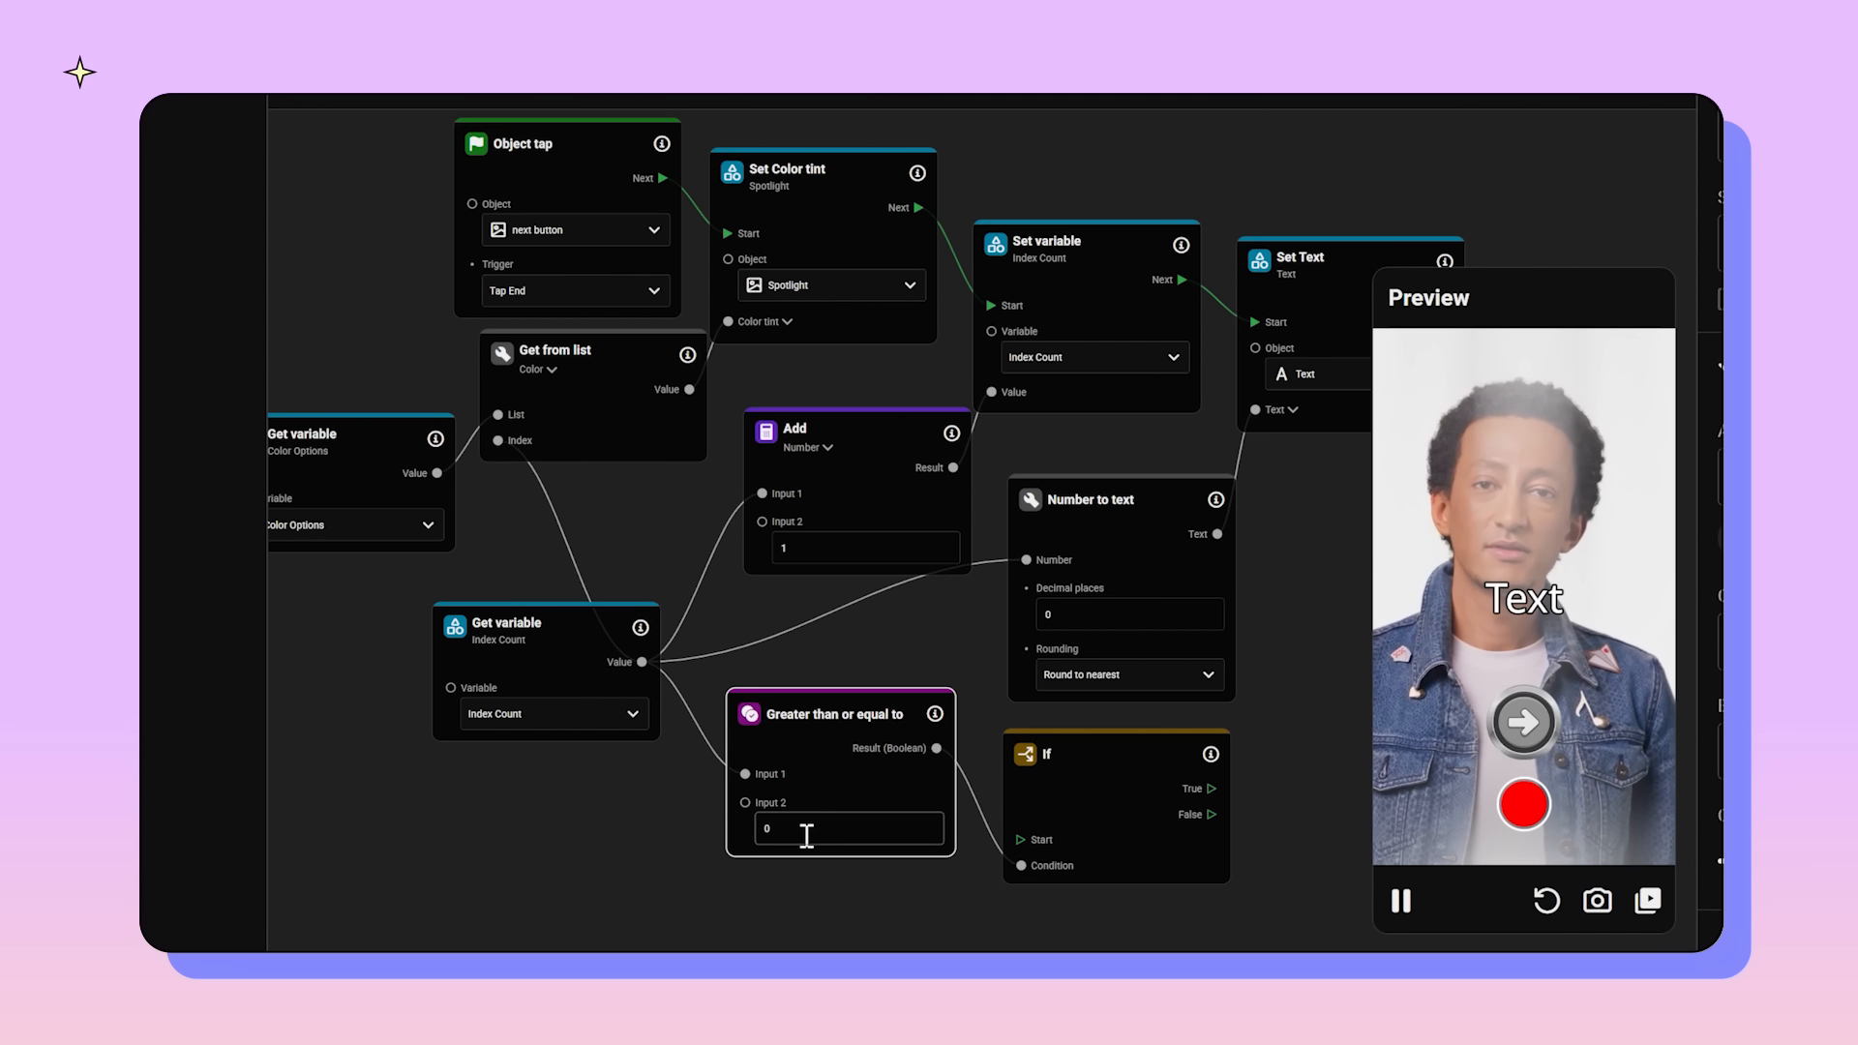
click(809, 889)
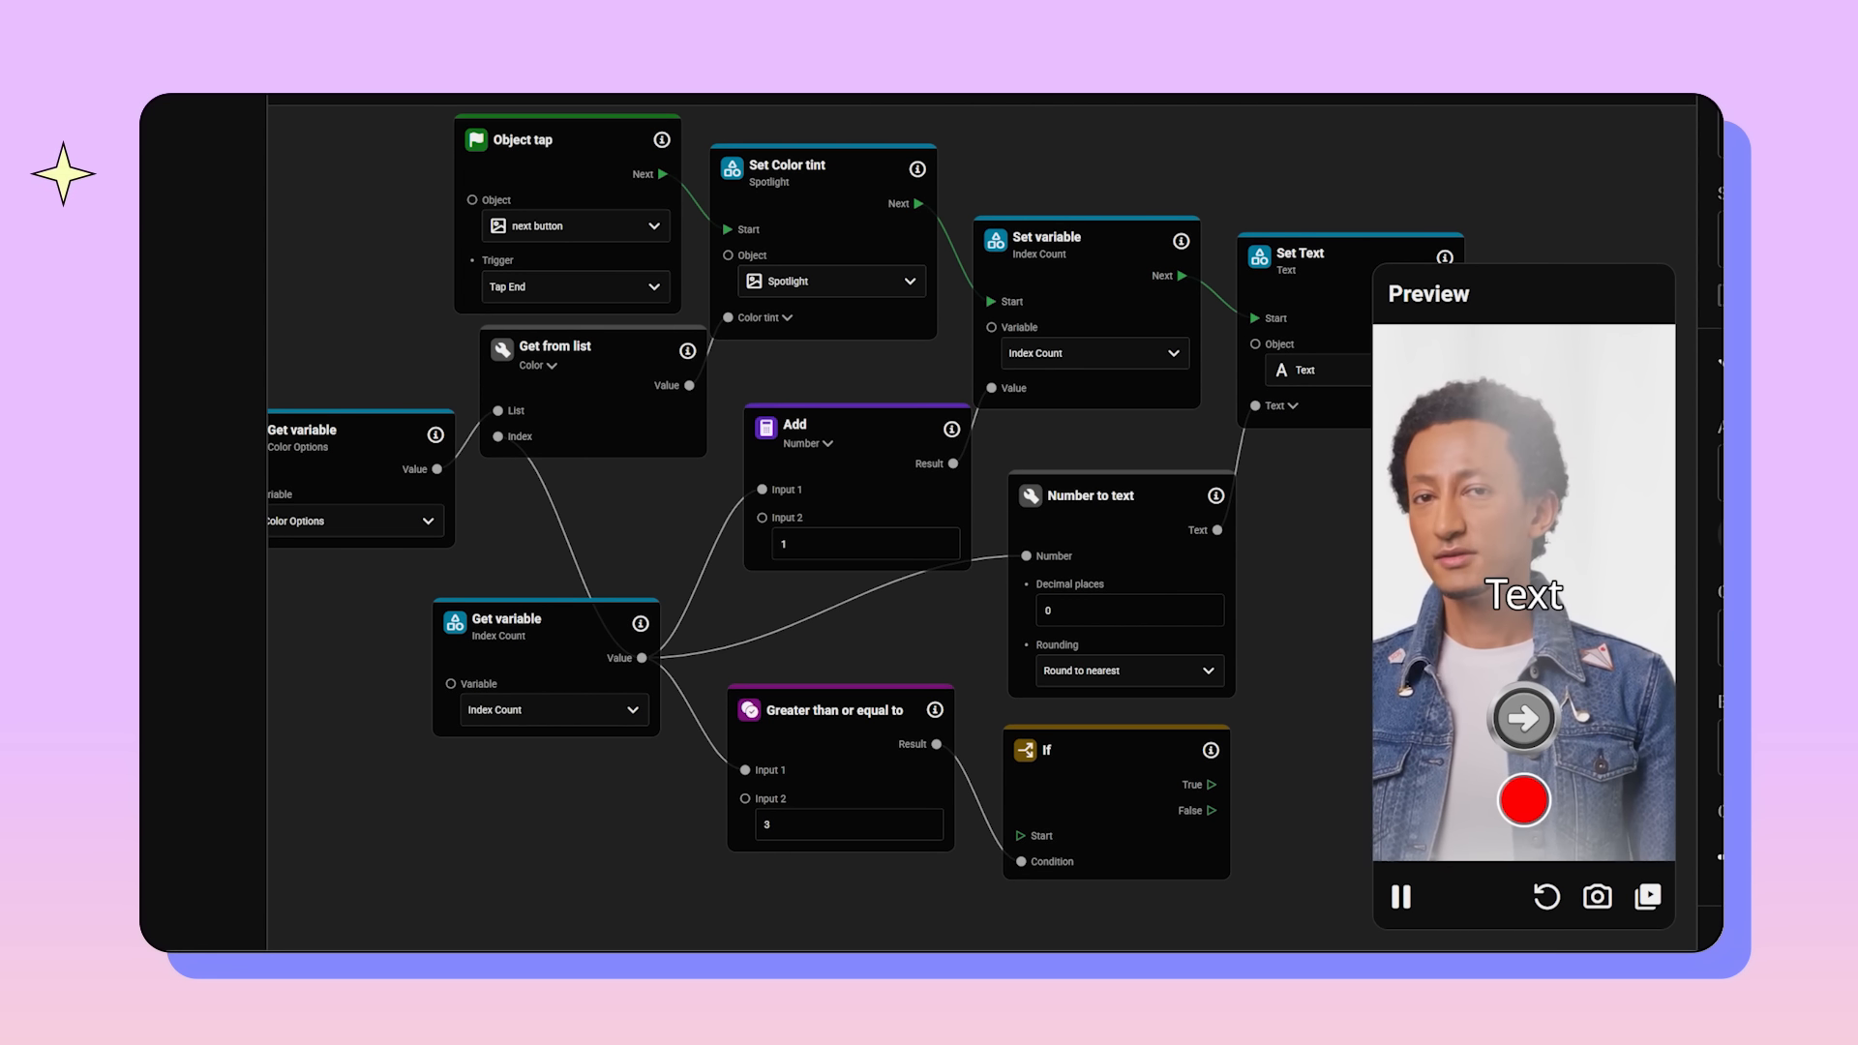
Step: Move the If node beside Set Text, connect Set Text's Next to its Start, and move Greater than or equal to near it
drag(1297, 646, 1090, 658)
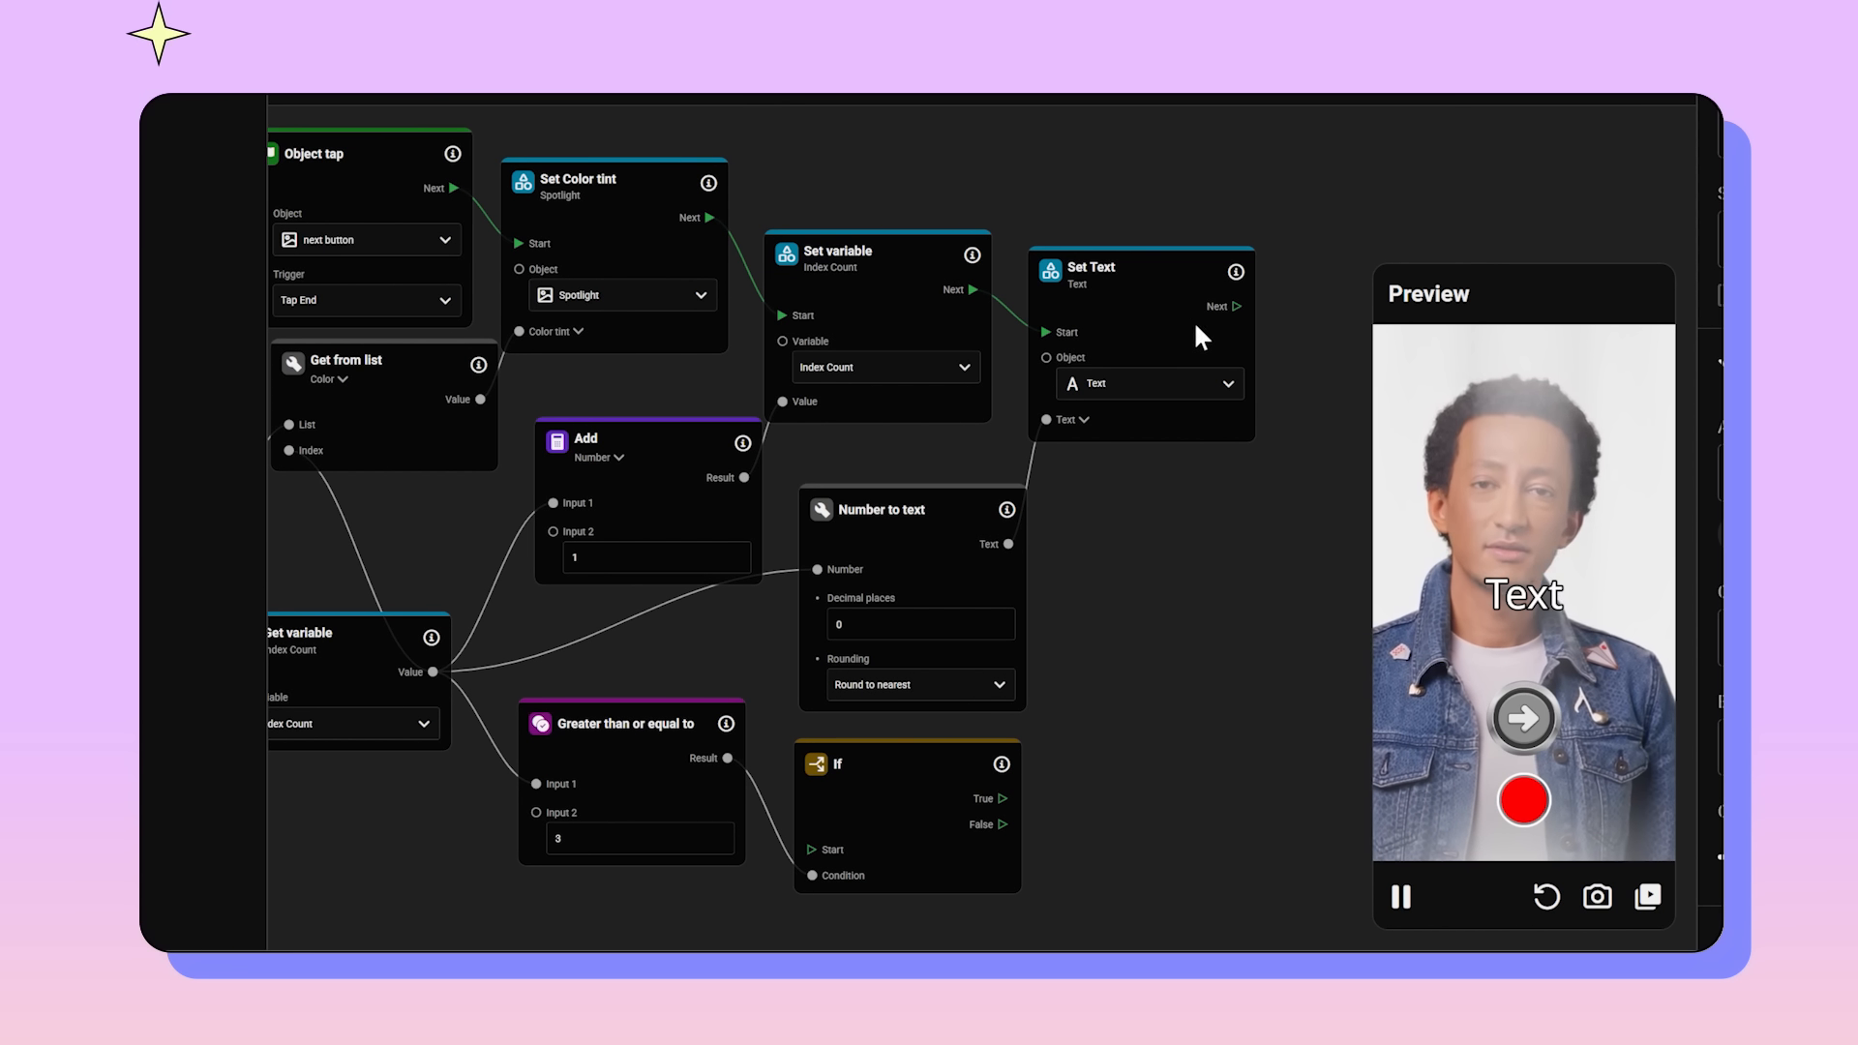
drag(1232, 307, 1256, 575)
drag(684, 774, 1166, 771)
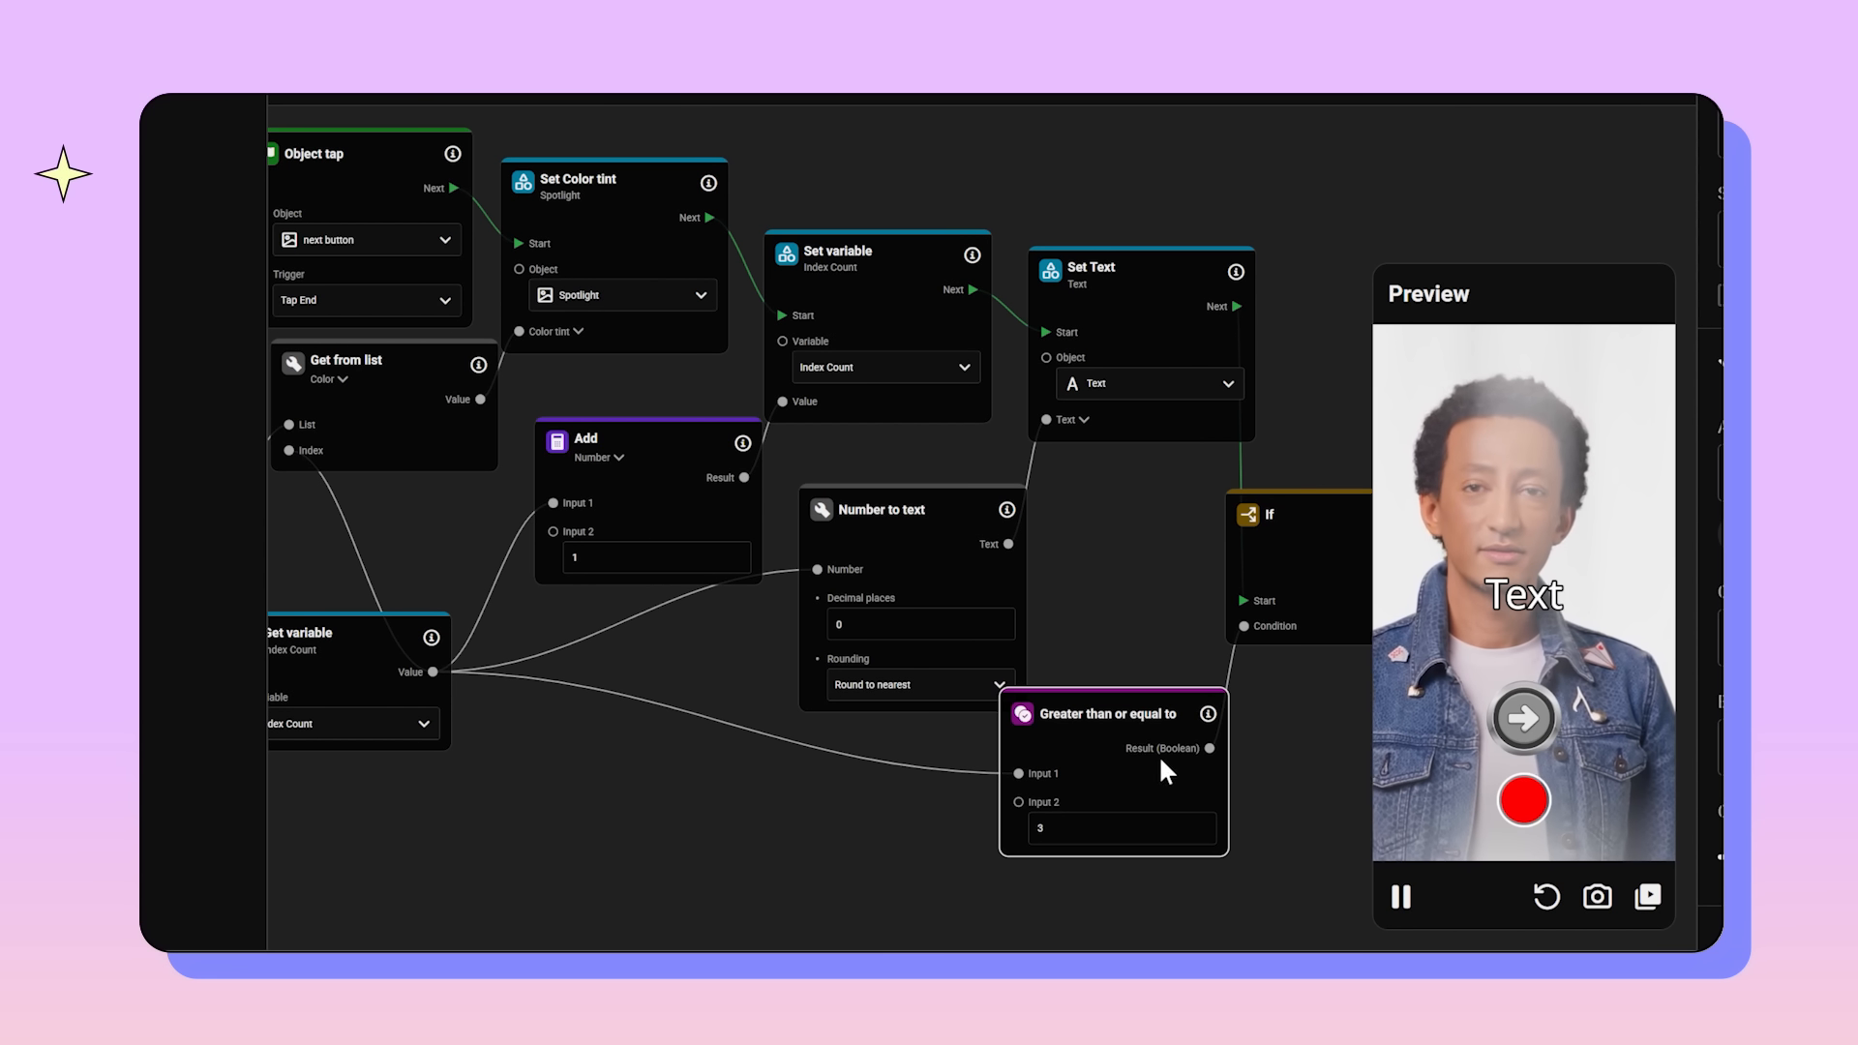
drag(1281, 701, 1051, 764)
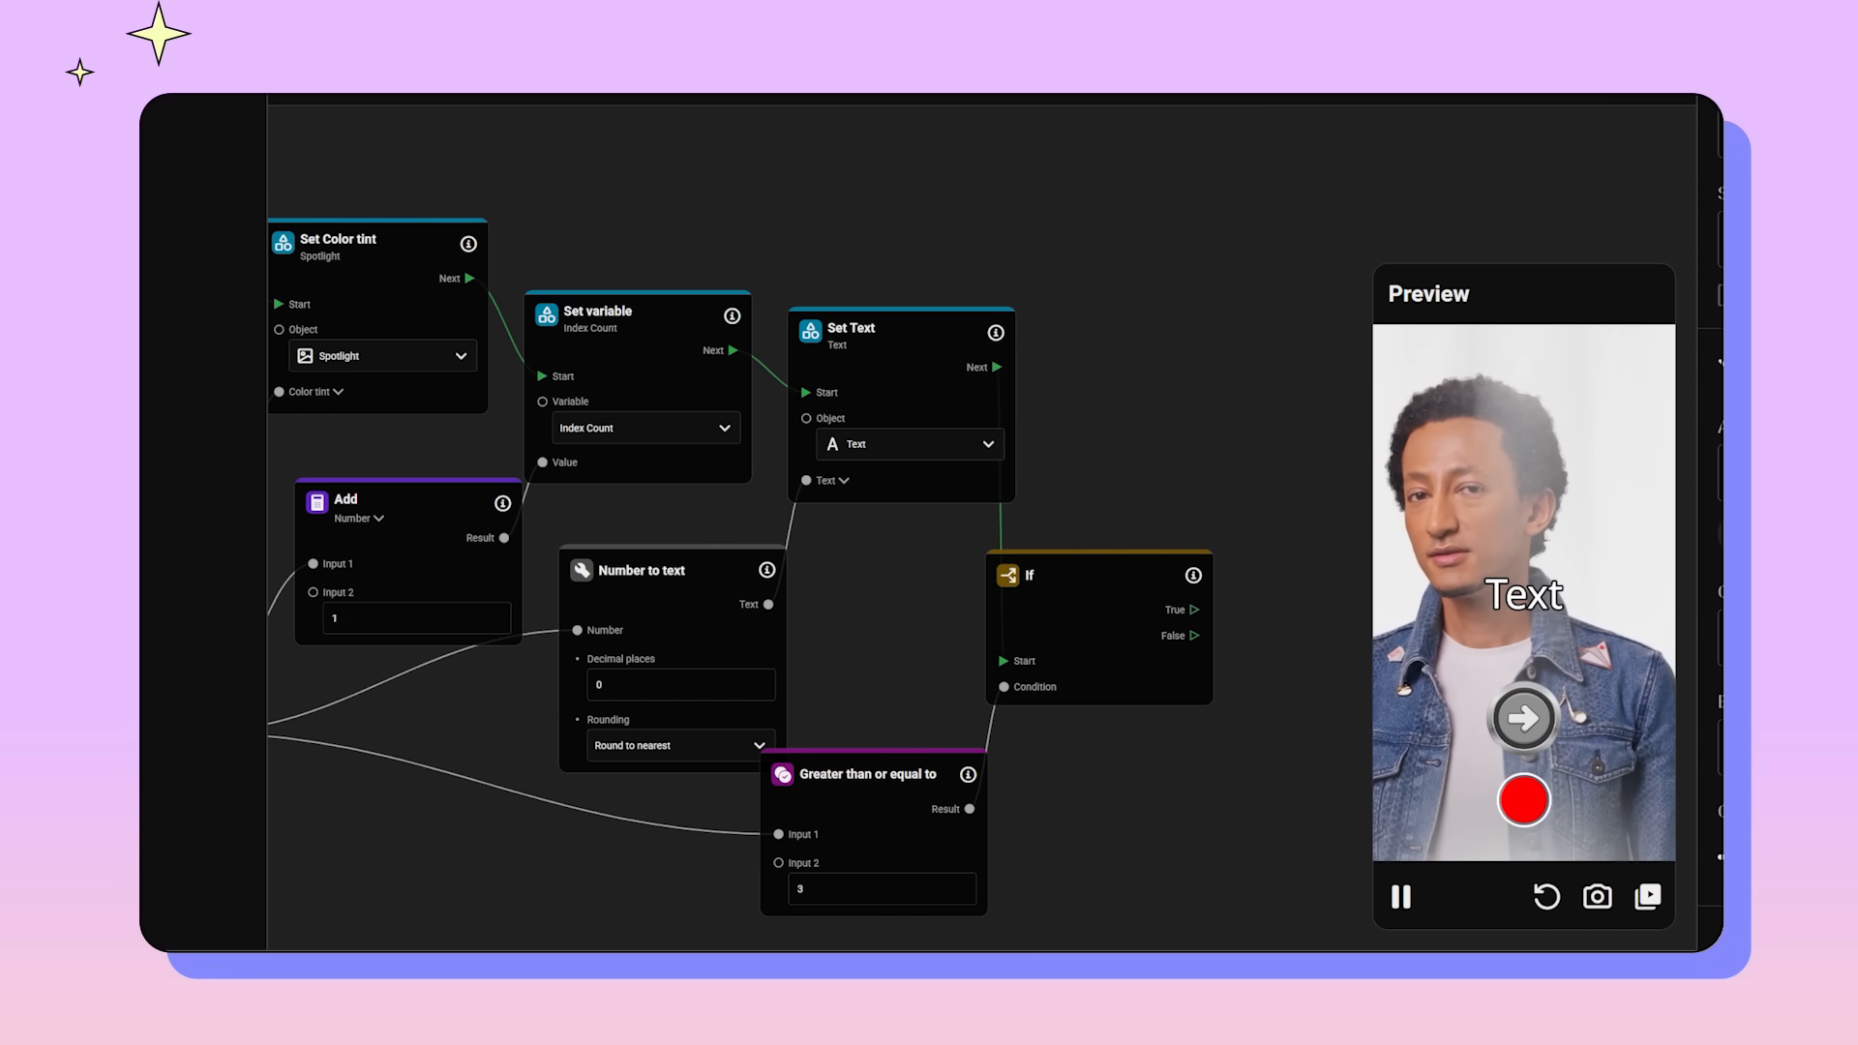
Step: Duplicate the Index Count Set variable node, place the copy beside the If node, and connect If's True output to its Start
click(652, 336)
key(ctrl+d)
drag(649, 342, 1366, 457)
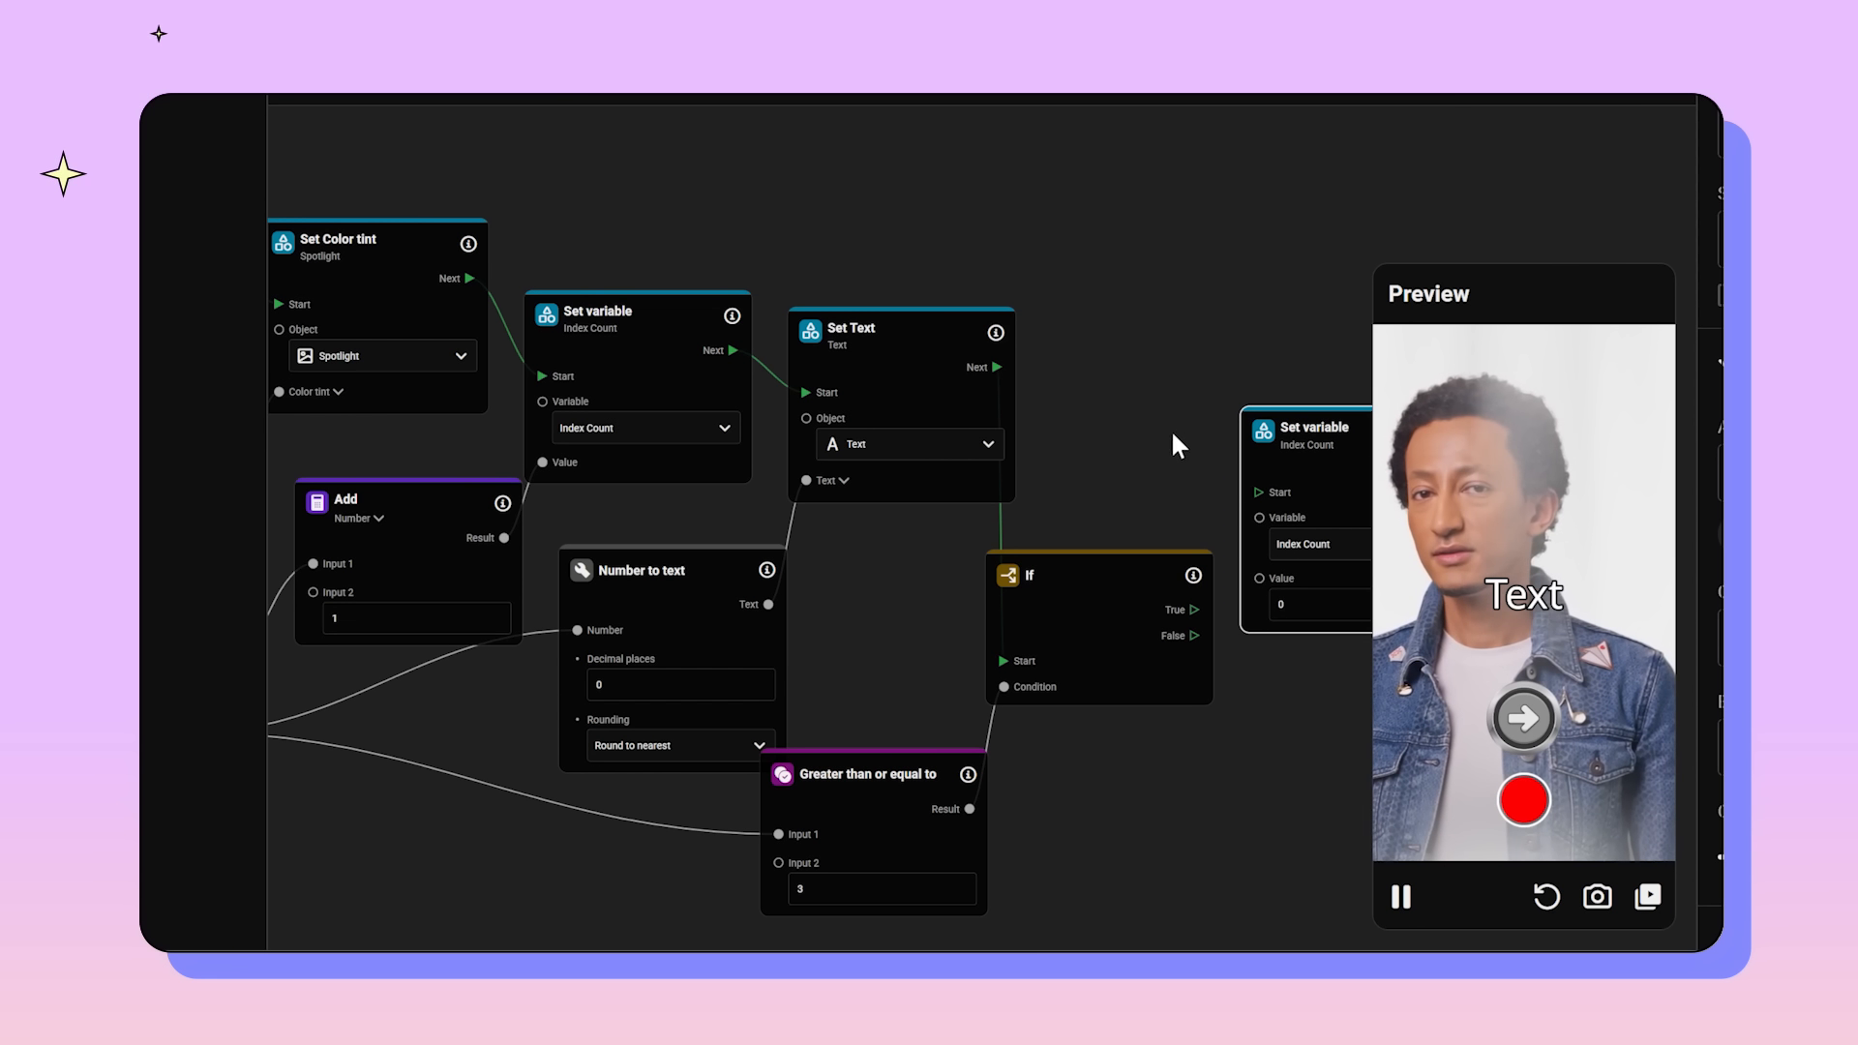
drag(1149, 437, 1061, 443)
click(995, 600)
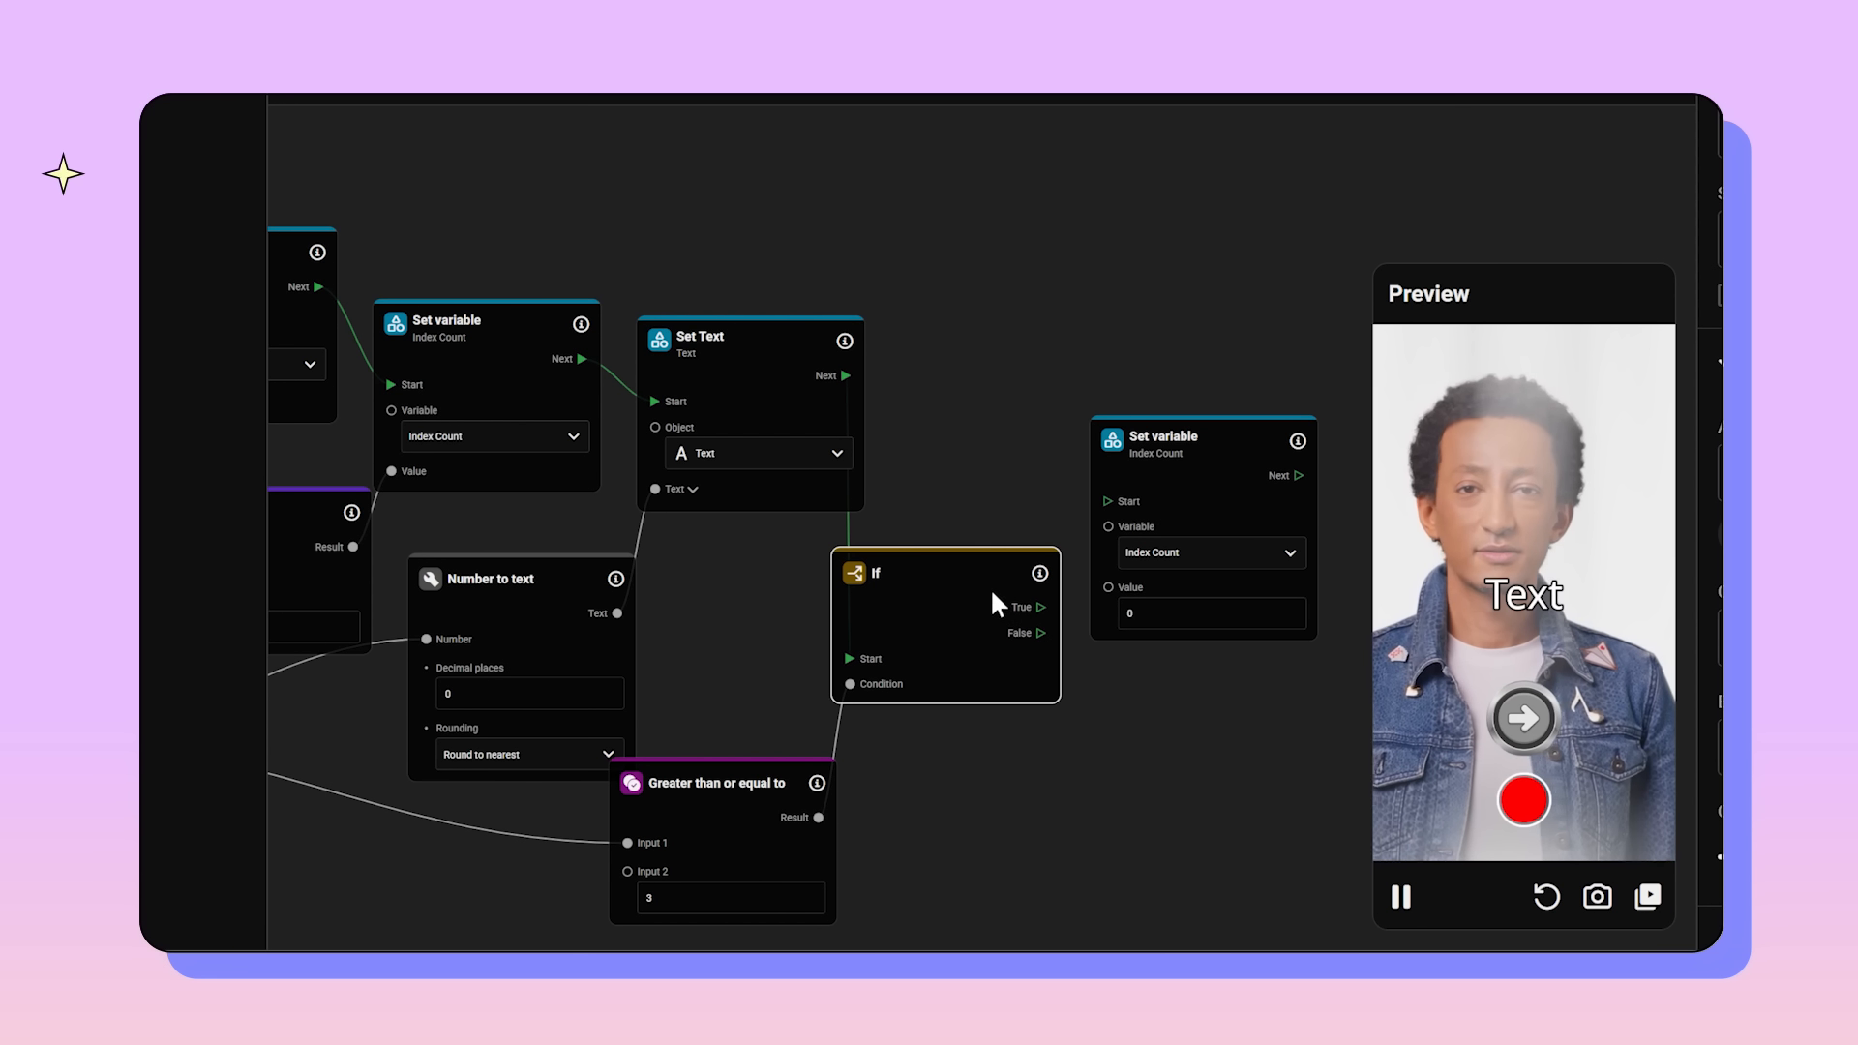
drag(1039, 606, 1189, 543)
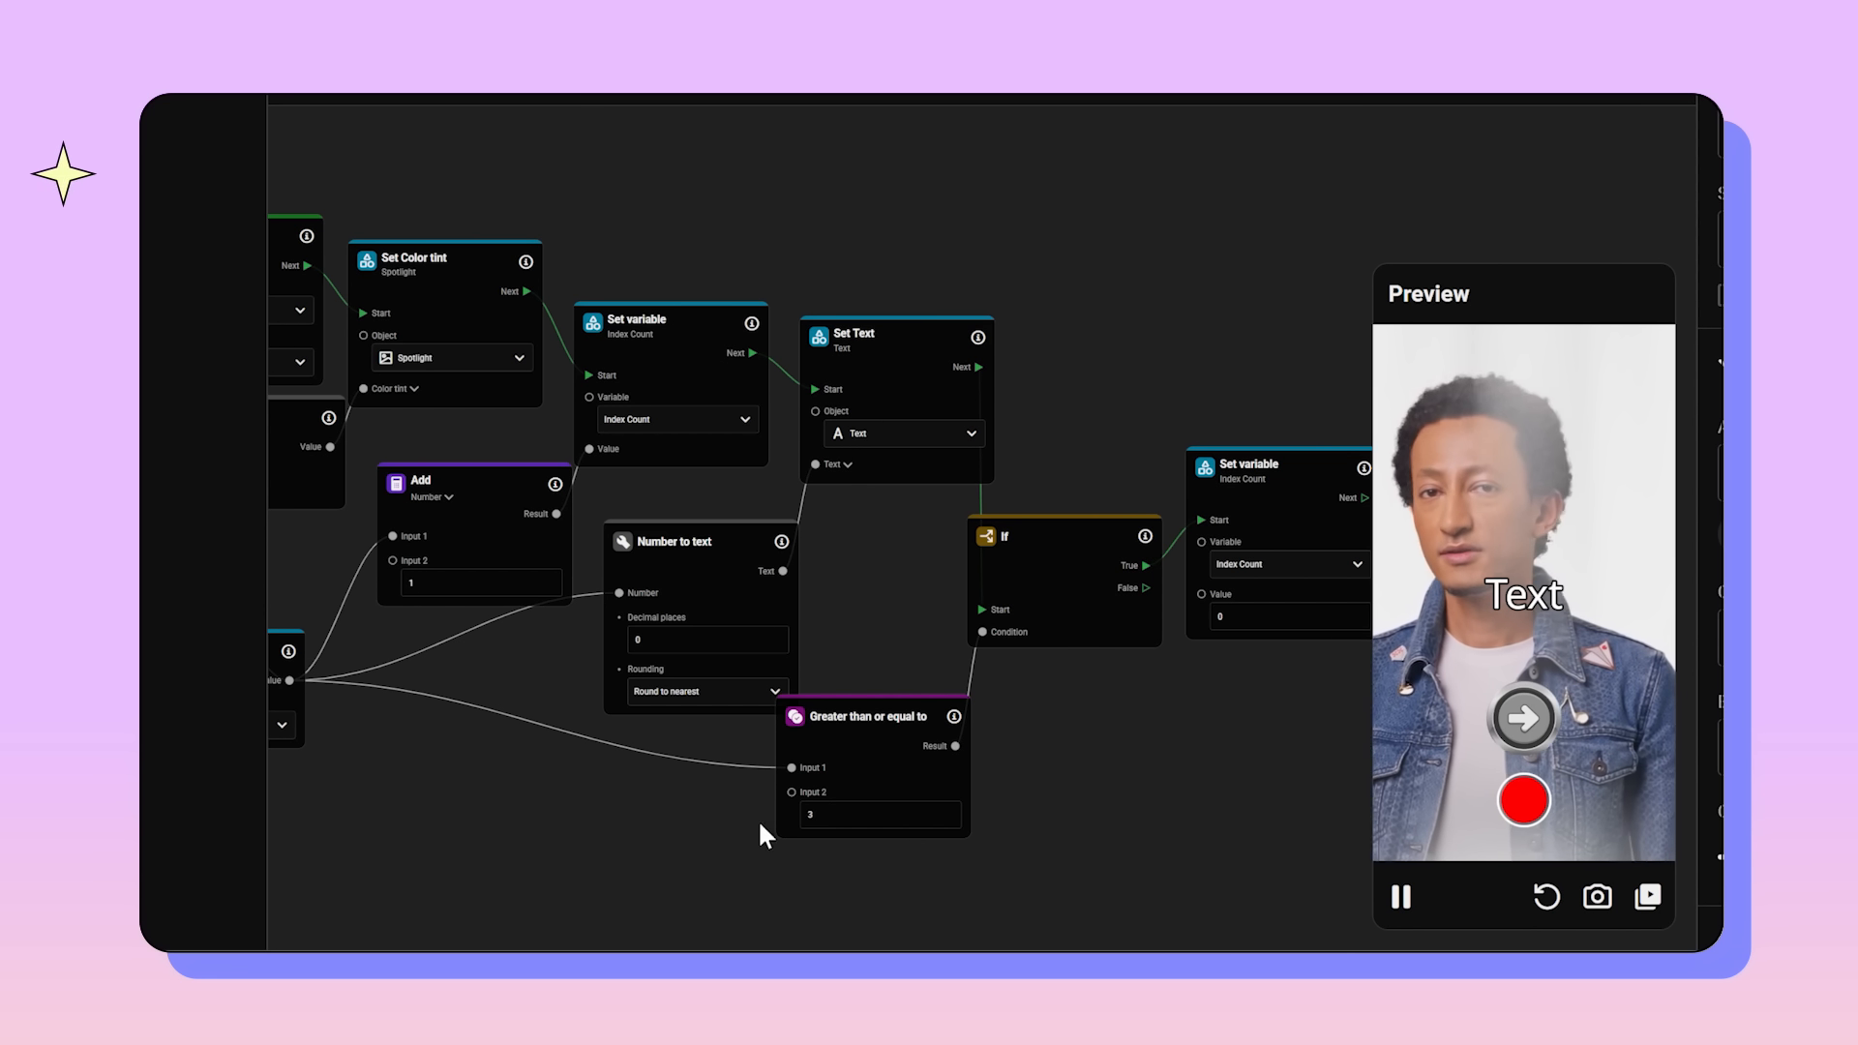
Step: Test the Index Count reset by repeatedly tapping the next button in the preview
drag(652, 840, 774, 836)
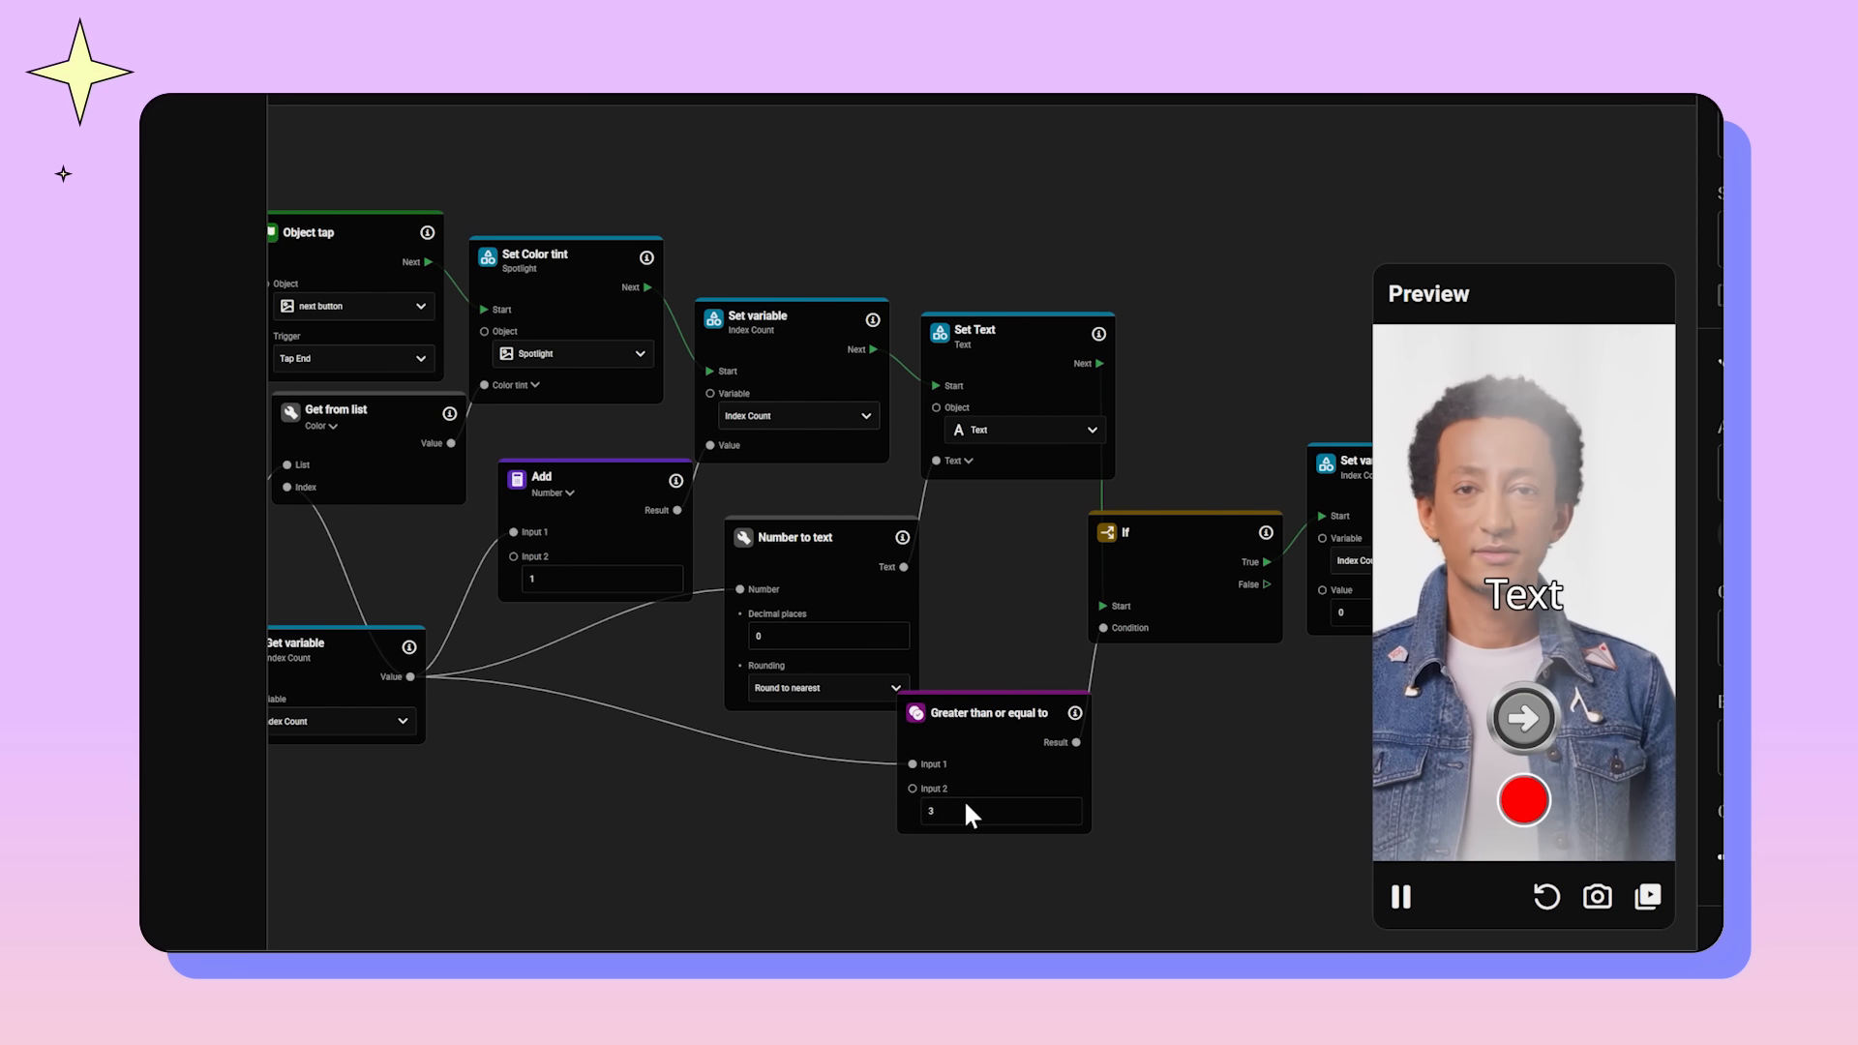
scroll(979, 804, up, 1)
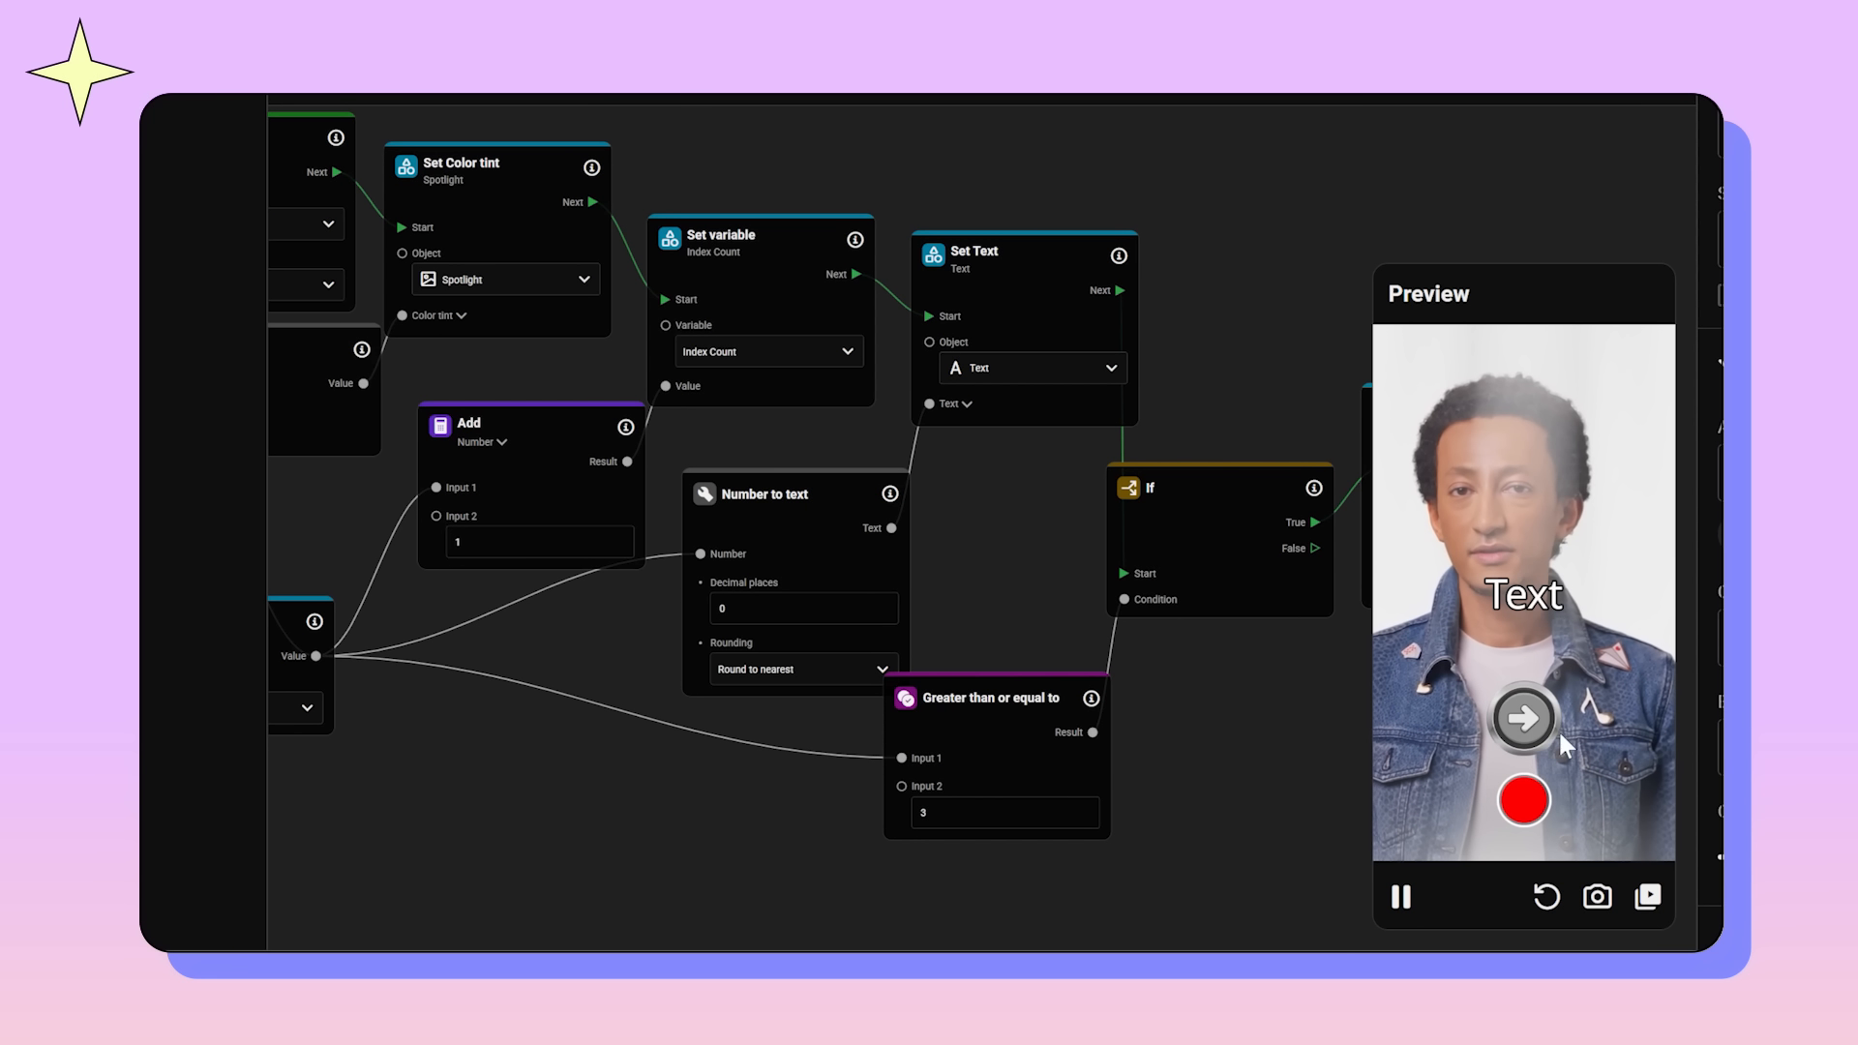
click(1531, 740)
click(1532, 734)
click(1533, 730)
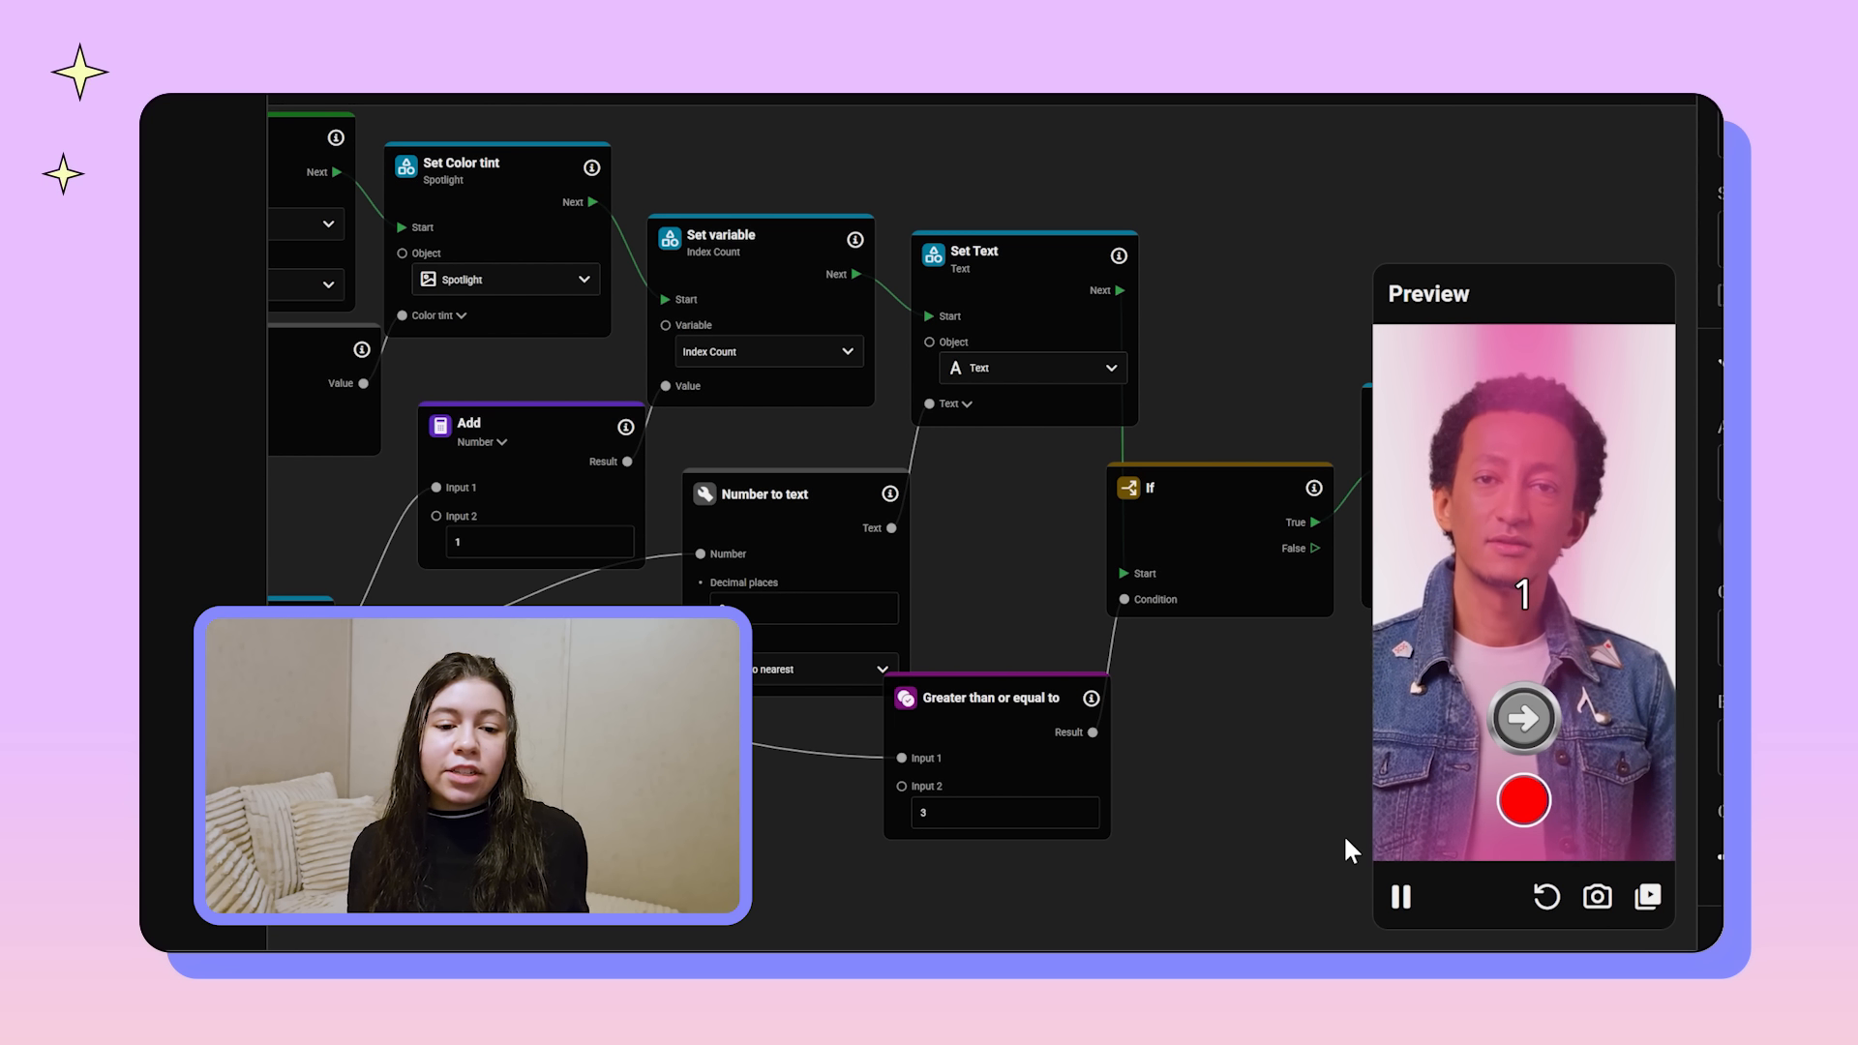
Step: Add a Get list length node and place it below the Index Count Get variable node
scroll(1205, 780, down, 5)
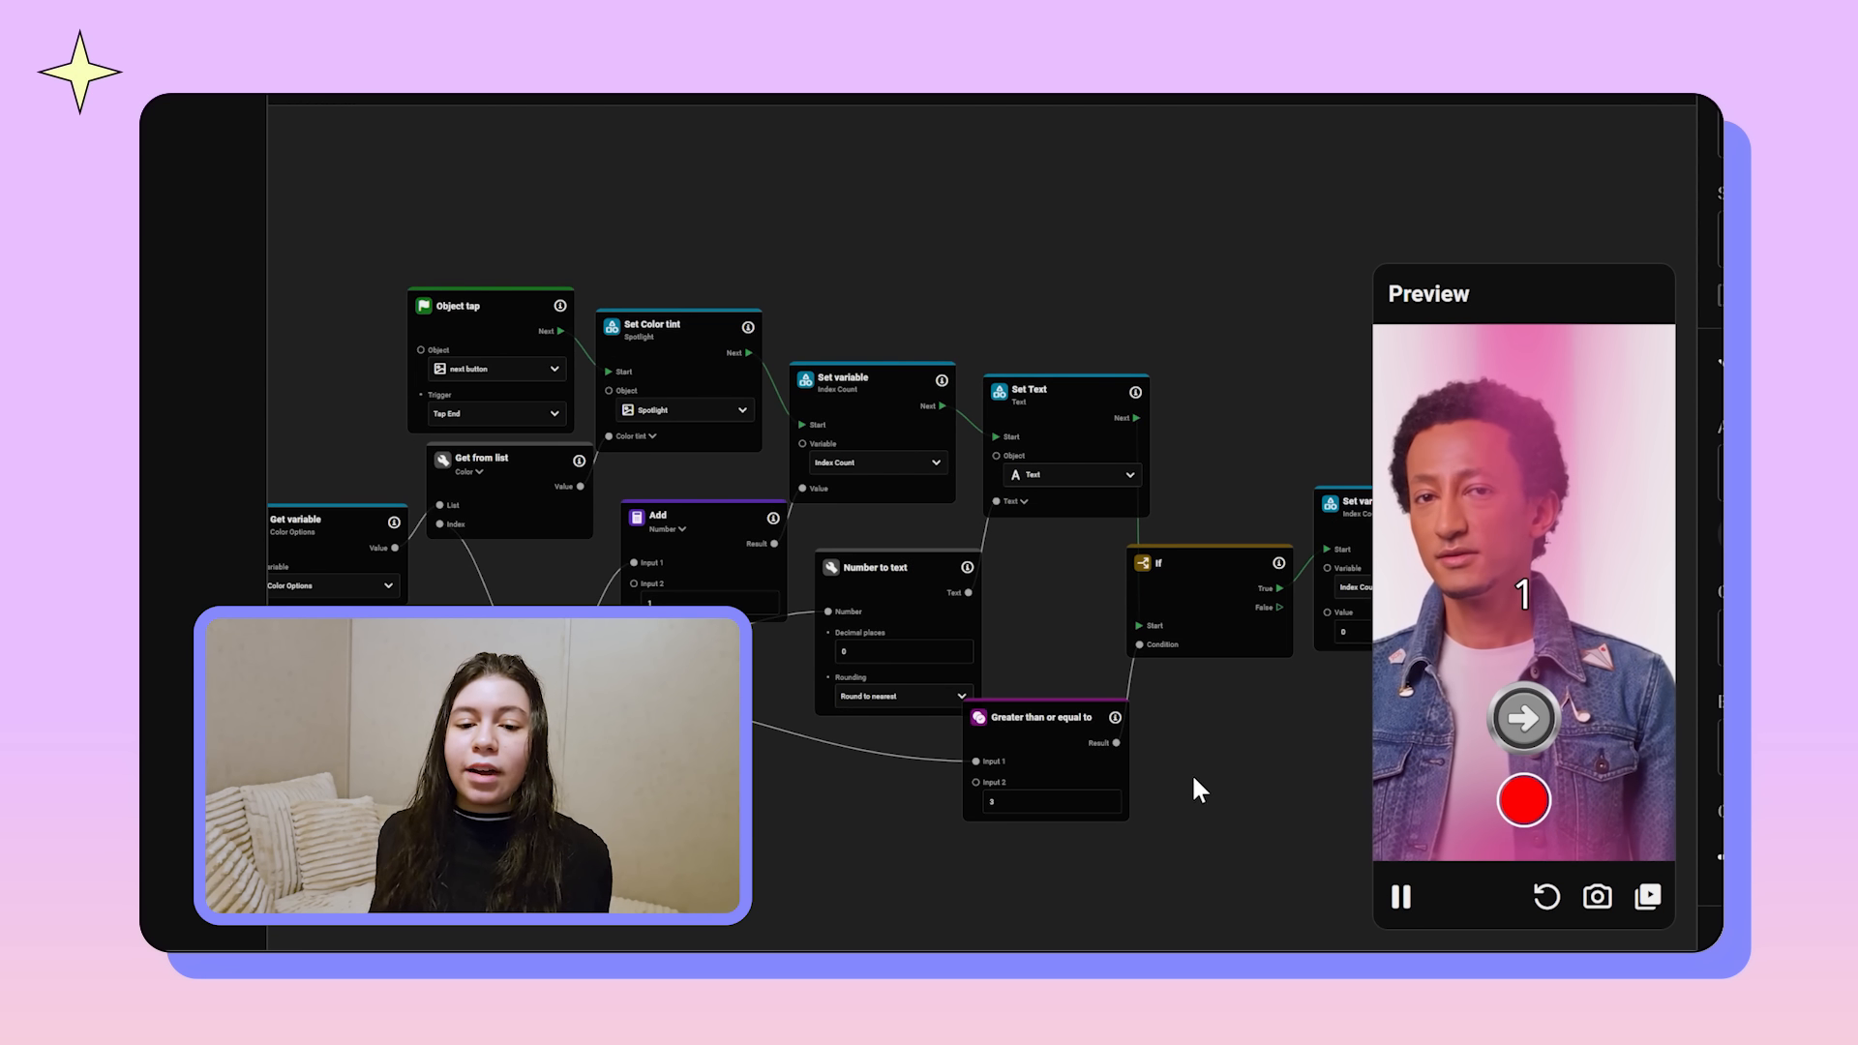
scroll(1094, 745, up, 5)
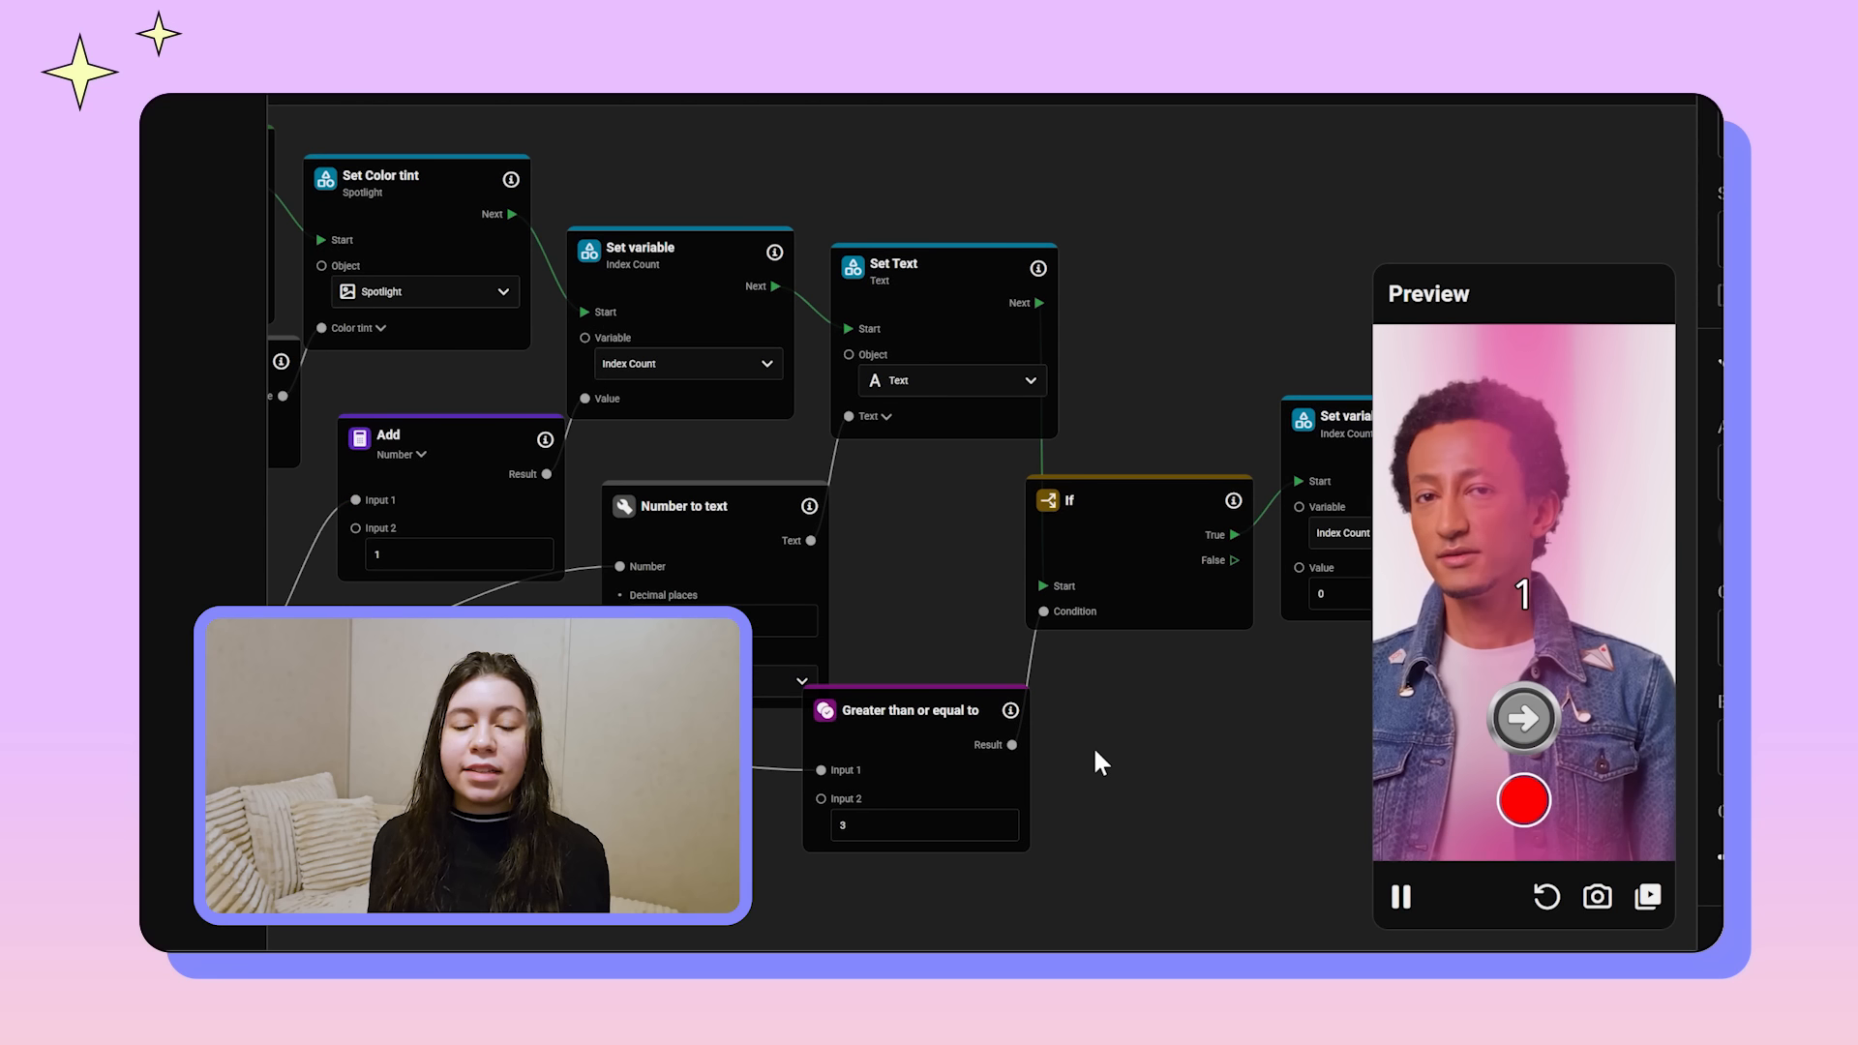
scroll(1099, 754, down, 6)
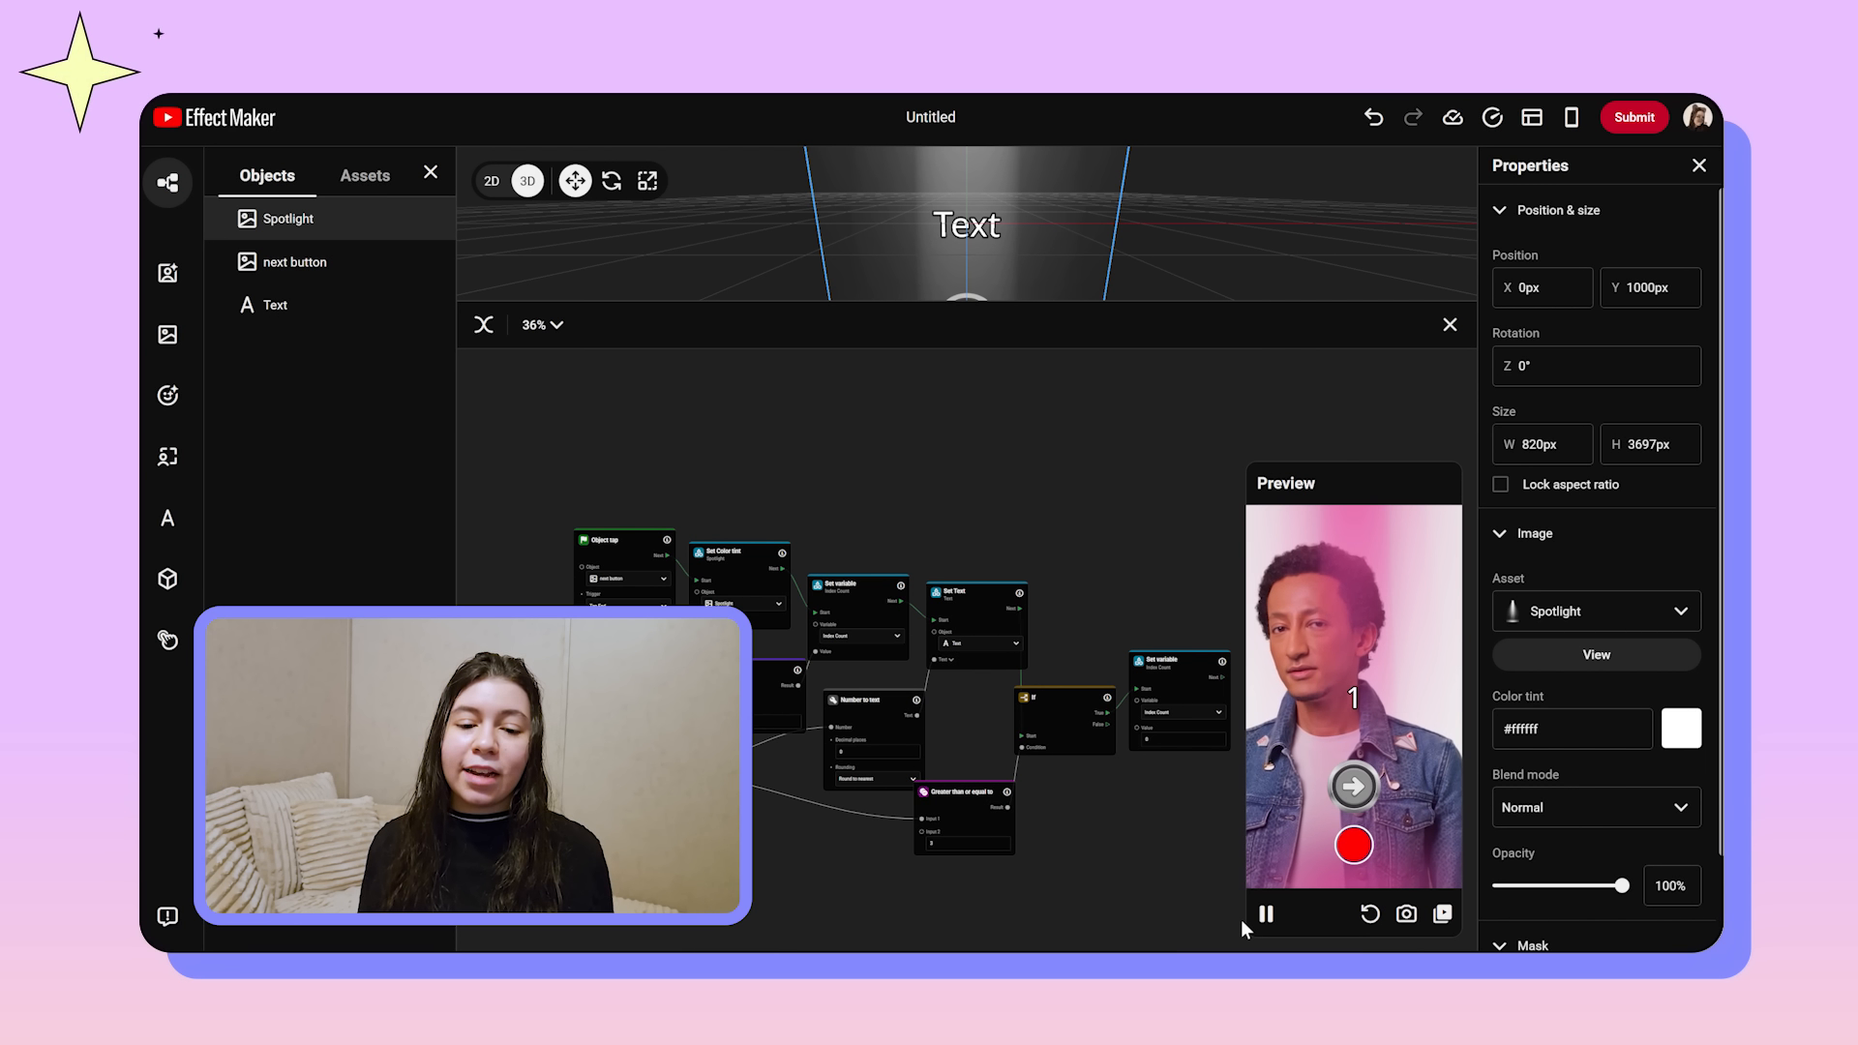
right_click(1076, 861)
mouse_move(1154, 851)
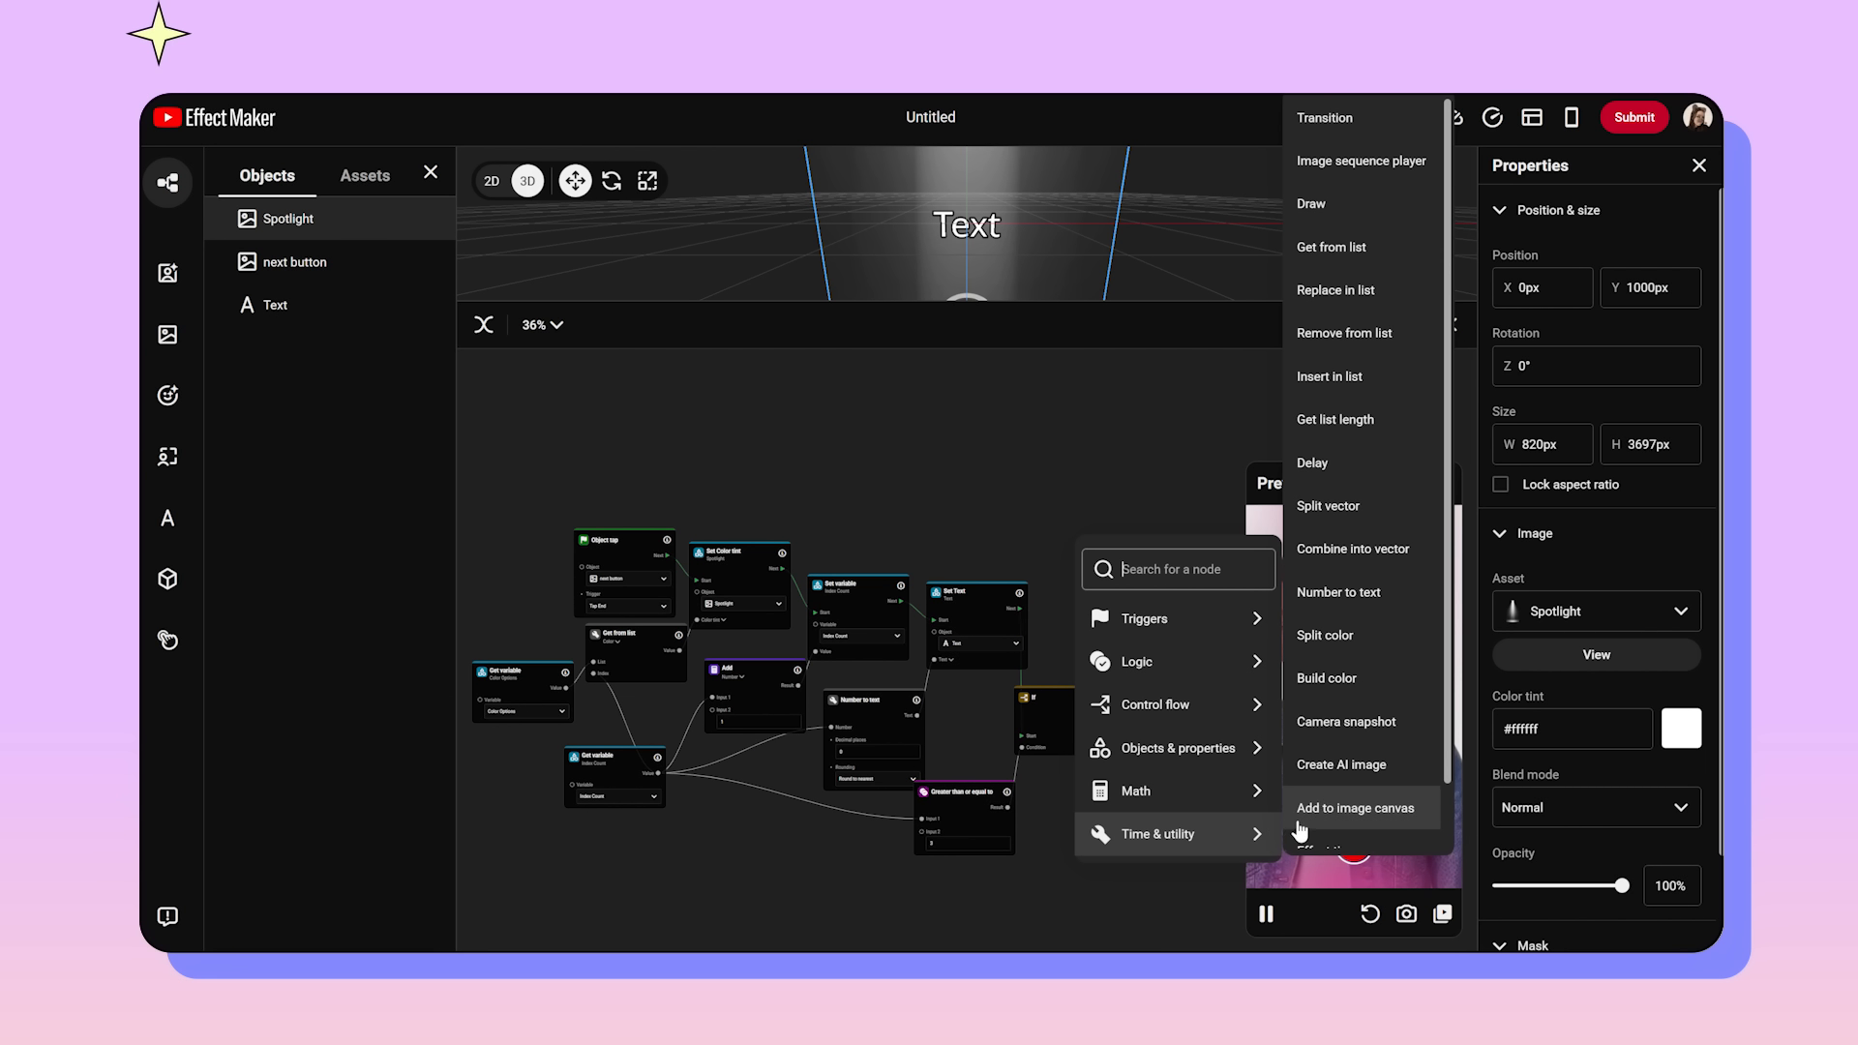
click(1358, 426)
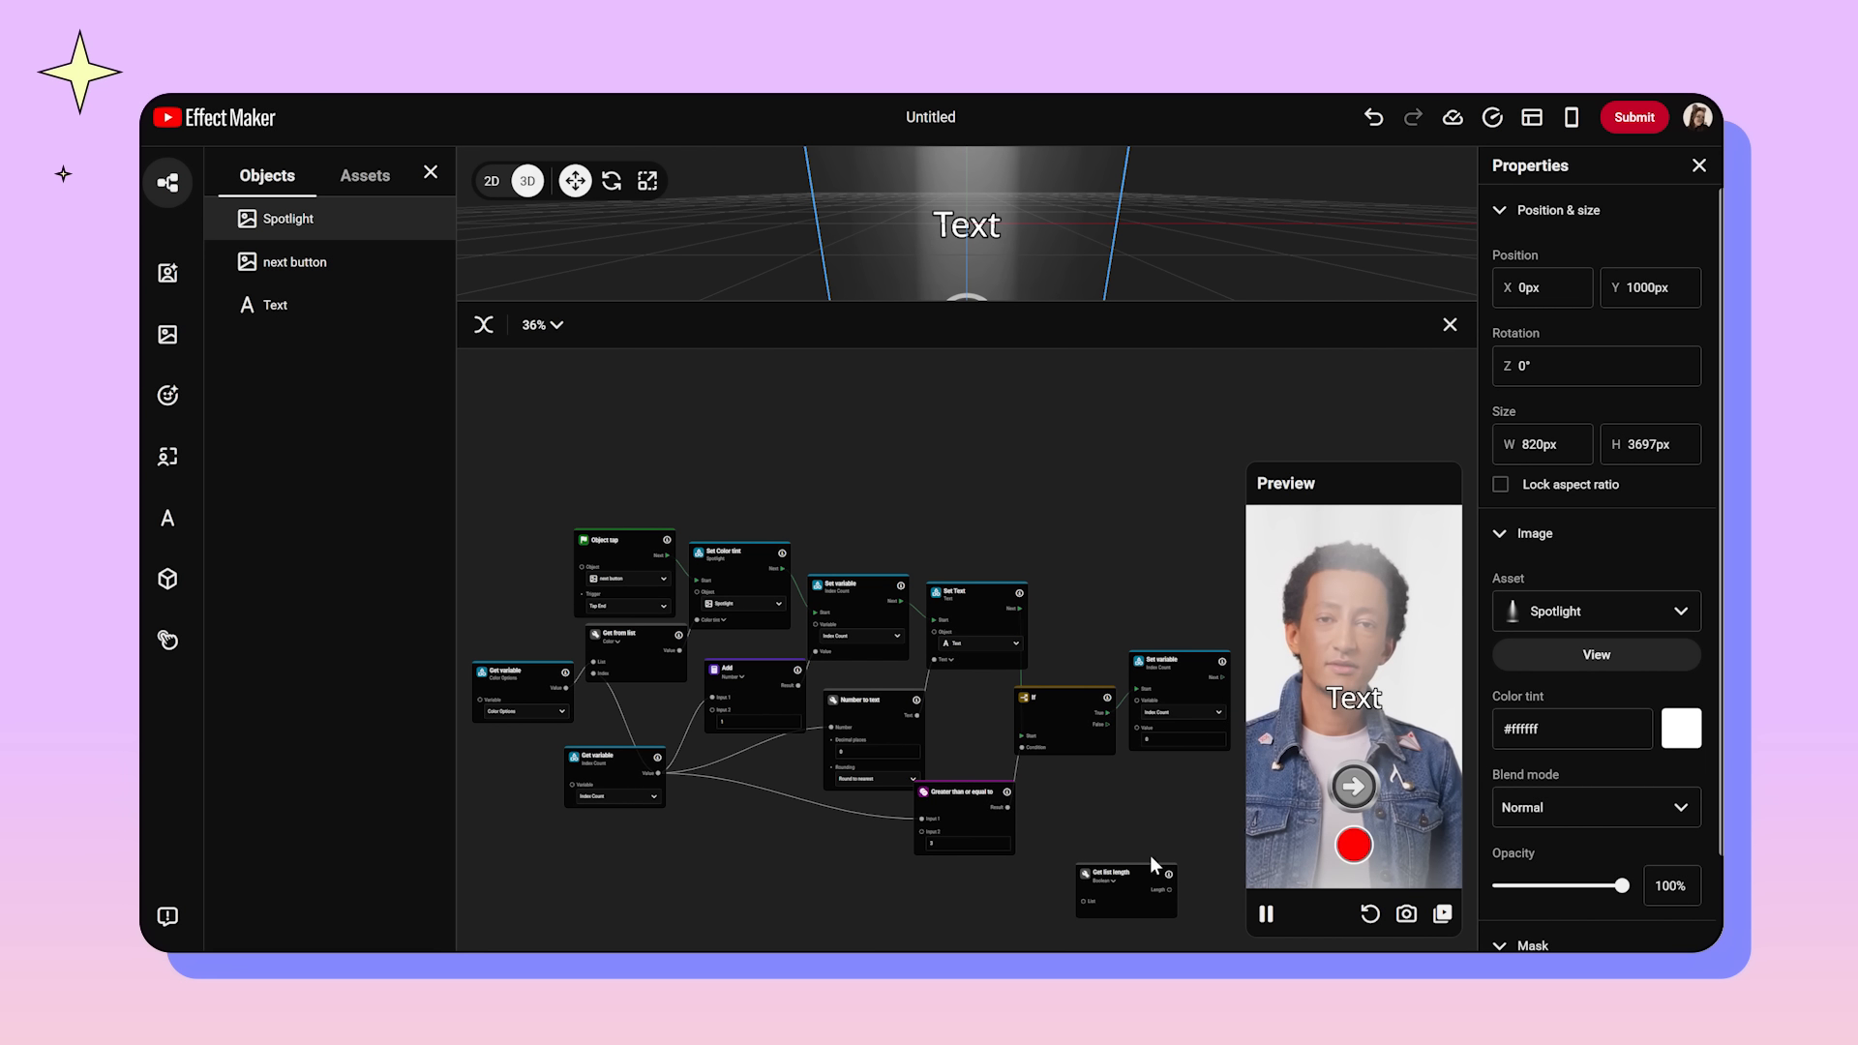
scroll(918, 894, up, 1)
drag(1148, 880, 679, 832)
drag(846, 843, 964, 835)
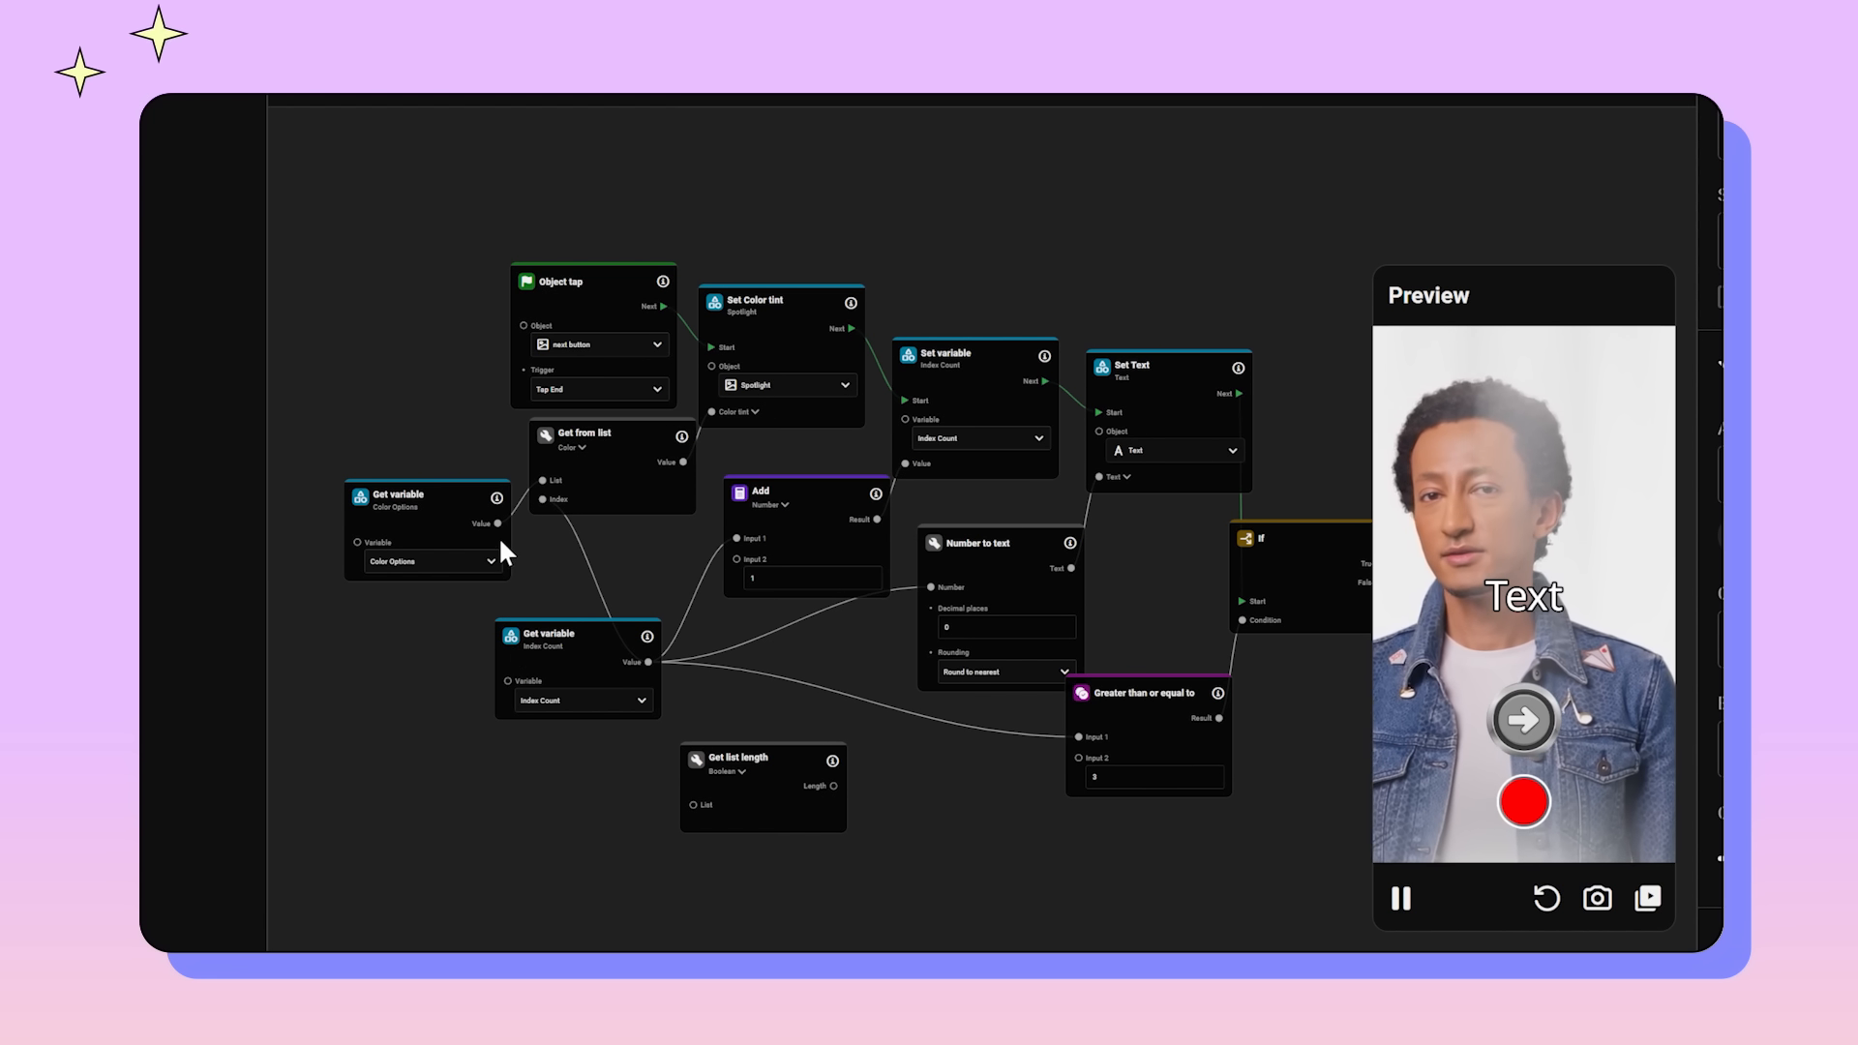
Step: Connect the Color Options Value to Get list length's List and its Length to Input 2 of Greater than or equal to
click(474, 529)
scroll(484, 551, up, 2)
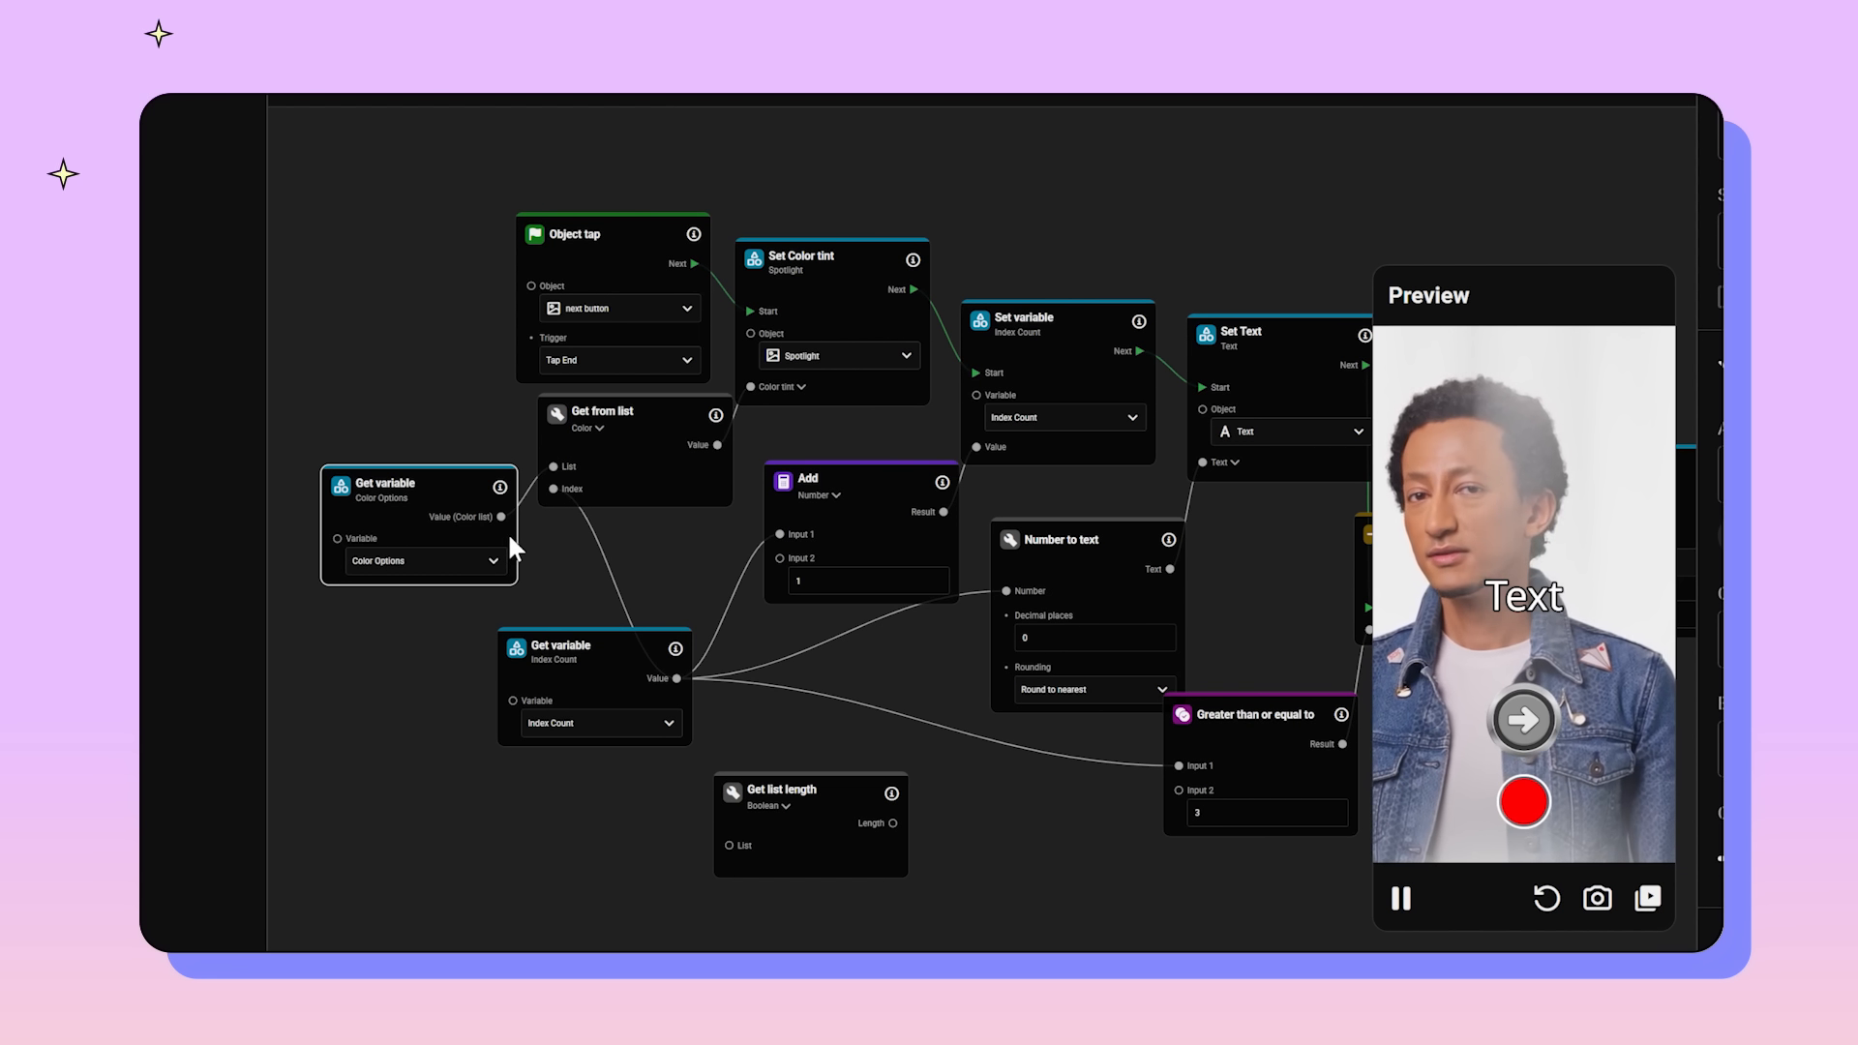
drag(501, 517, 922, 852)
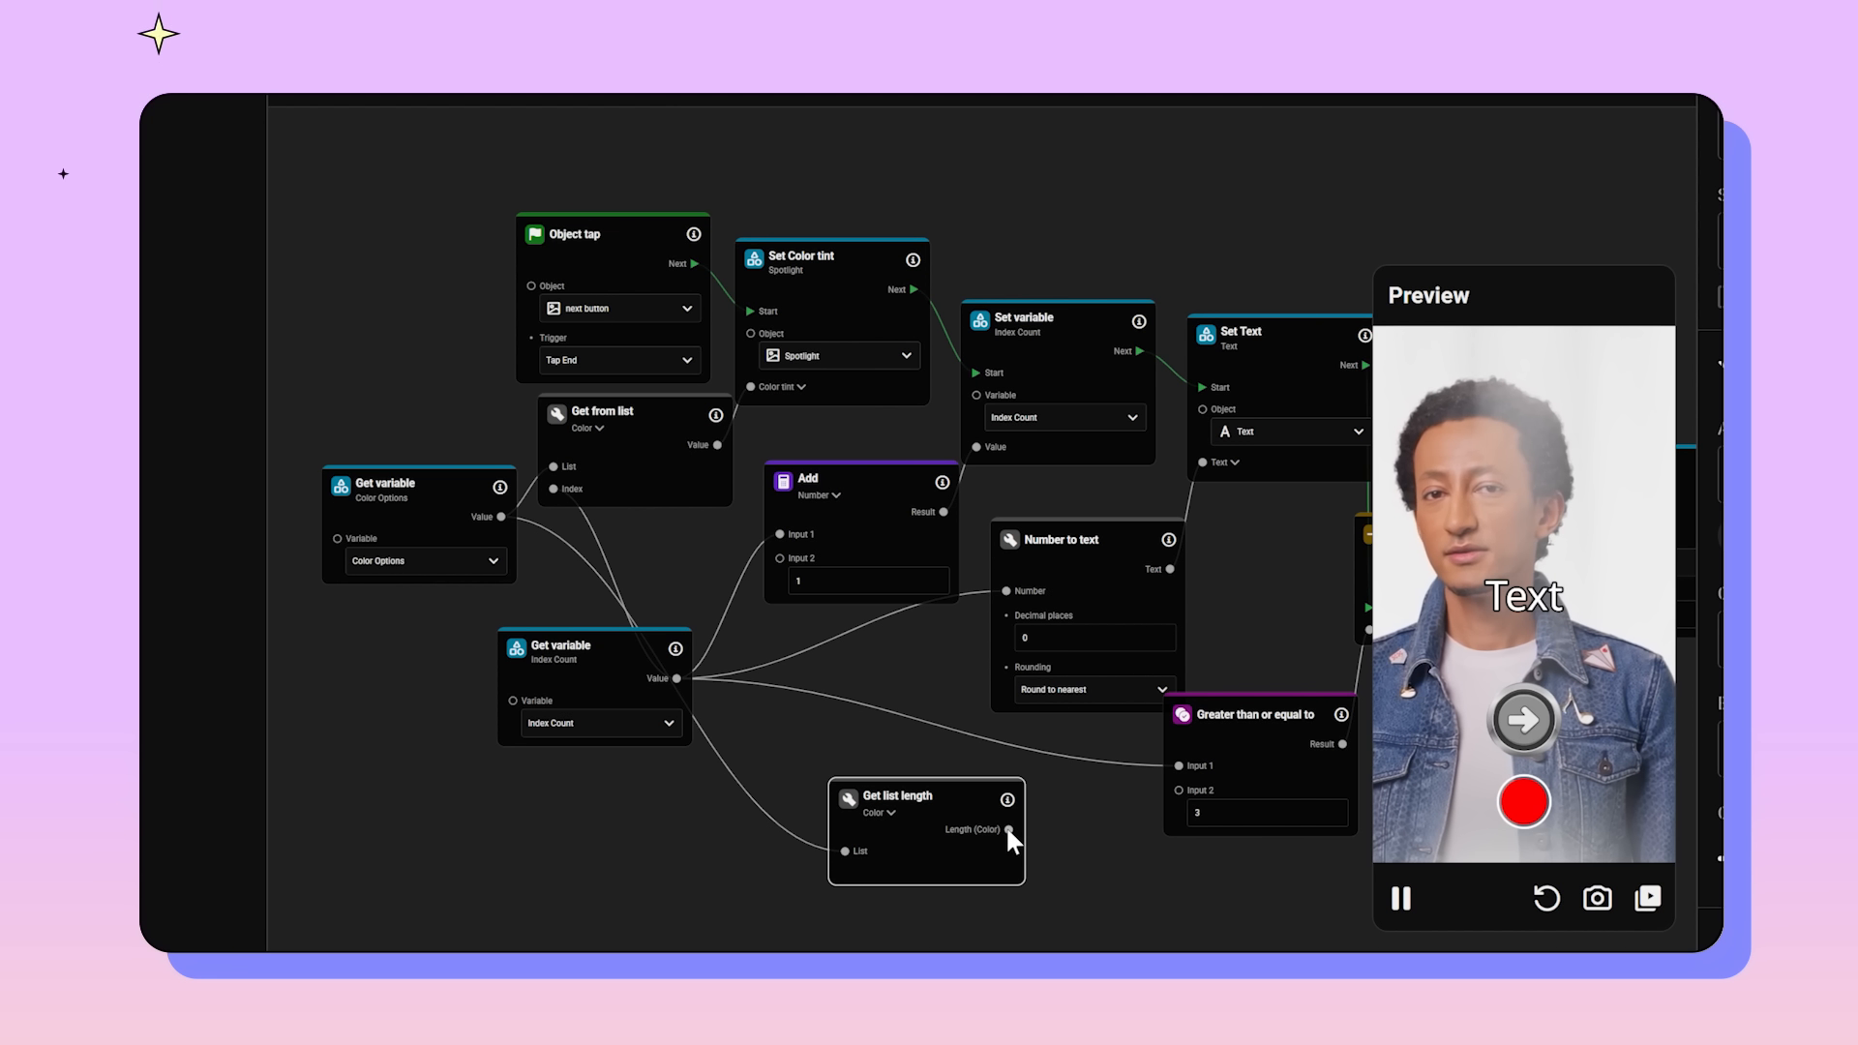
drag(1008, 829, 1176, 790)
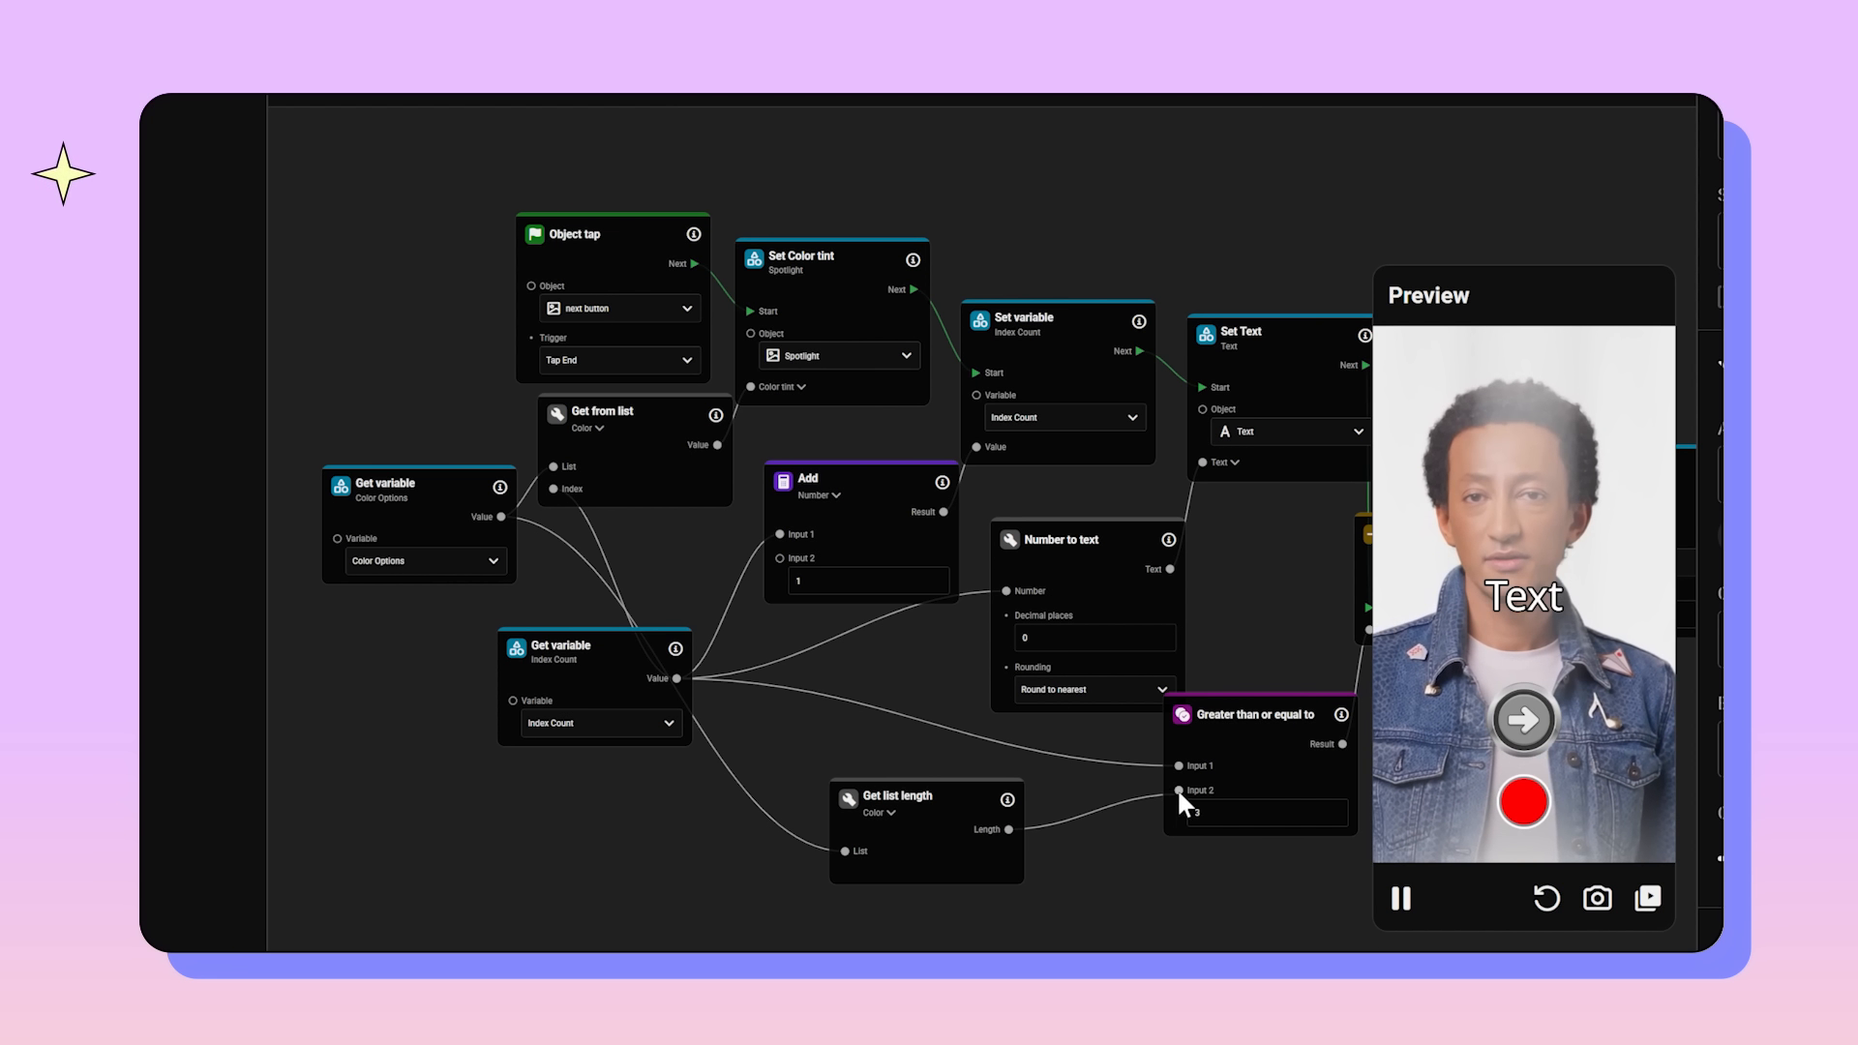
Step: Hide the Text object and cycle through the spotlight colors by tapping the next button in the preview
scroll(1306, 887, right, 2)
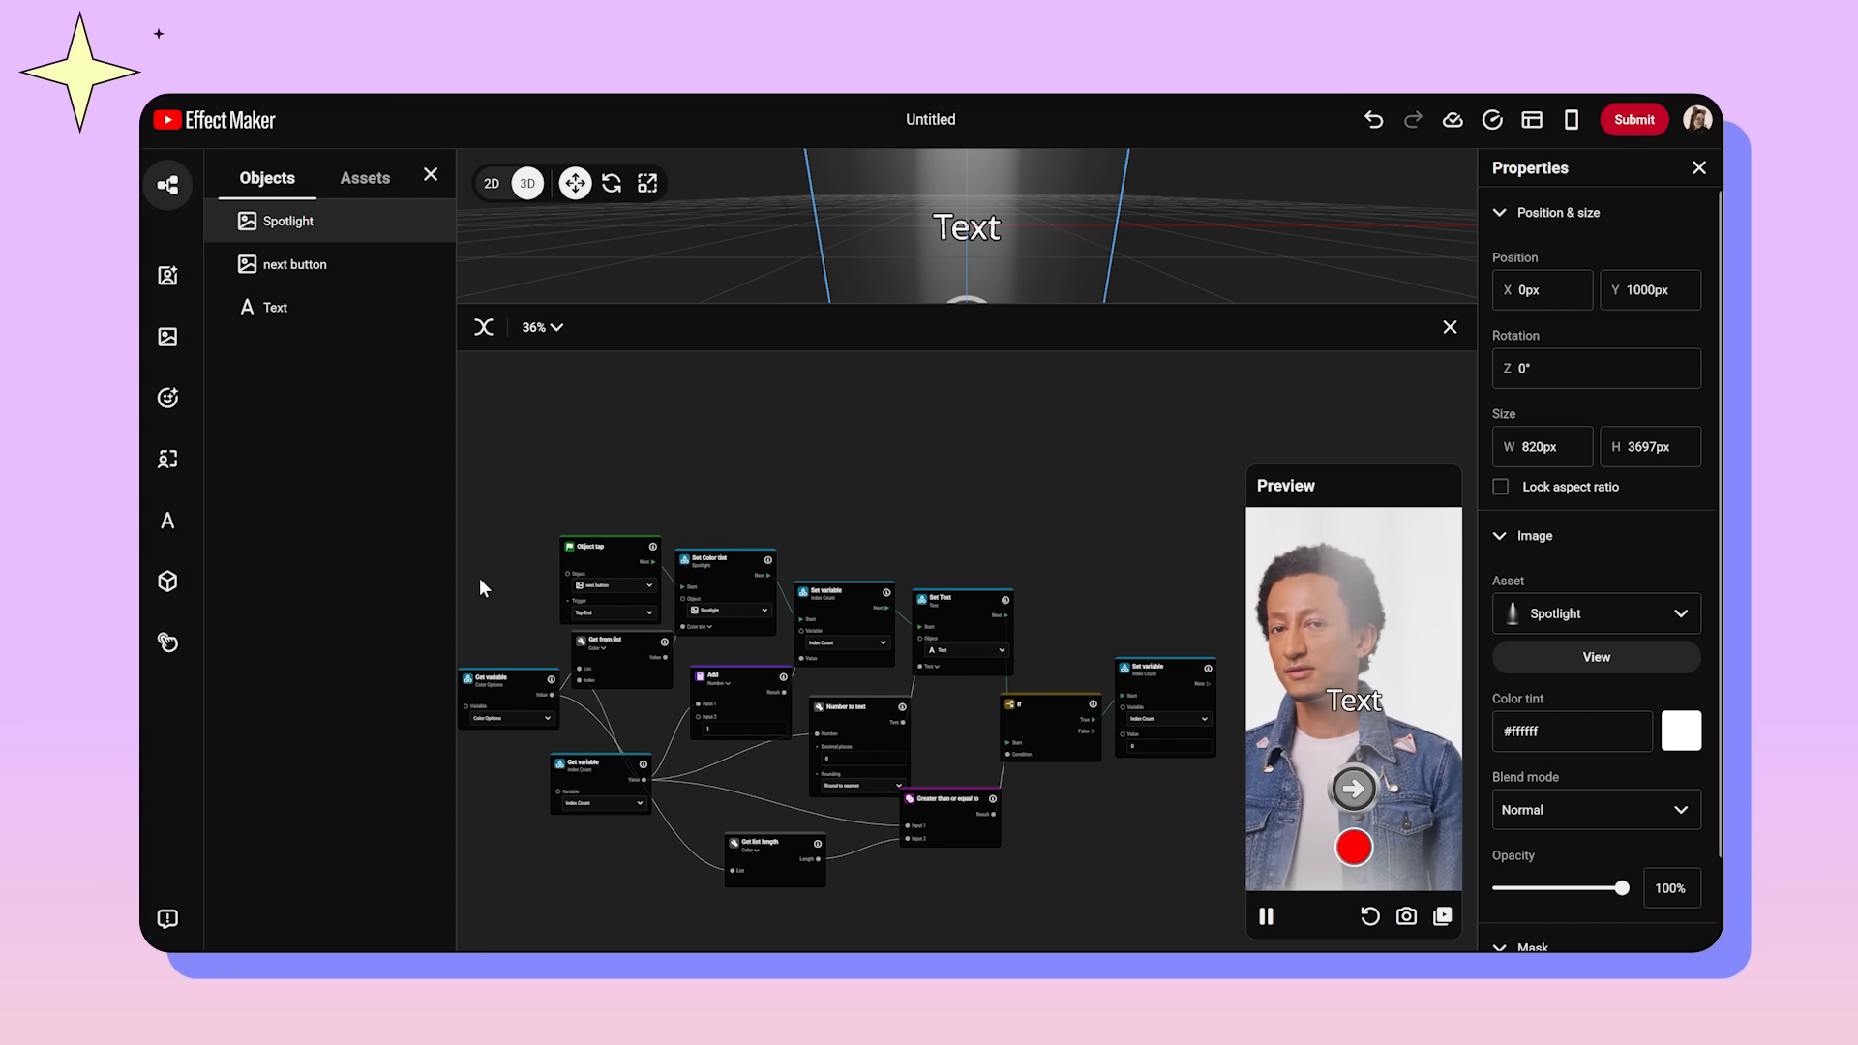
click(423, 309)
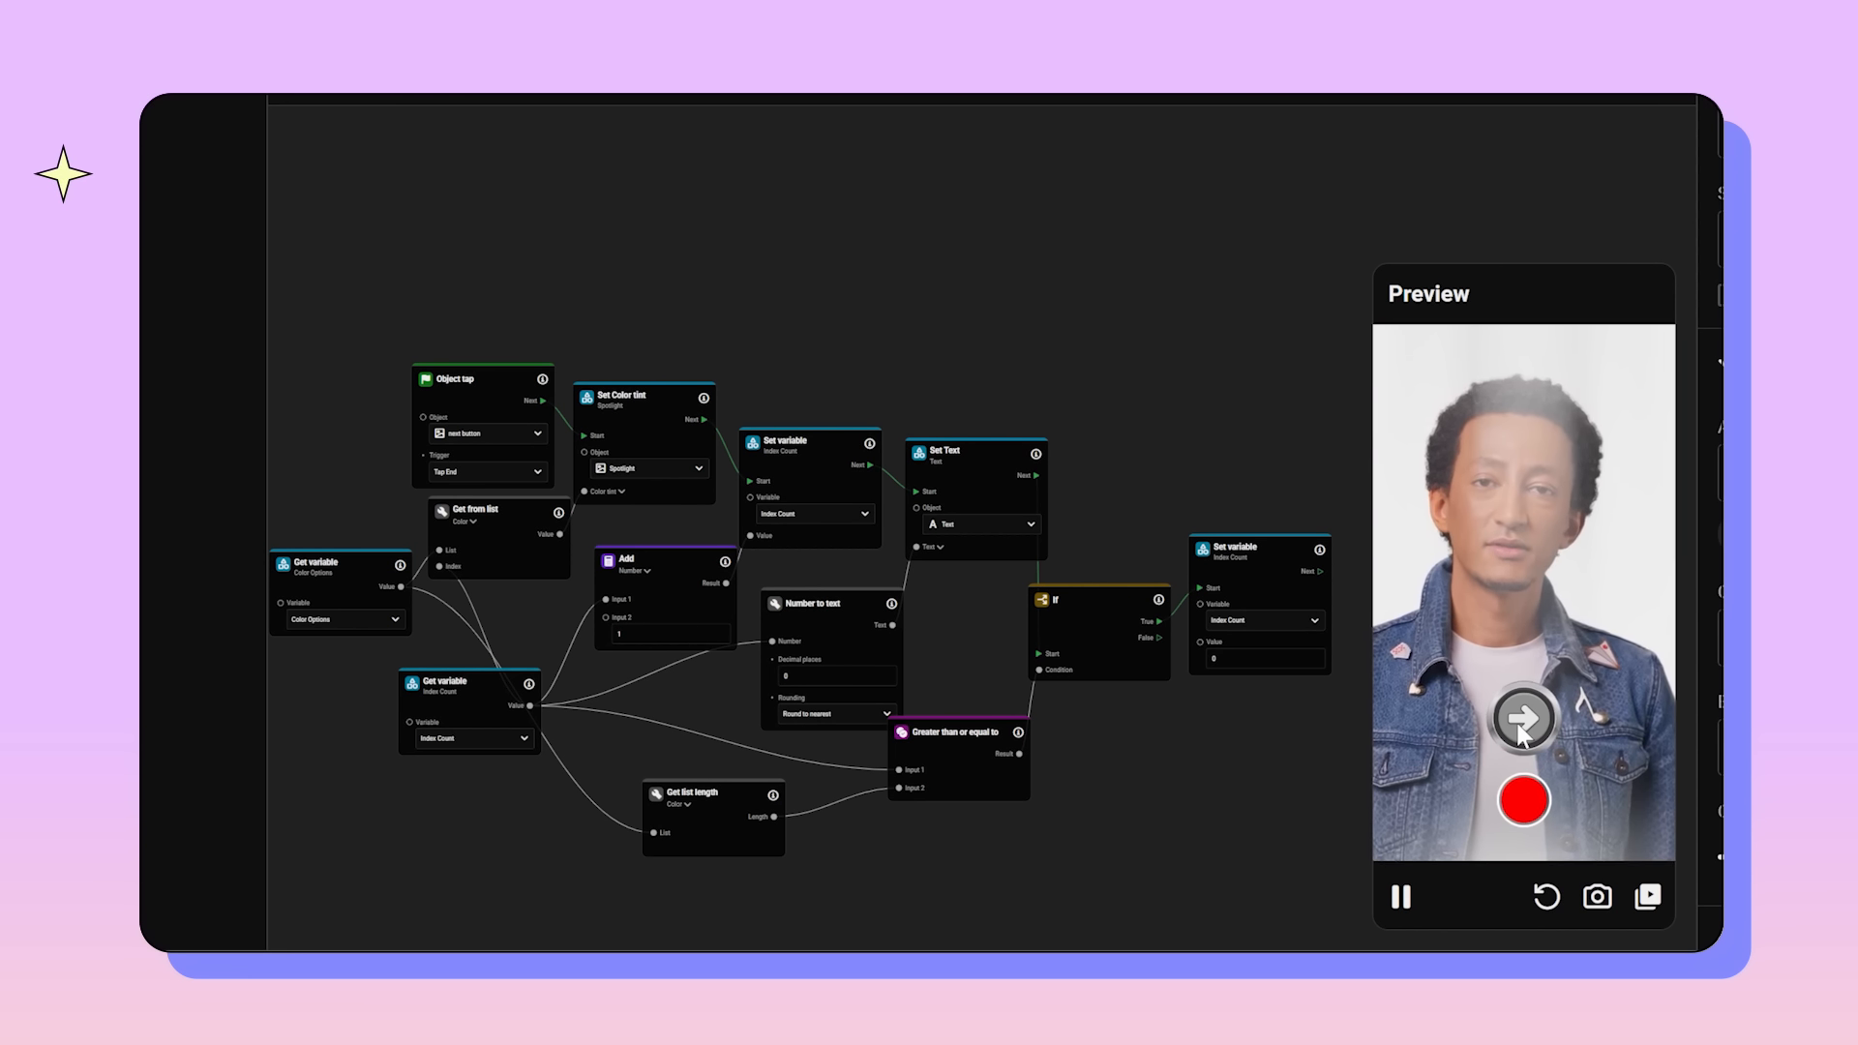
click(1357, 794)
click(1358, 795)
click(1524, 718)
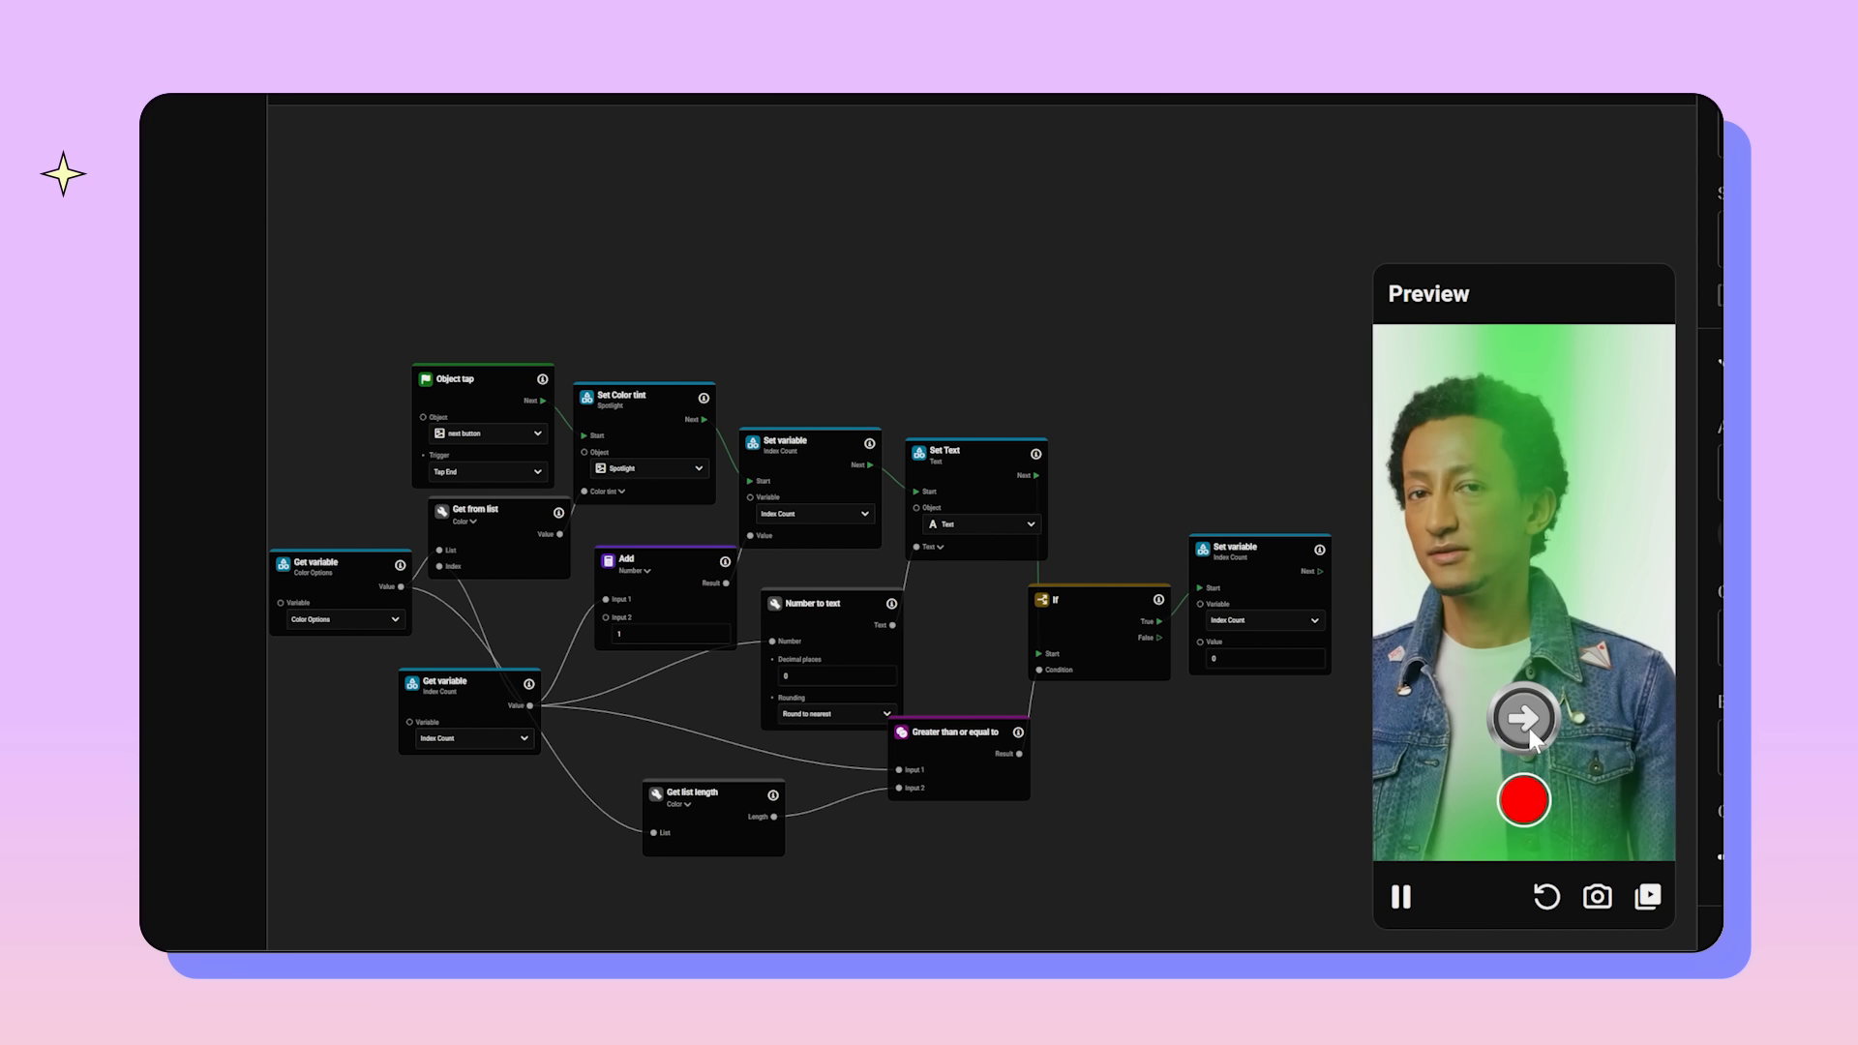
click(1524, 718)
click(1524, 718)
click(1529, 728)
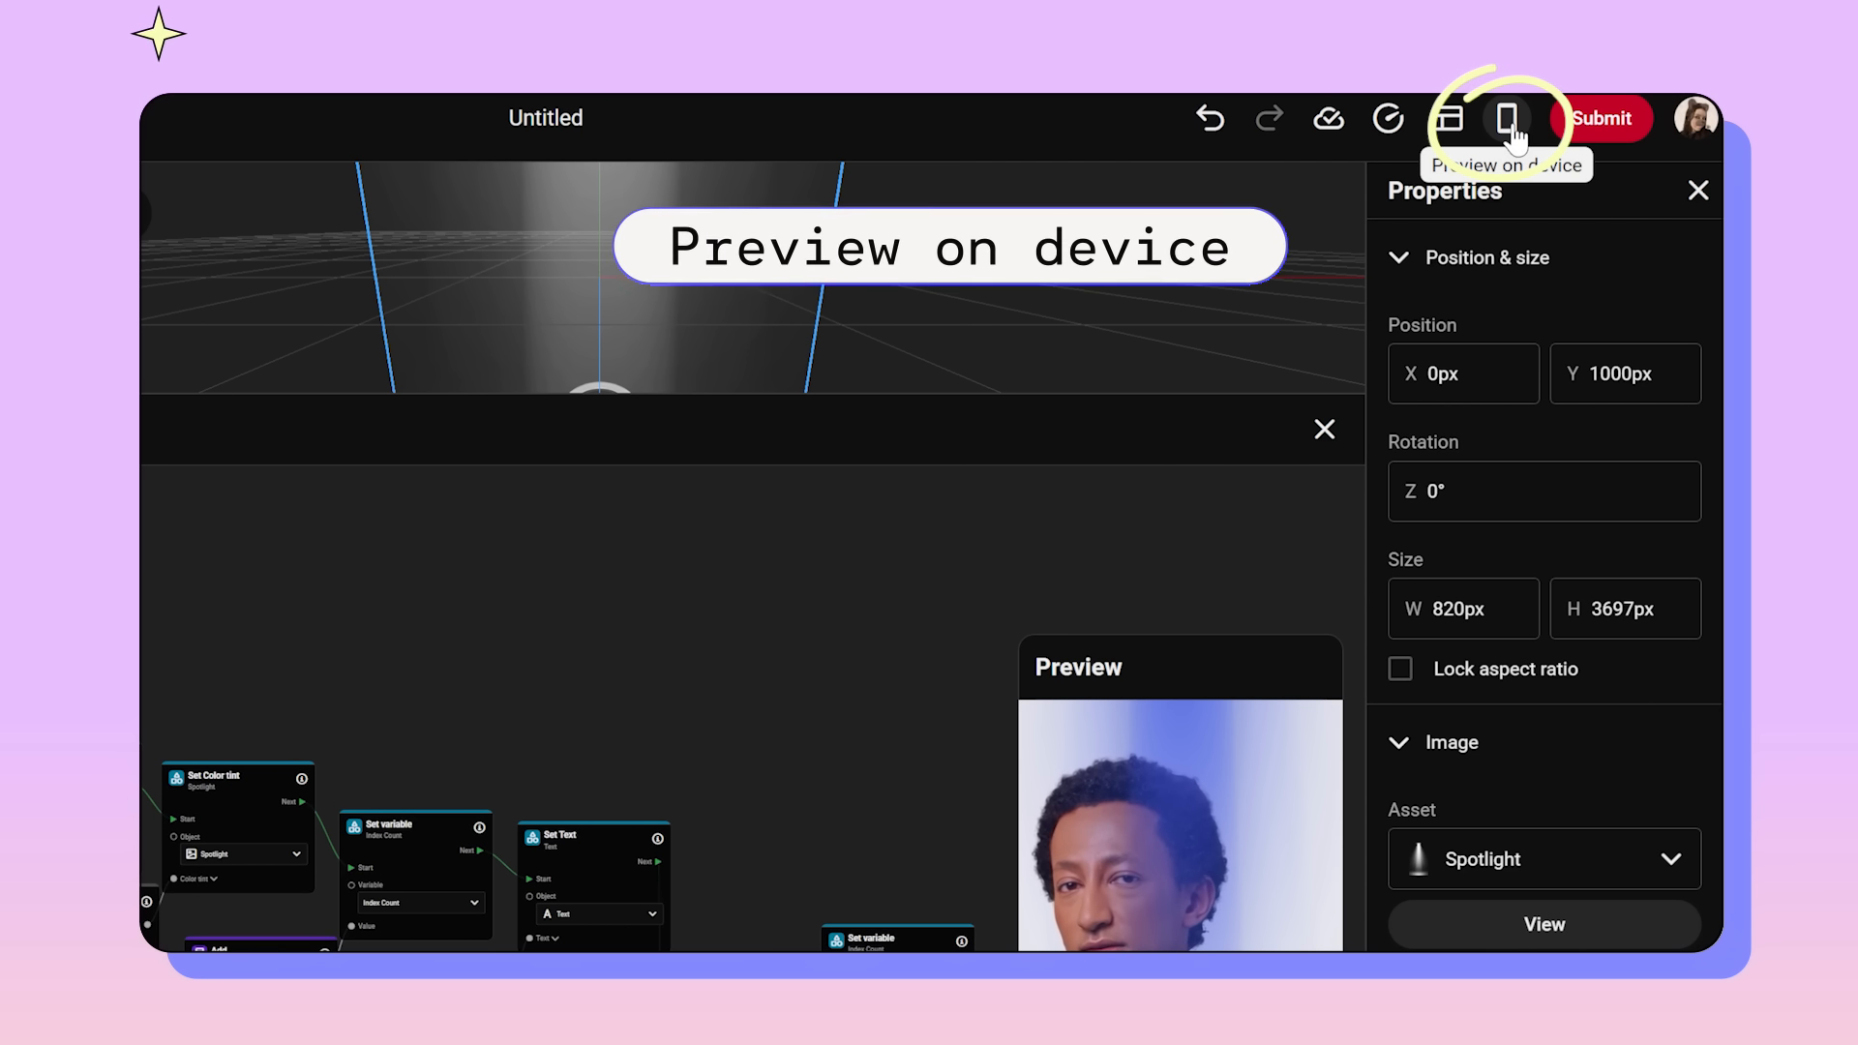
Step: Show the QR code for previewing the effect on a device, and close it
click(1509, 126)
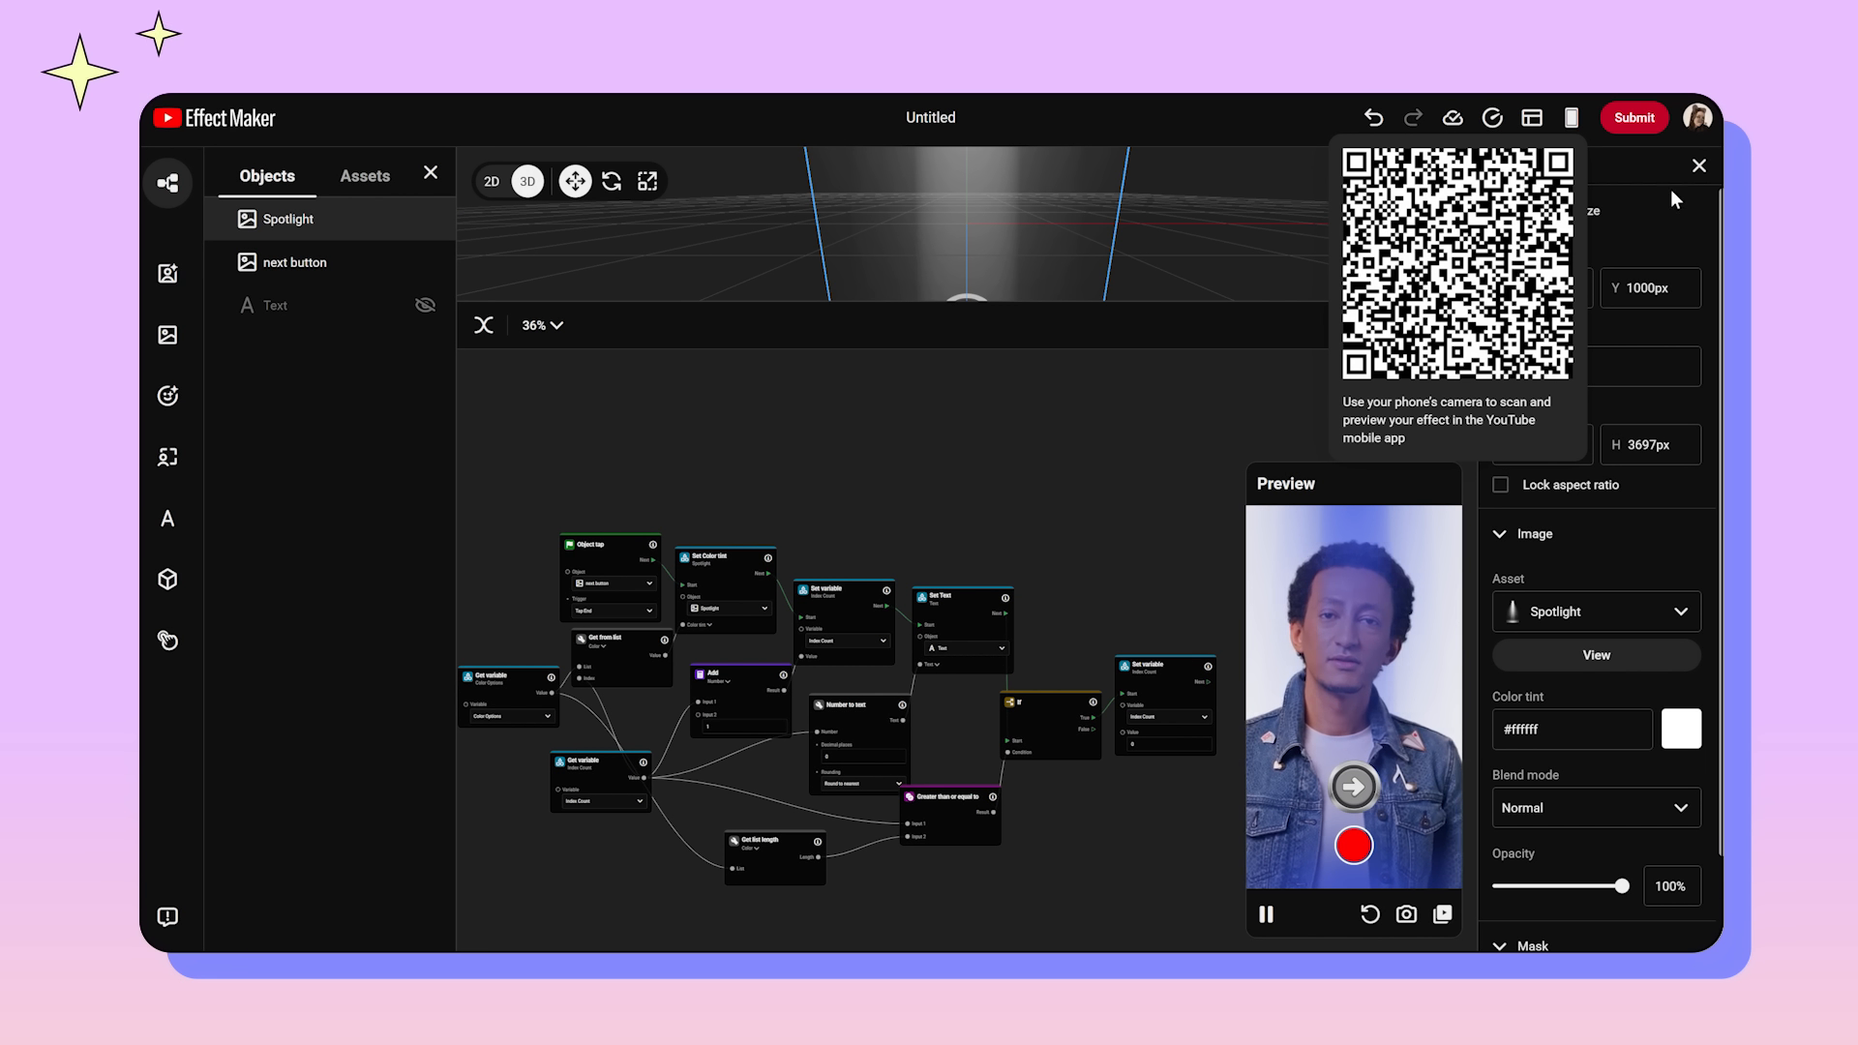
click(1649, 152)
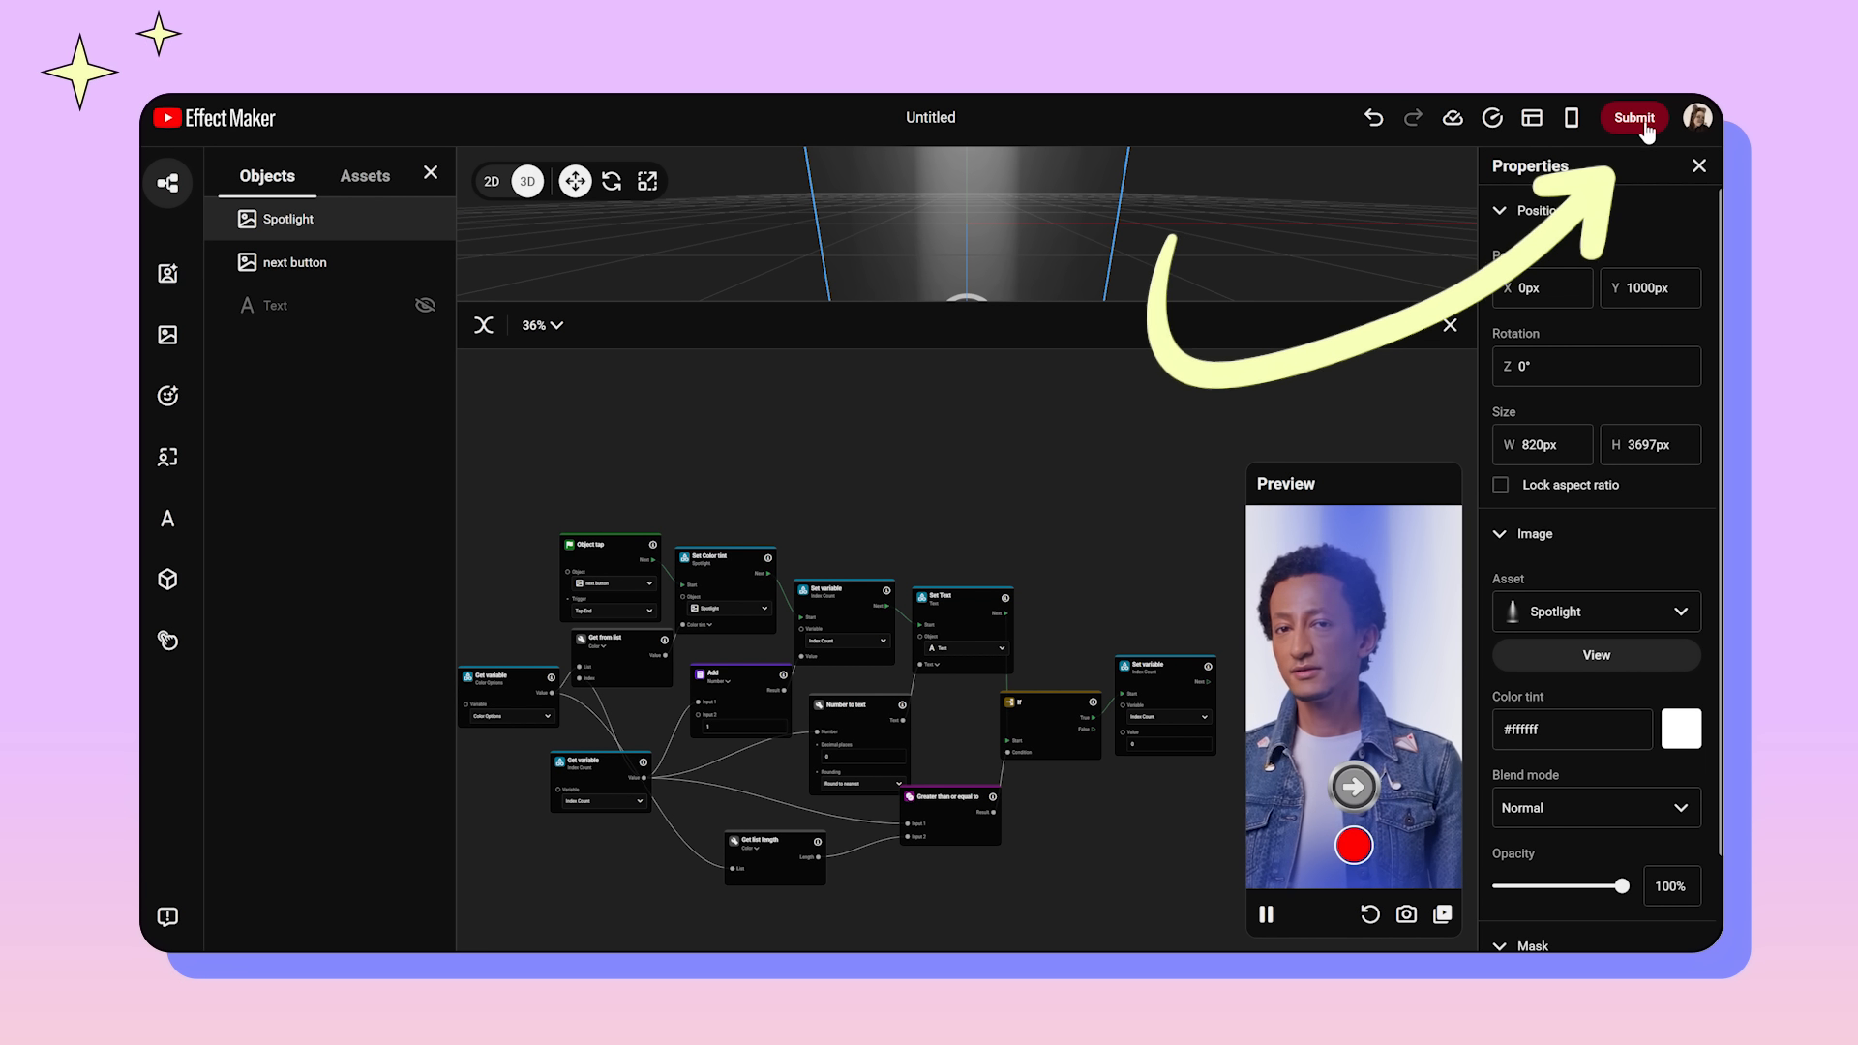
Step: Prepare the effect submission: name Color Spotlight, description "This effect is a spotlight that changes colors when you tap on a button.", instructions Tap
click(1644, 124)
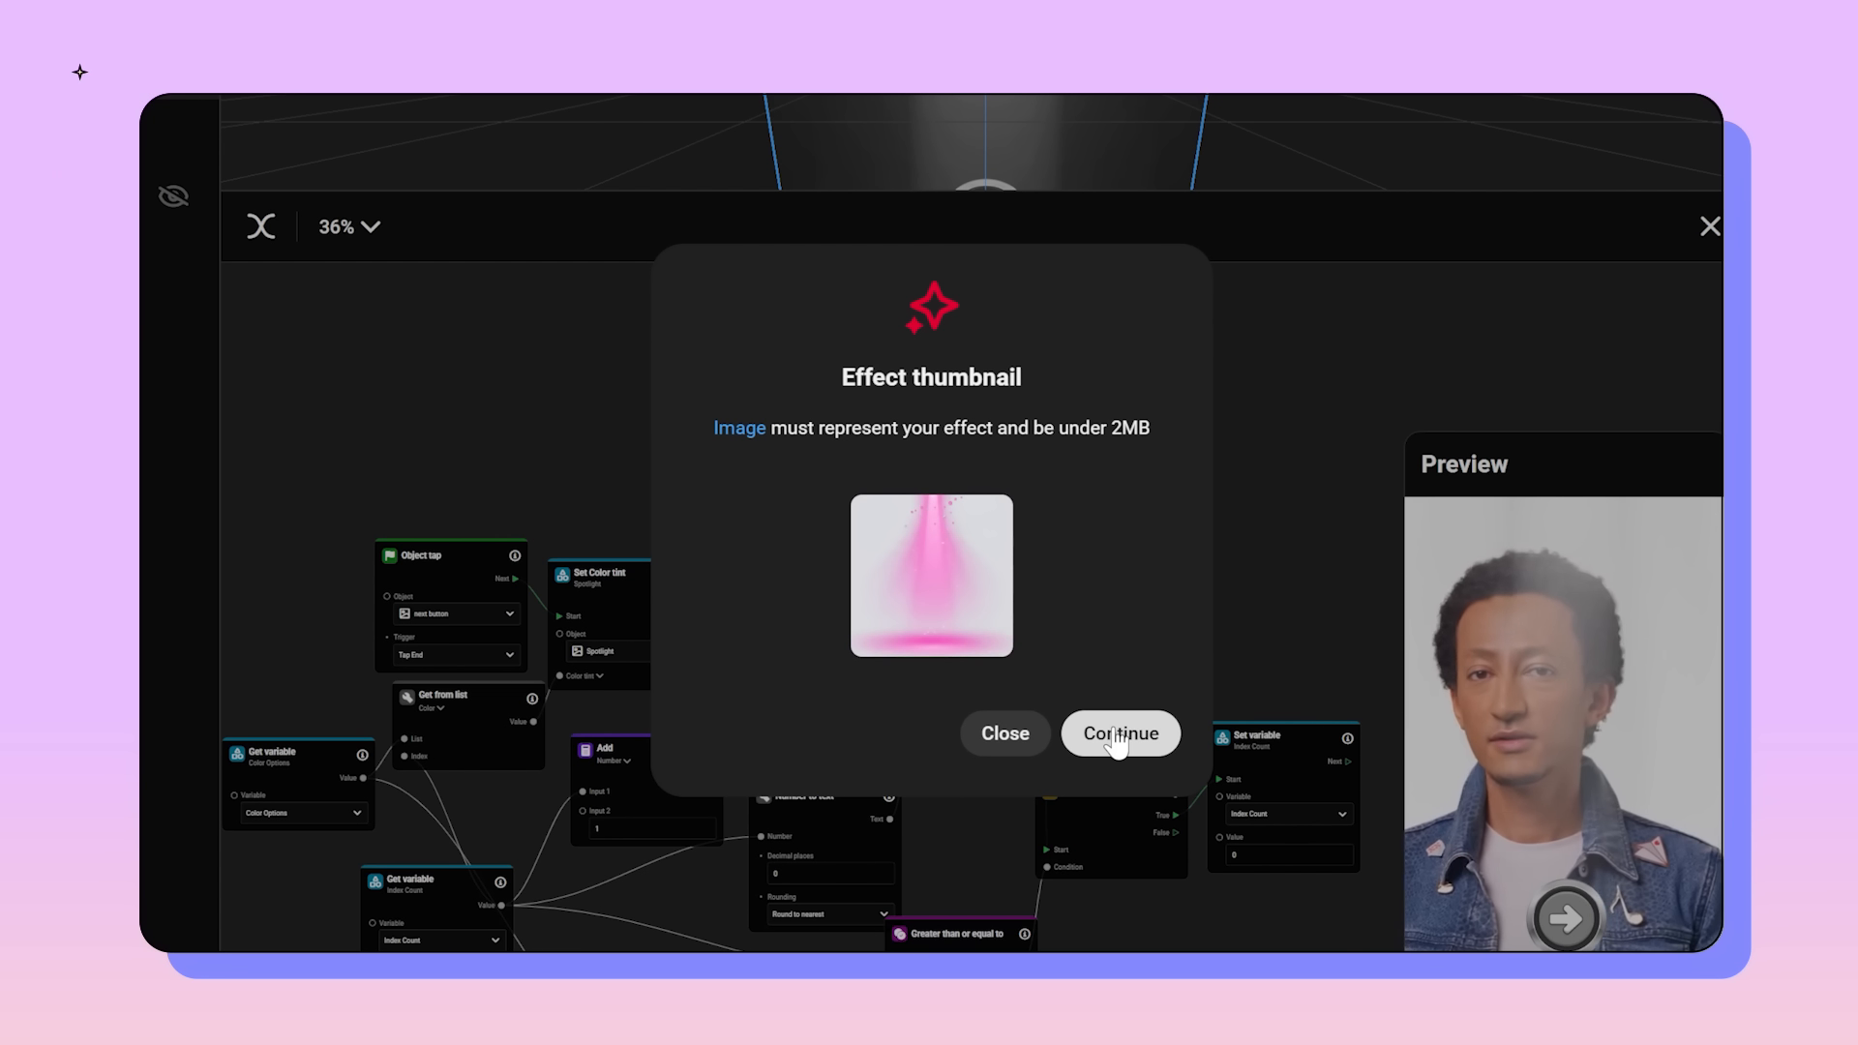
click(1119, 729)
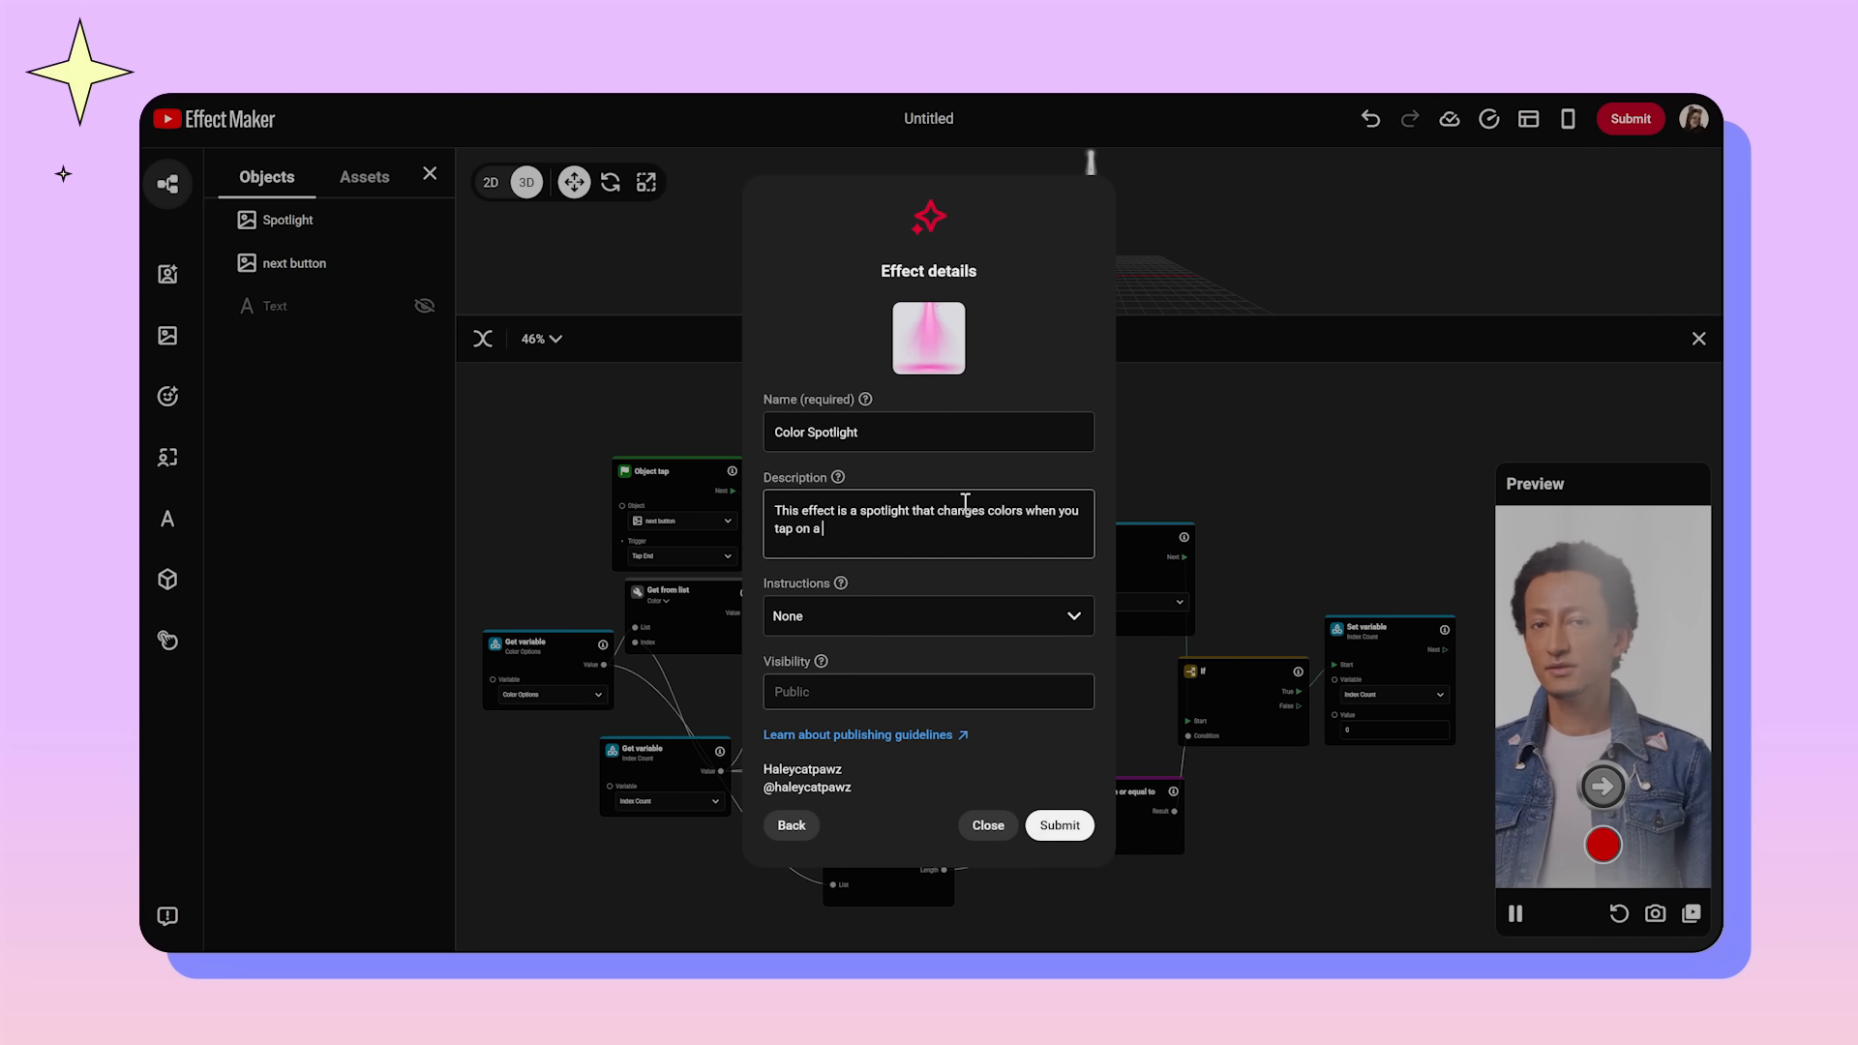
click(1045, 614)
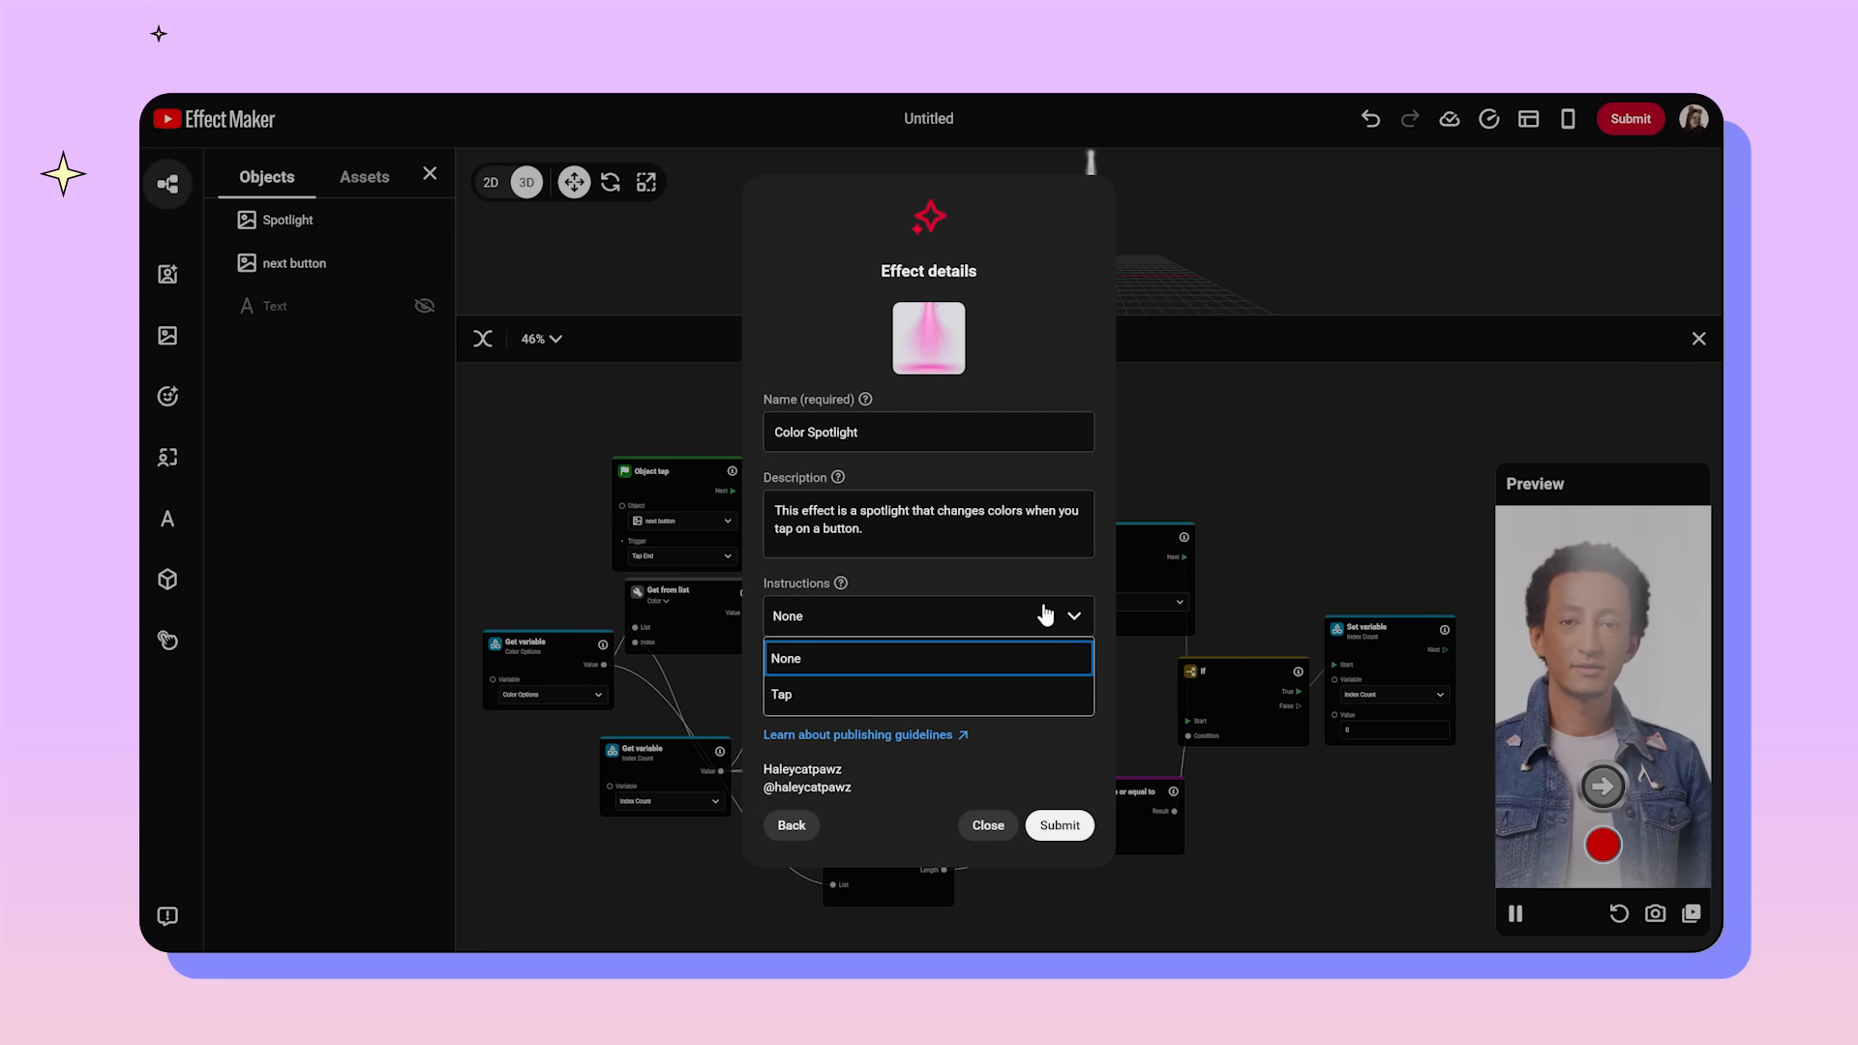
click(1036, 693)
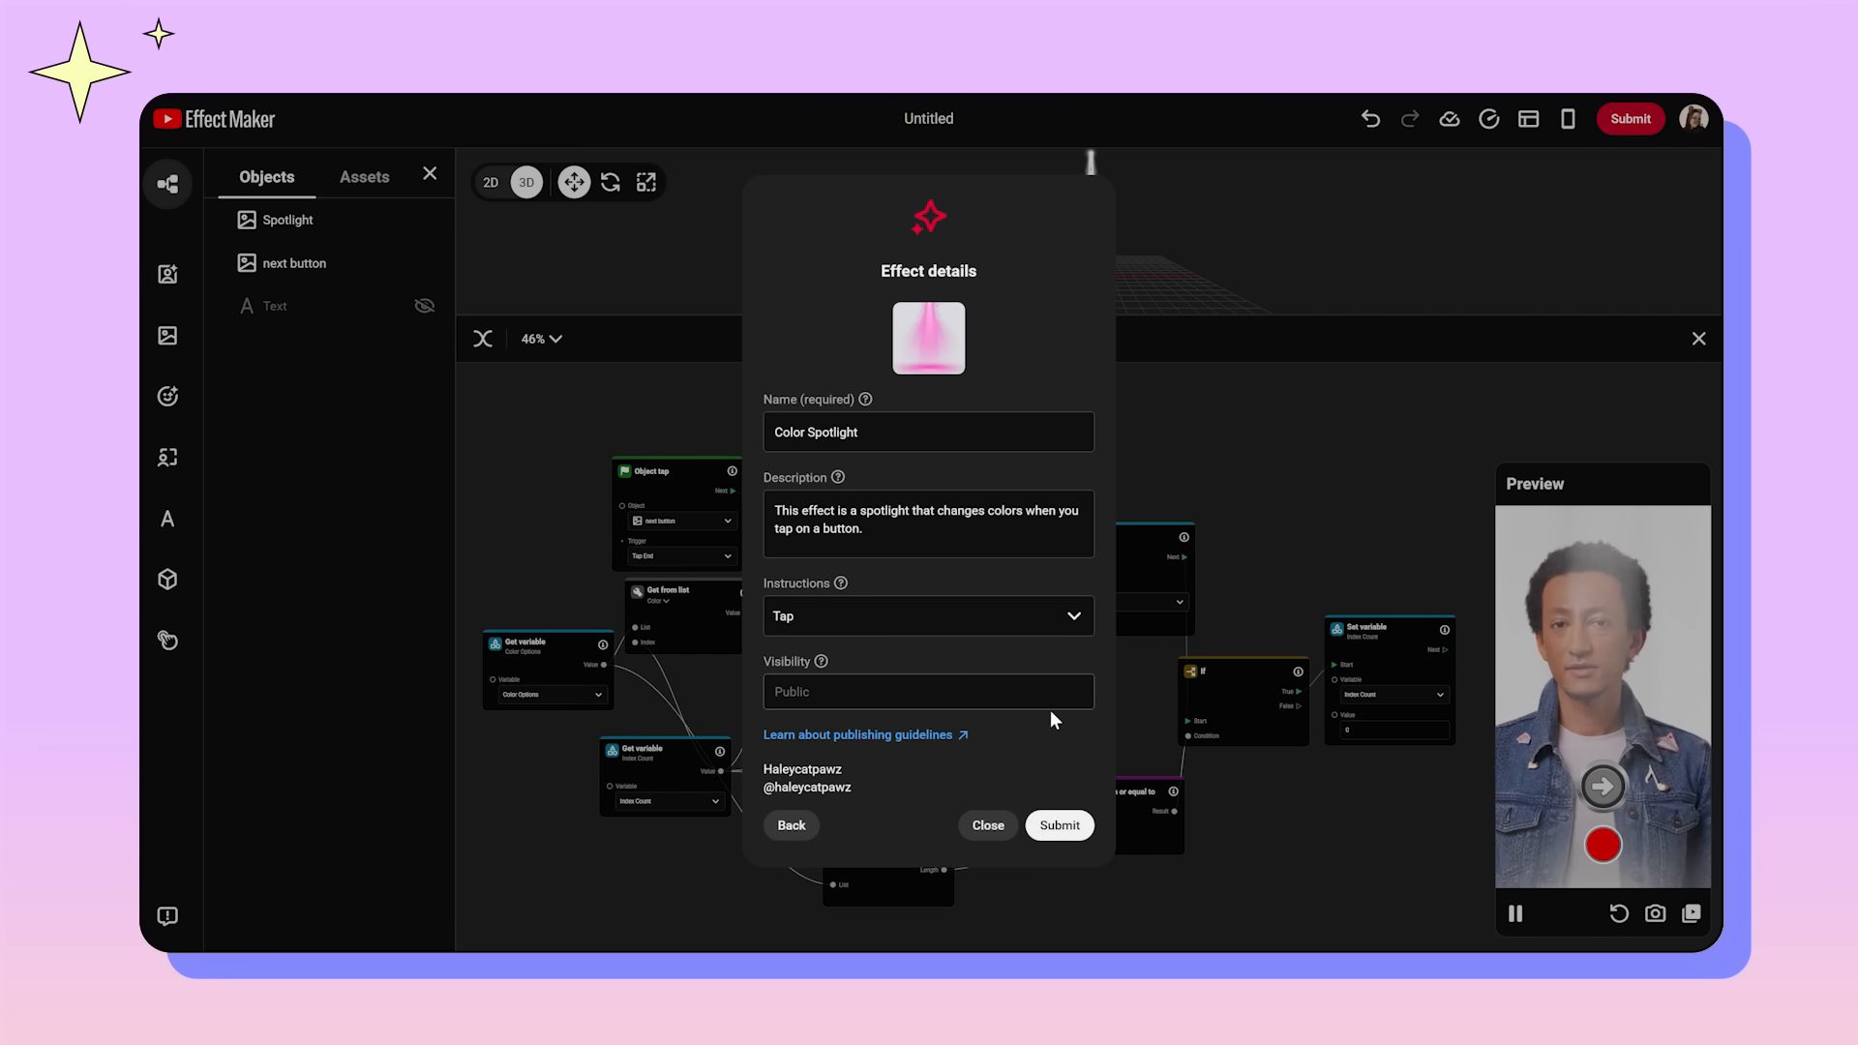